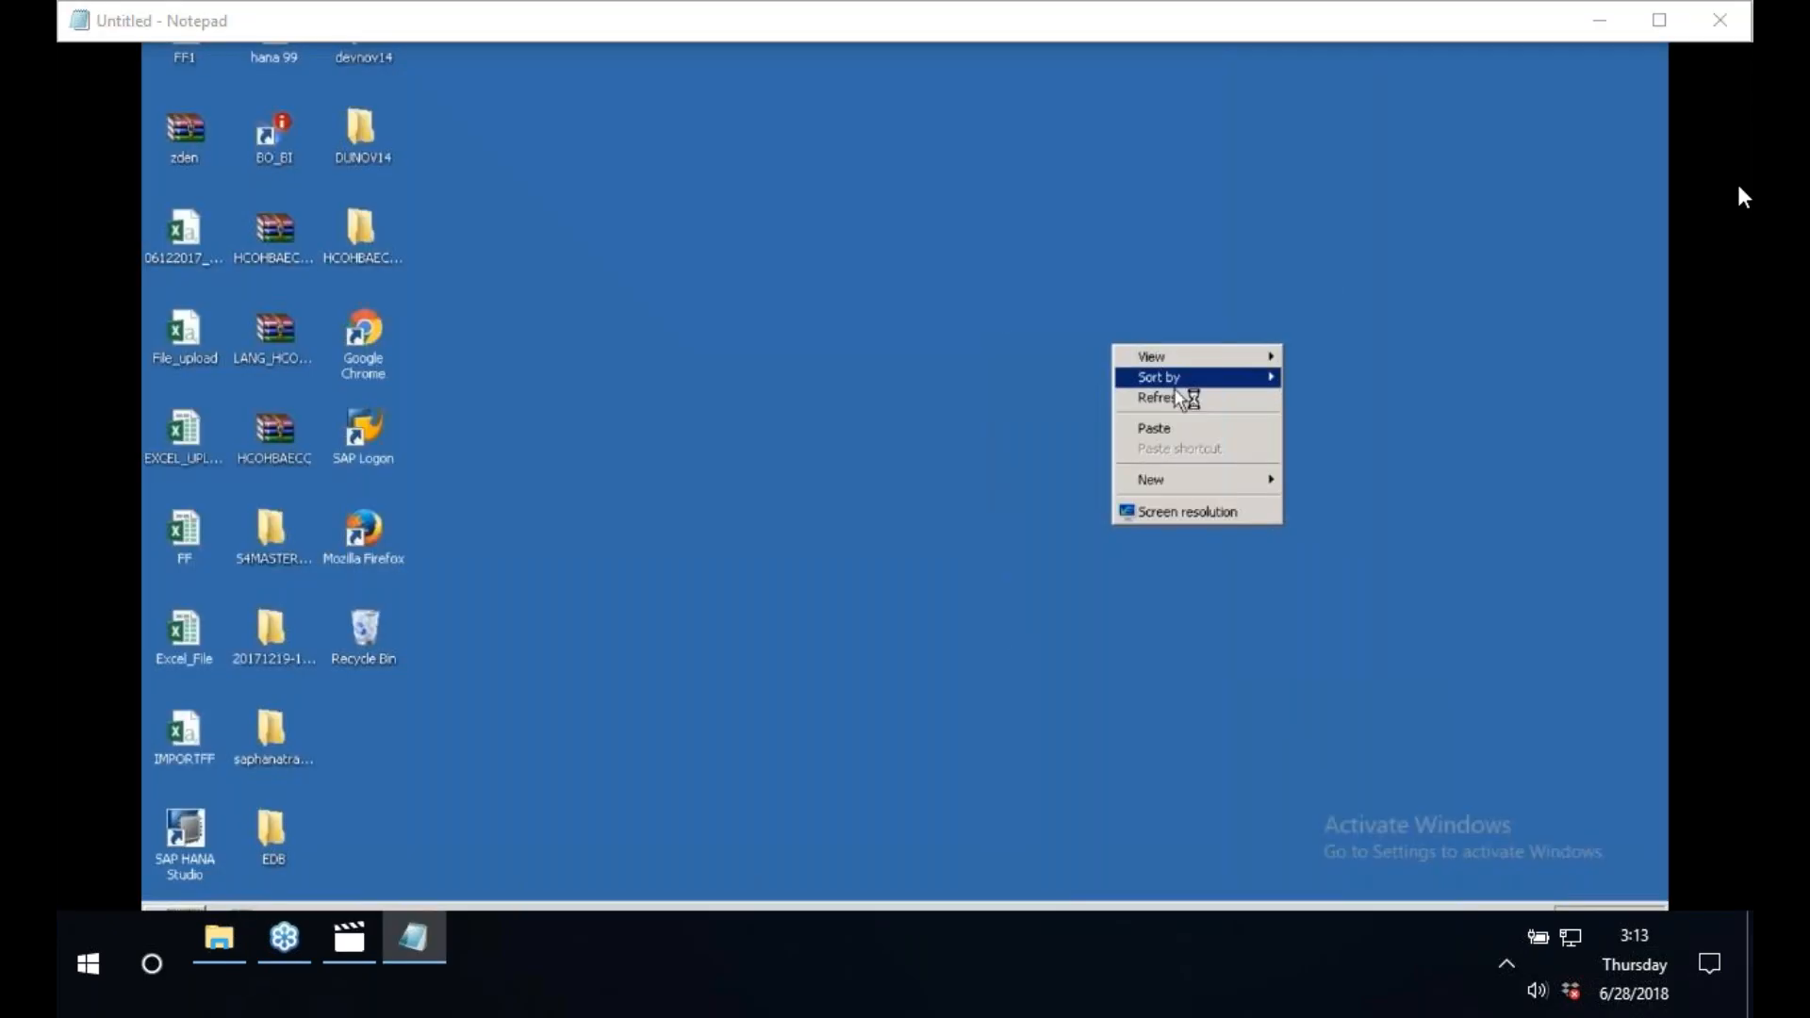
# - Refresh the remote desktop and close the Server Manager window
pyautogui.click(1176, 391)
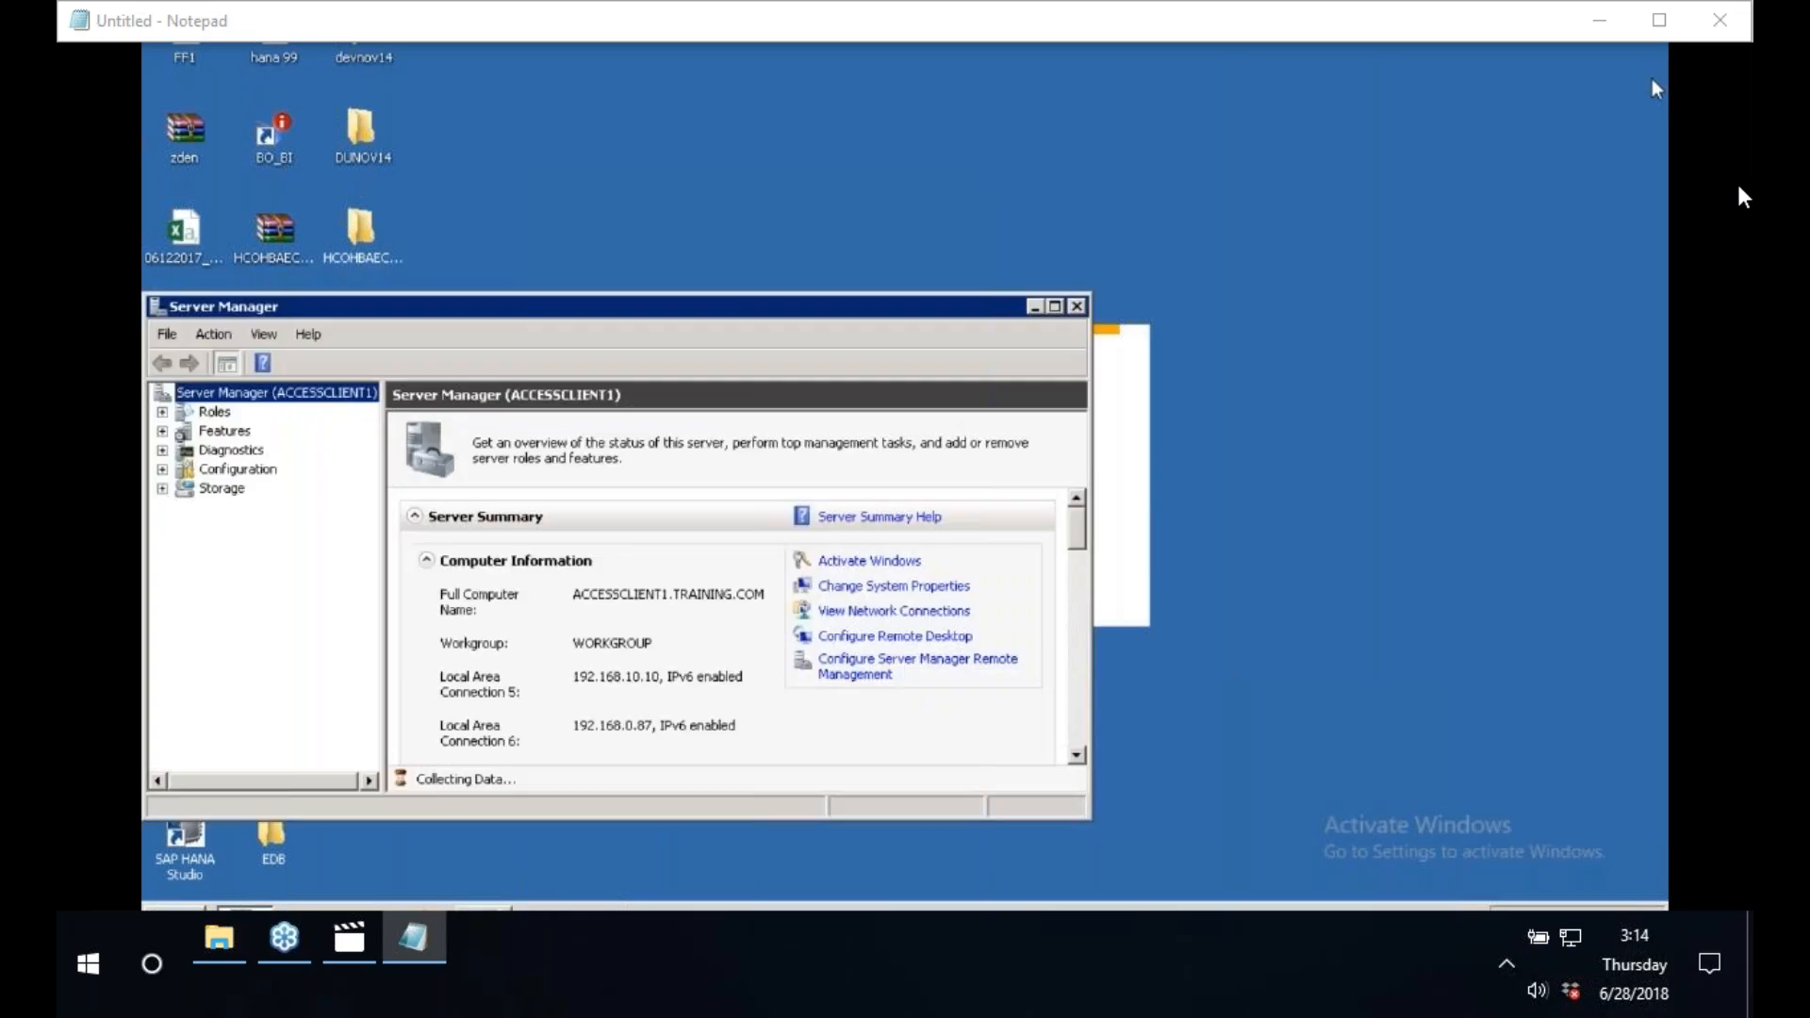
pyautogui.click(1077, 306)
pyautogui.click(1104, 515)
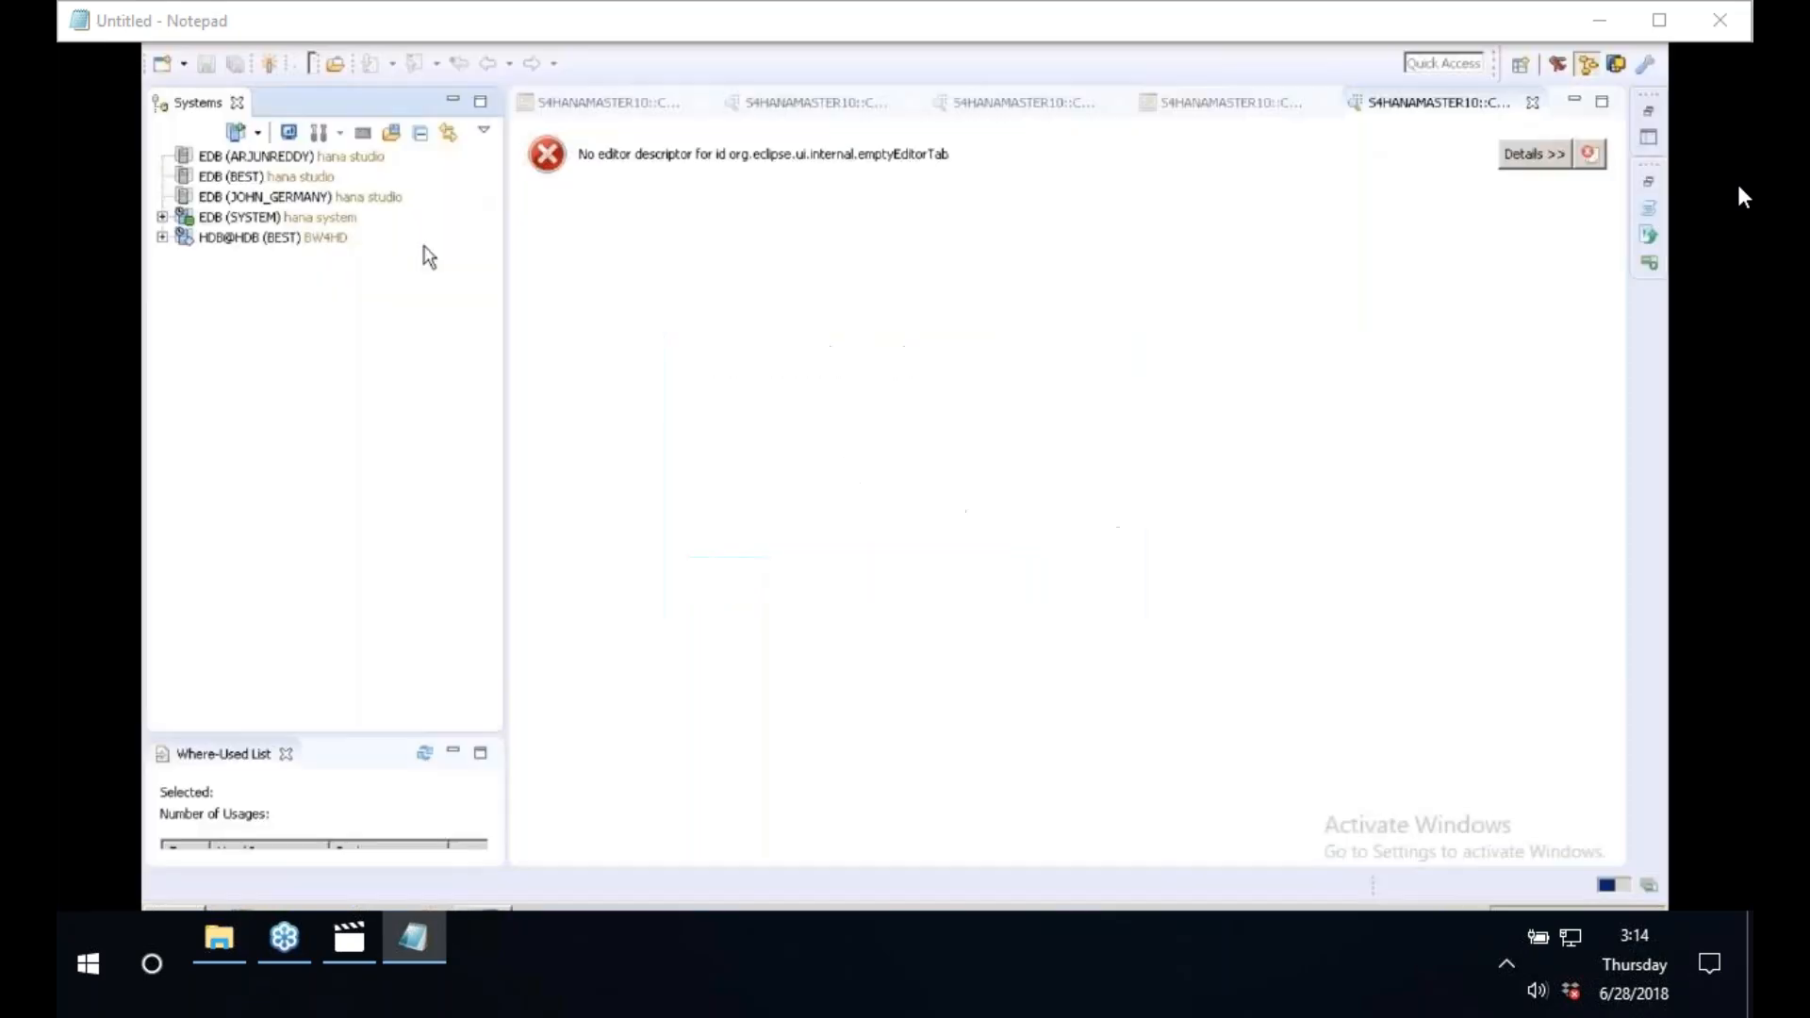
# - Log on to the EDB (BEST) system with the database user's password
pyautogui.click(247, 177)
pyautogui.rightClick(247, 181)
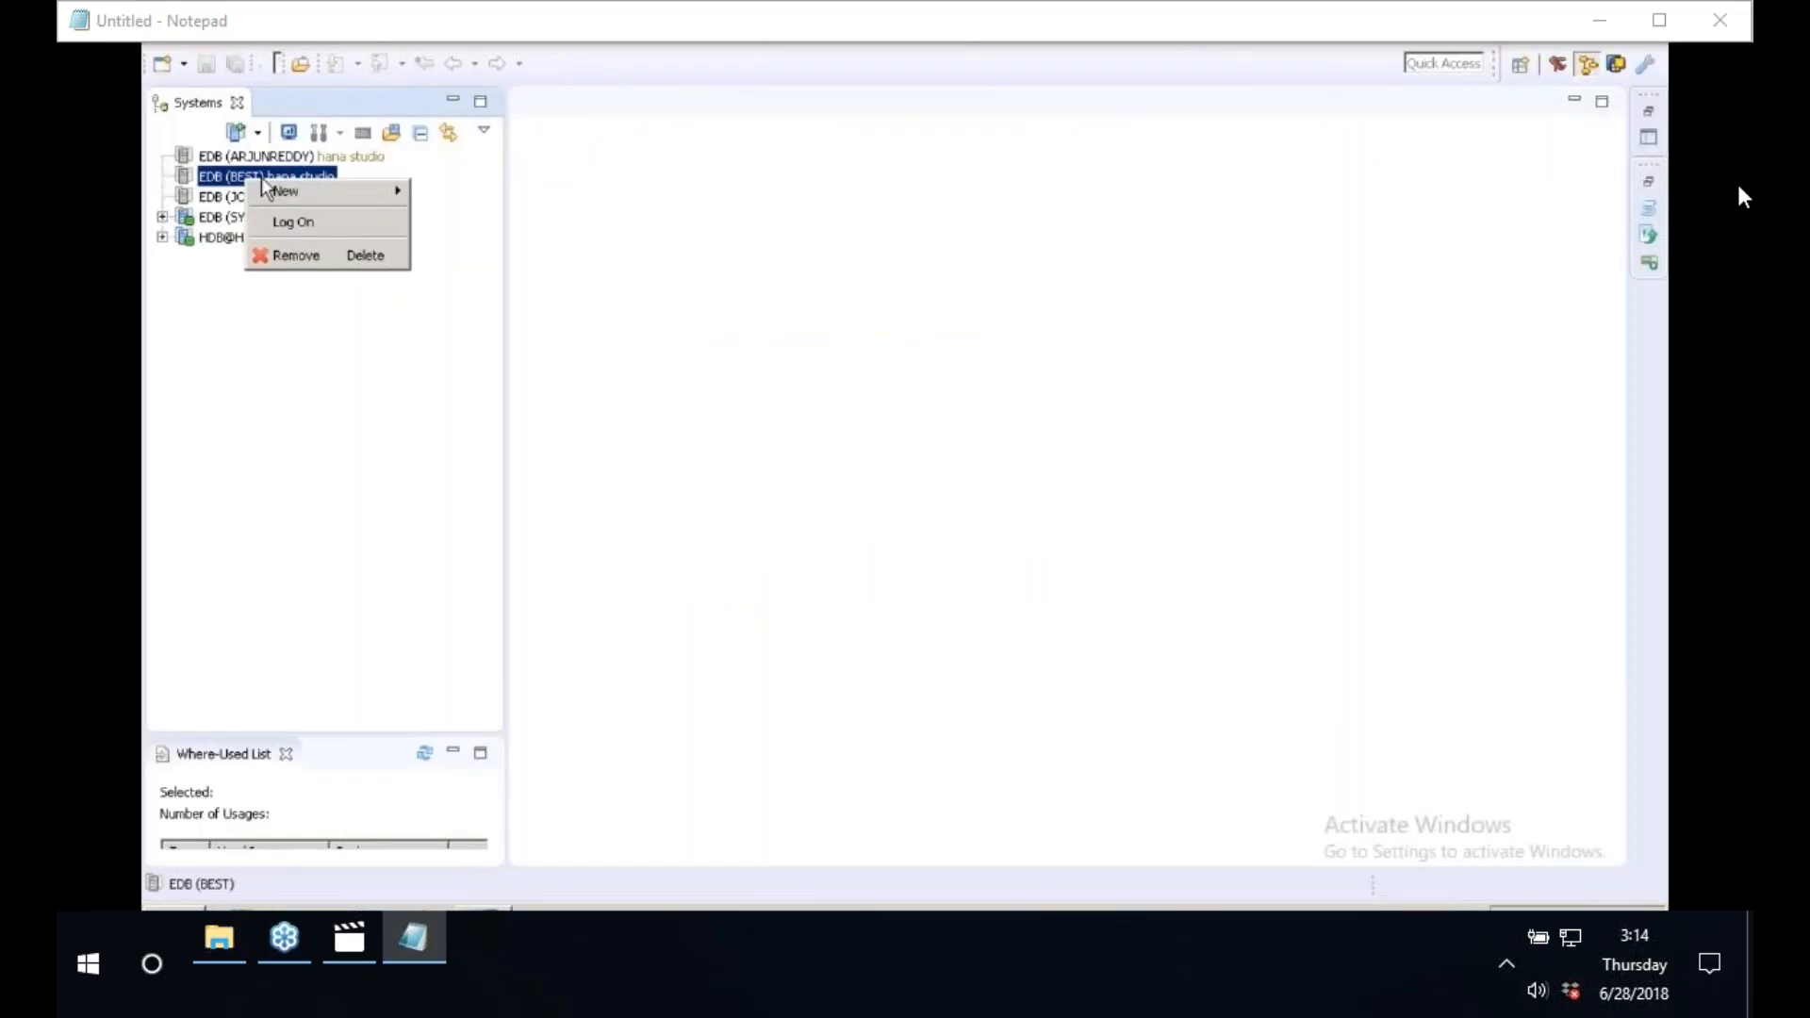
pyautogui.click(312, 224)
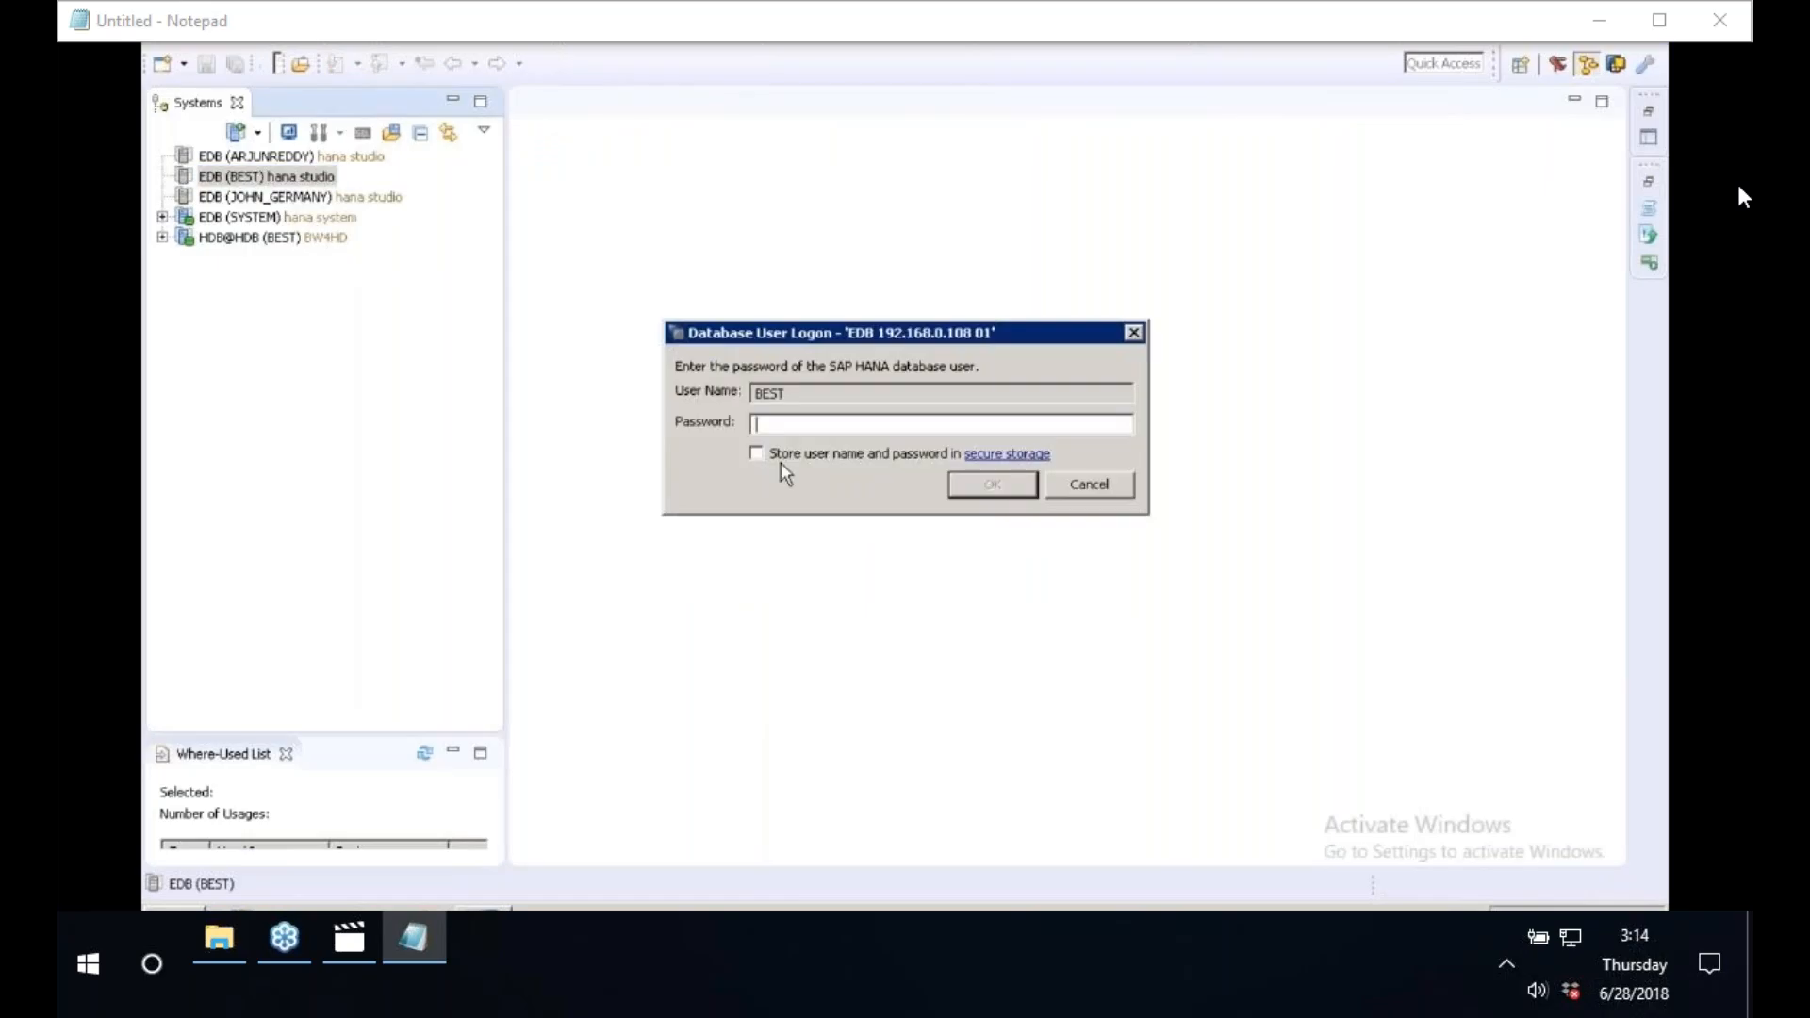
pyautogui.write('••••••••••')
pyautogui.press('Return')
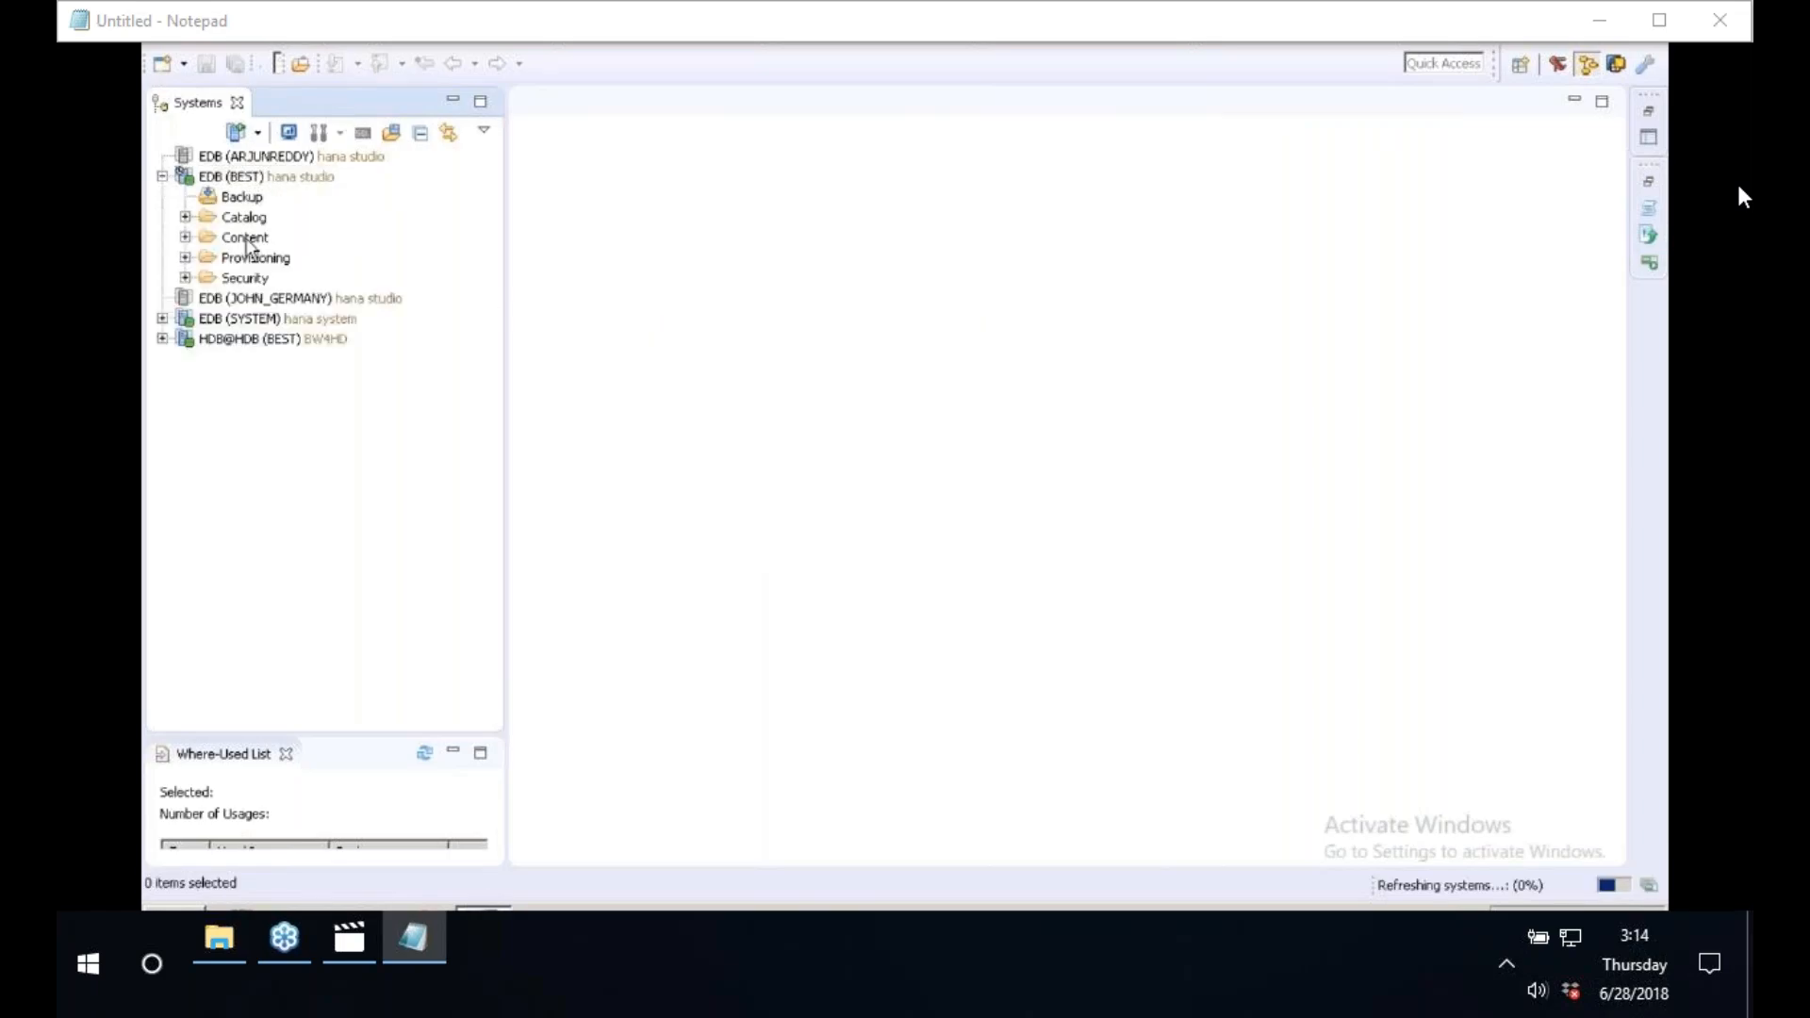
# - Expand the Content folder of EDB (BEST), with a wider systems tree, and jump to the packages starting with S4M
pyautogui.click(246, 241)
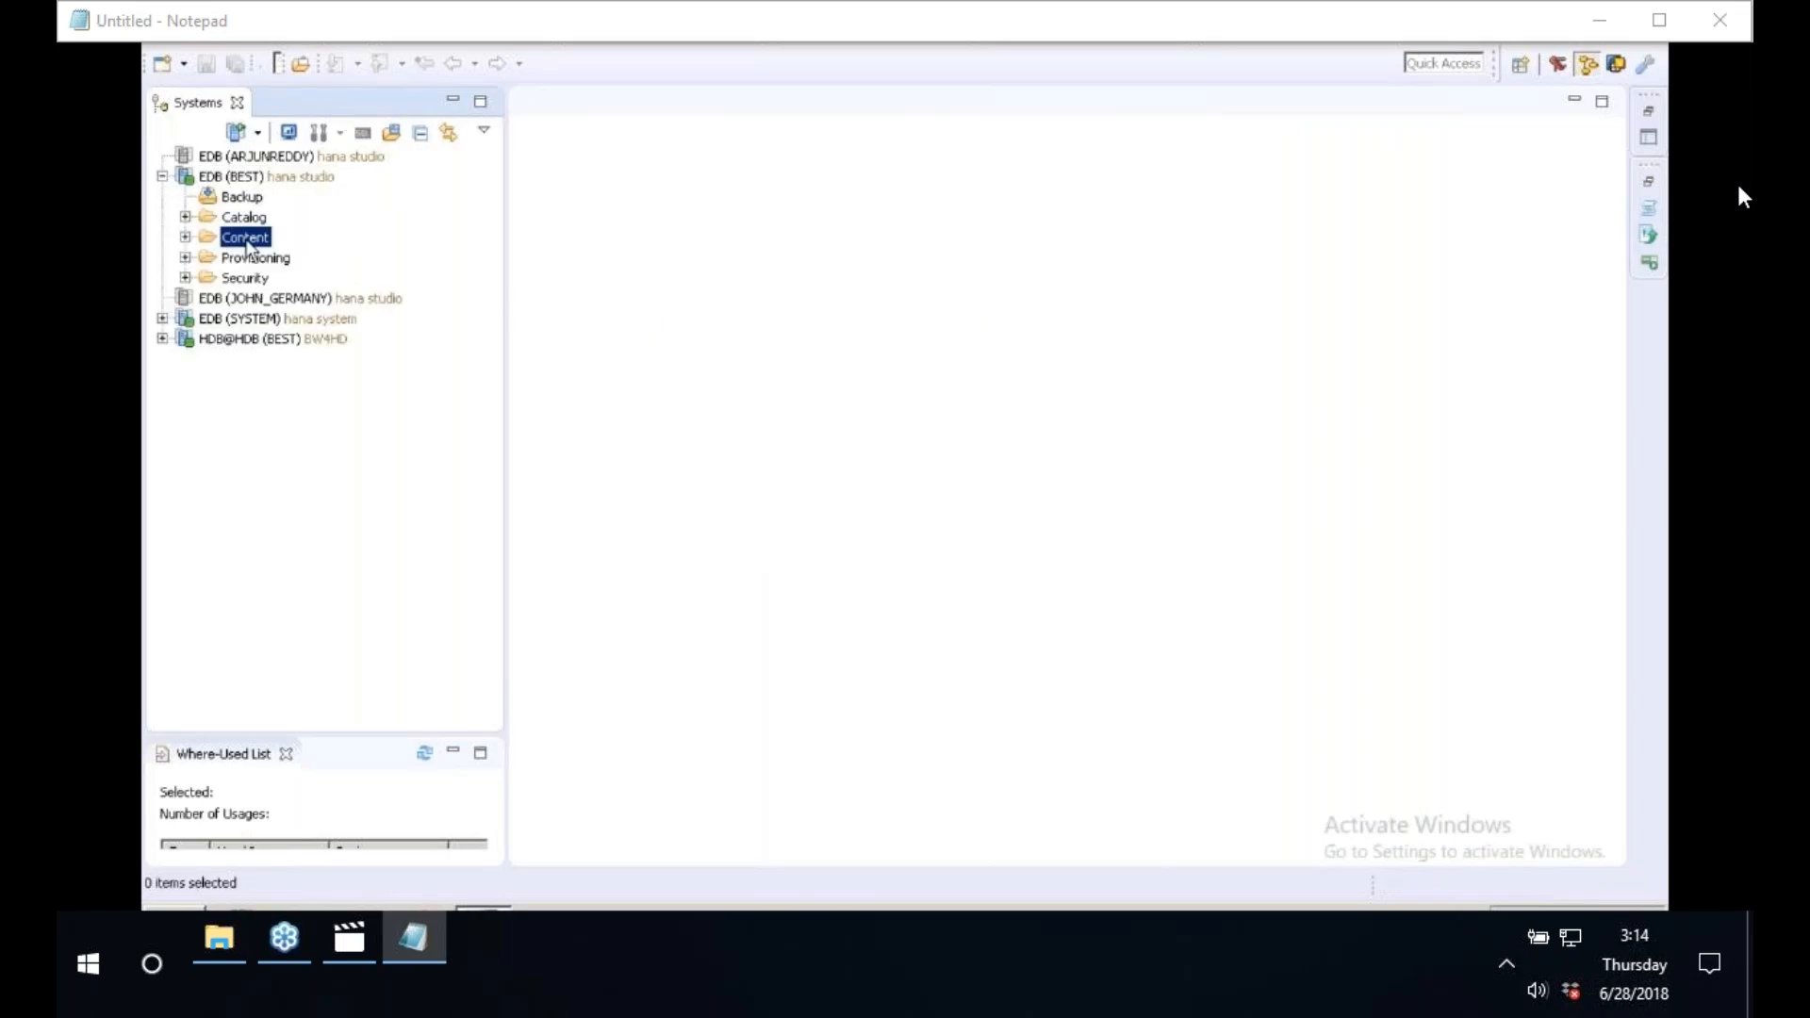
pyautogui.click(185, 237)
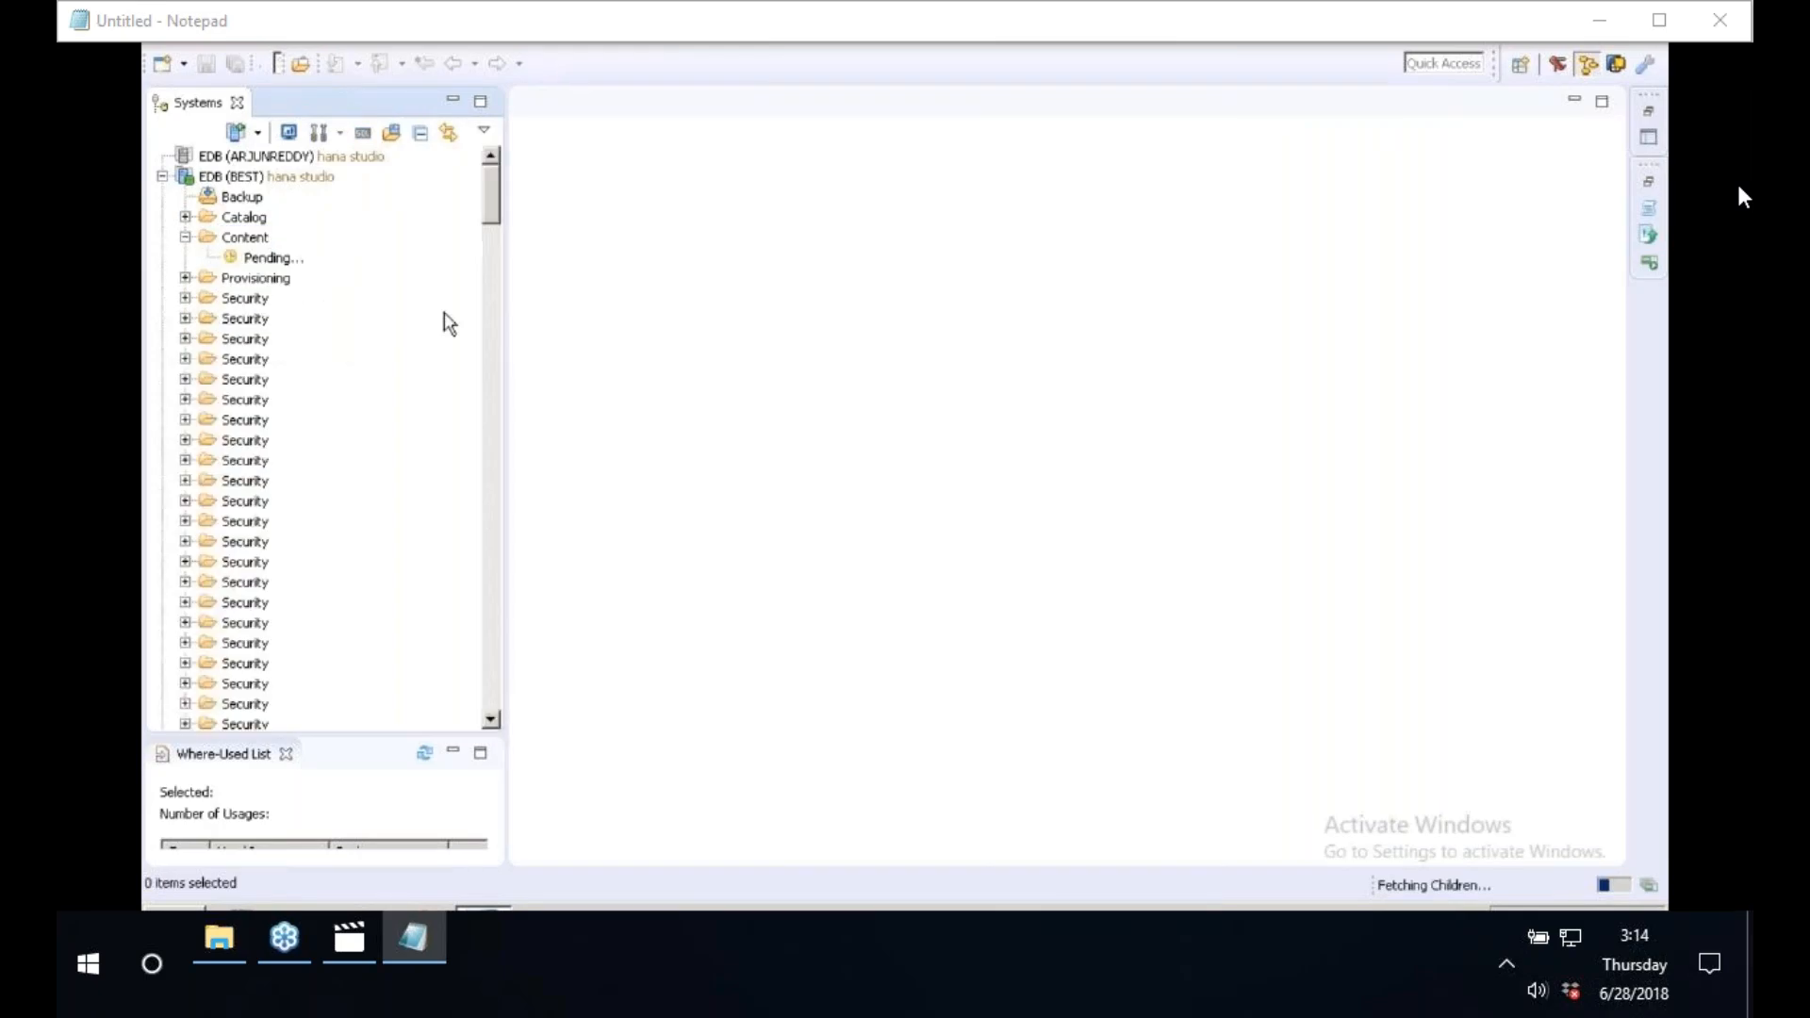
pyautogui.moveTo(506, 287); pyautogui.dragTo(745, 280)
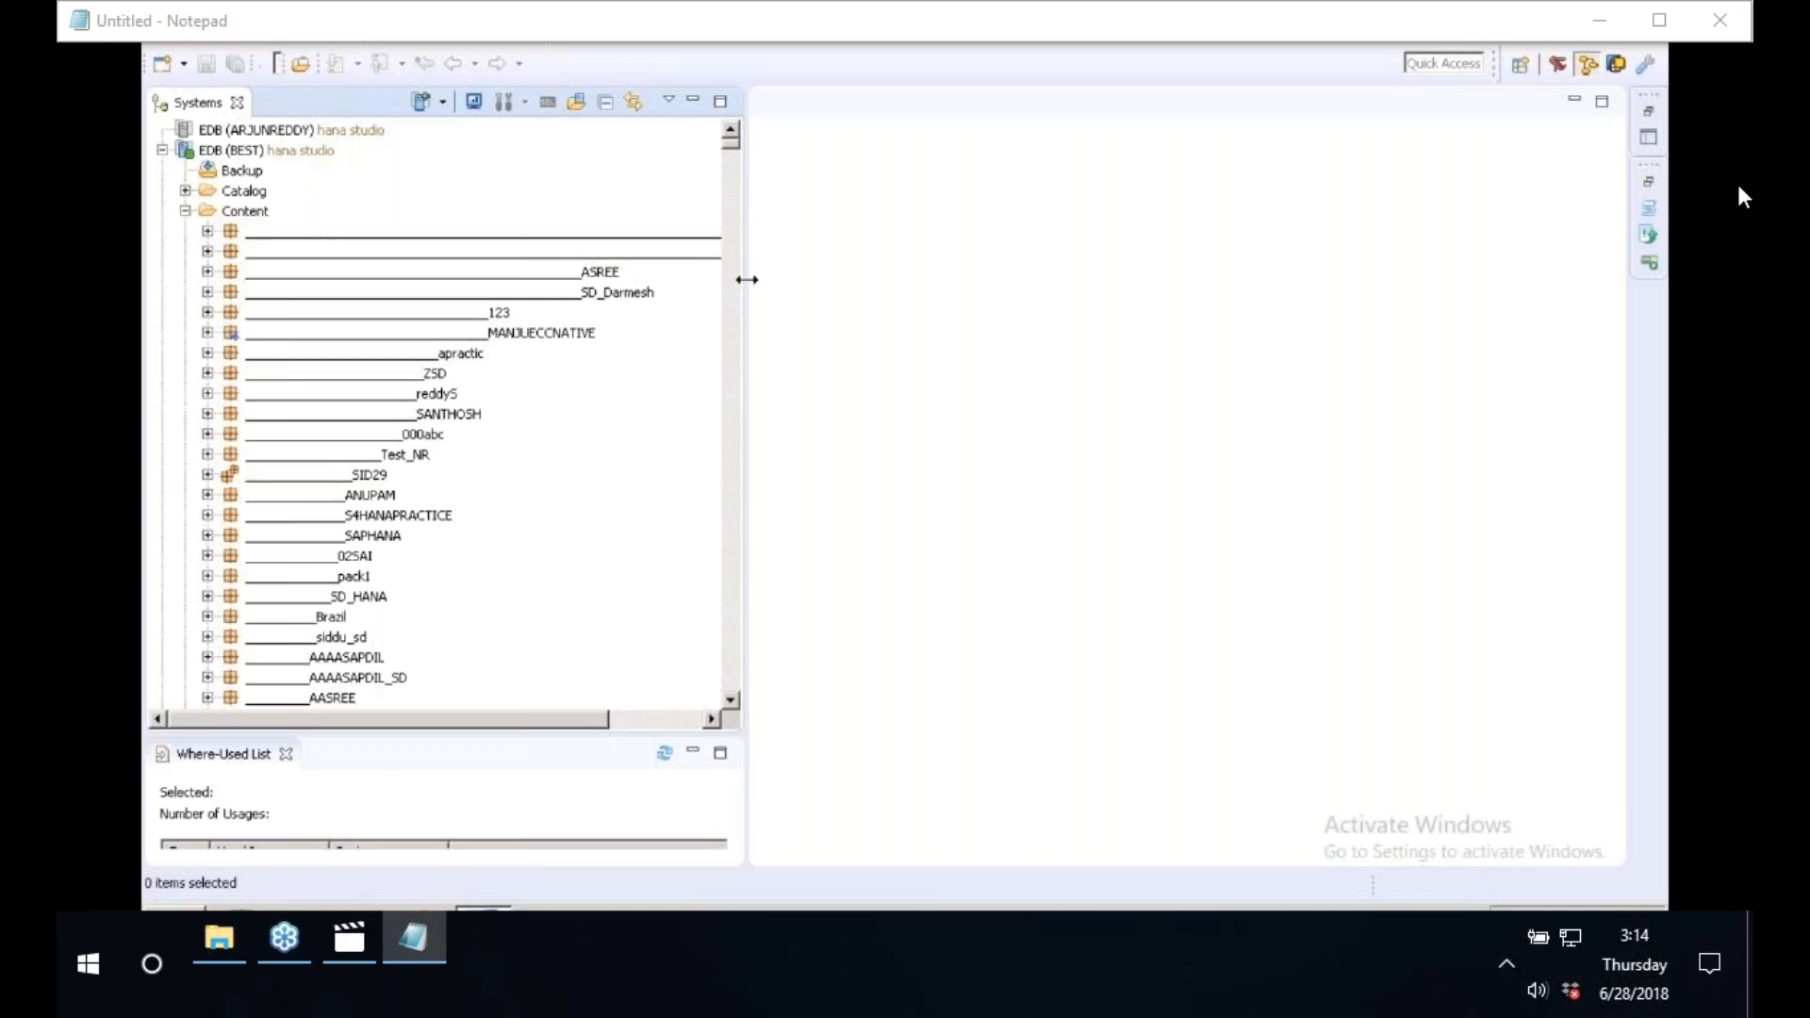
pyautogui.click(409, 234)
pyautogui.write('s4')
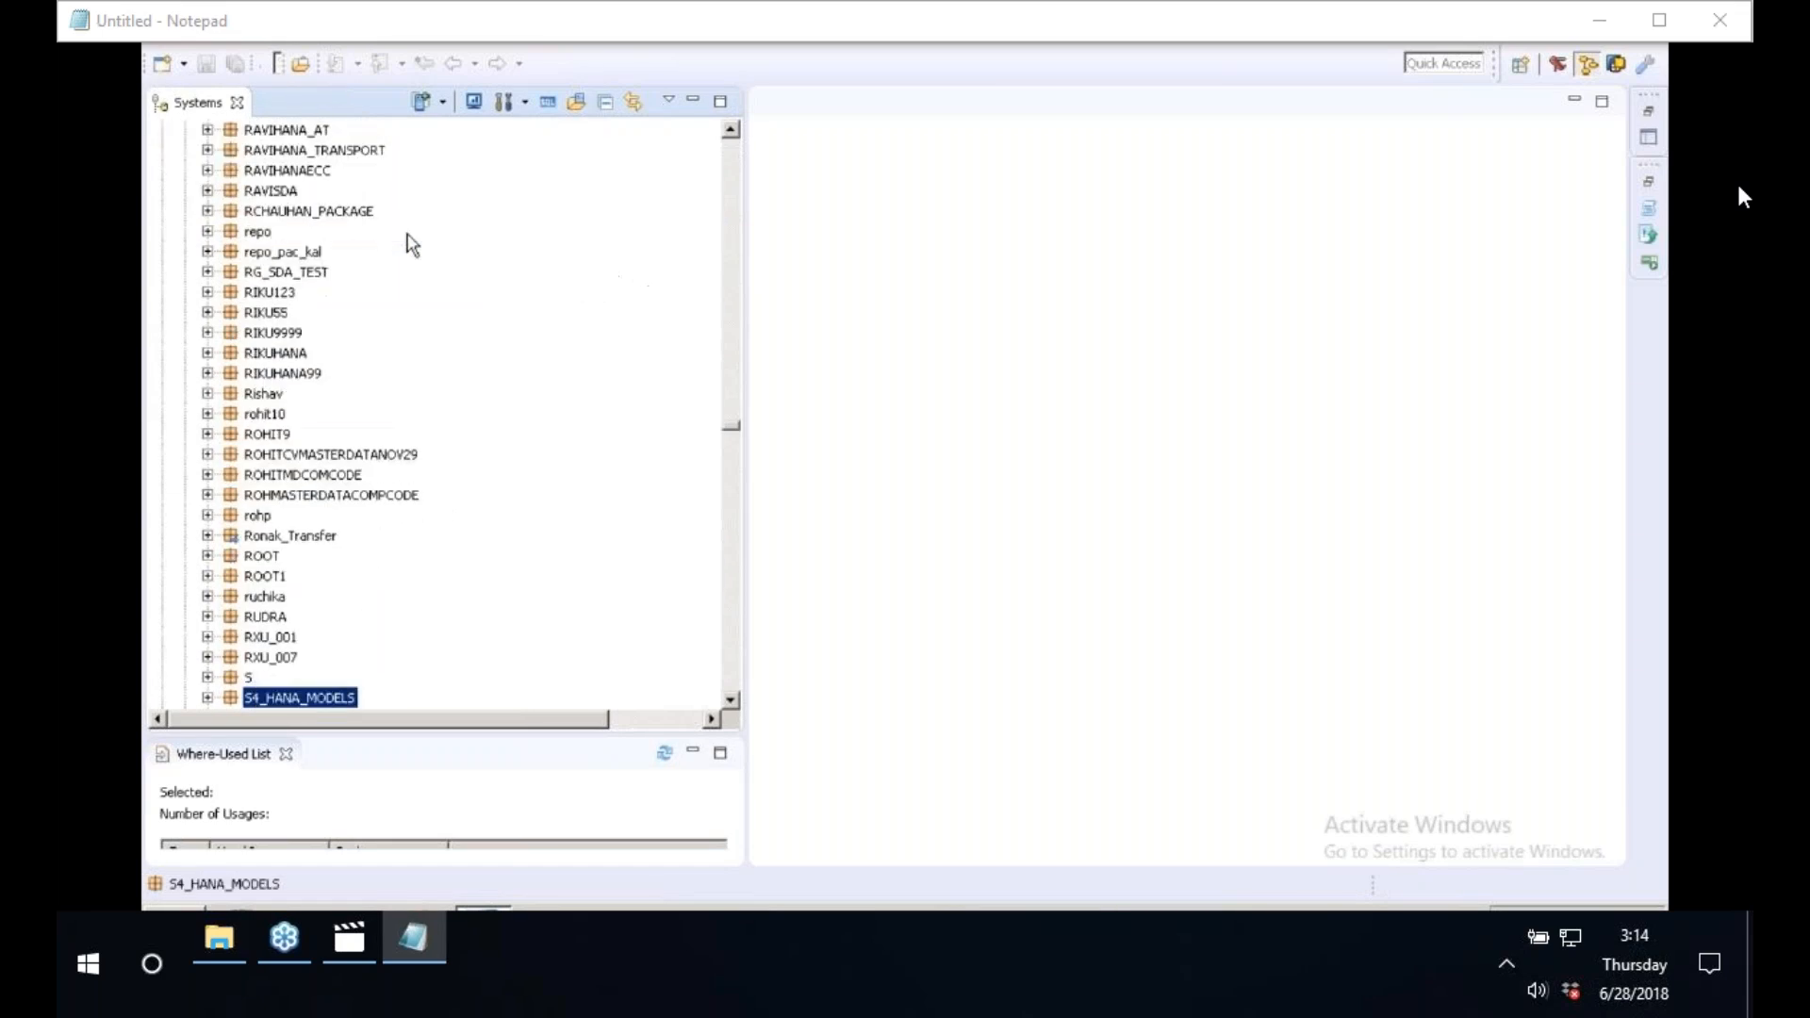
pyautogui.write('m')
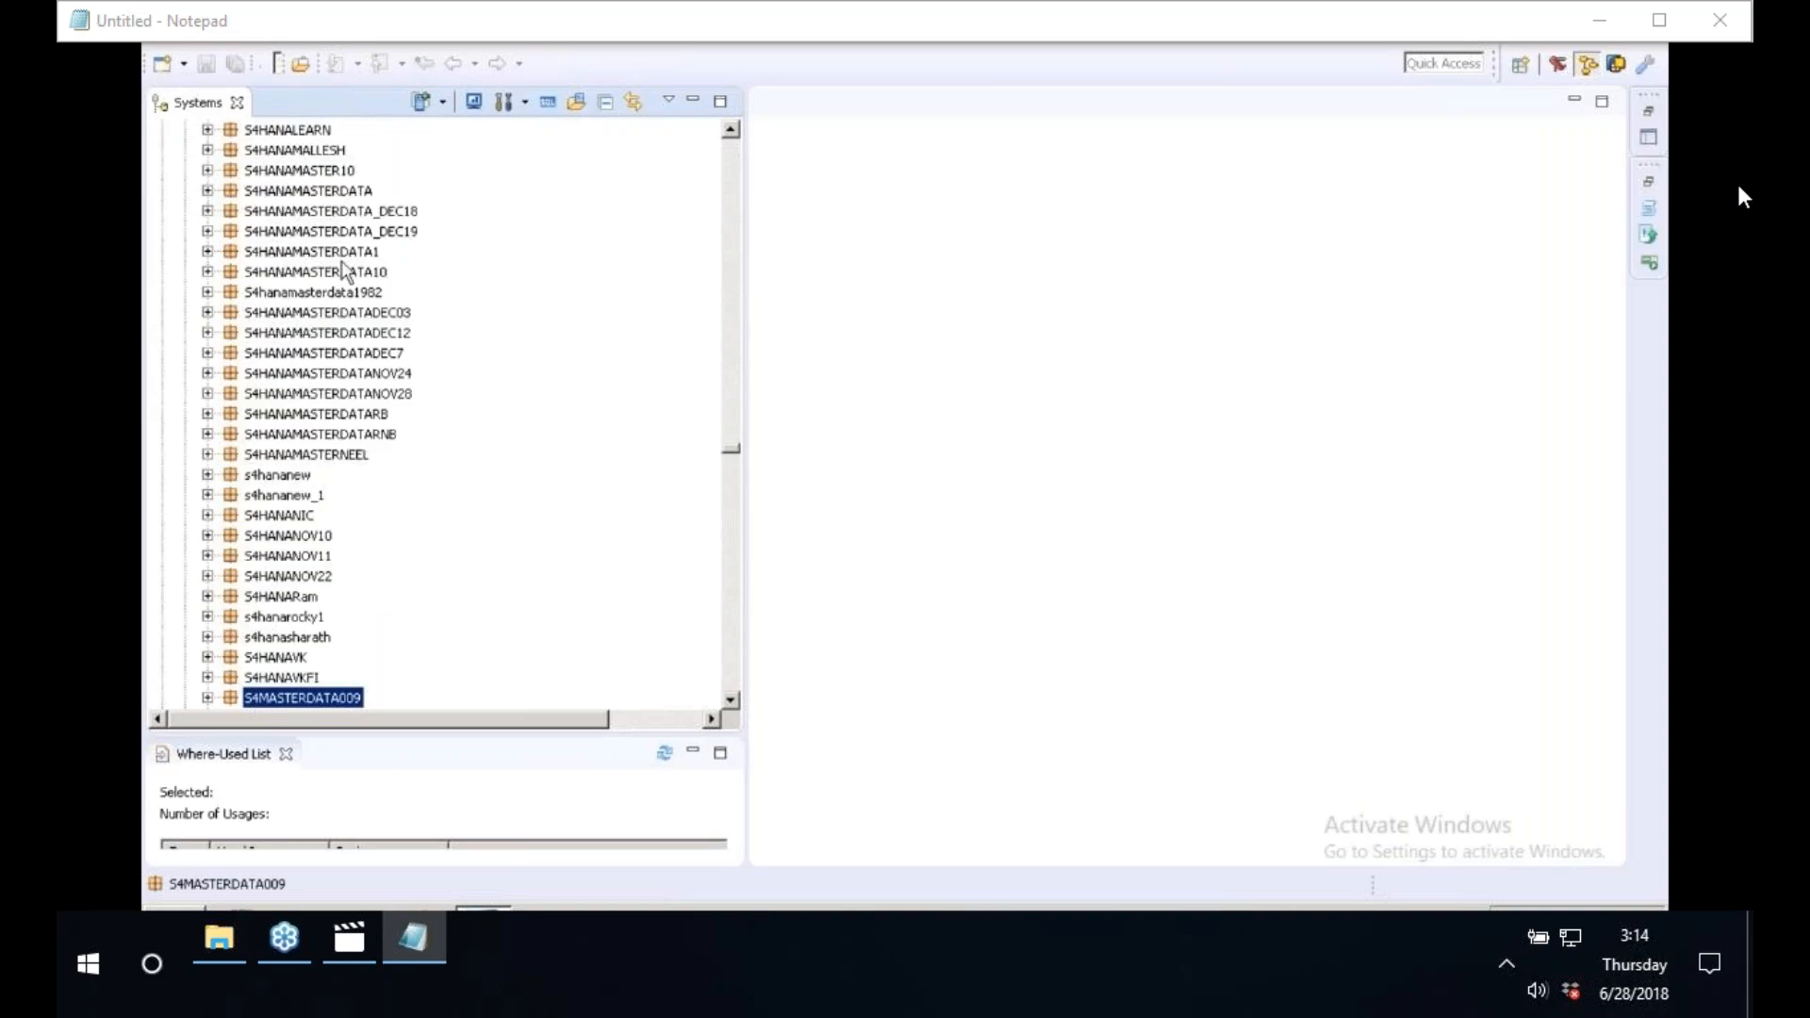
# - Check the FI subpackage and its attribute views in package S4HANAMASTERDATA10, and collapse the package again
pyautogui.click(347, 273)
pyautogui.click(207, 271)
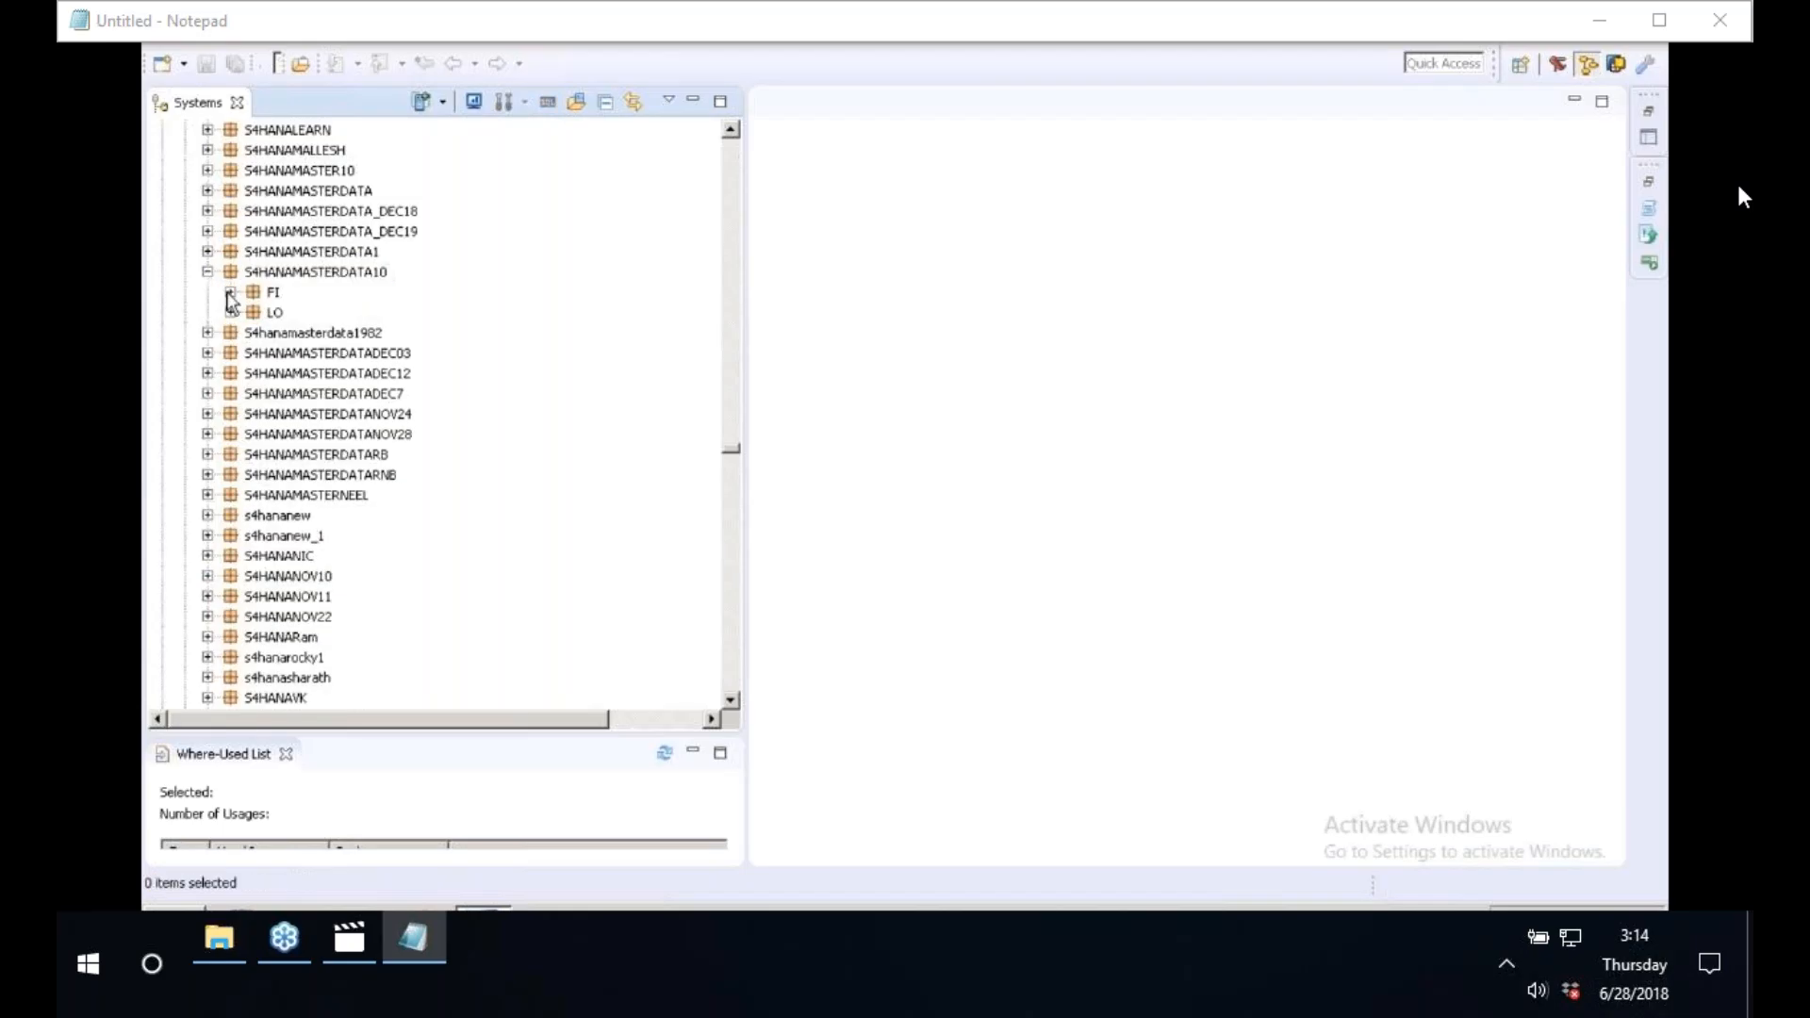
pyautogui.click(230, 292)
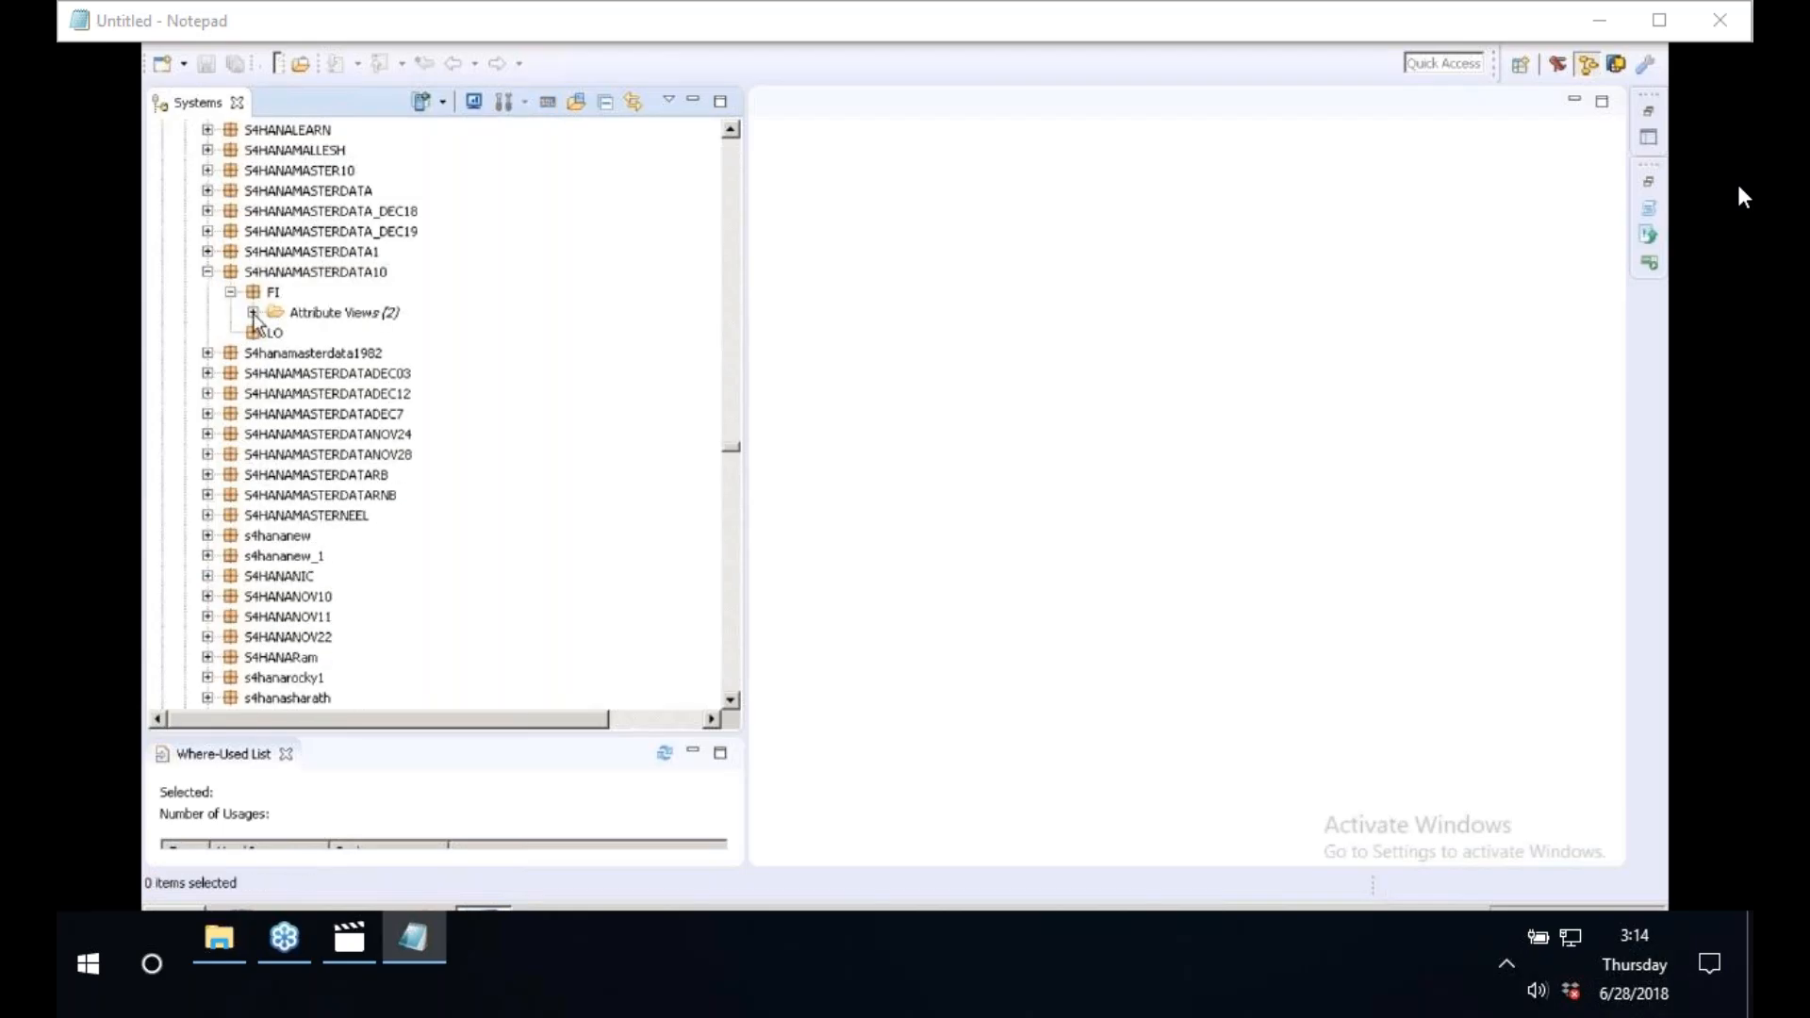
pyautogui.click(253, 312)
pyautogui.click(207, 272)
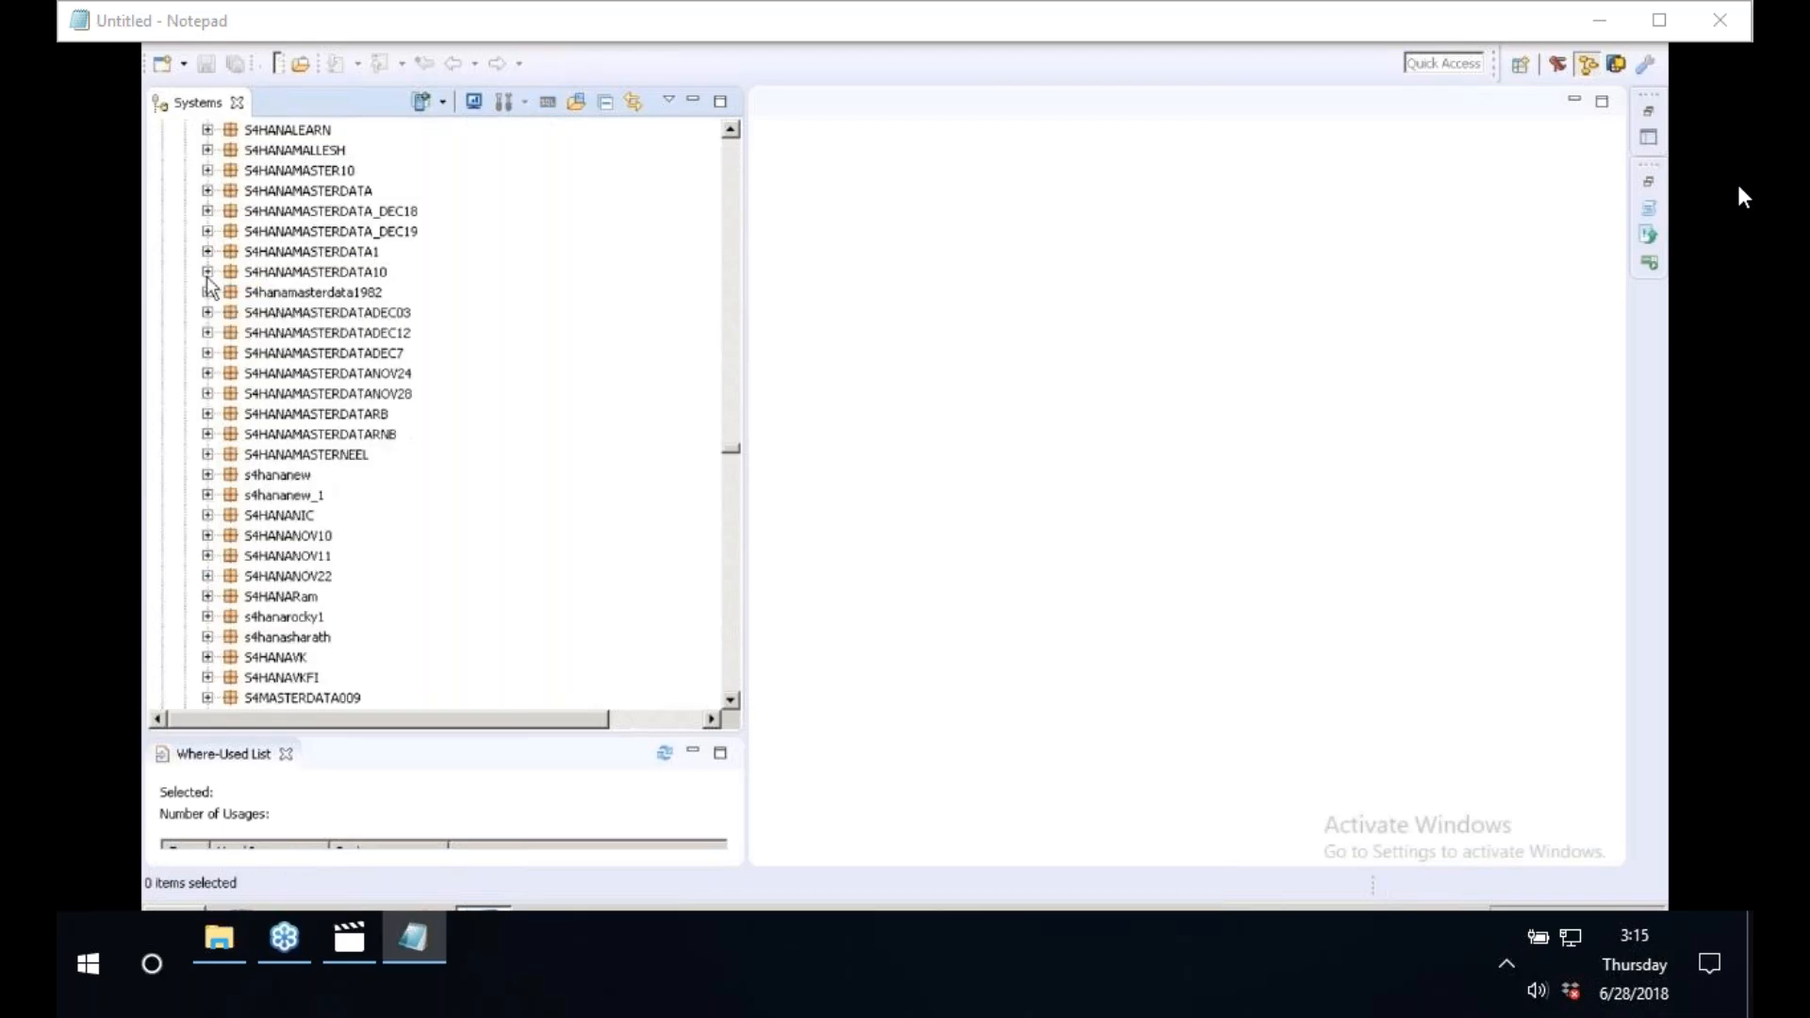
# - Expand the S4HANAMASTER10 package and its Calculation Views folder to show the existing views
pyautogui.click(281, 171)
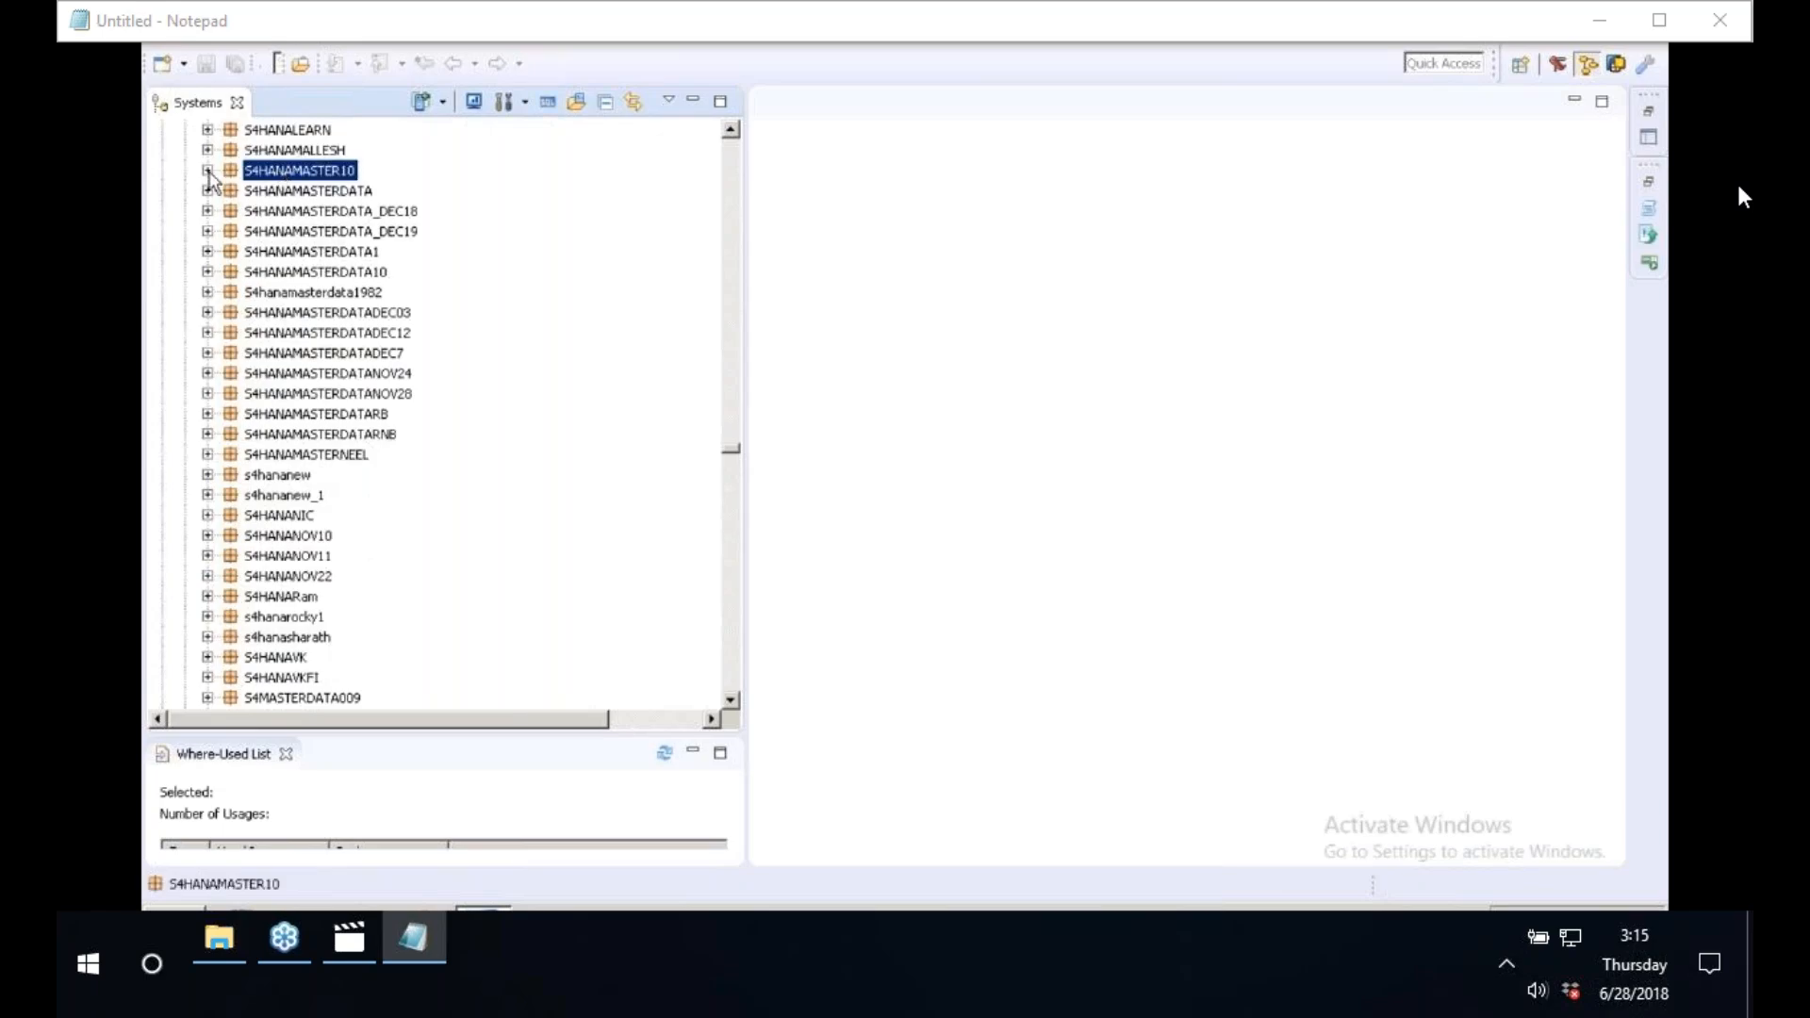
pyautogui.click(207, 171)
pyautogui.click(230, 190)
pyautogui.click(341, 211)
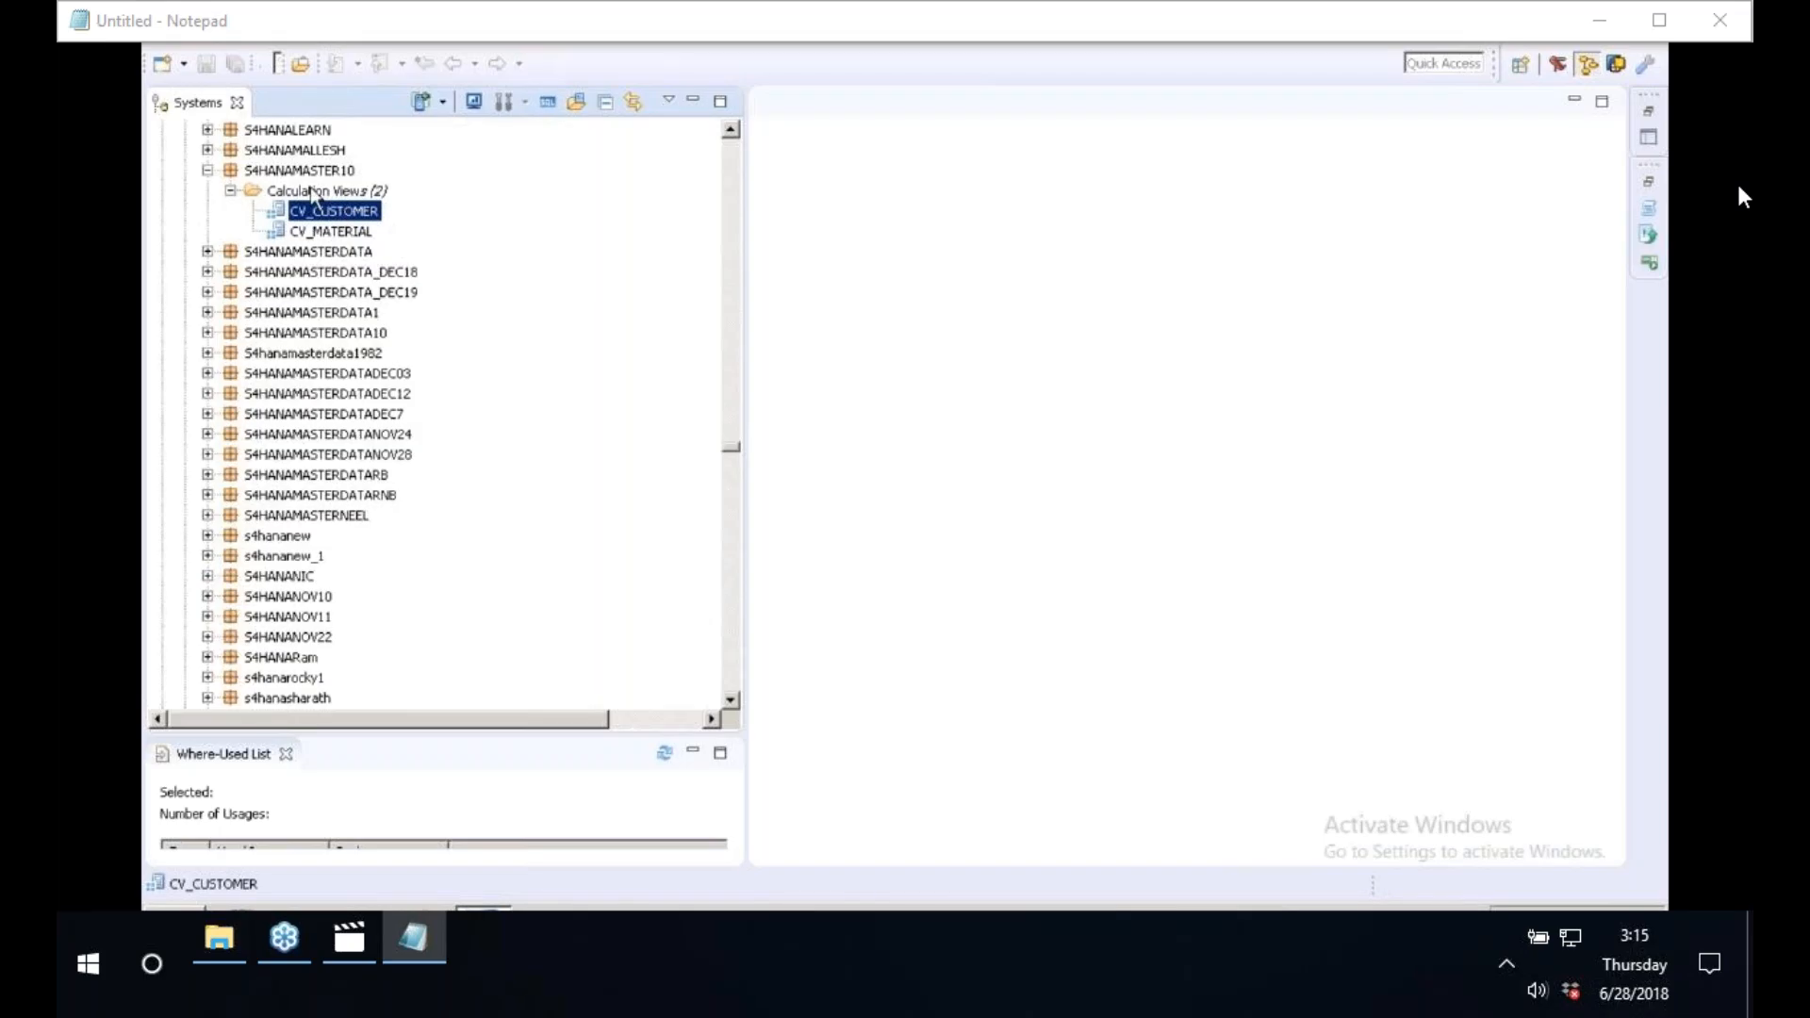
# - Start a new information view named CV_COMPANYCODE in the Calculation Views folder of S4HANAMASTER10
pyautogui.click(317, 193)
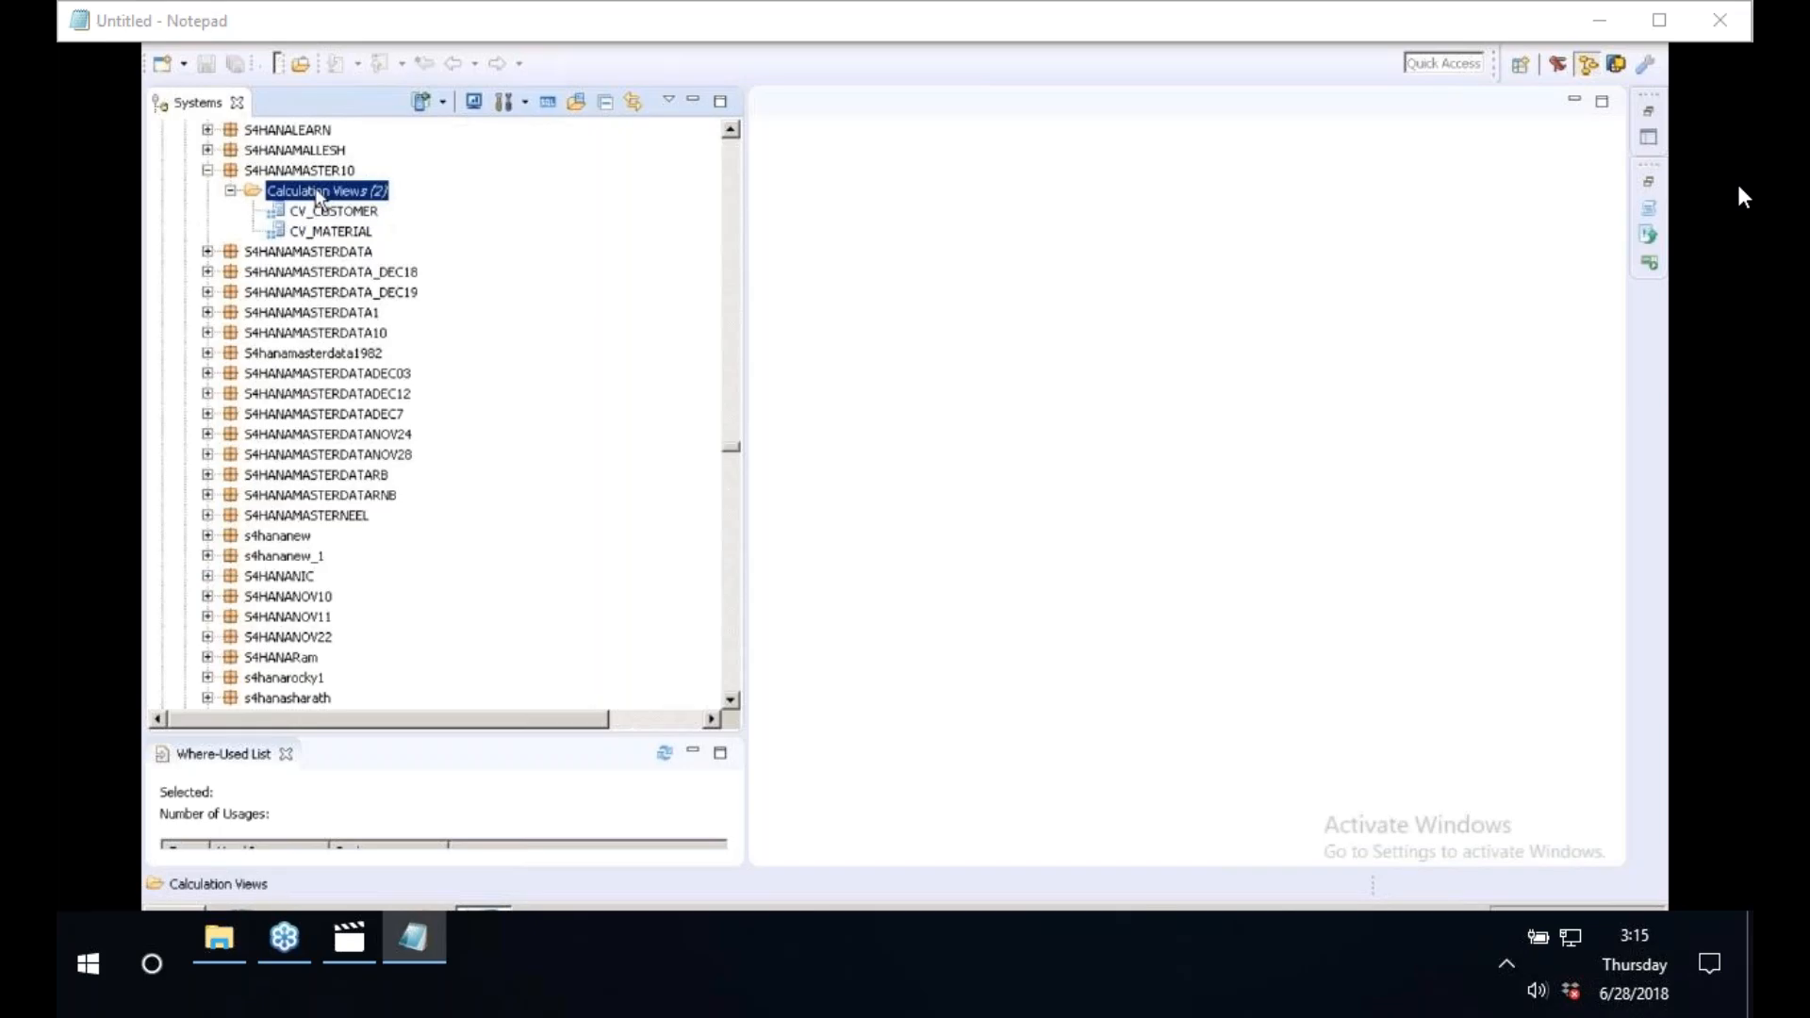
pyautogui.rightClick(318, 194)
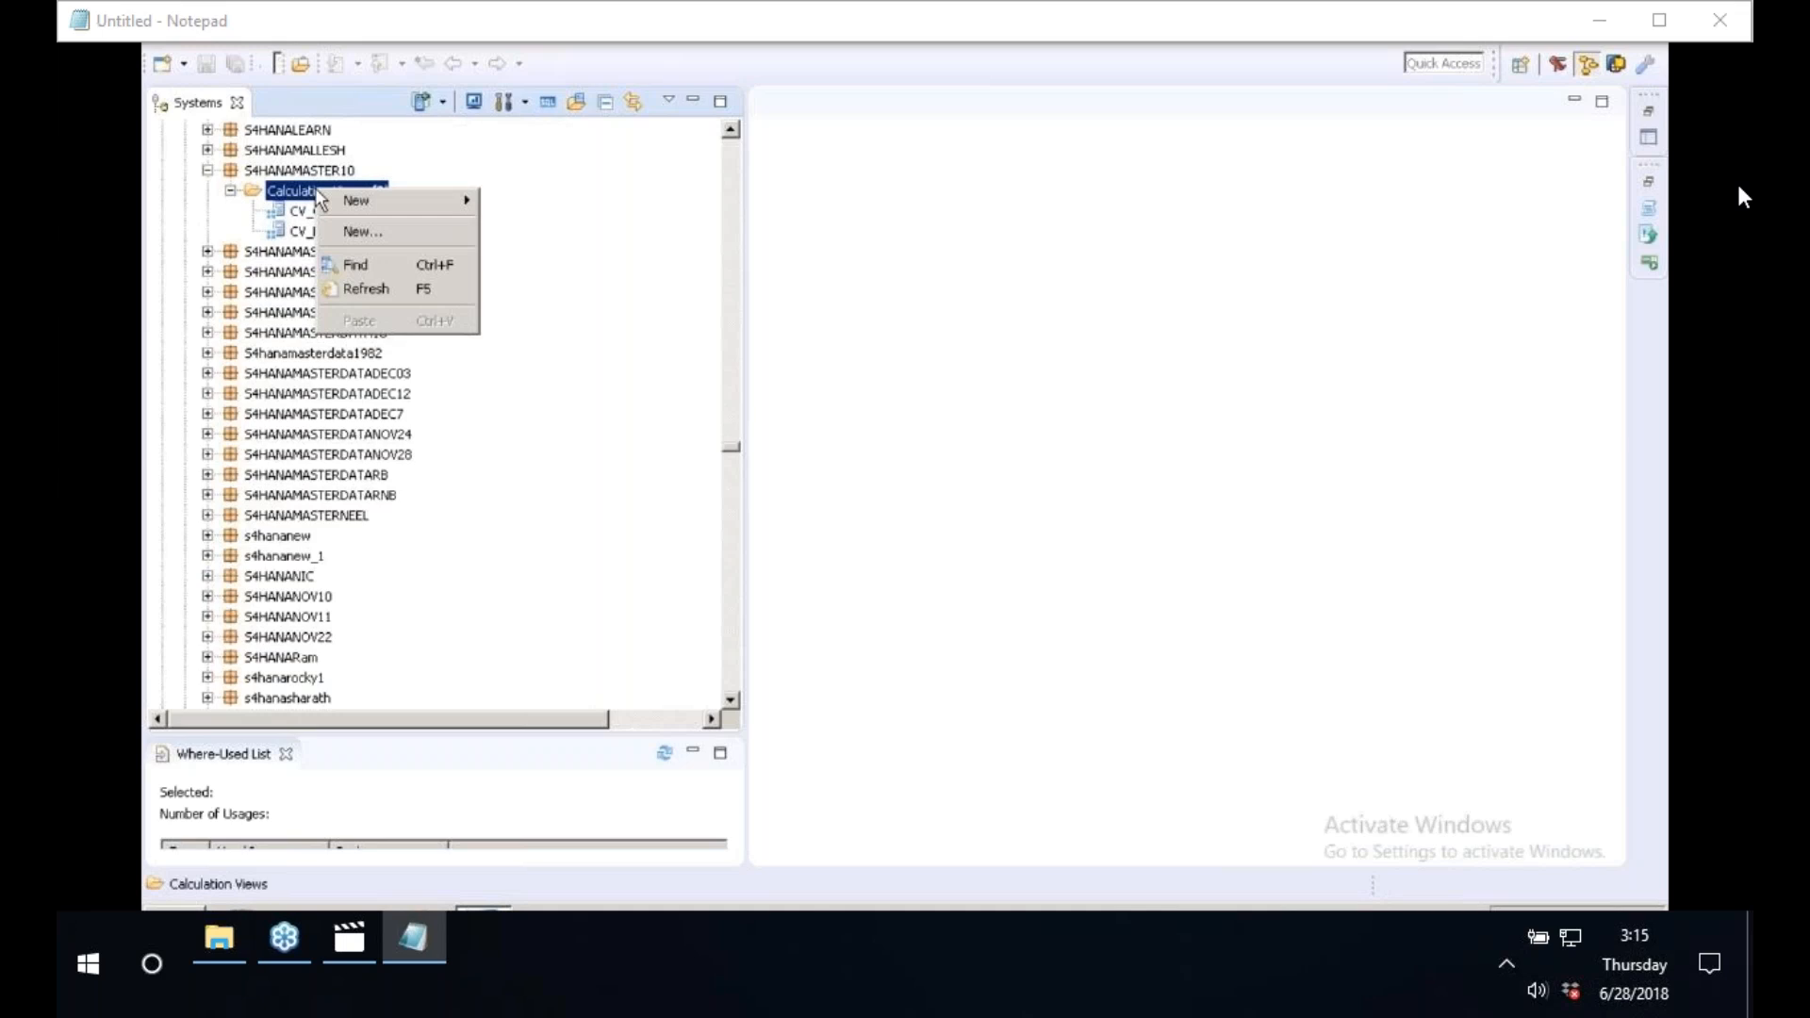
pyautogui.click(400, 235)
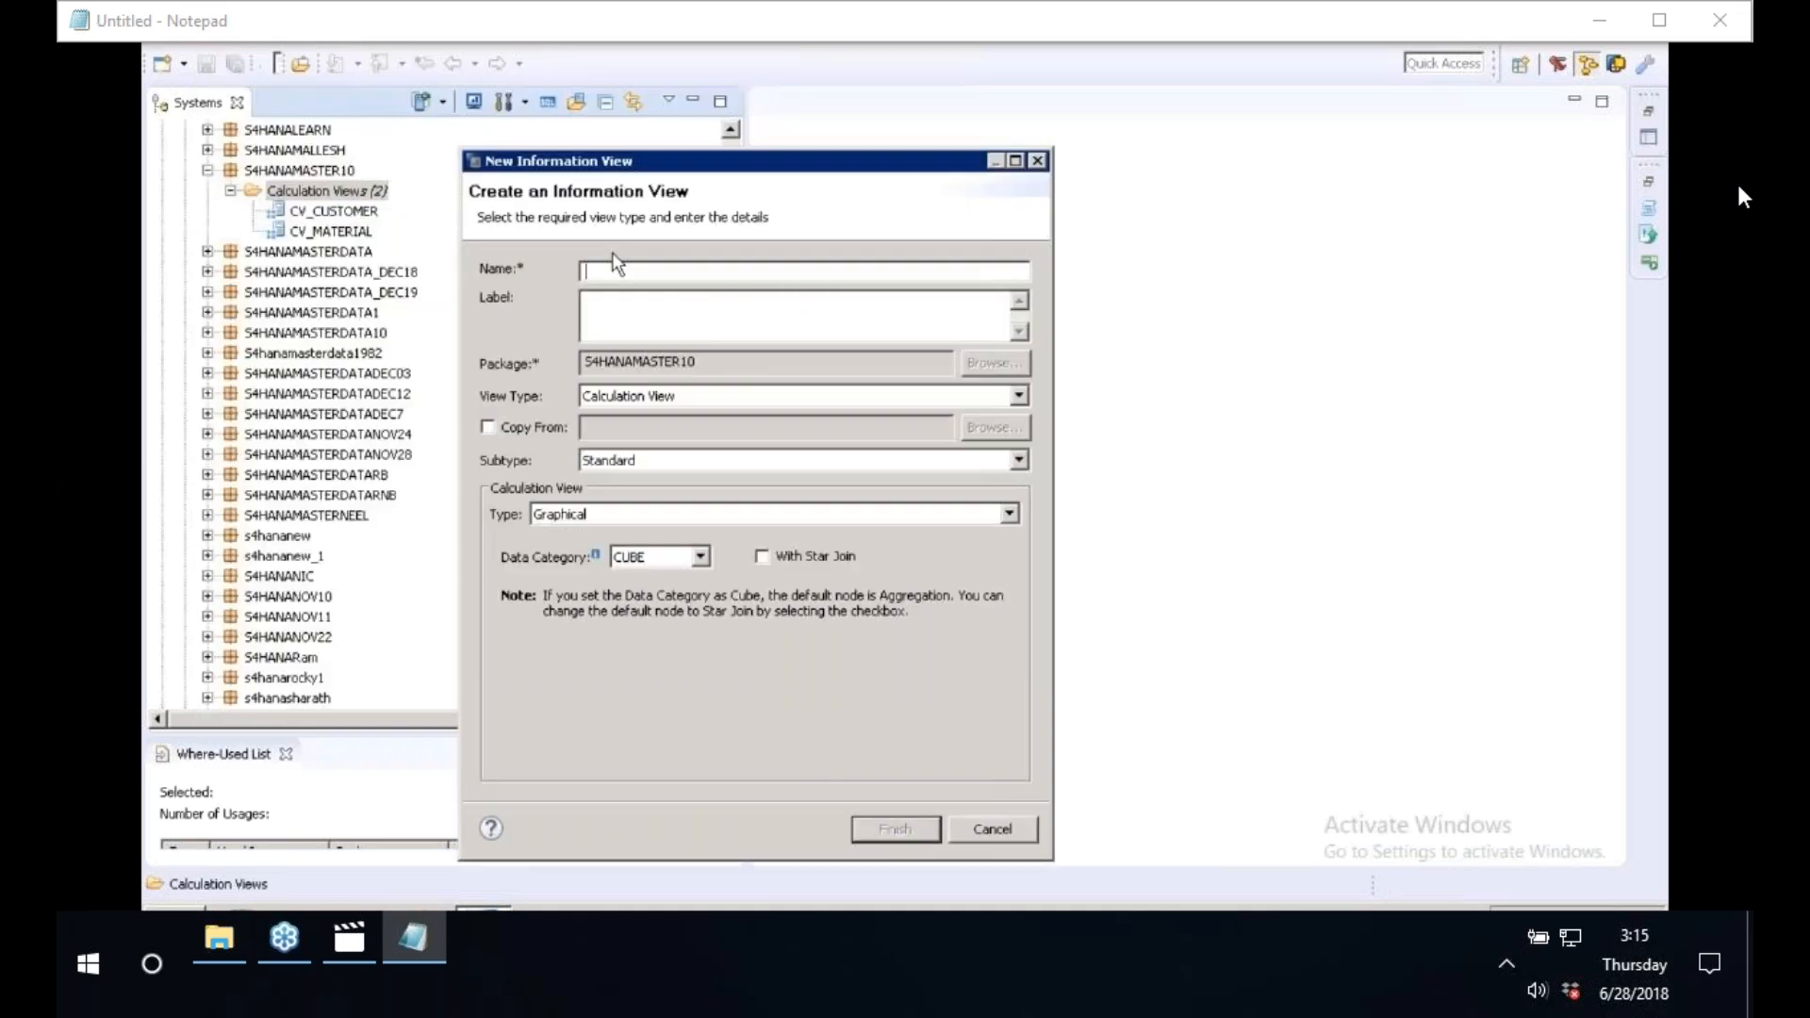
pyautogui.write('CV_COMPANYCODE')
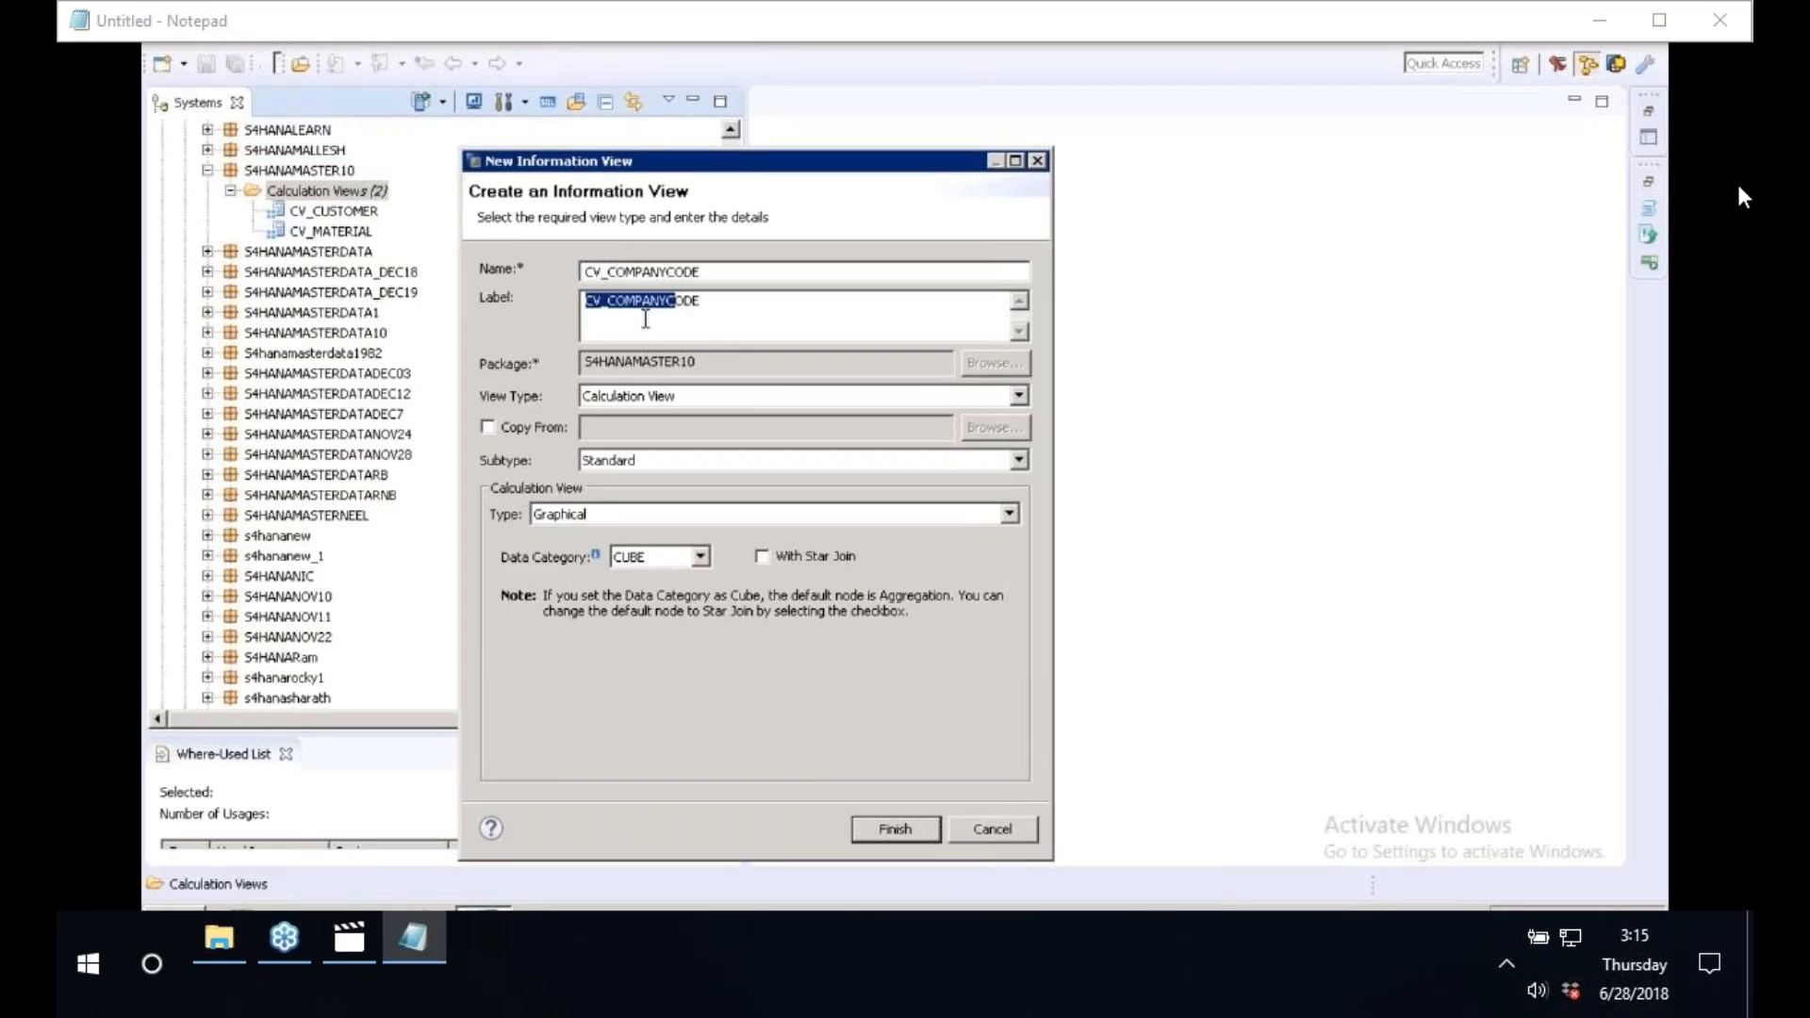
# - Shorten the new view's label to COMPANYCODE, set its data category to DIMENSION, and create the view
pyautogui.click(613, 308)
pyautogui.press('BackSpace')
pyautogui.press('BackSpace')
pyautogui.press('BackSpace')
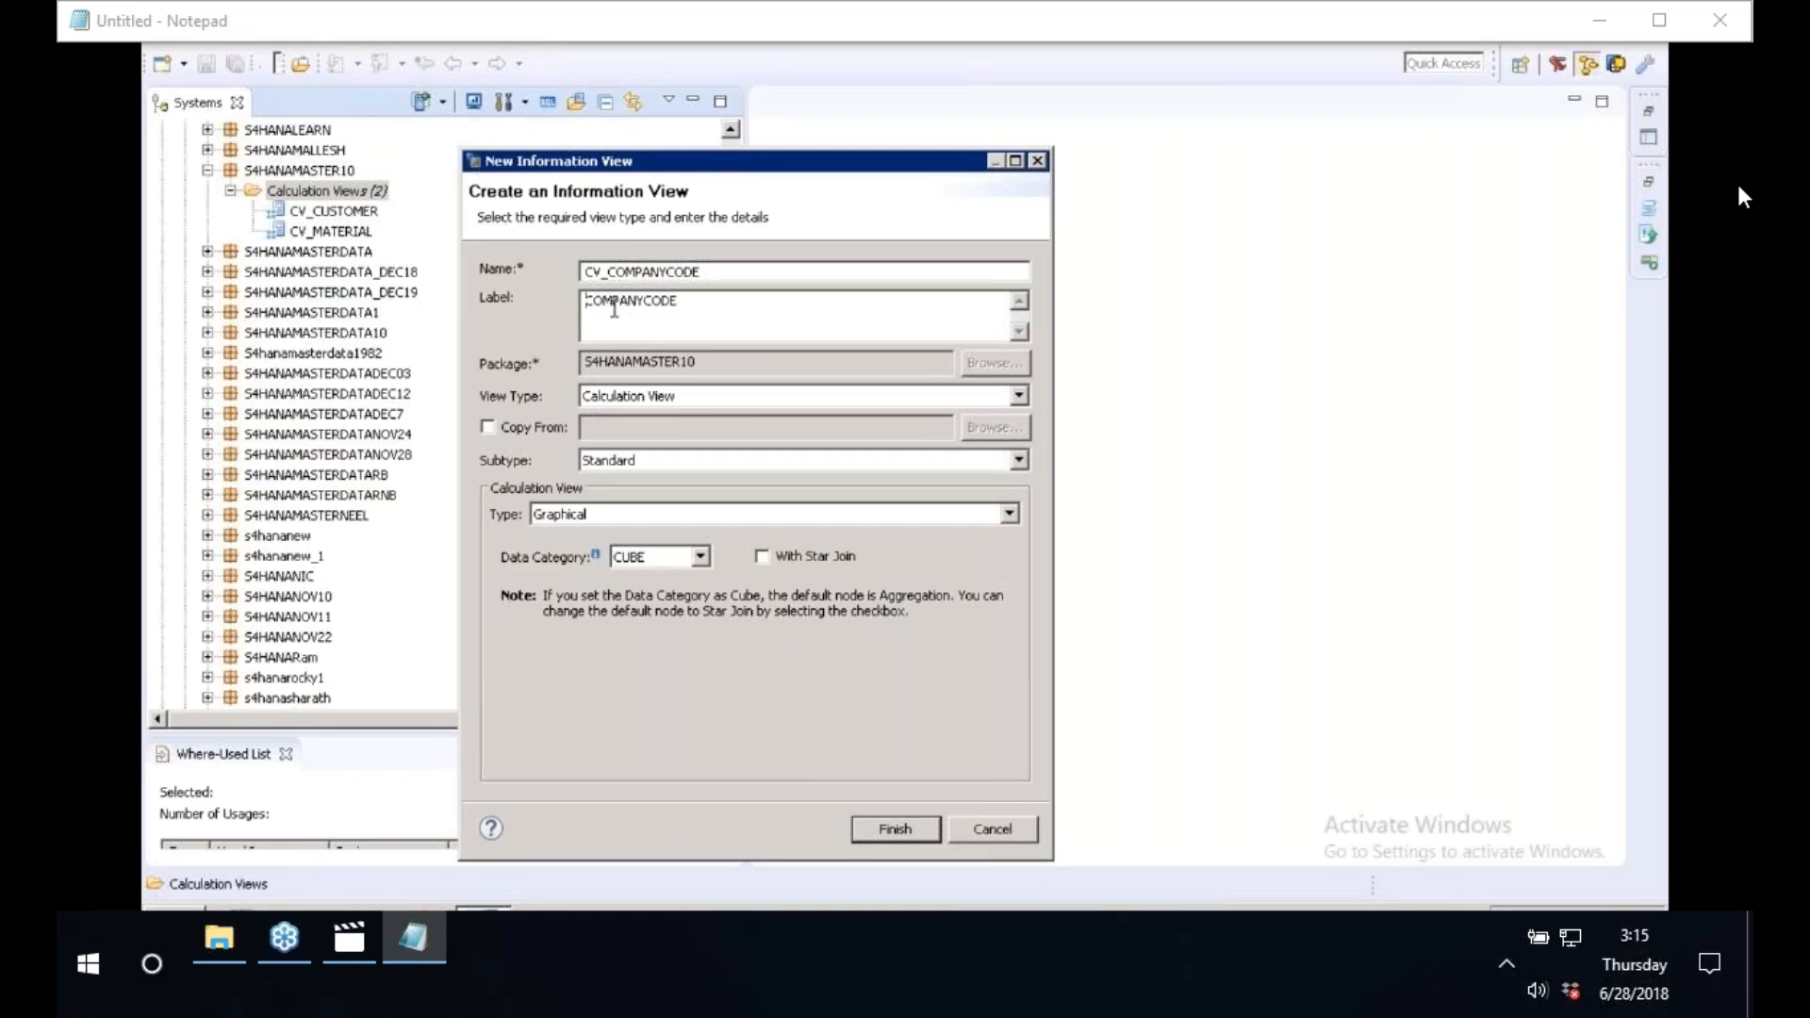
pyautogui.click(693, 308)
pyautogui.moveTo(693, 308); pyautogui.dragTo(584, 304)
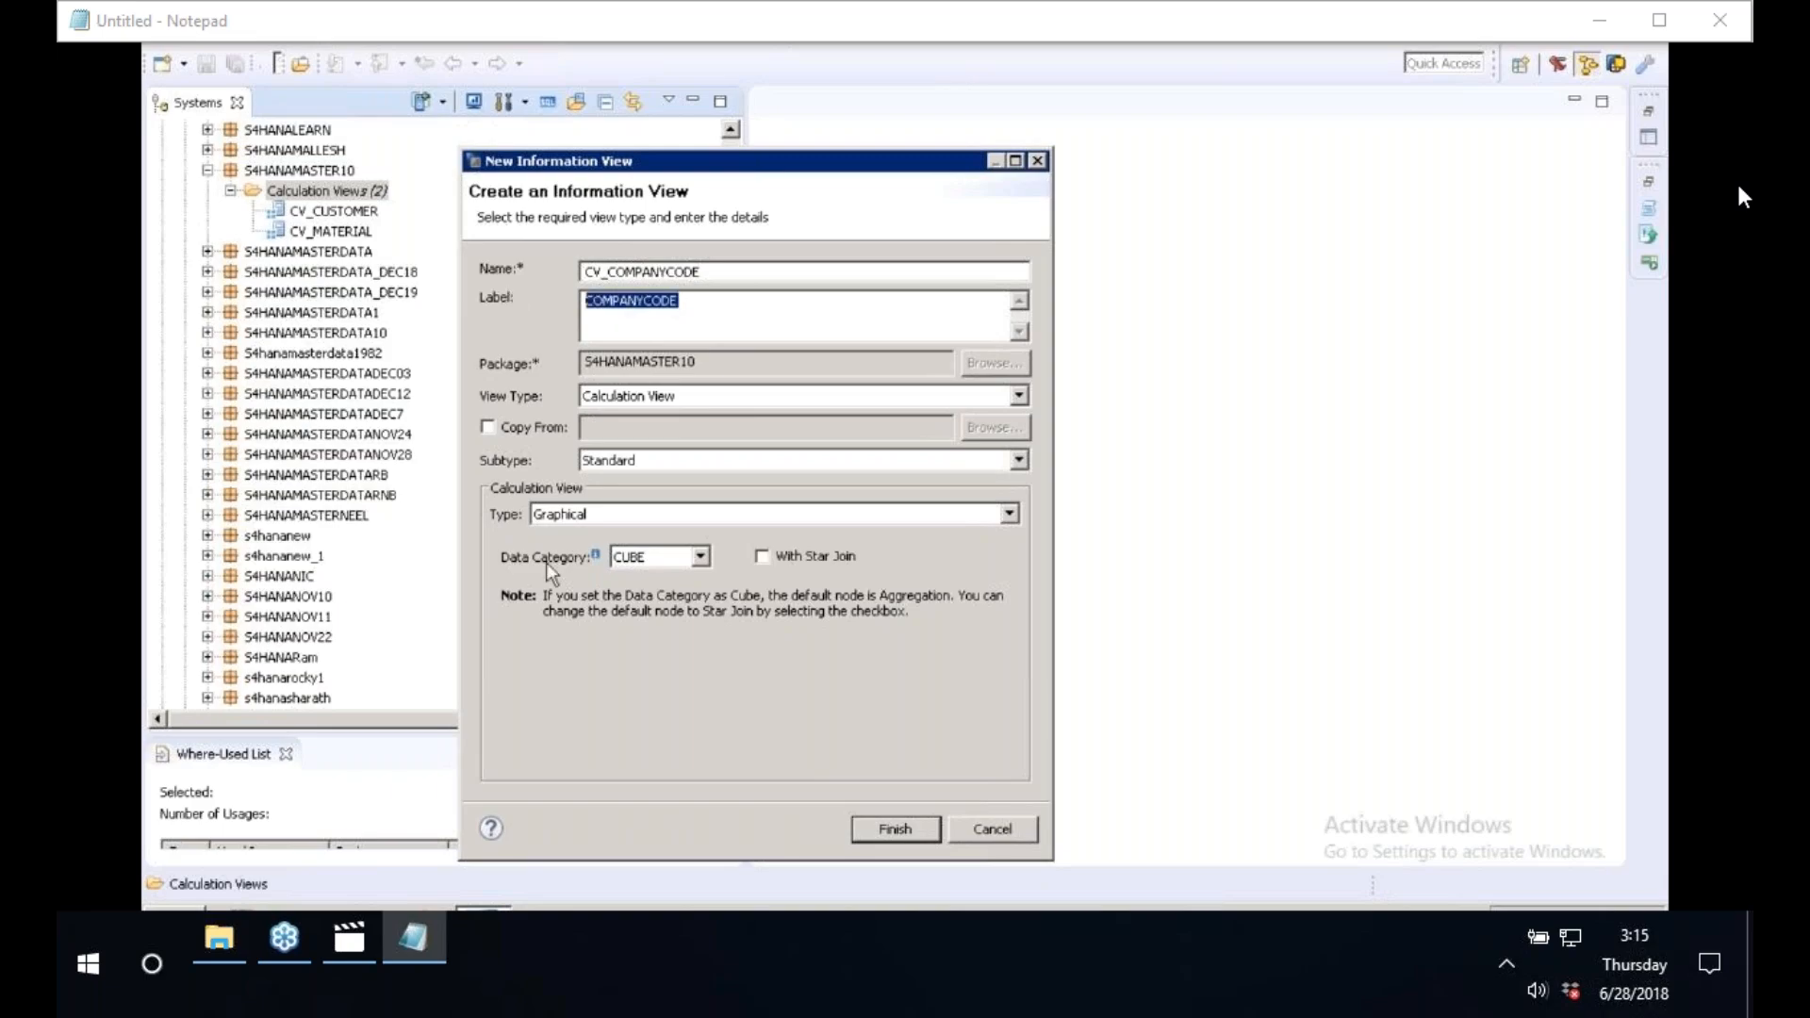
pyautogui.click(648, 562)
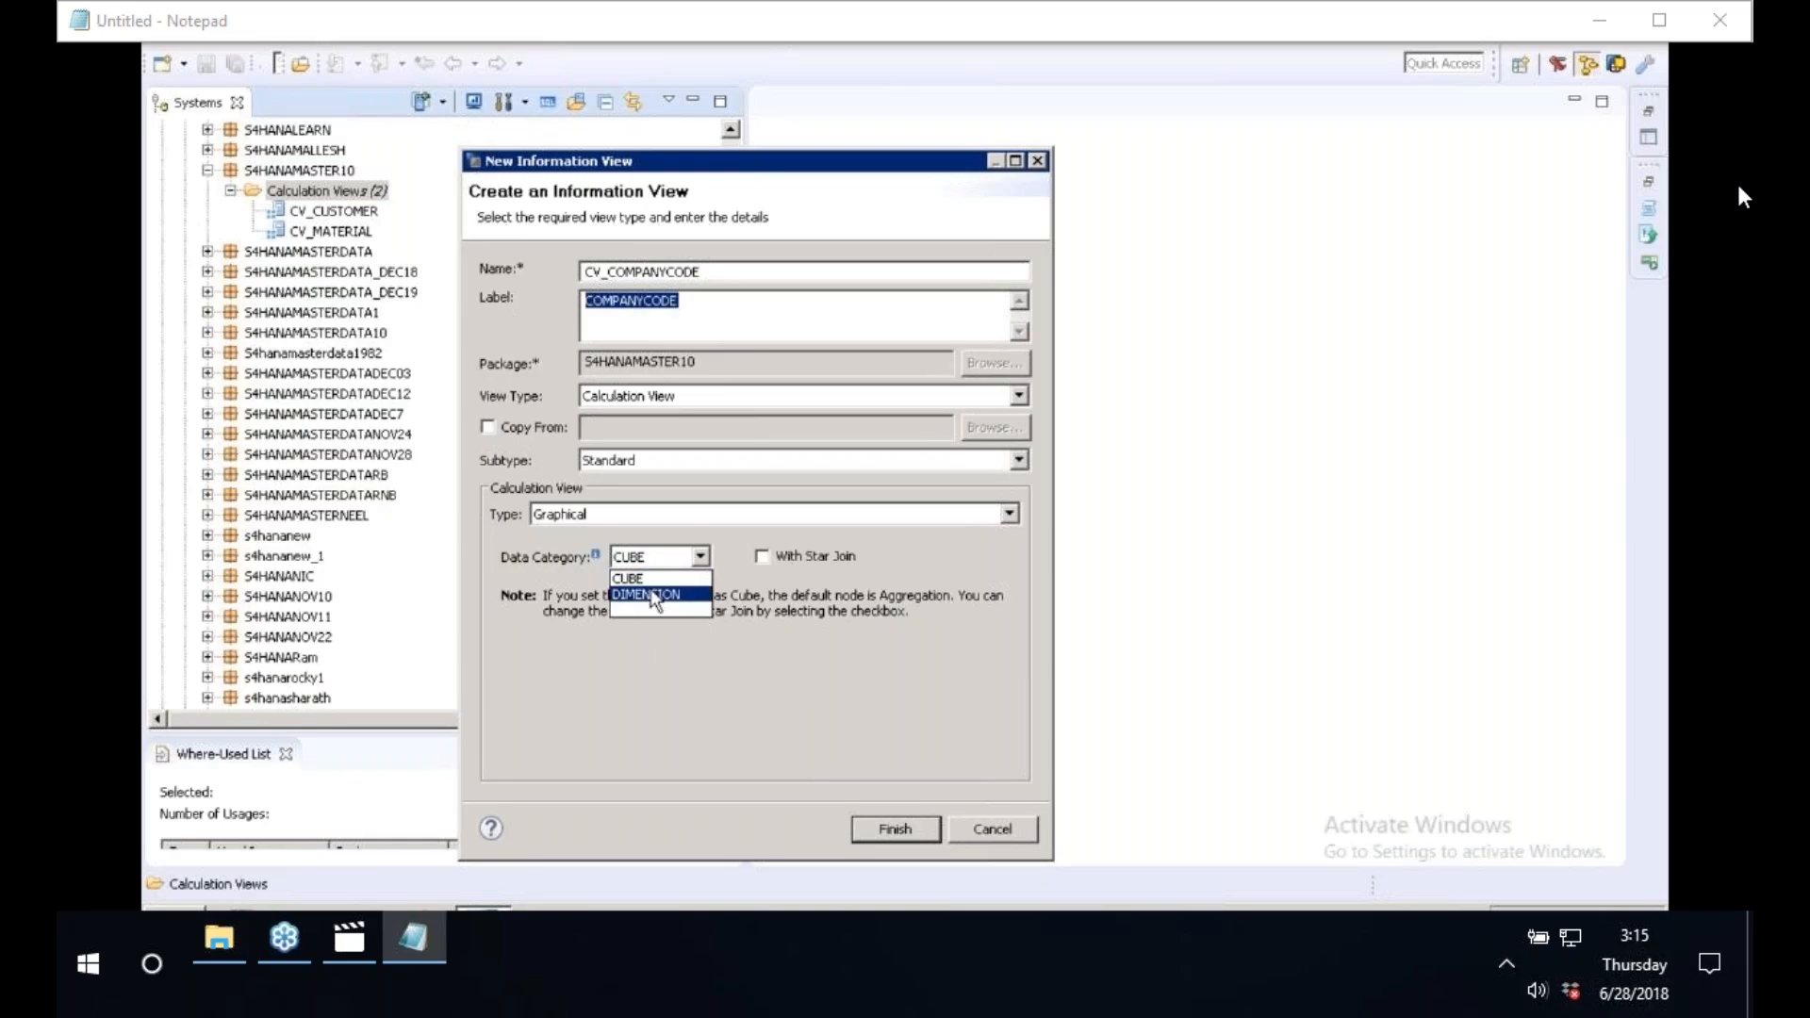
pyautogui.click(652, 595)
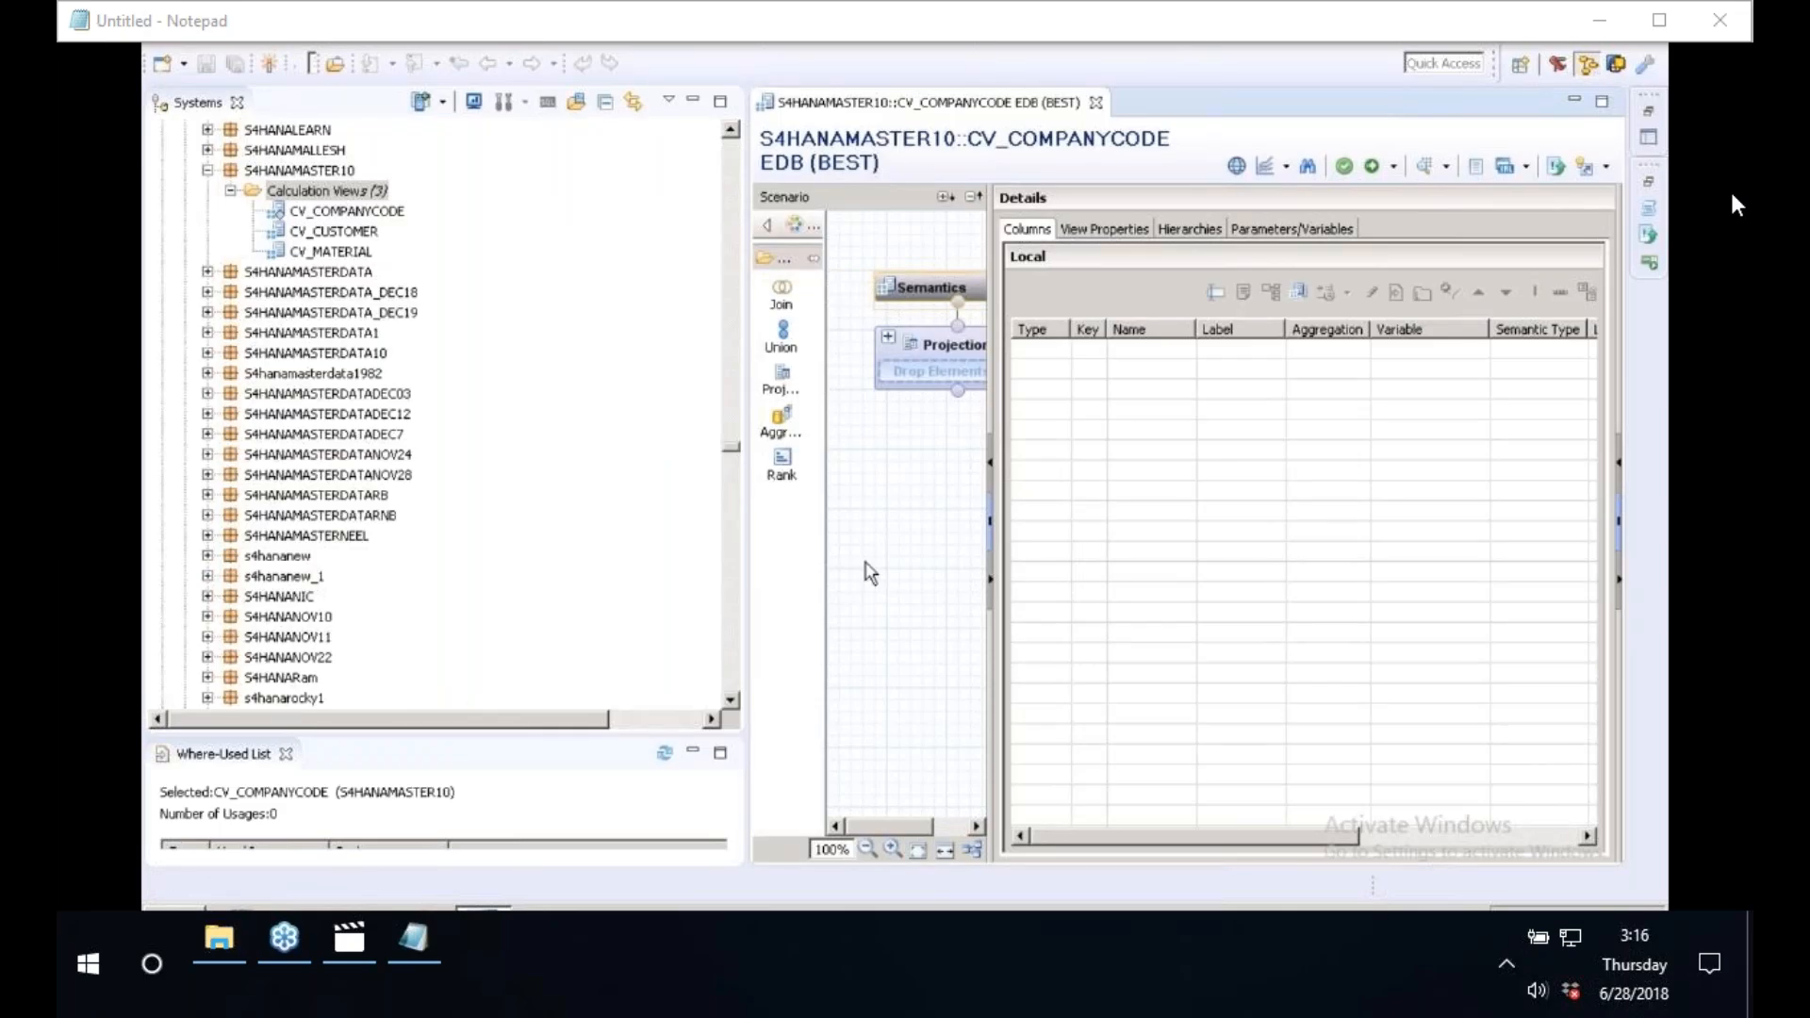
# - Narrow the systems tree and widen the scenario area of the CV_COMPANYCODE editor
pyautogui.moveTo(744, 529); pyautogui.dragTo(626, 531)
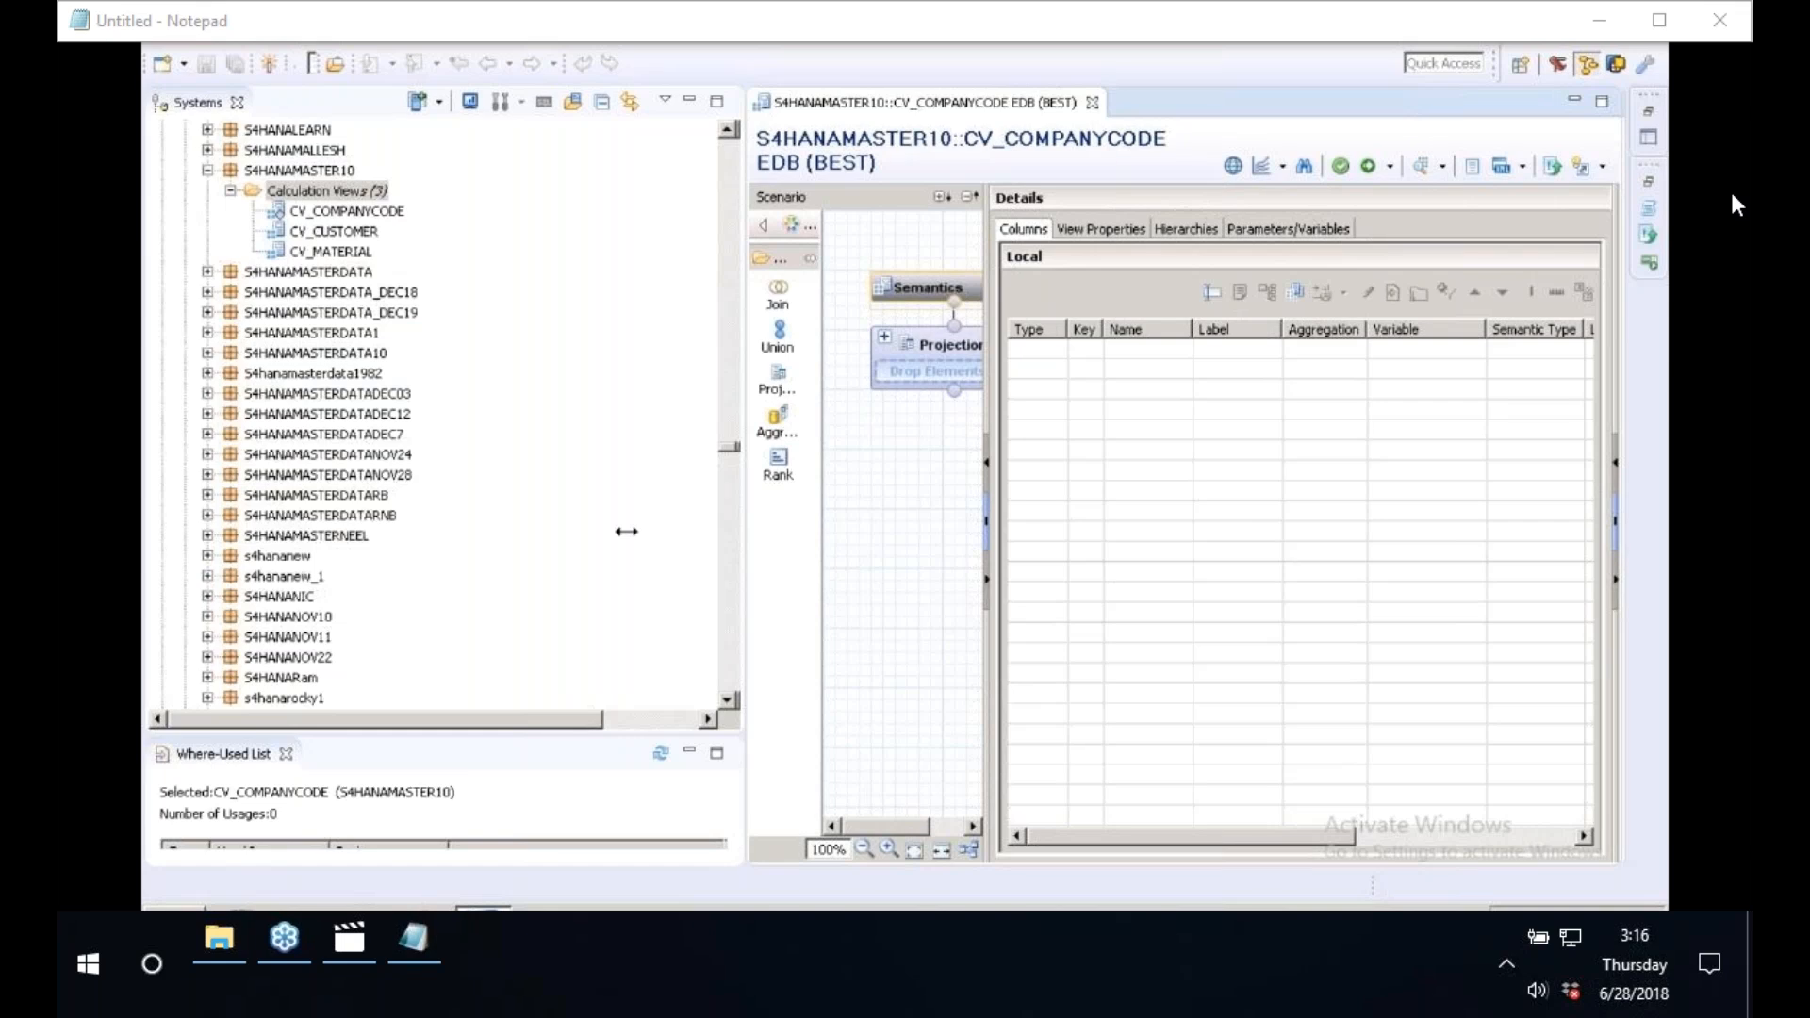
pyautogui.moveTo(626, 531); pyautogui.dragTo(497, 531)
pyautogui.moveTo(814, 576); pyautogui.dragTo(1066, 357)
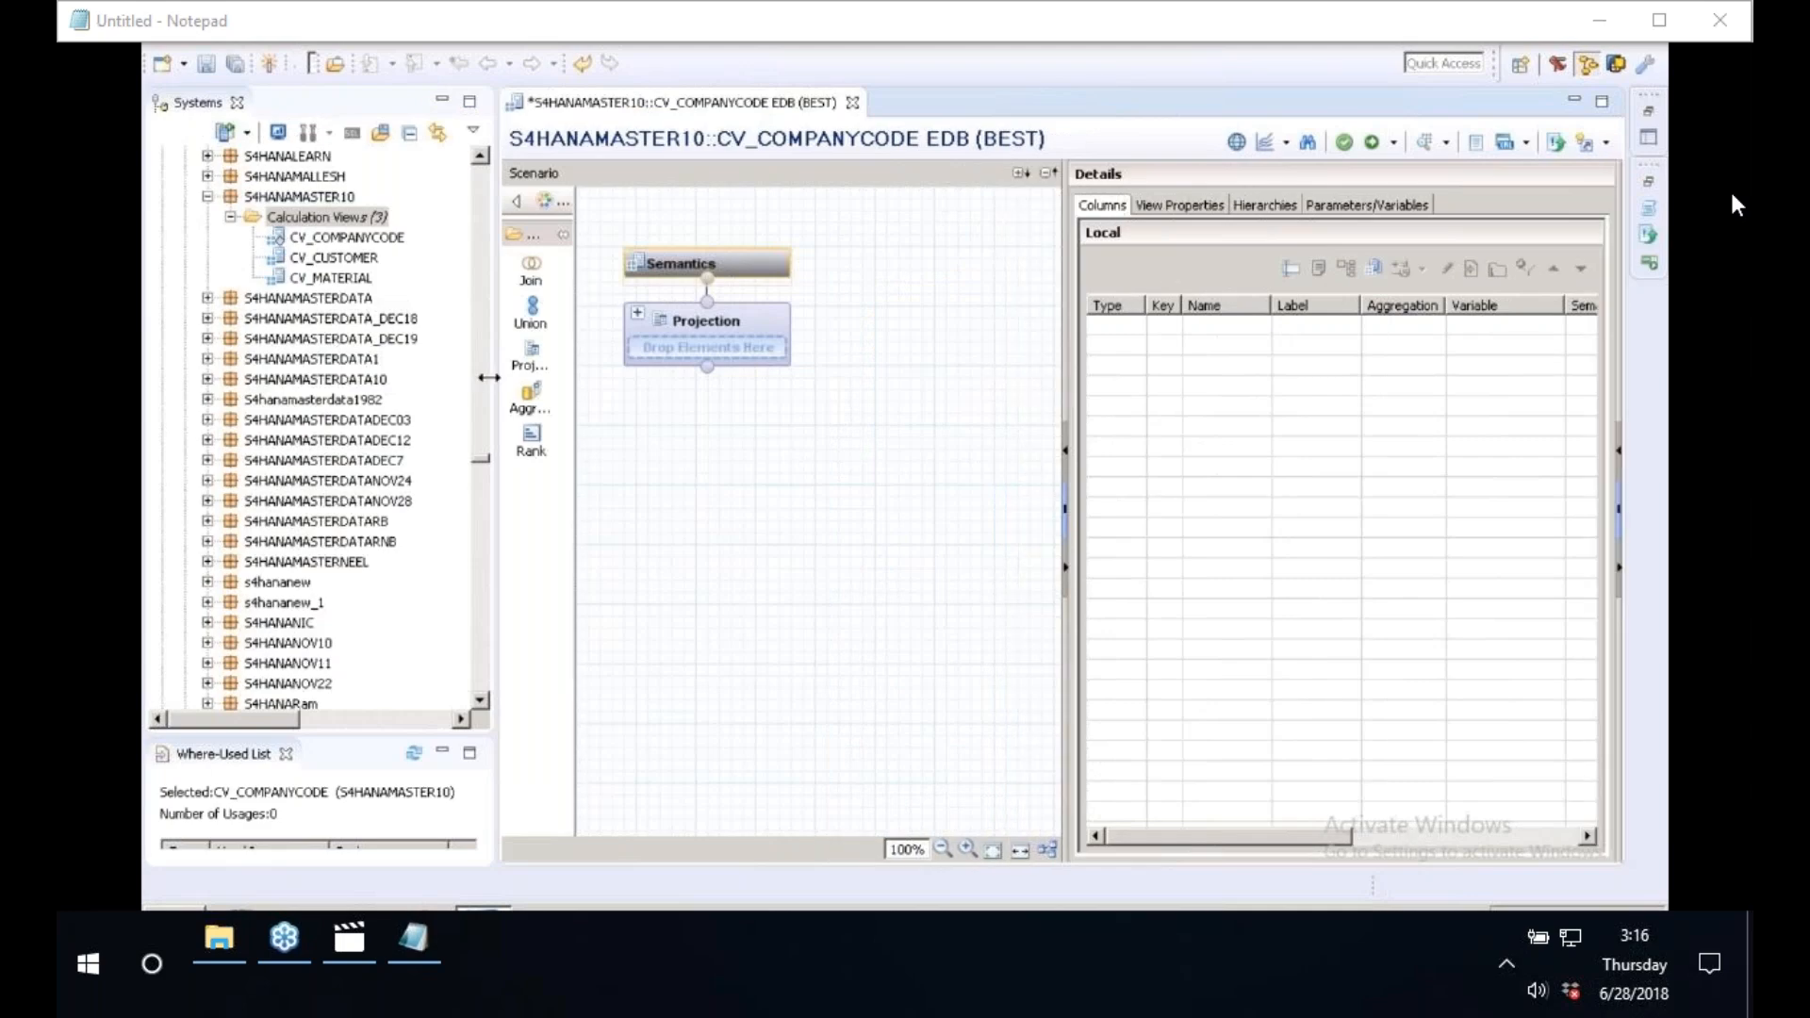
pyautogui.moveTo(488, 377); pyautogui.dragTo(405, 370)
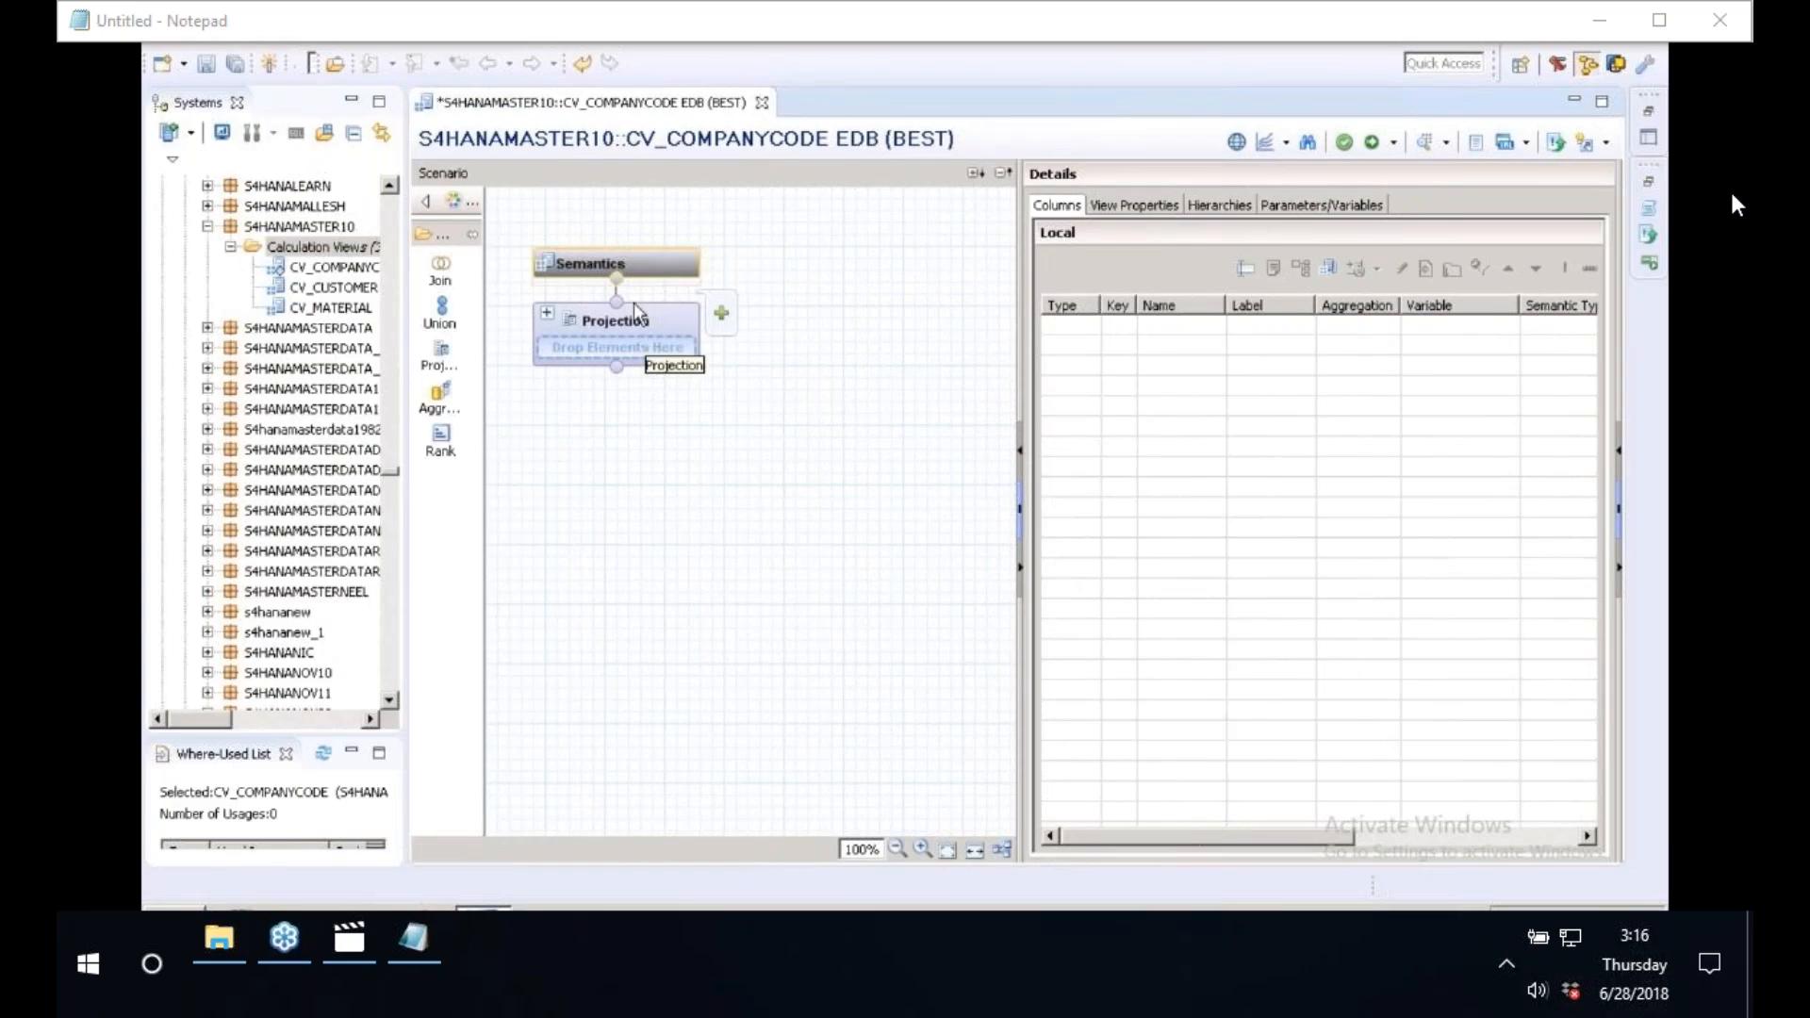
# - Review the view properties of CV_COMPANYCODE, resizing the details area to read them
pyautogui.click(1139, 206)
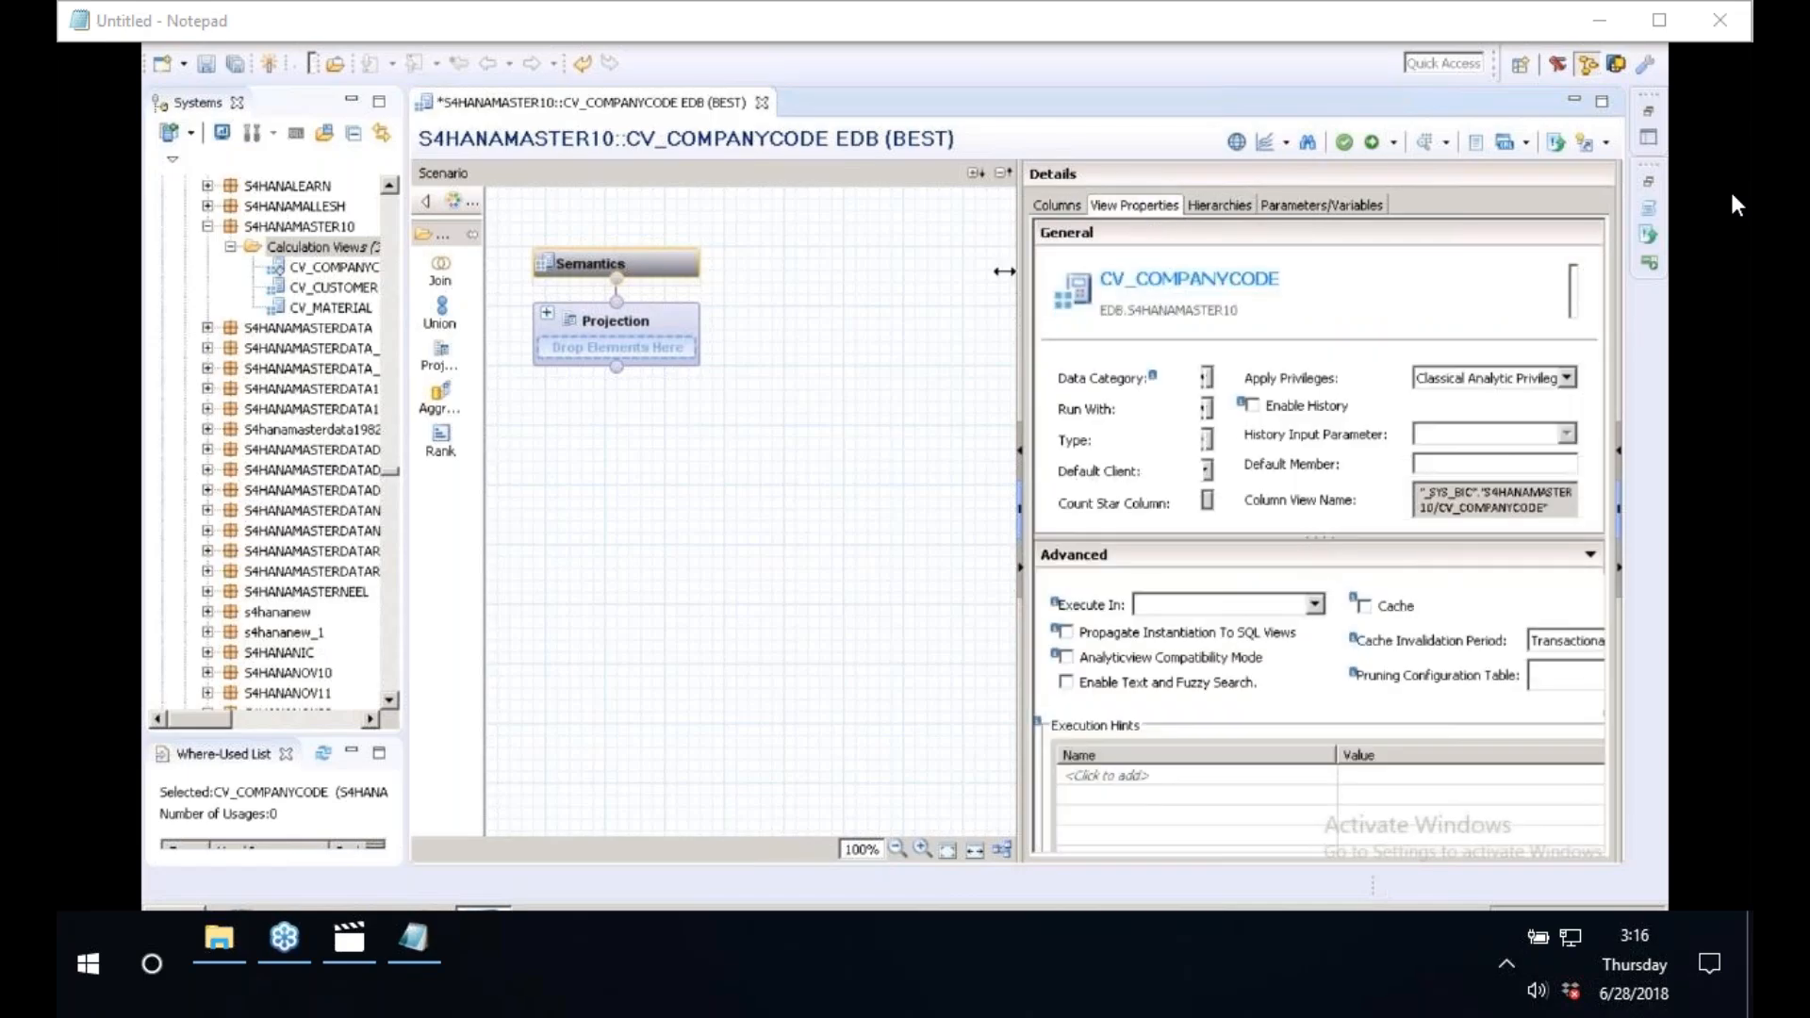
pyautogui.moveTo(1004, 272); pyautogui.dragTo(827, 274)
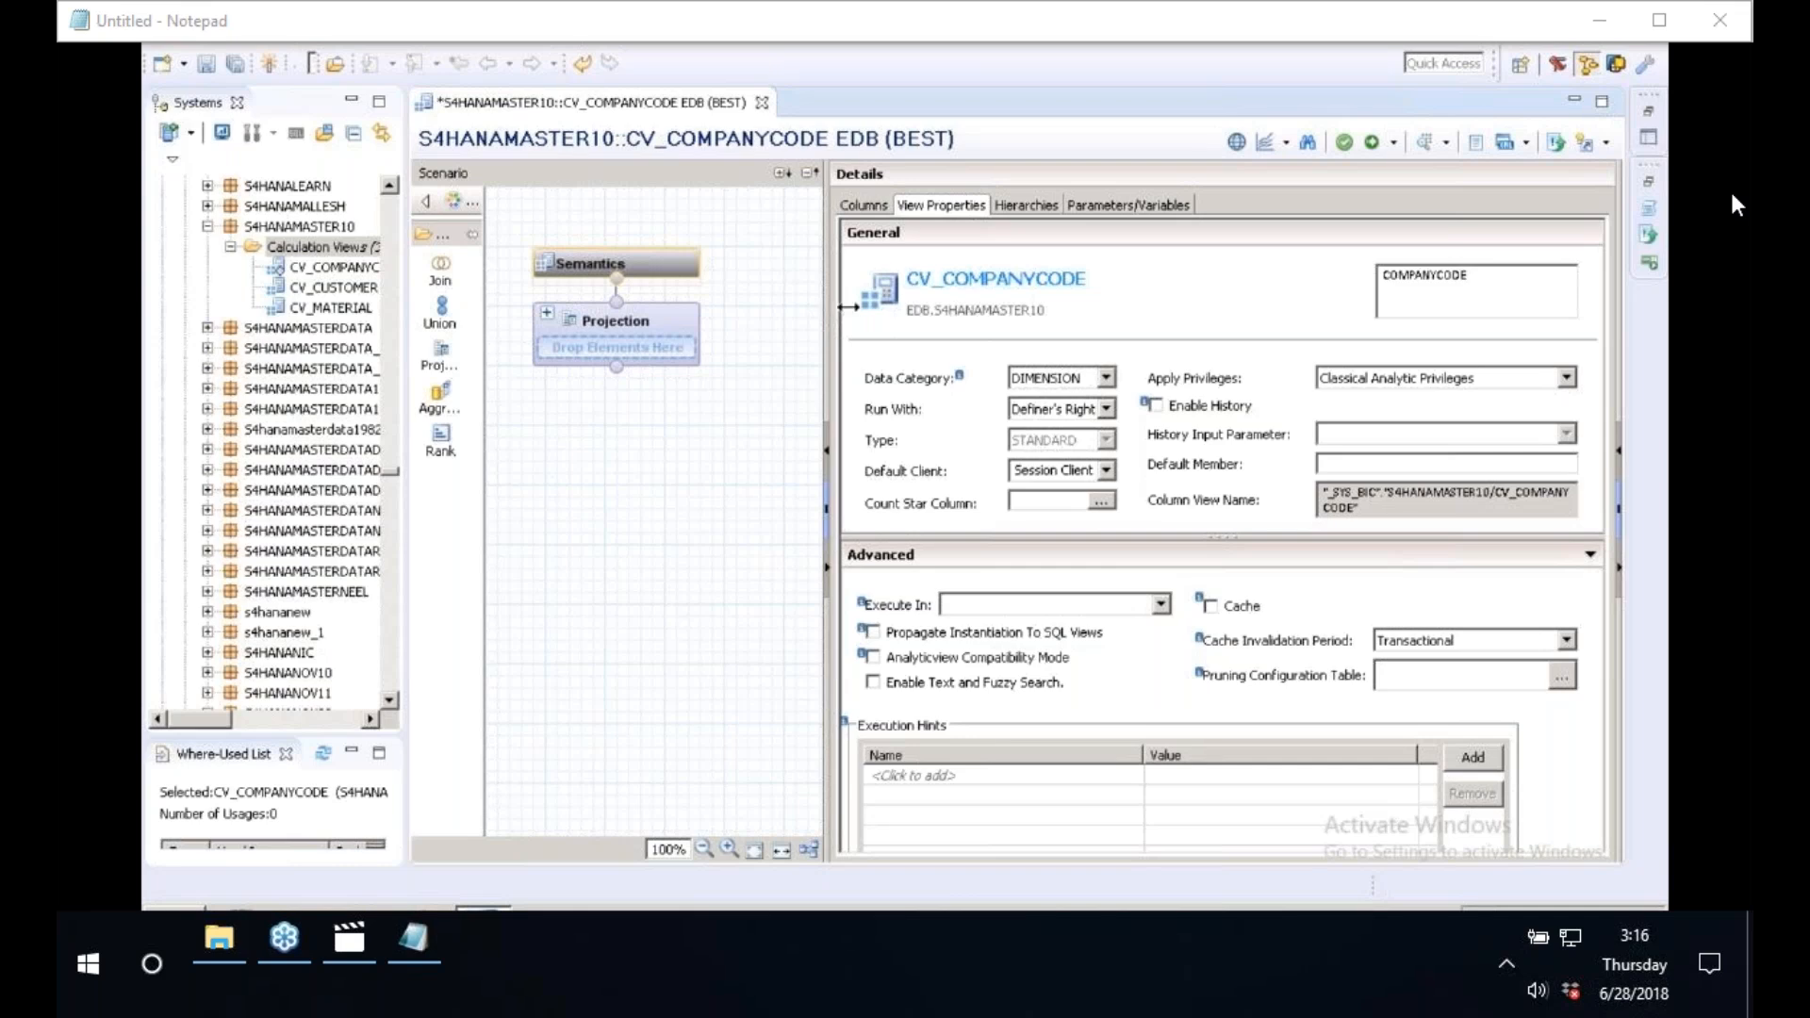
pyautogui.moveTo(847, 307); pyautogui.dragTo(954, 290)
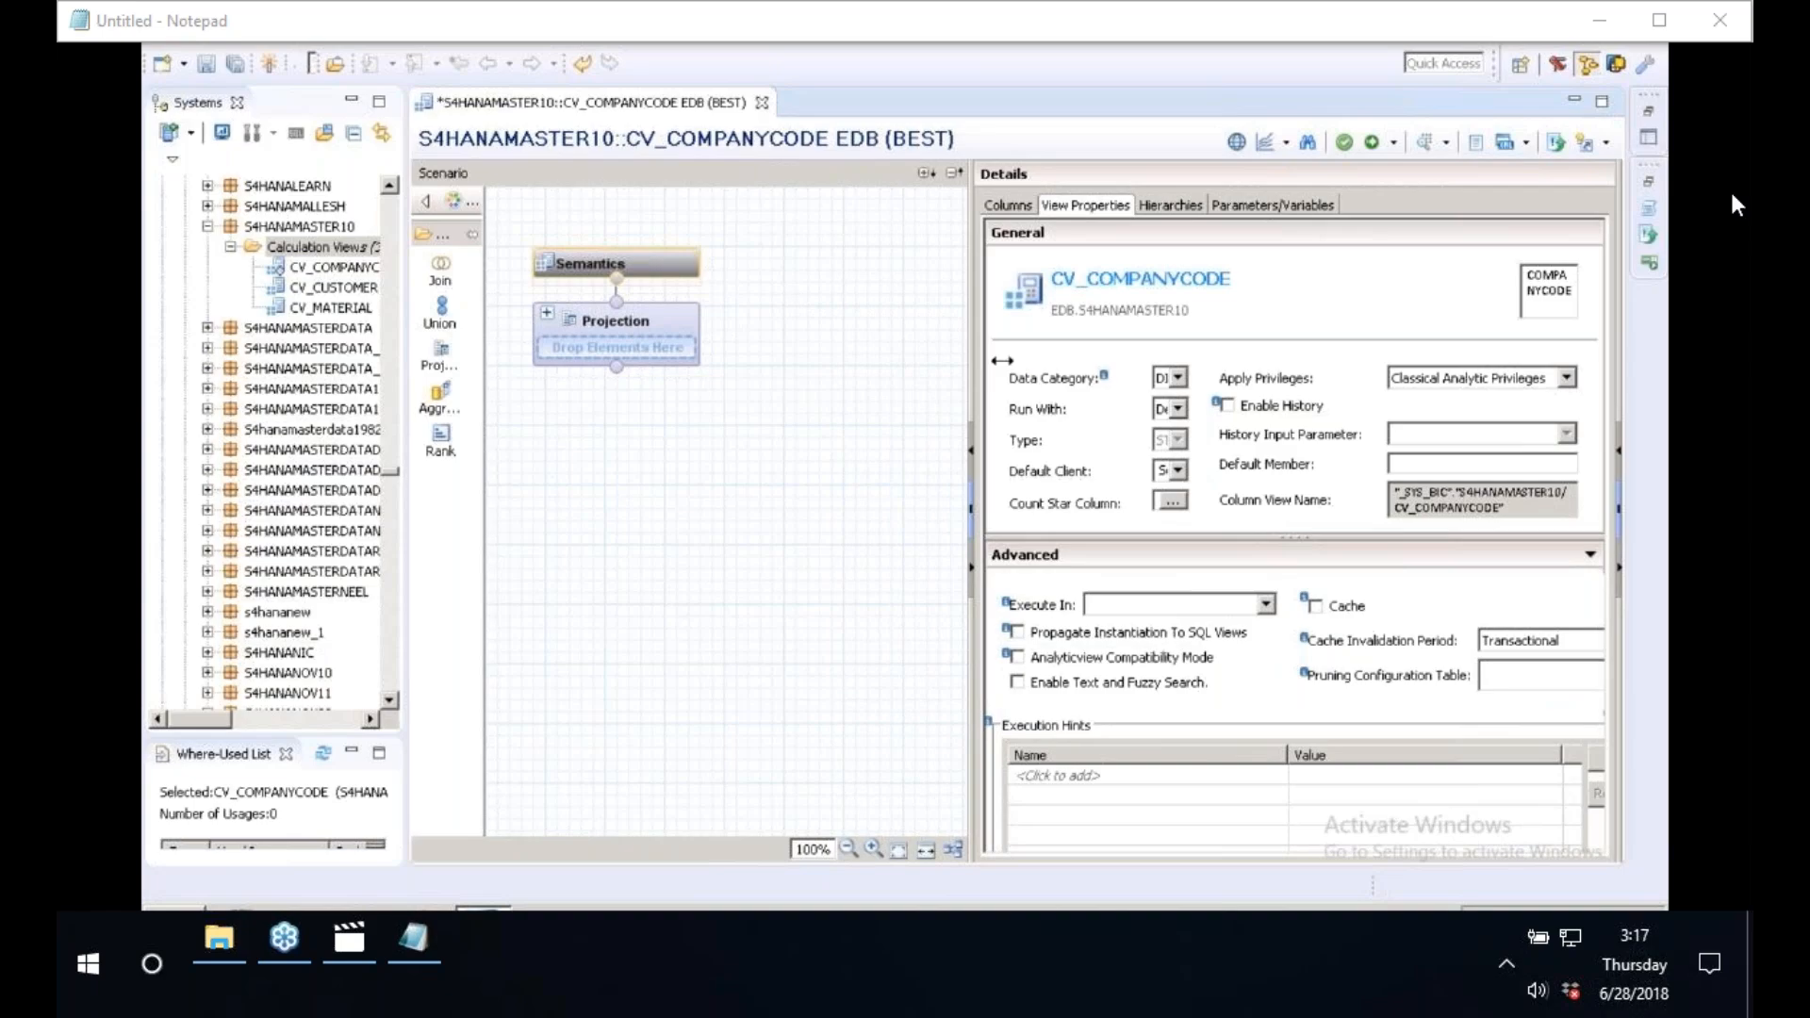
pyautogui.moveTo(1002, 361); pyautogui.dragTo(1039, 341)
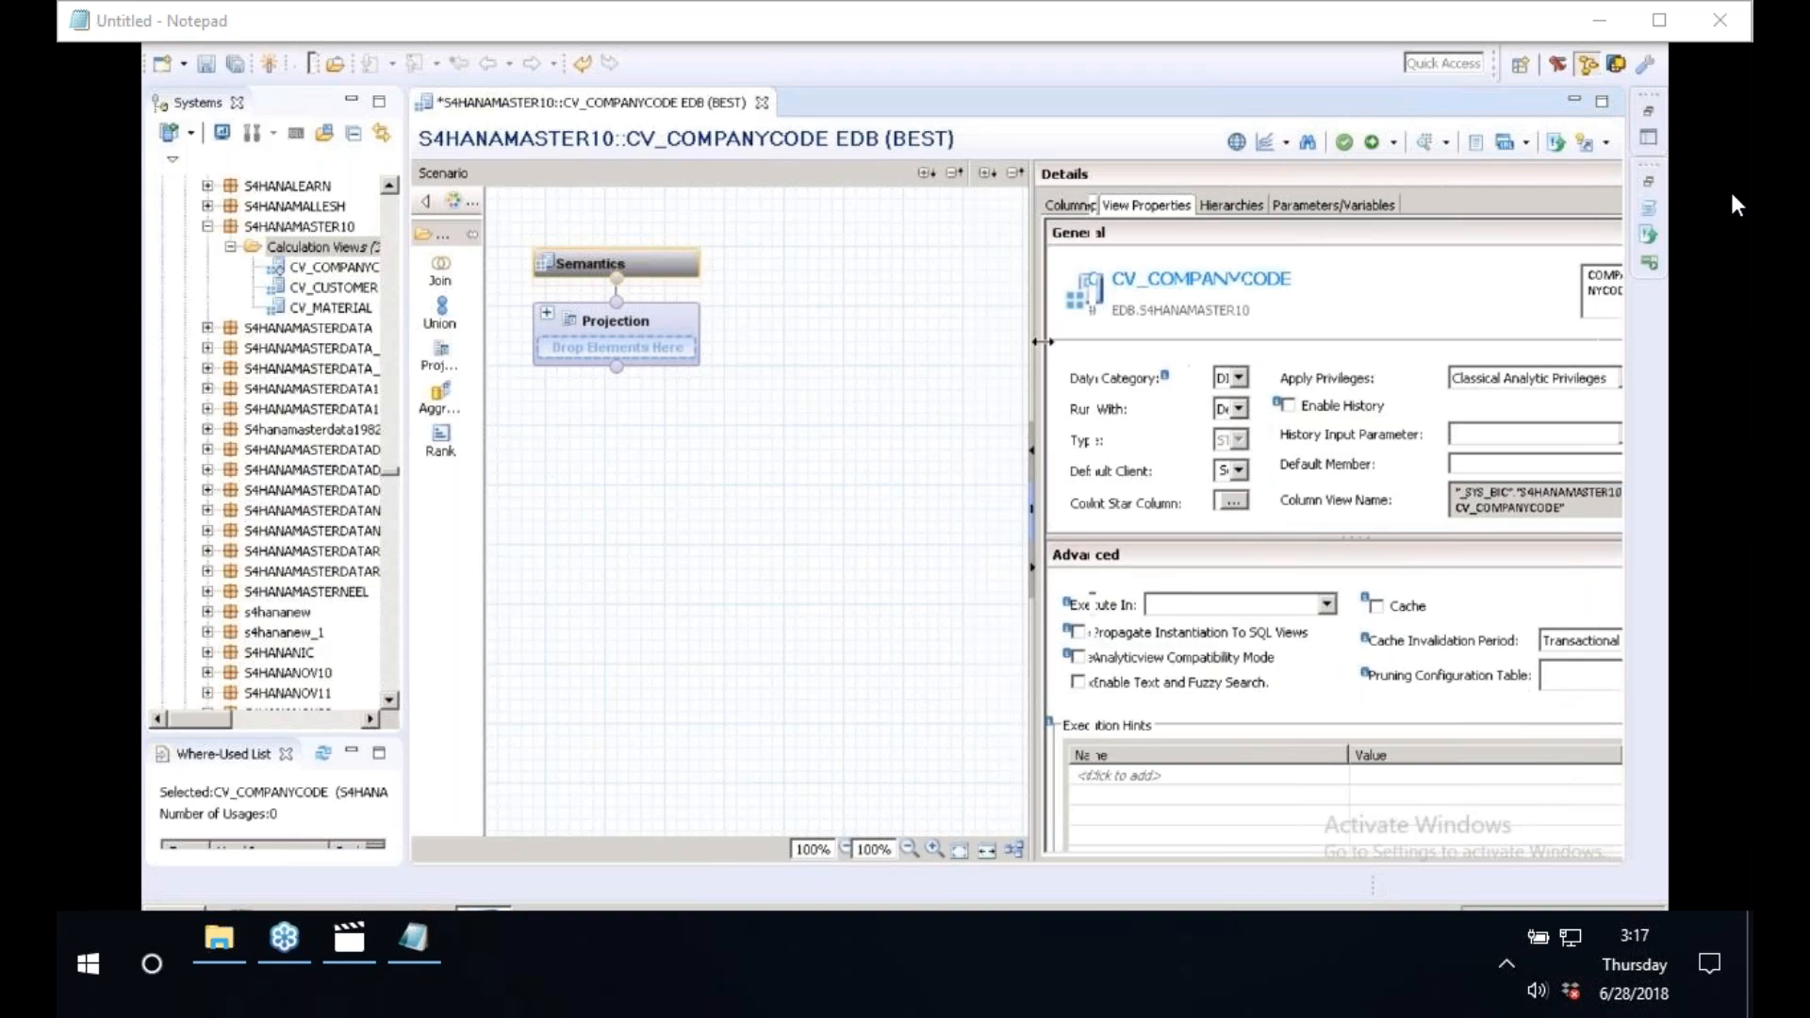
# - Place a join node below the Projection node and add table T001 from the BEST schema to it
pyautogui.moveTo(455, 281); pyautogui.dragTo(564, 696)
pyautogui.moveTo(666, 729)
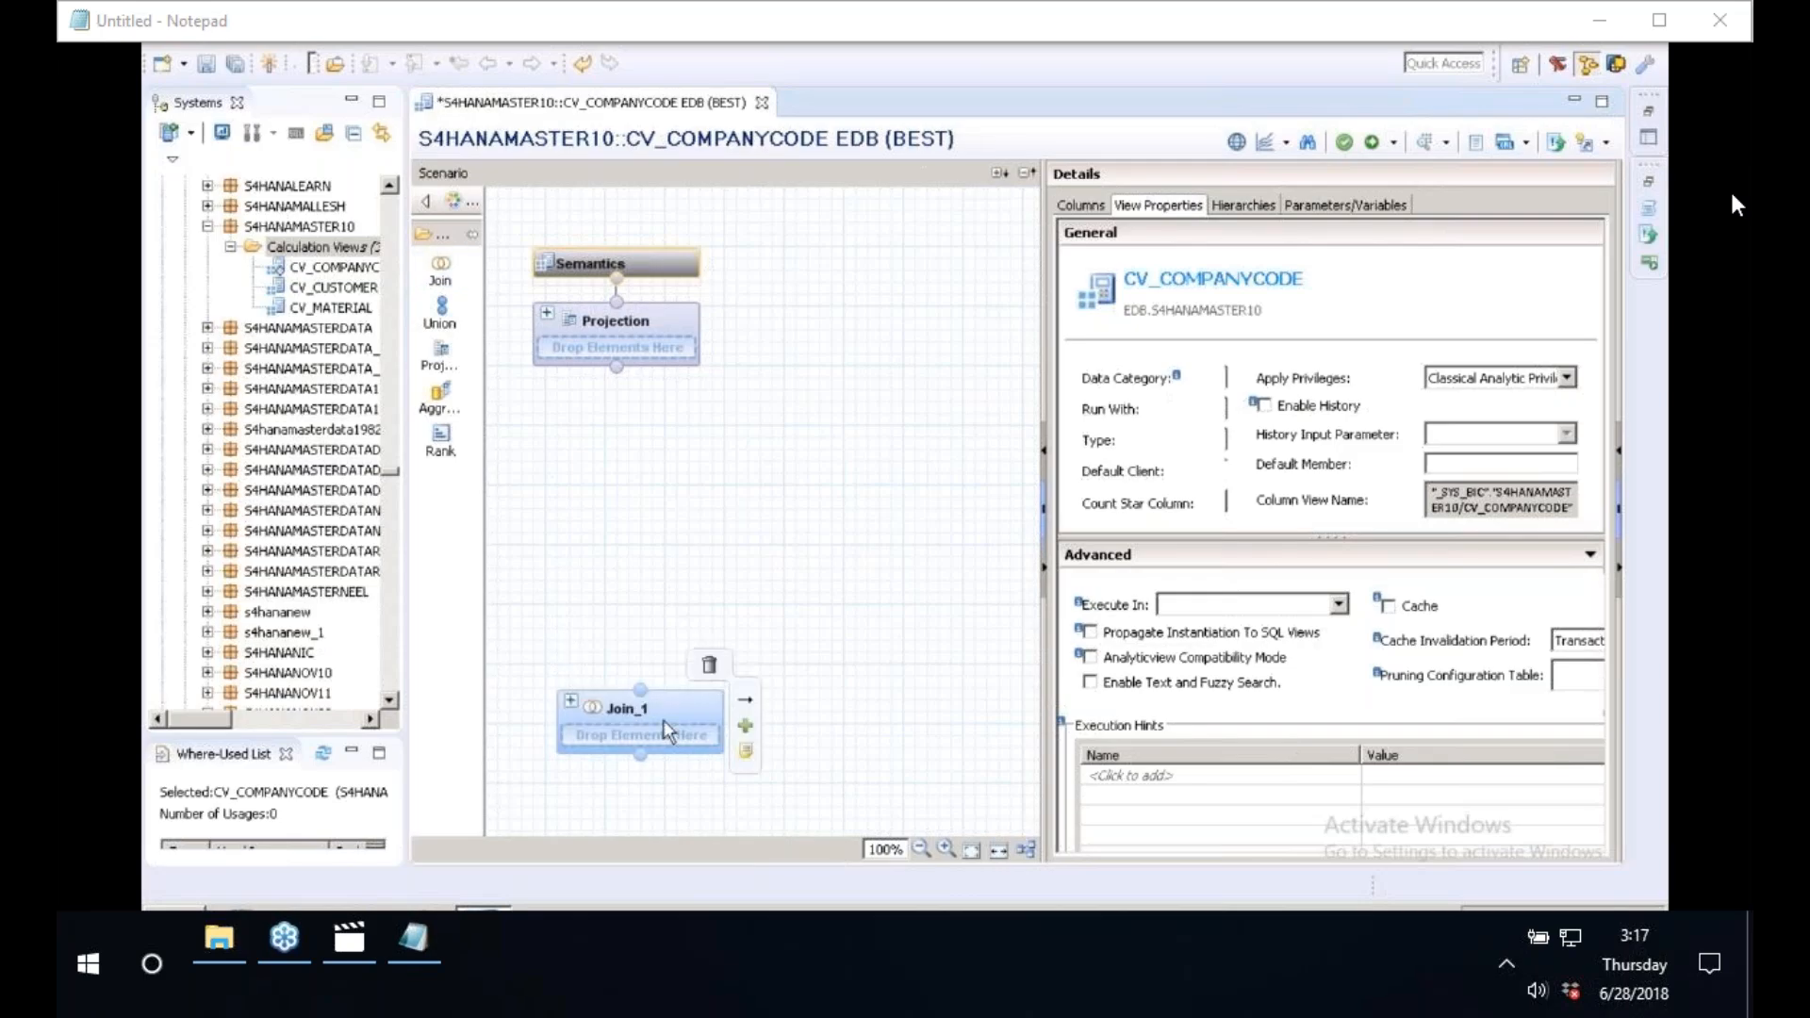
pyautogui.click(745, 728)
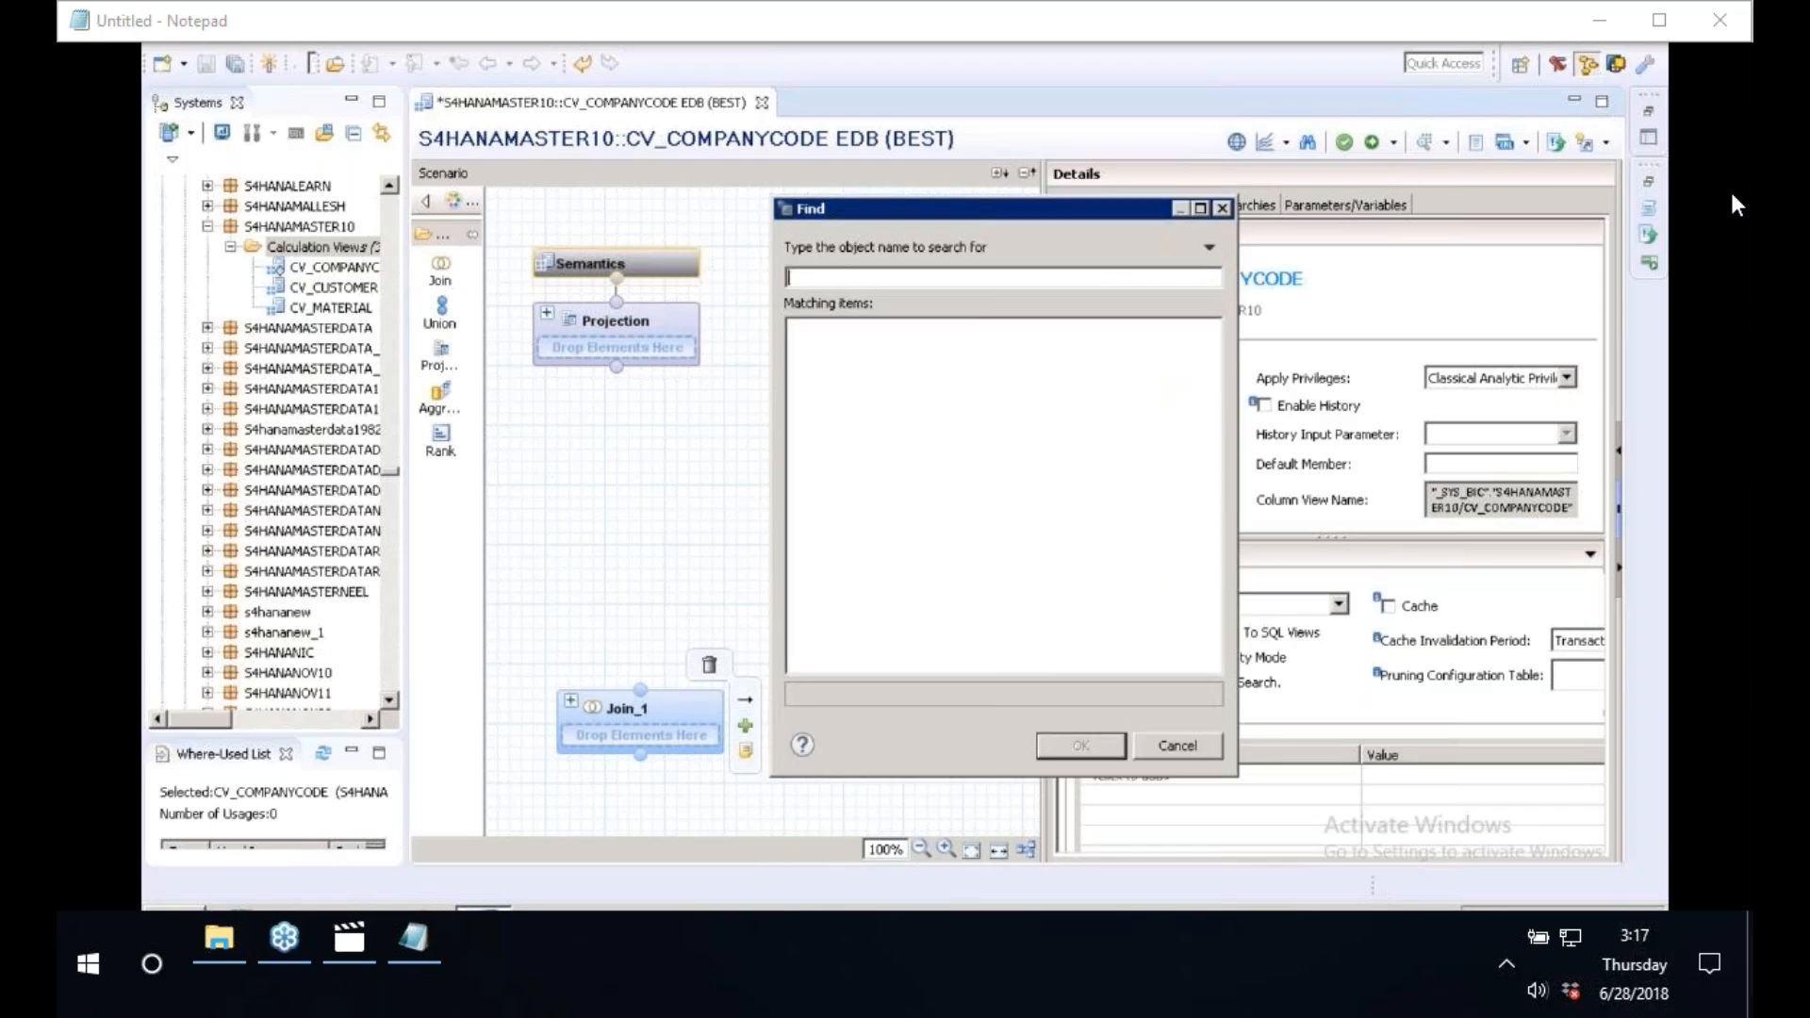
pyautogui.write('t001')
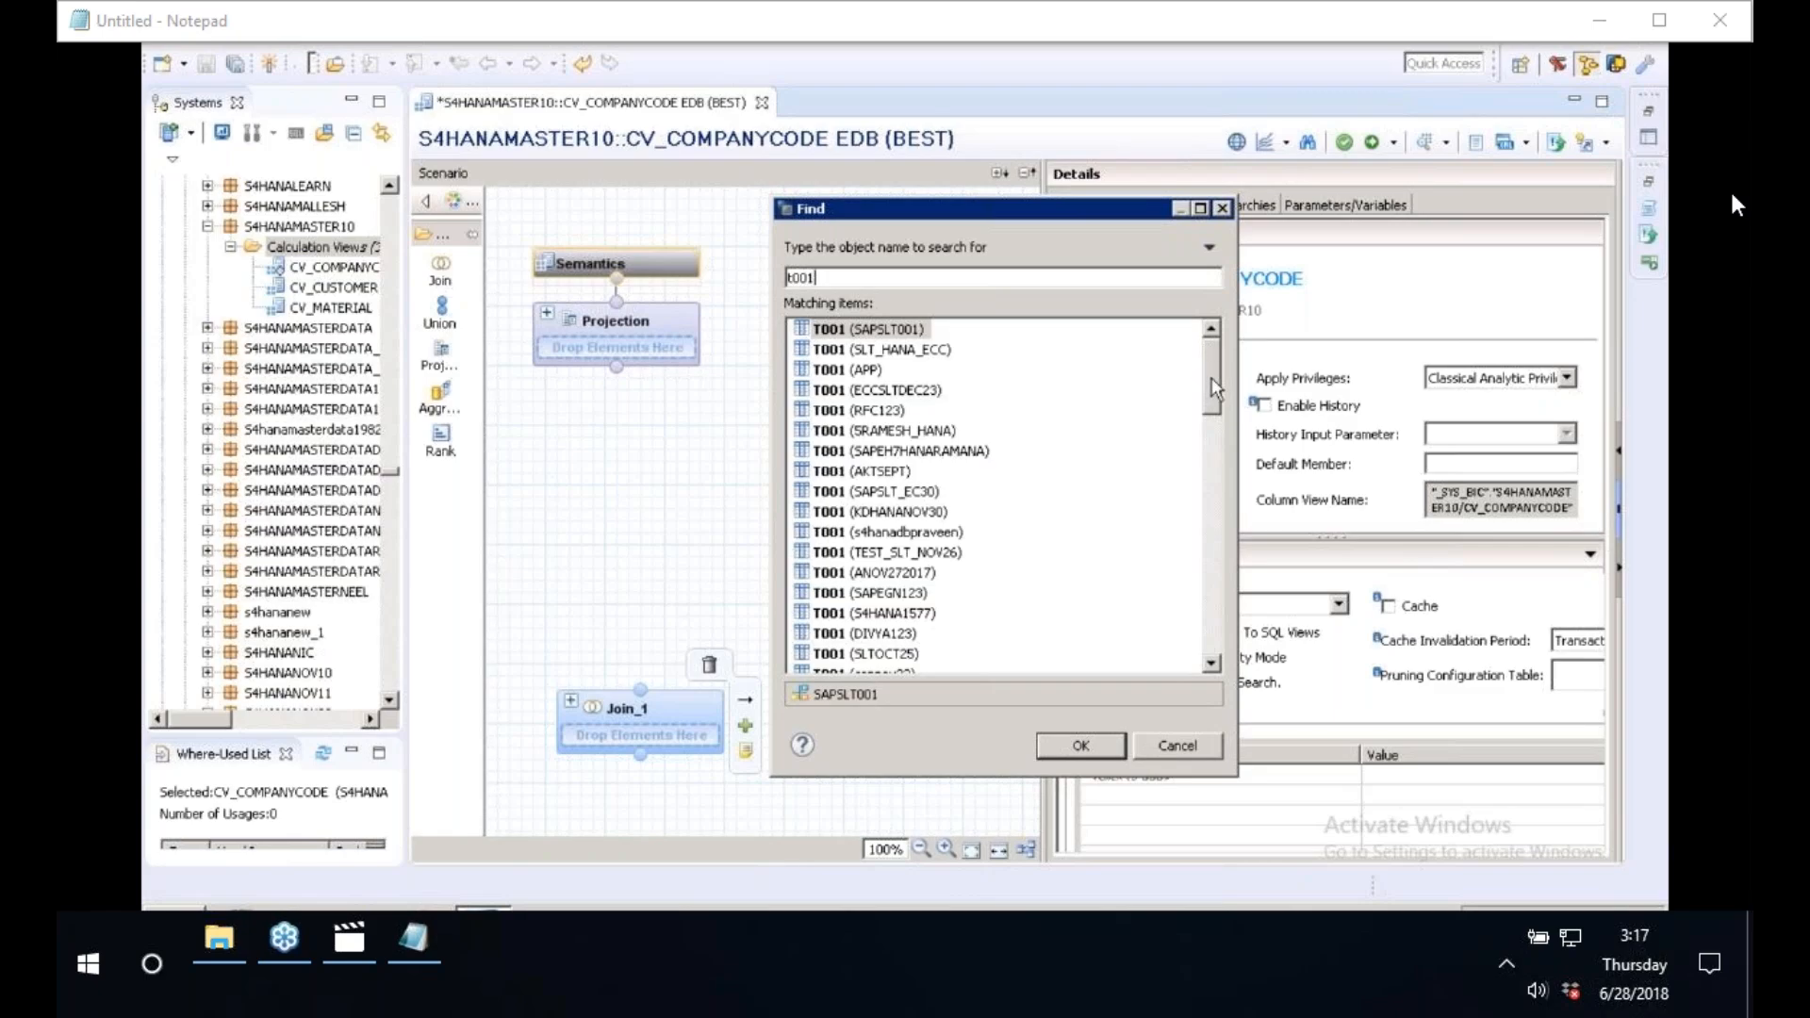
pyautogui.moveTo(1214, 391); pyautogui.dragTo(1214, 466)
pyautogui.click(861, 558)
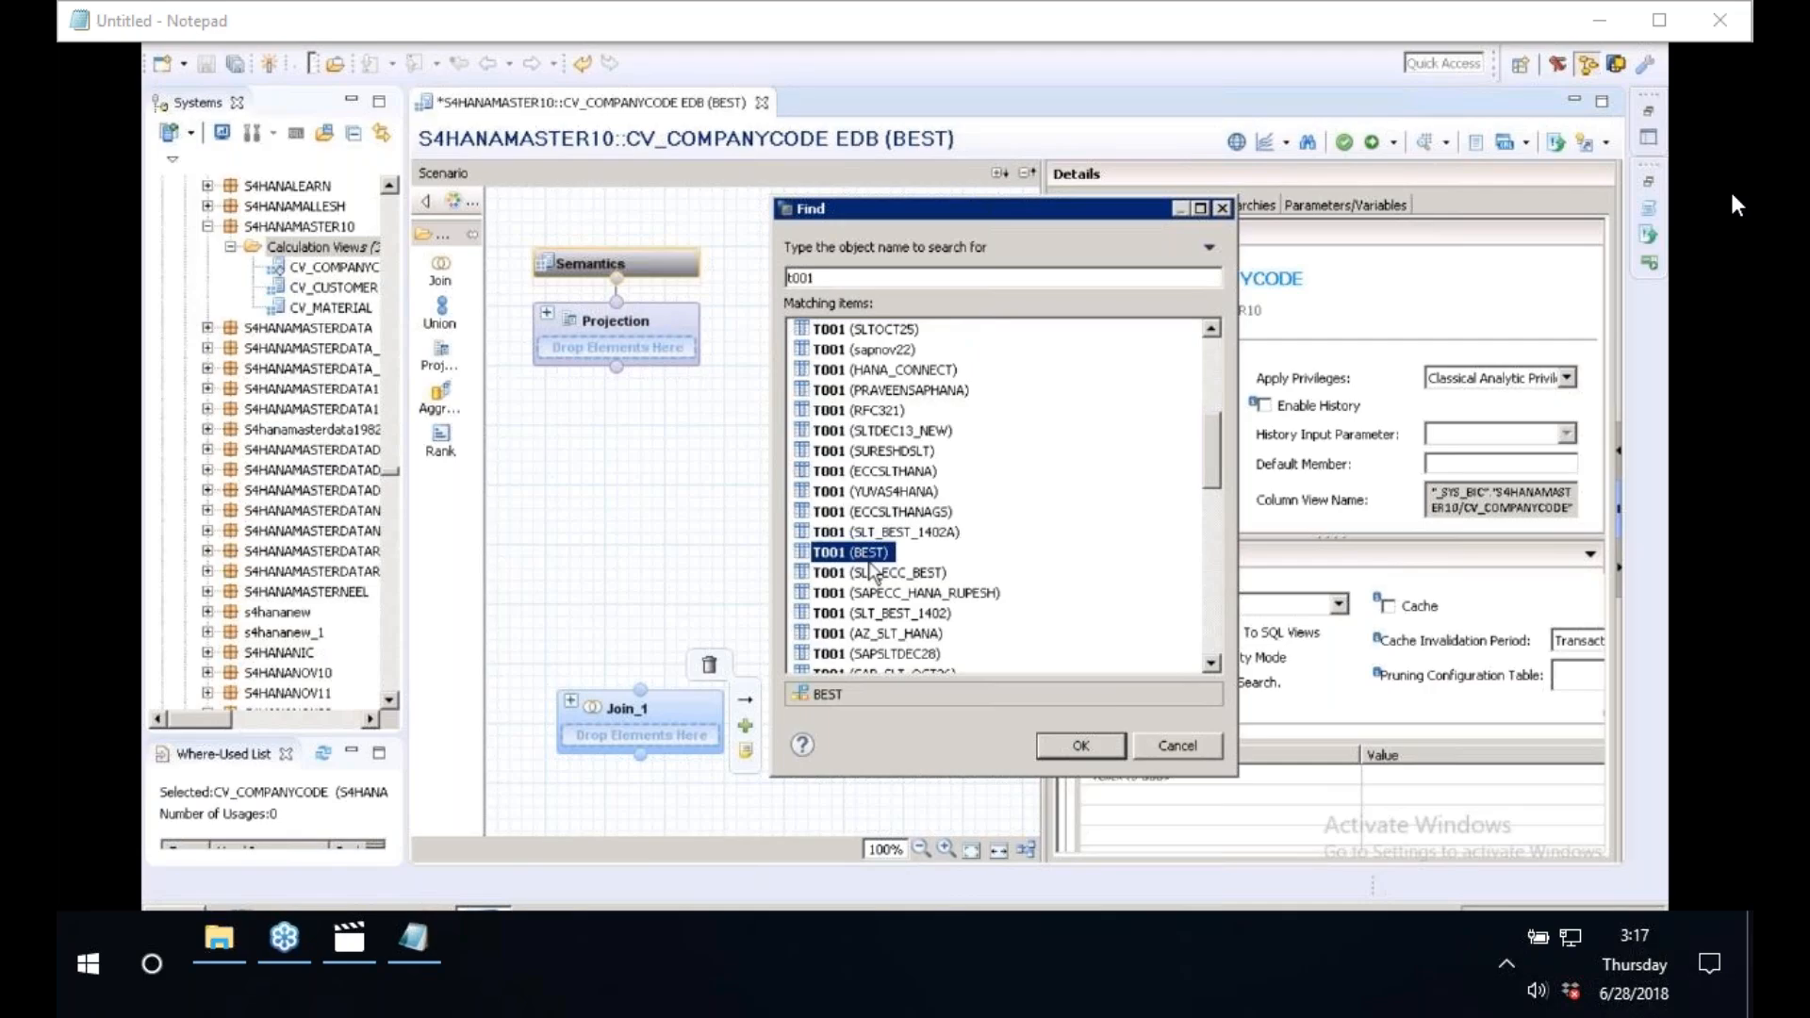
pyautogui.click(1070, 749)
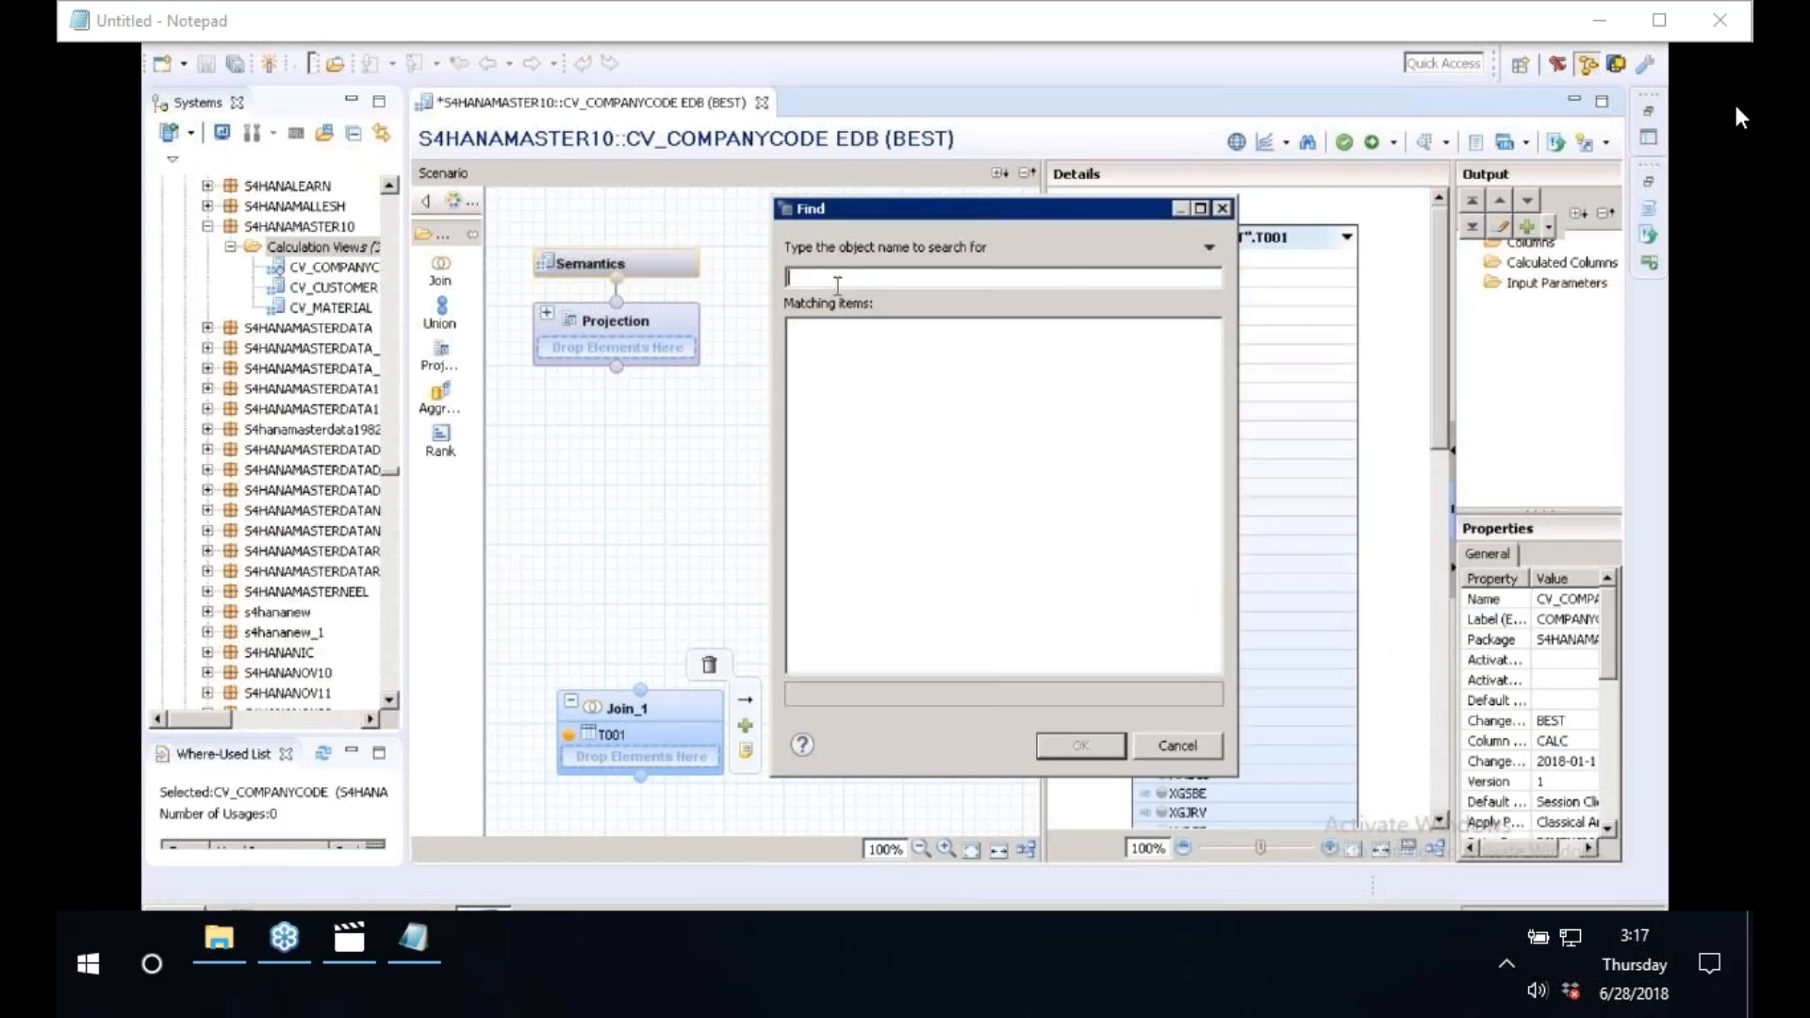
pyautogui.write('tcurt')
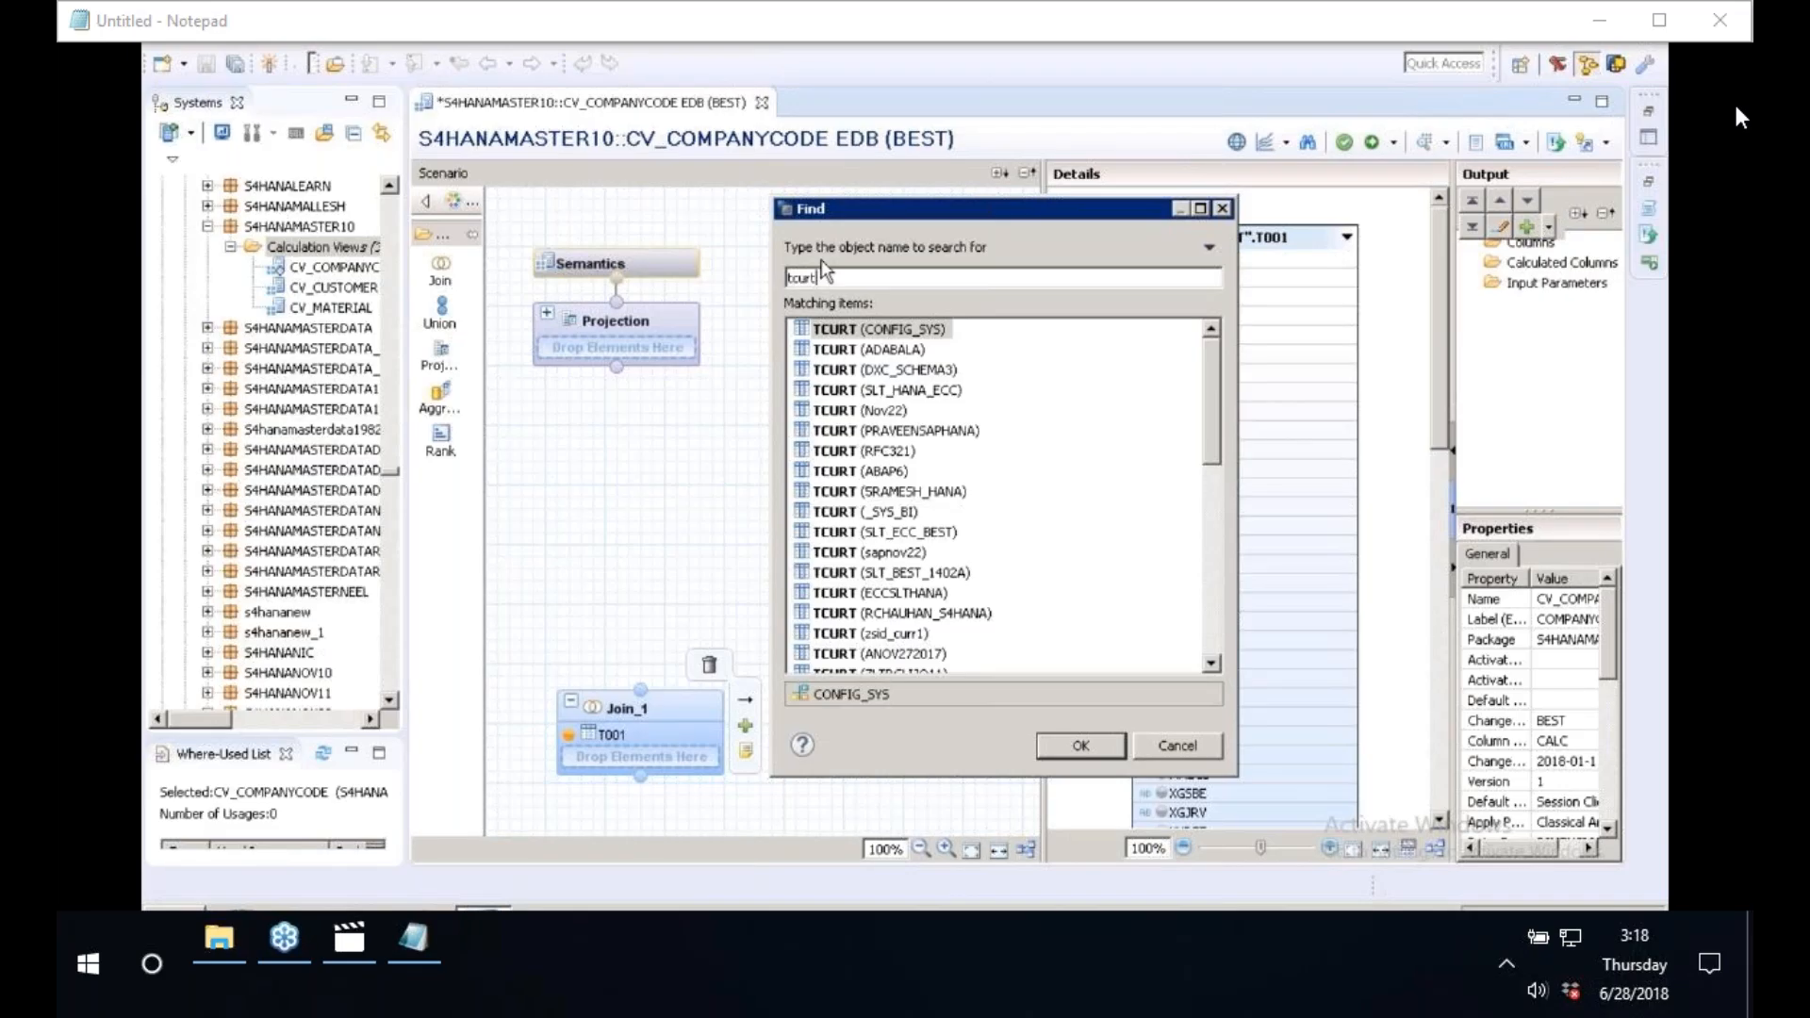
pyautogui.press('BackSpace')
pyautogui.press('BackSpace')
pyautogui.press('BackSpace')
pyautogui.press('BackSpace')
pyautogui.press('BackSpace')
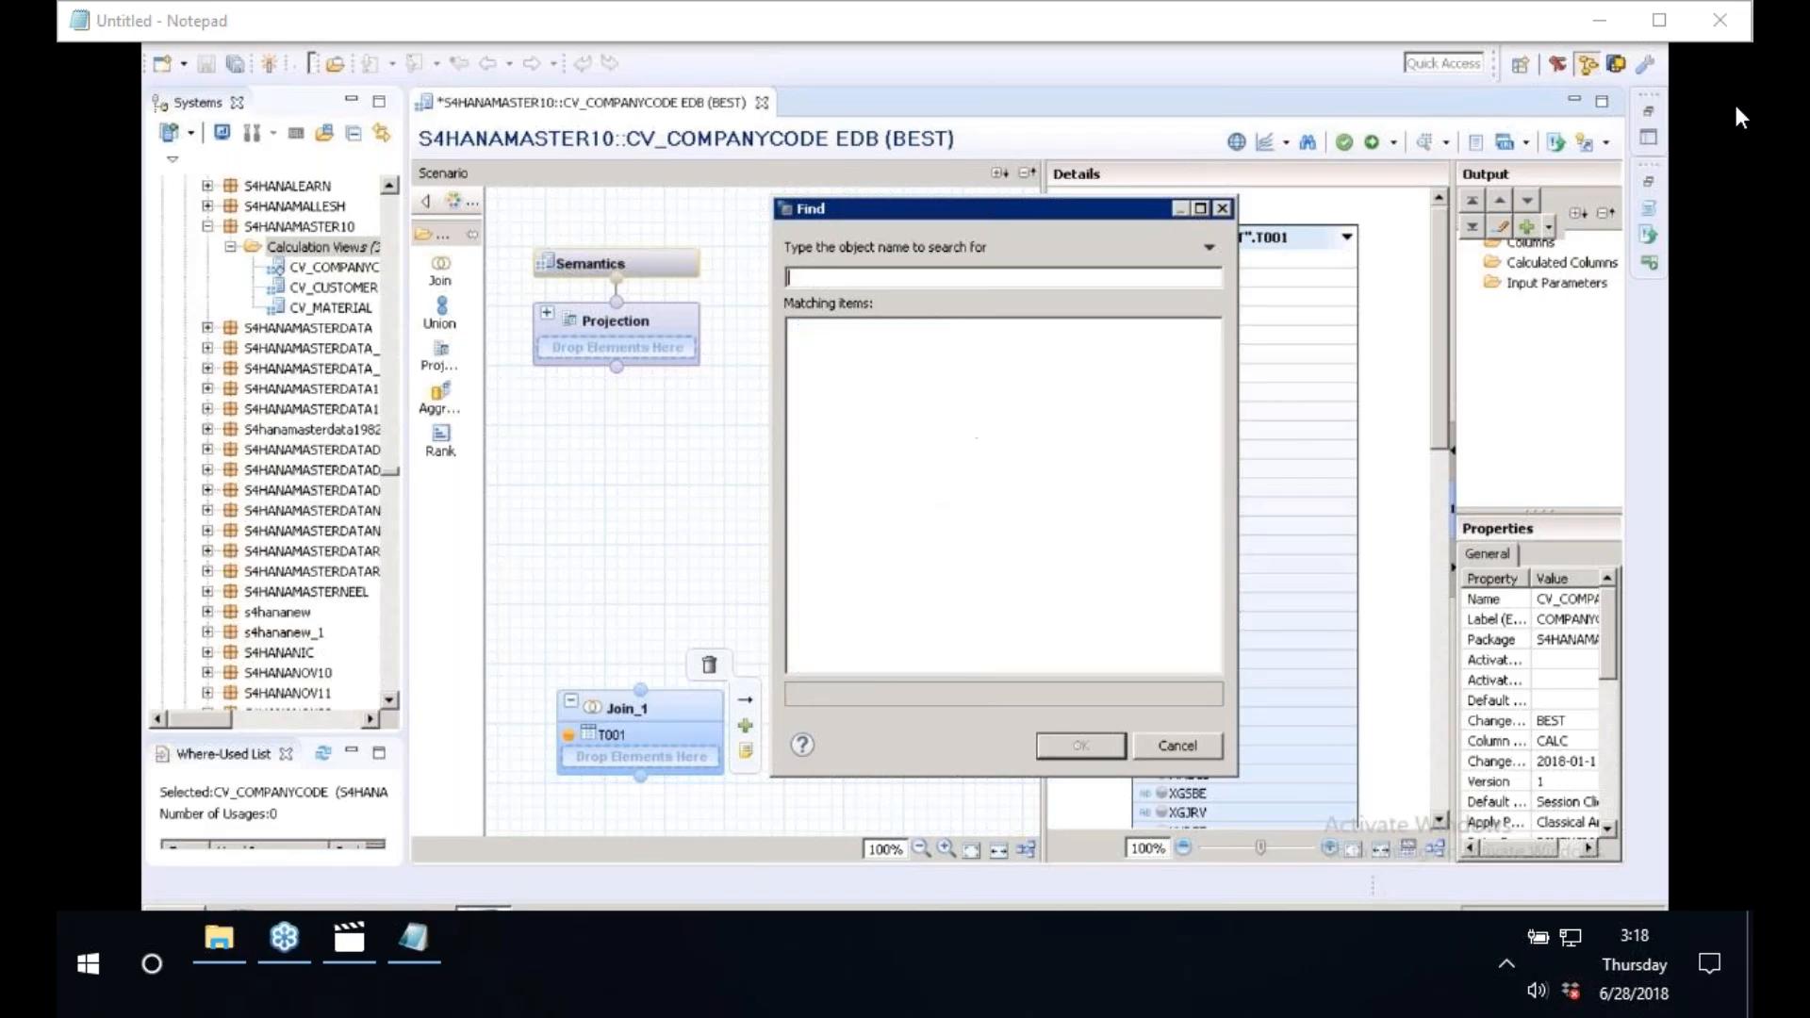
# - Find table TVKO and add its BEST schema version to the join node alongside T001
pyautogui.write('TVKO')
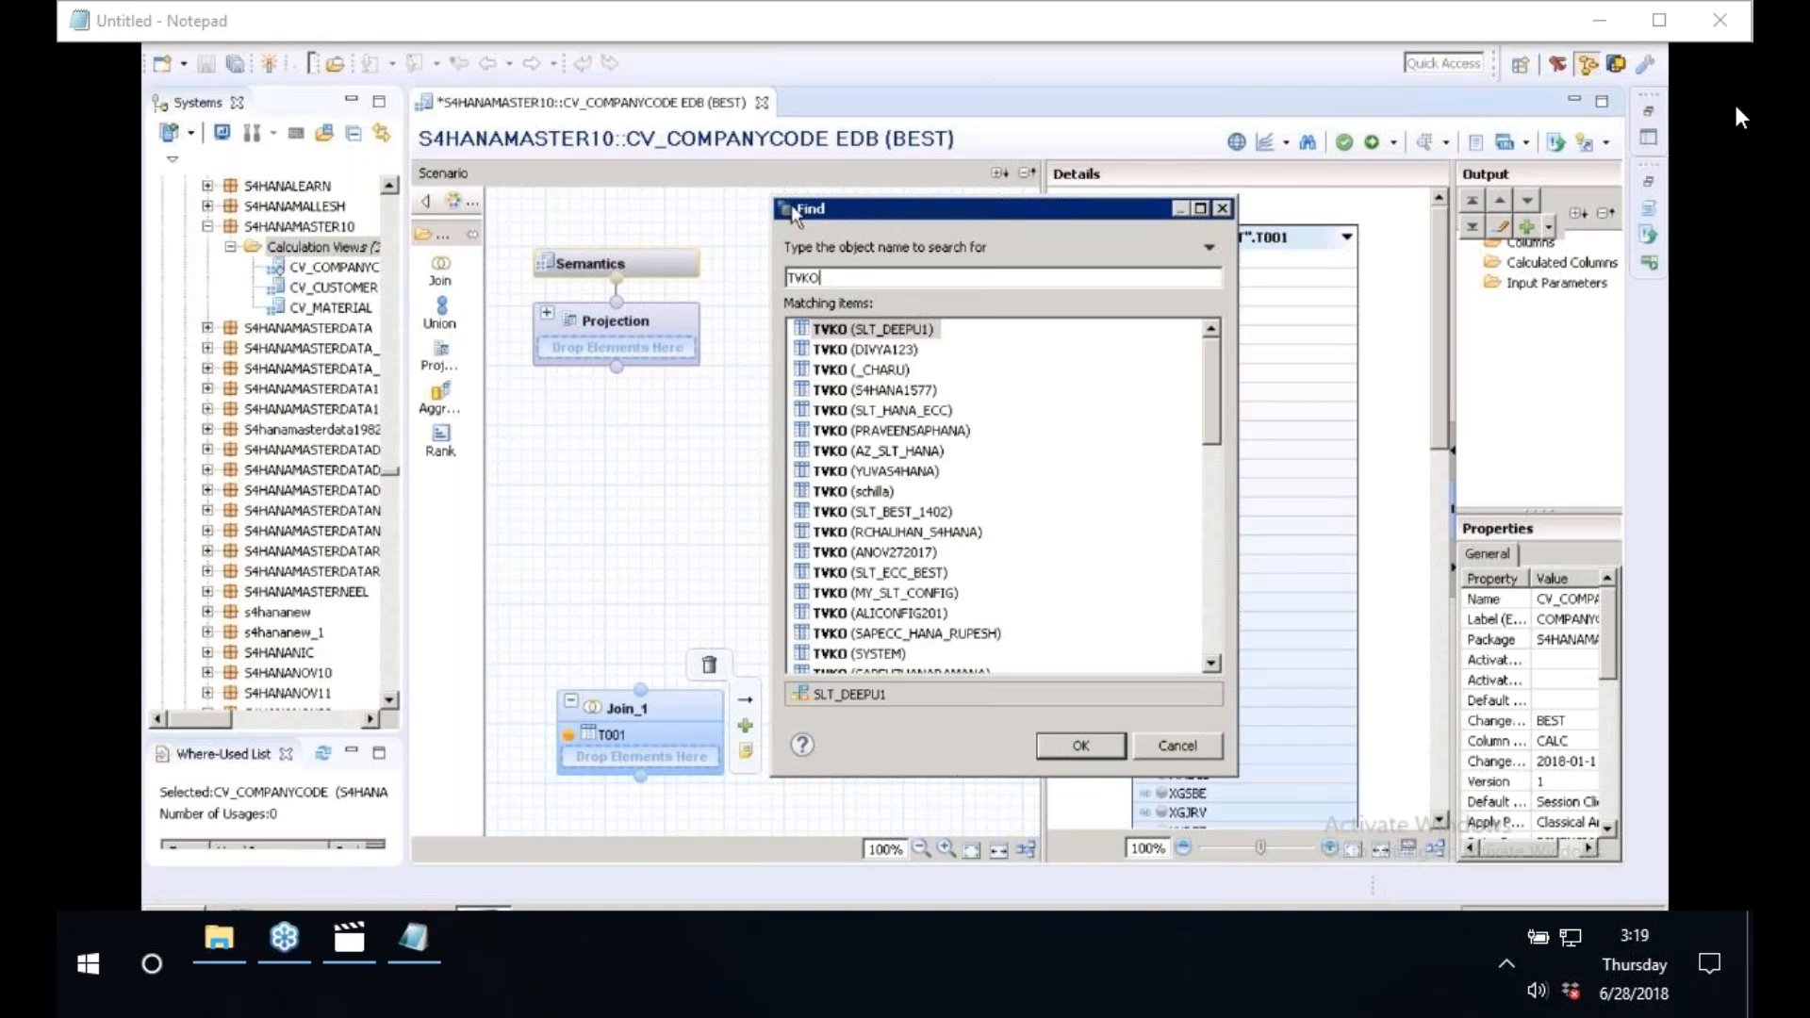
pyautogui.click(1214, 608)
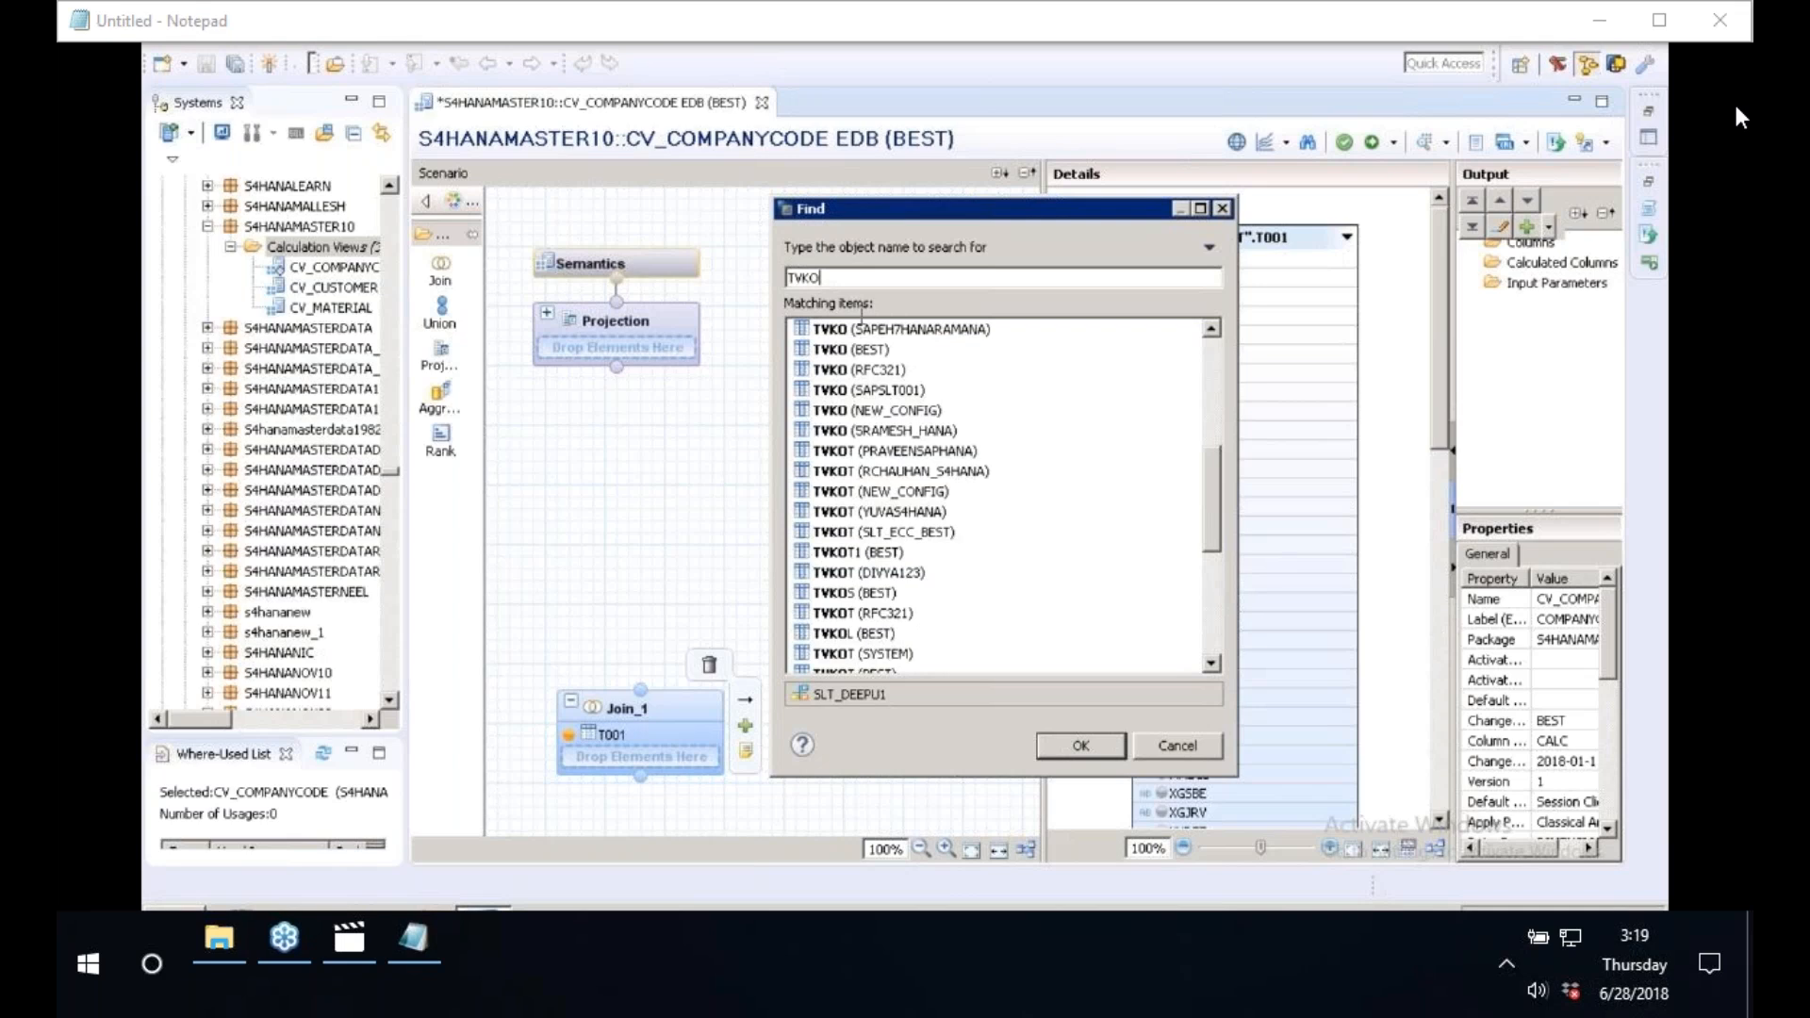
pyautogui.click(833, 351)
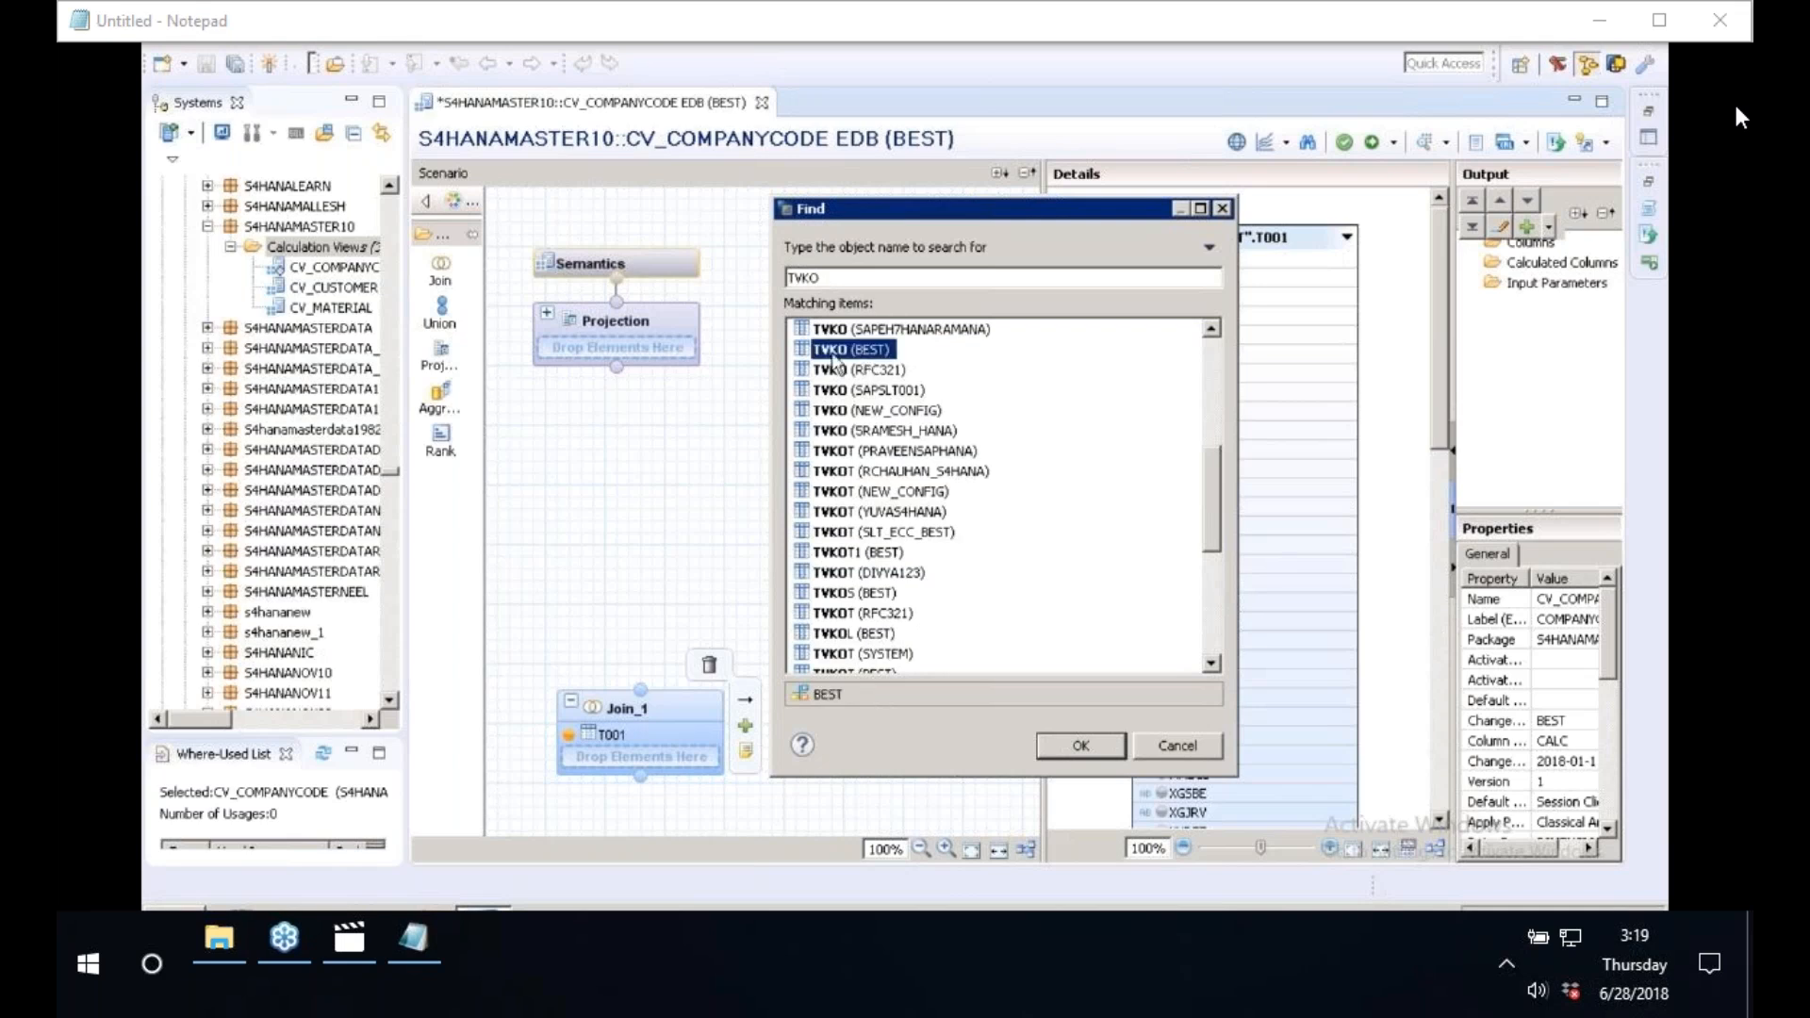
pyautogui.click(1096, 745)
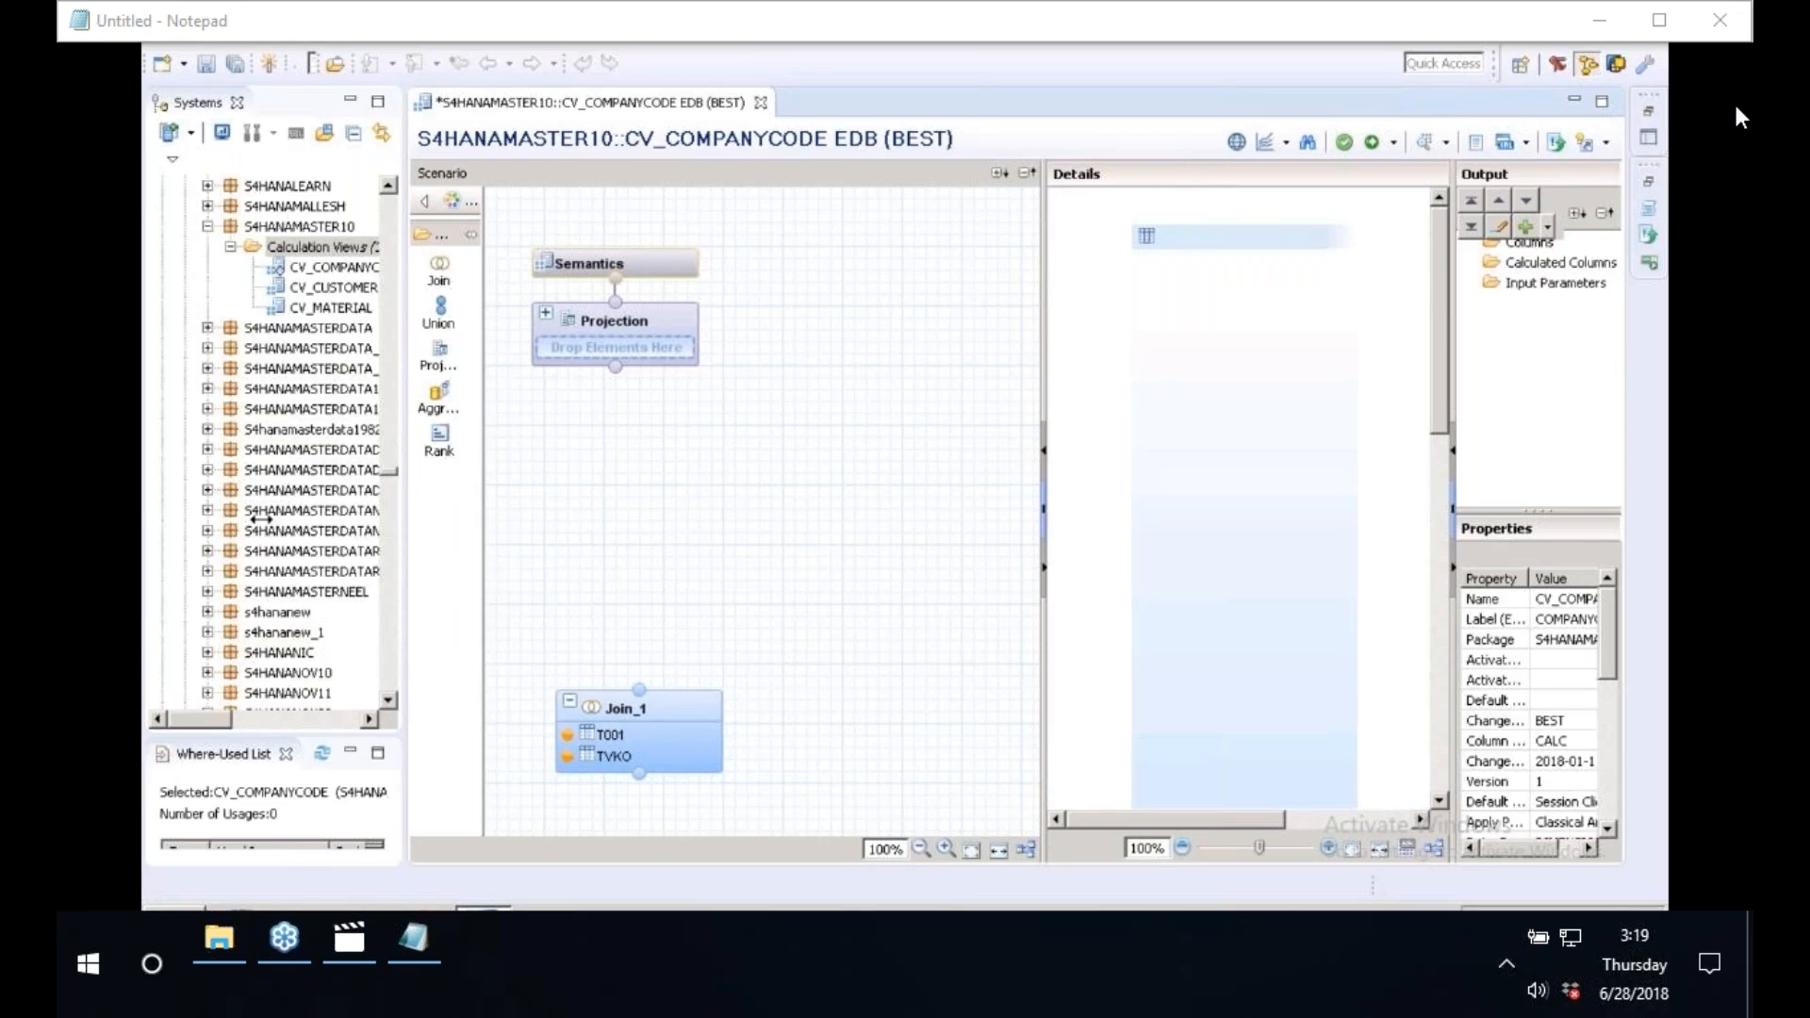
# - Narrow the systems tree and rename the join node holding T001 and TVKO to Companycode_Att
pyautogui.moveTo(404, 519); pyautogui.dragTo(261, 520)
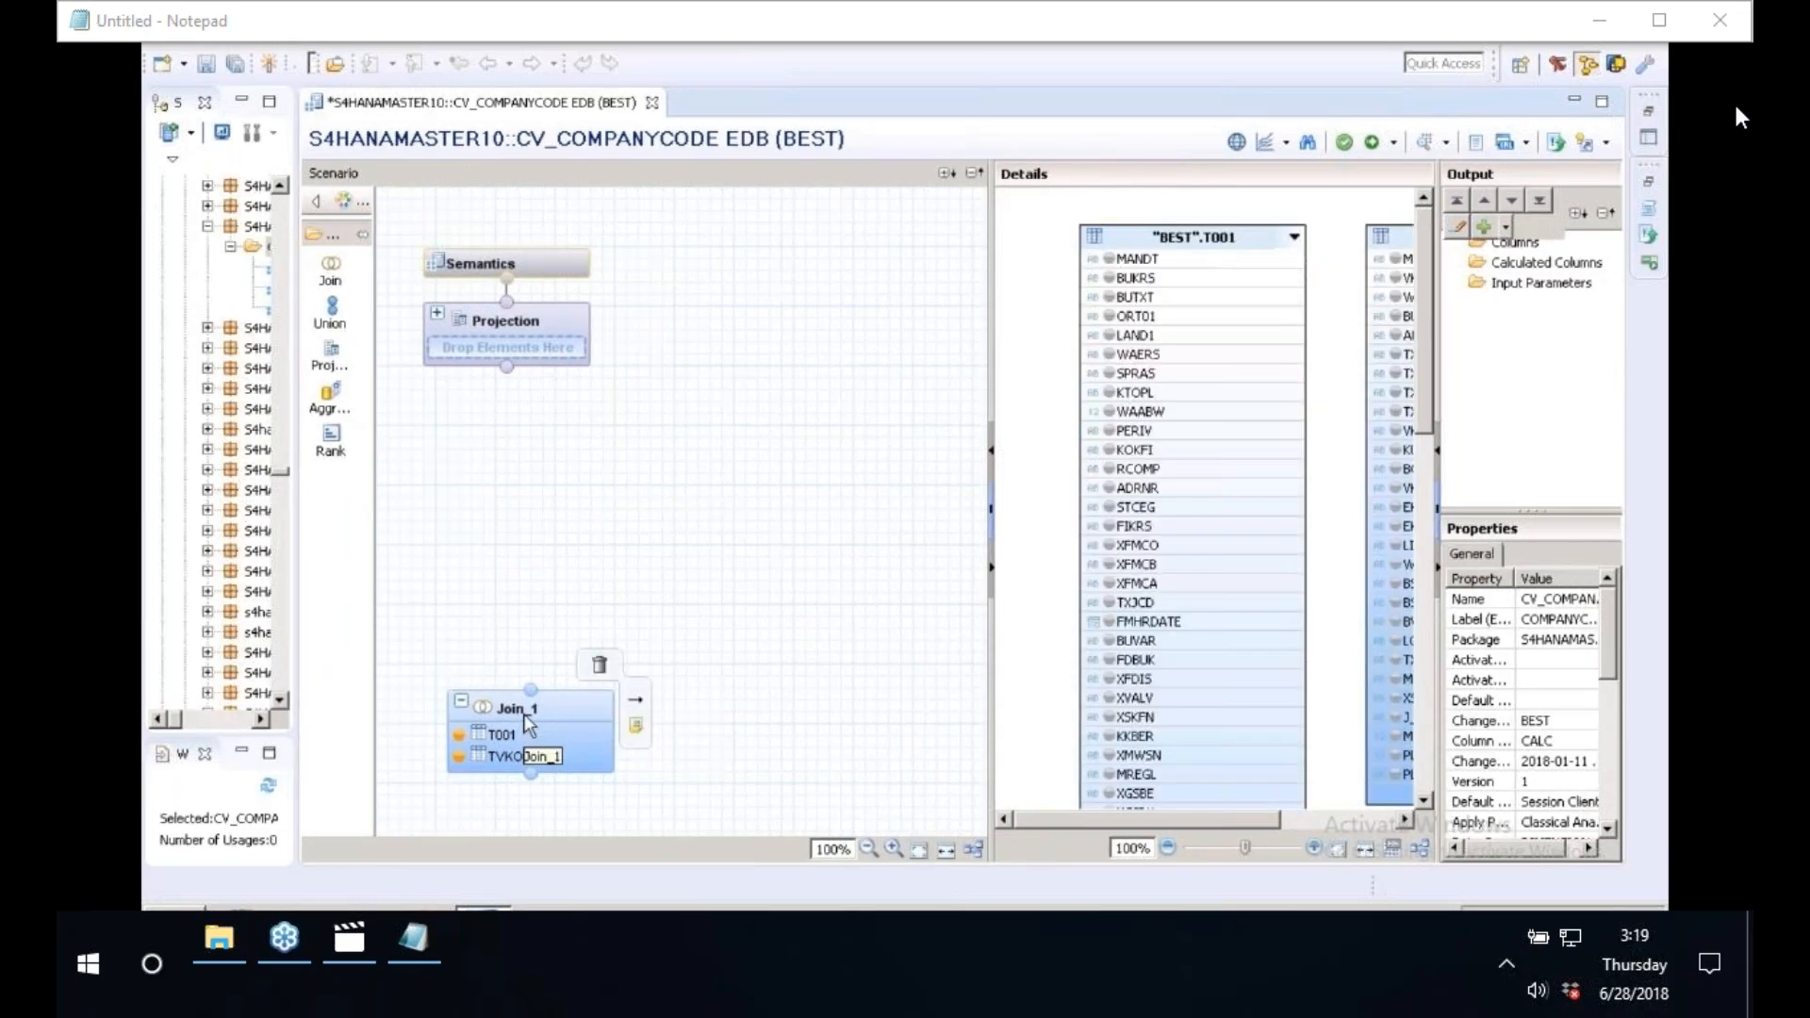
pyautogui.rightClick(527, 724)
pyautogui.click(605, 586)
pyautogui.press('BackSpace')
pyautogui.write('Companycode')
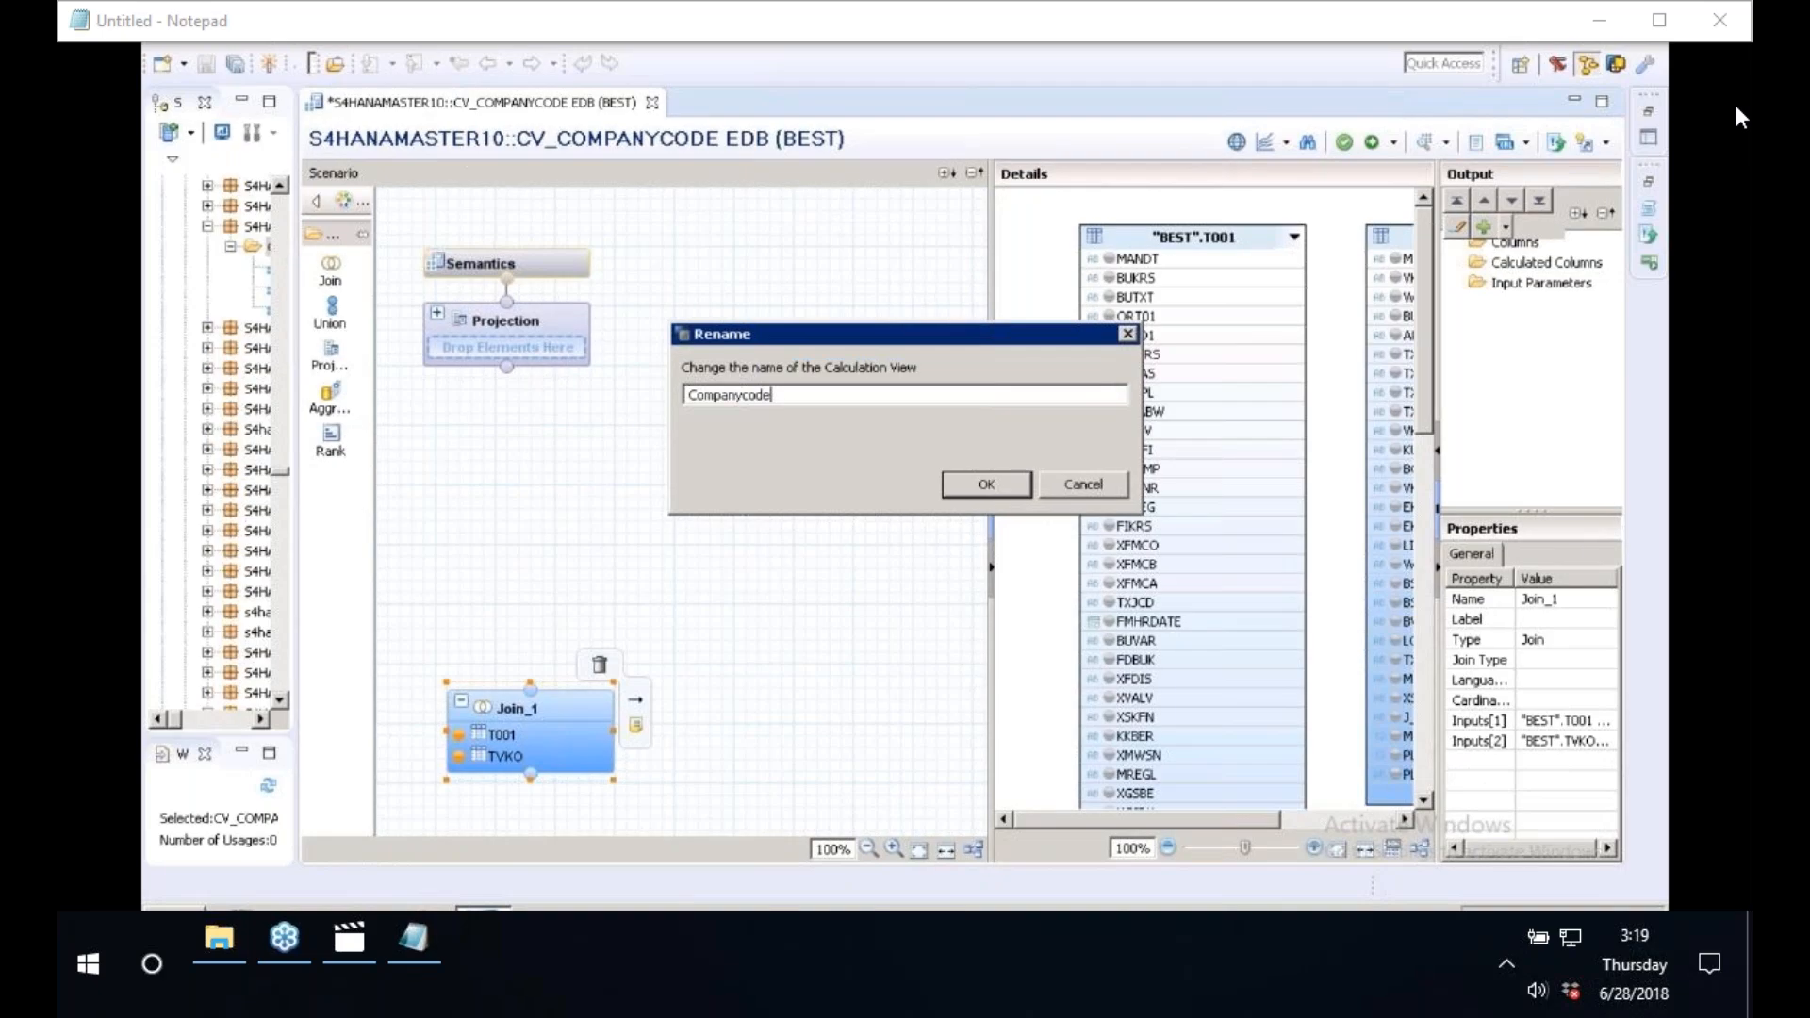
pyautogui.write('_Att')
pyautogui.click(988, 486)
pyautogui.click(988, 486)
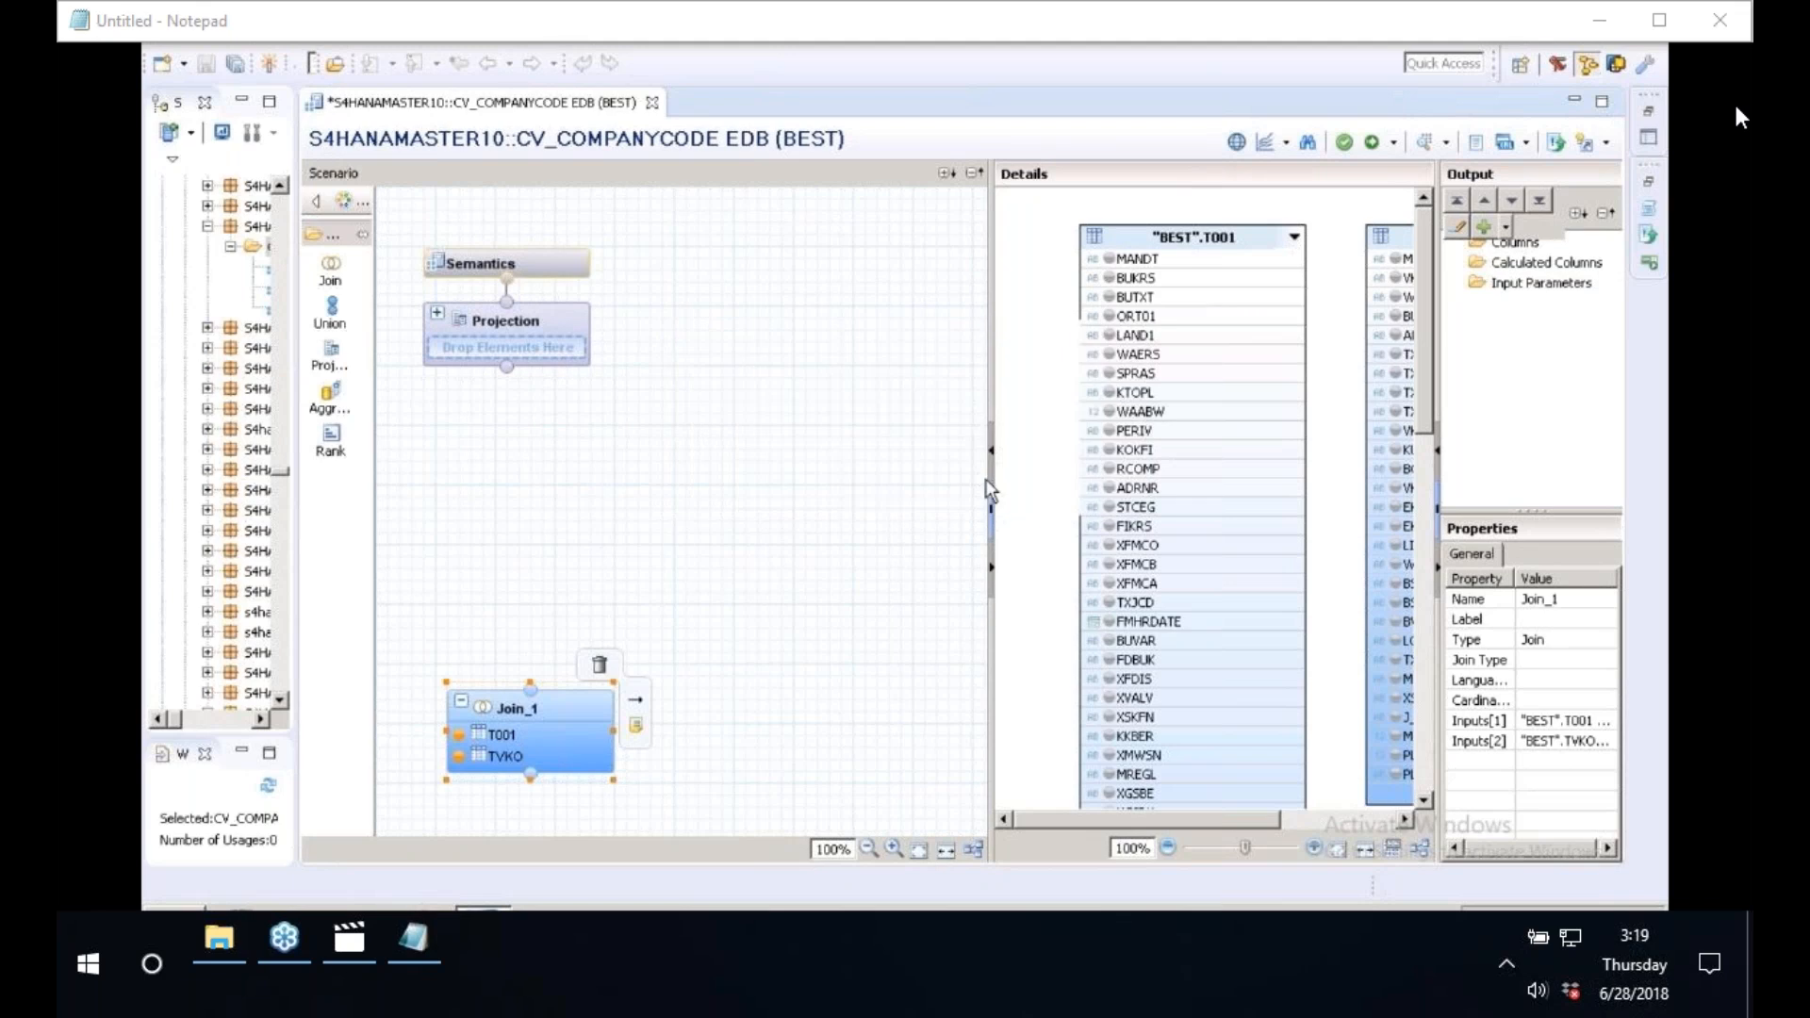
# - Widen the details area and join T001 to TVKO on the BUKRS field
pyautogui.moveTo(990, 369); pyautogui.dragTo(859, 369)
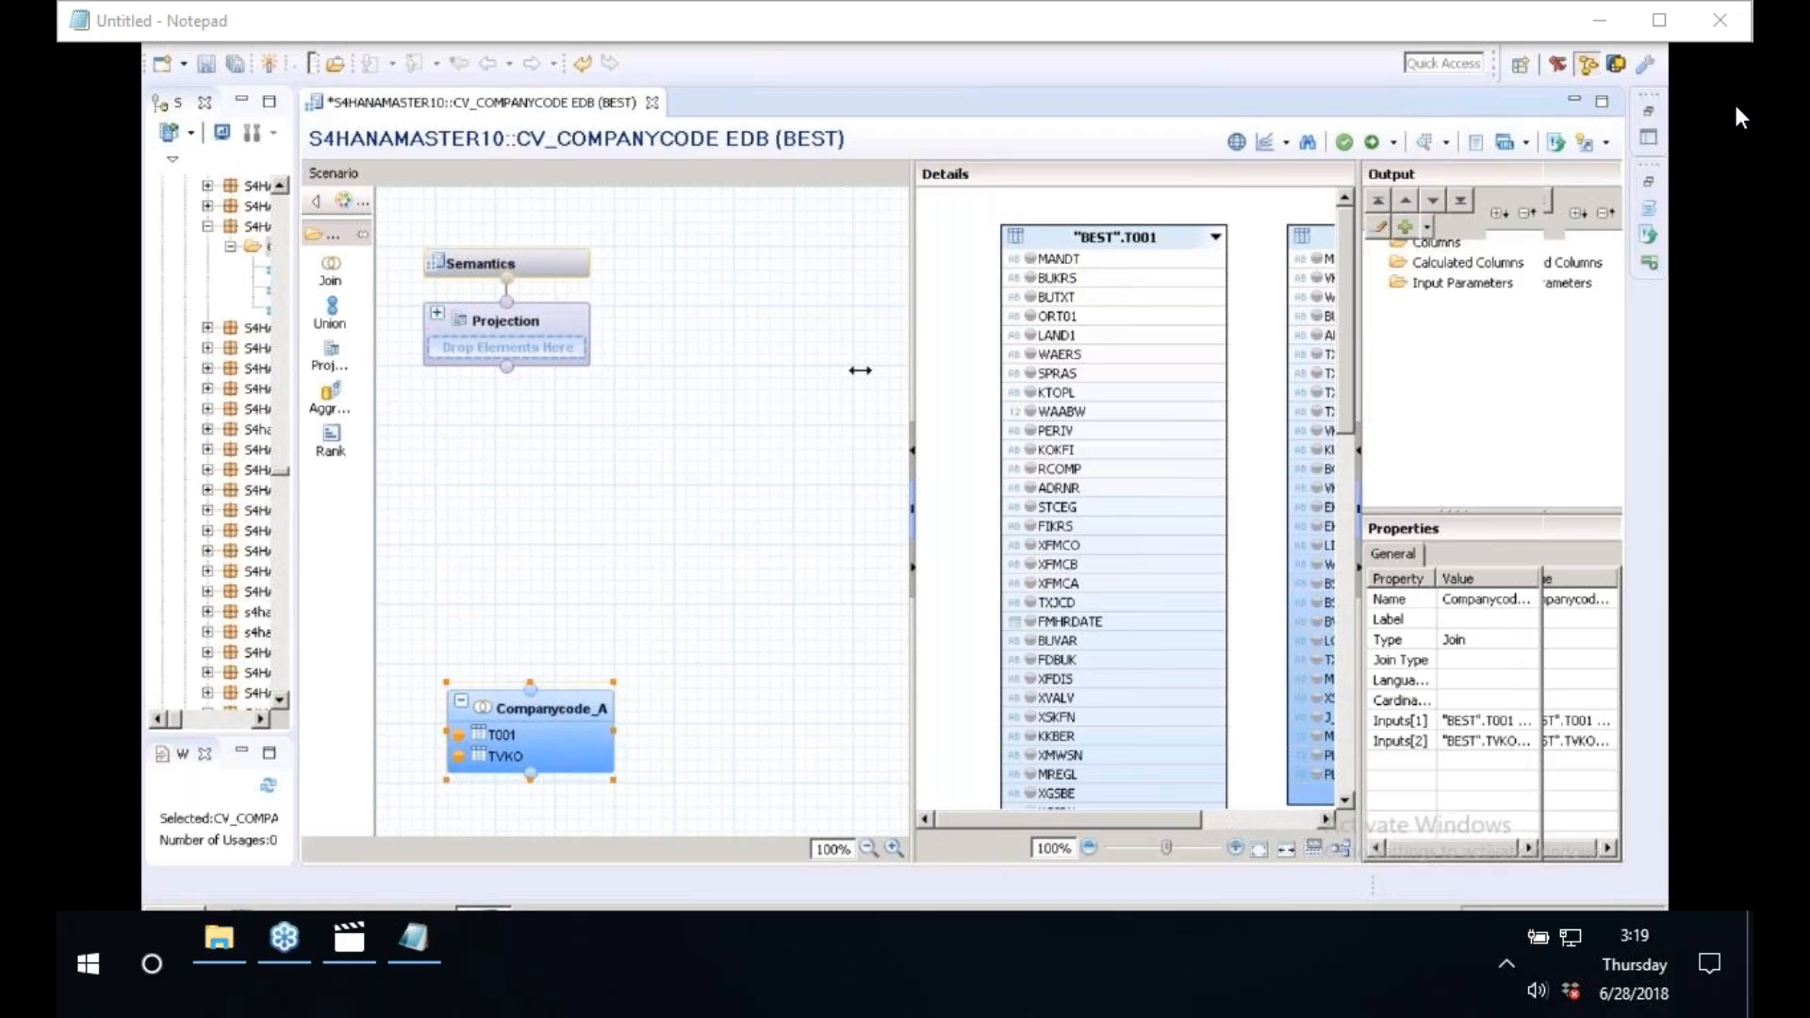
pyautogui.moveTo(860, 369); pyautogui.dragTo(664, 368)
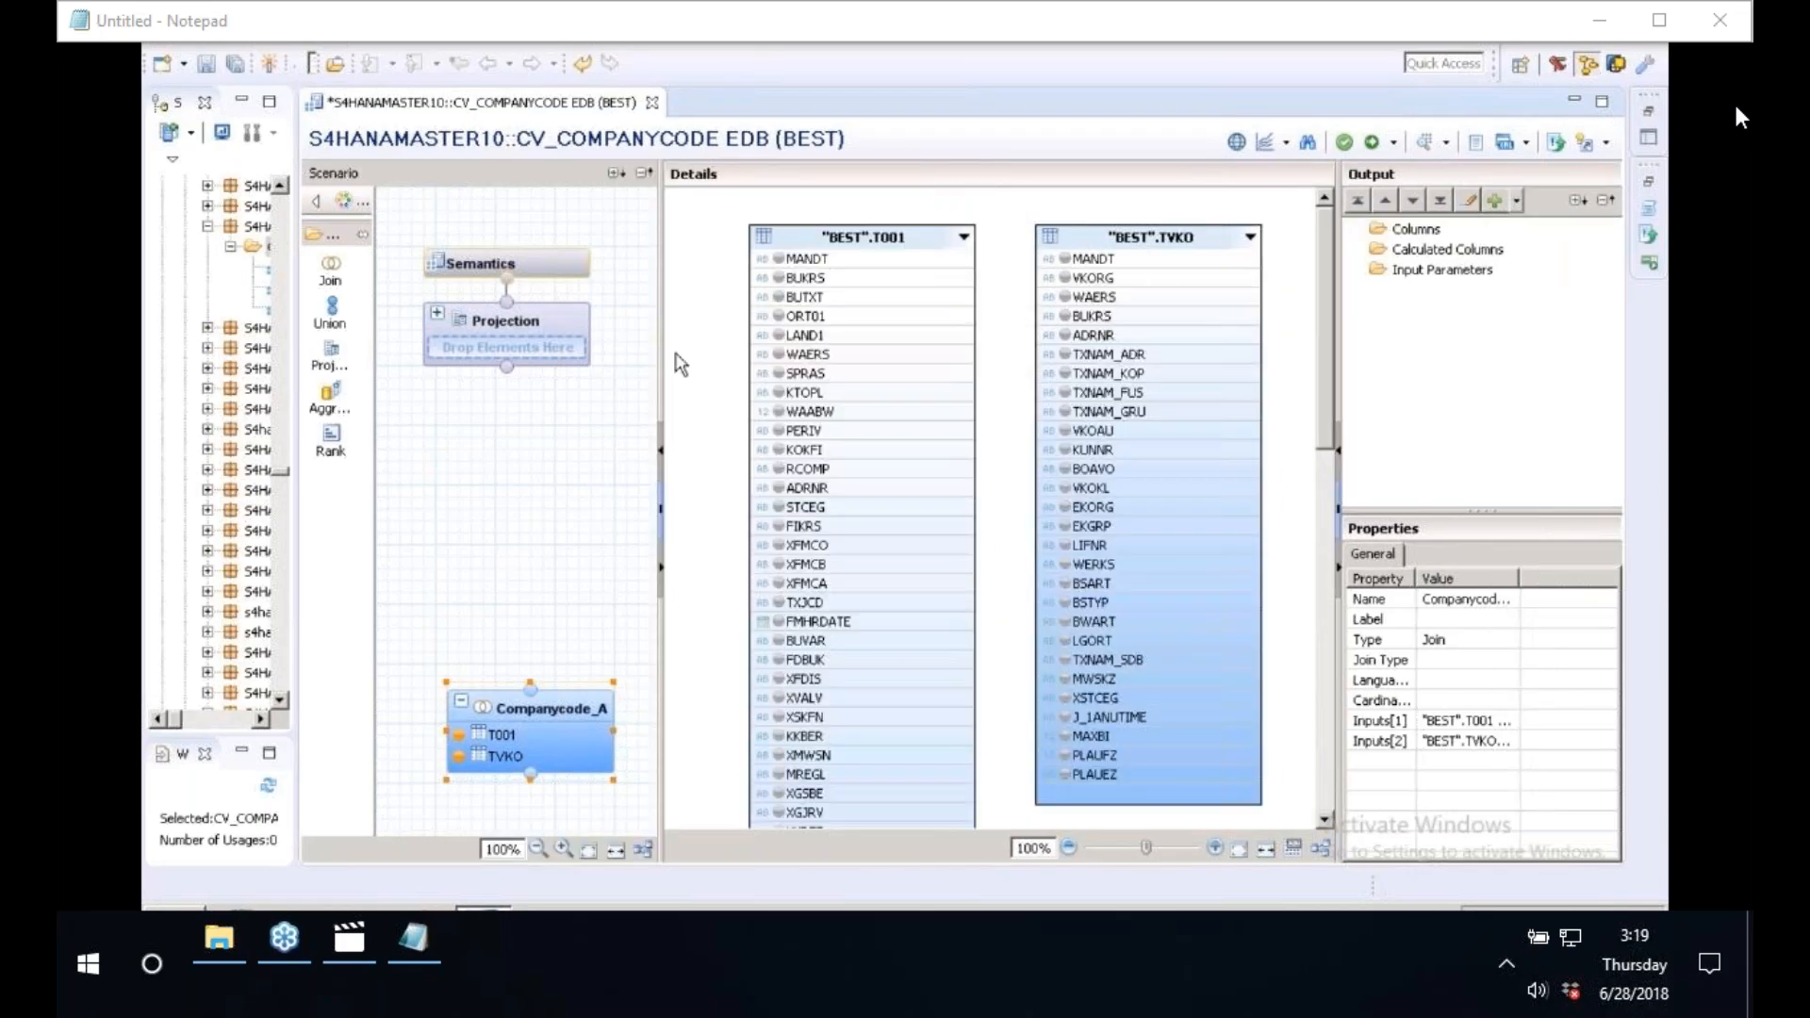
pyautogui.moveTo(806, 278); pyautogui.dragTo(1090, 316)
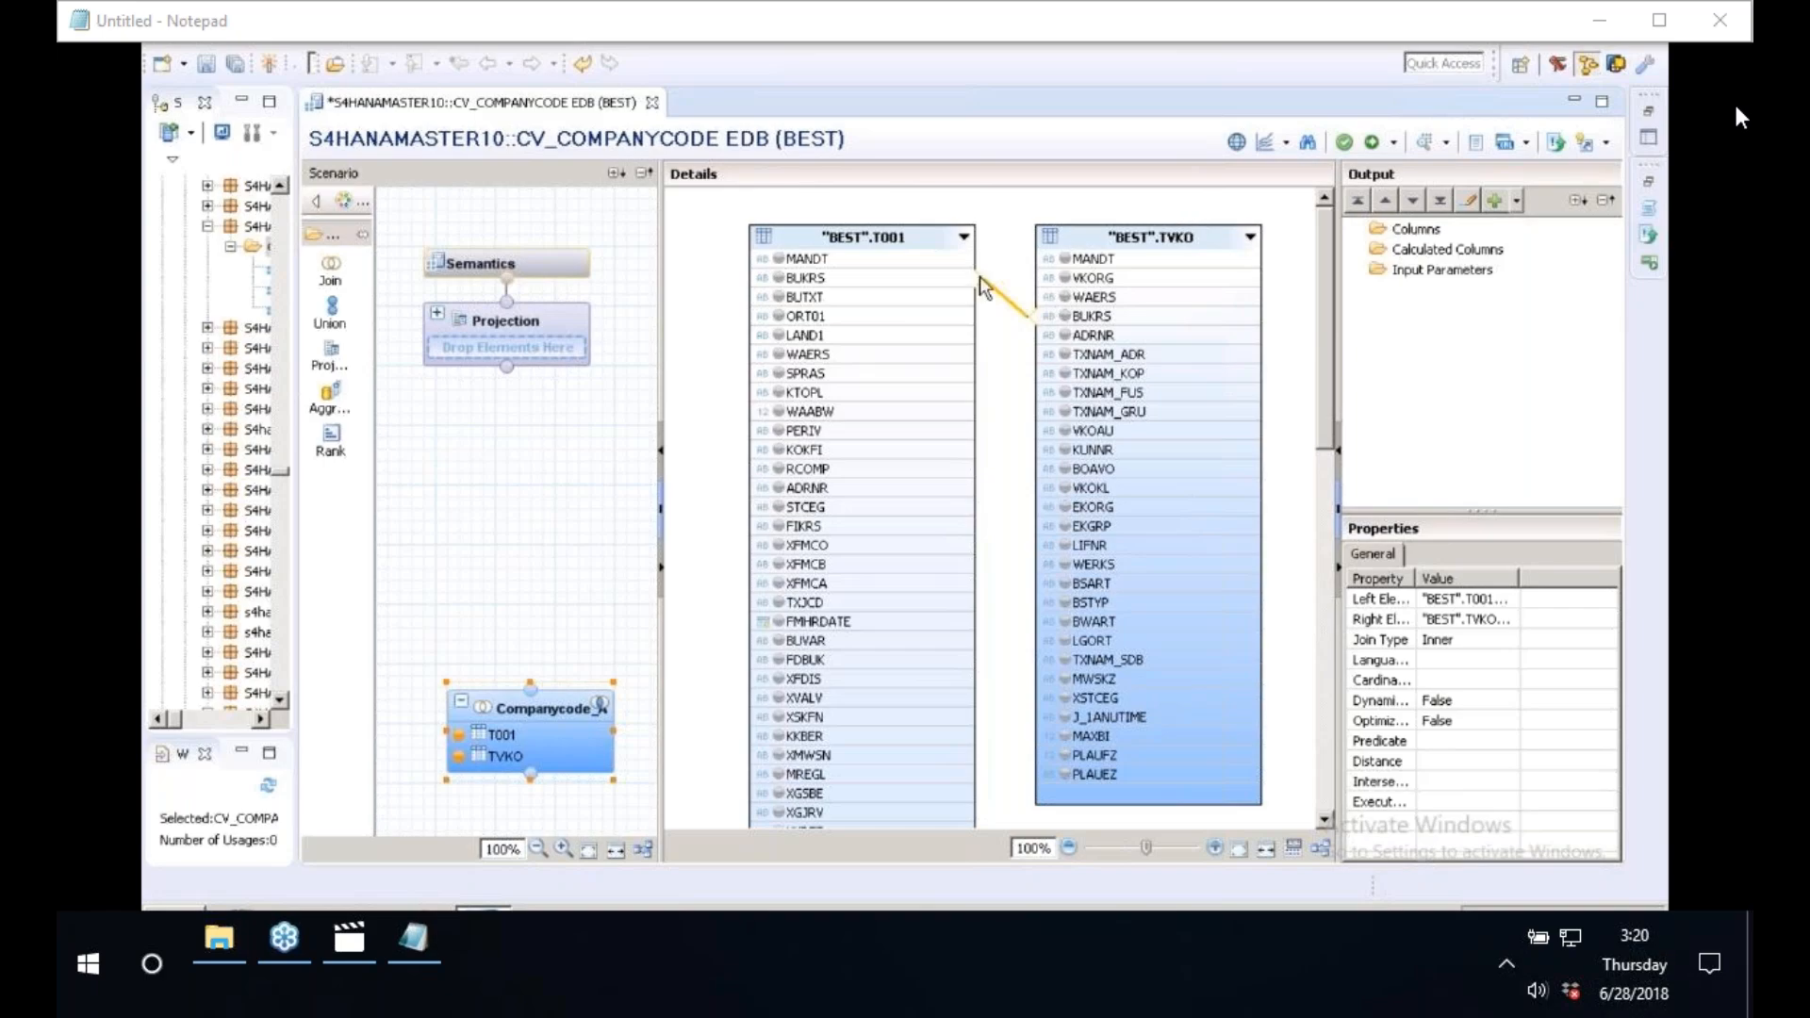
# - Add BUKRS, BUTXT and WAERS from T001 and VKORG from TVKO to the join's output columns
pyautogui.click(779, 280)
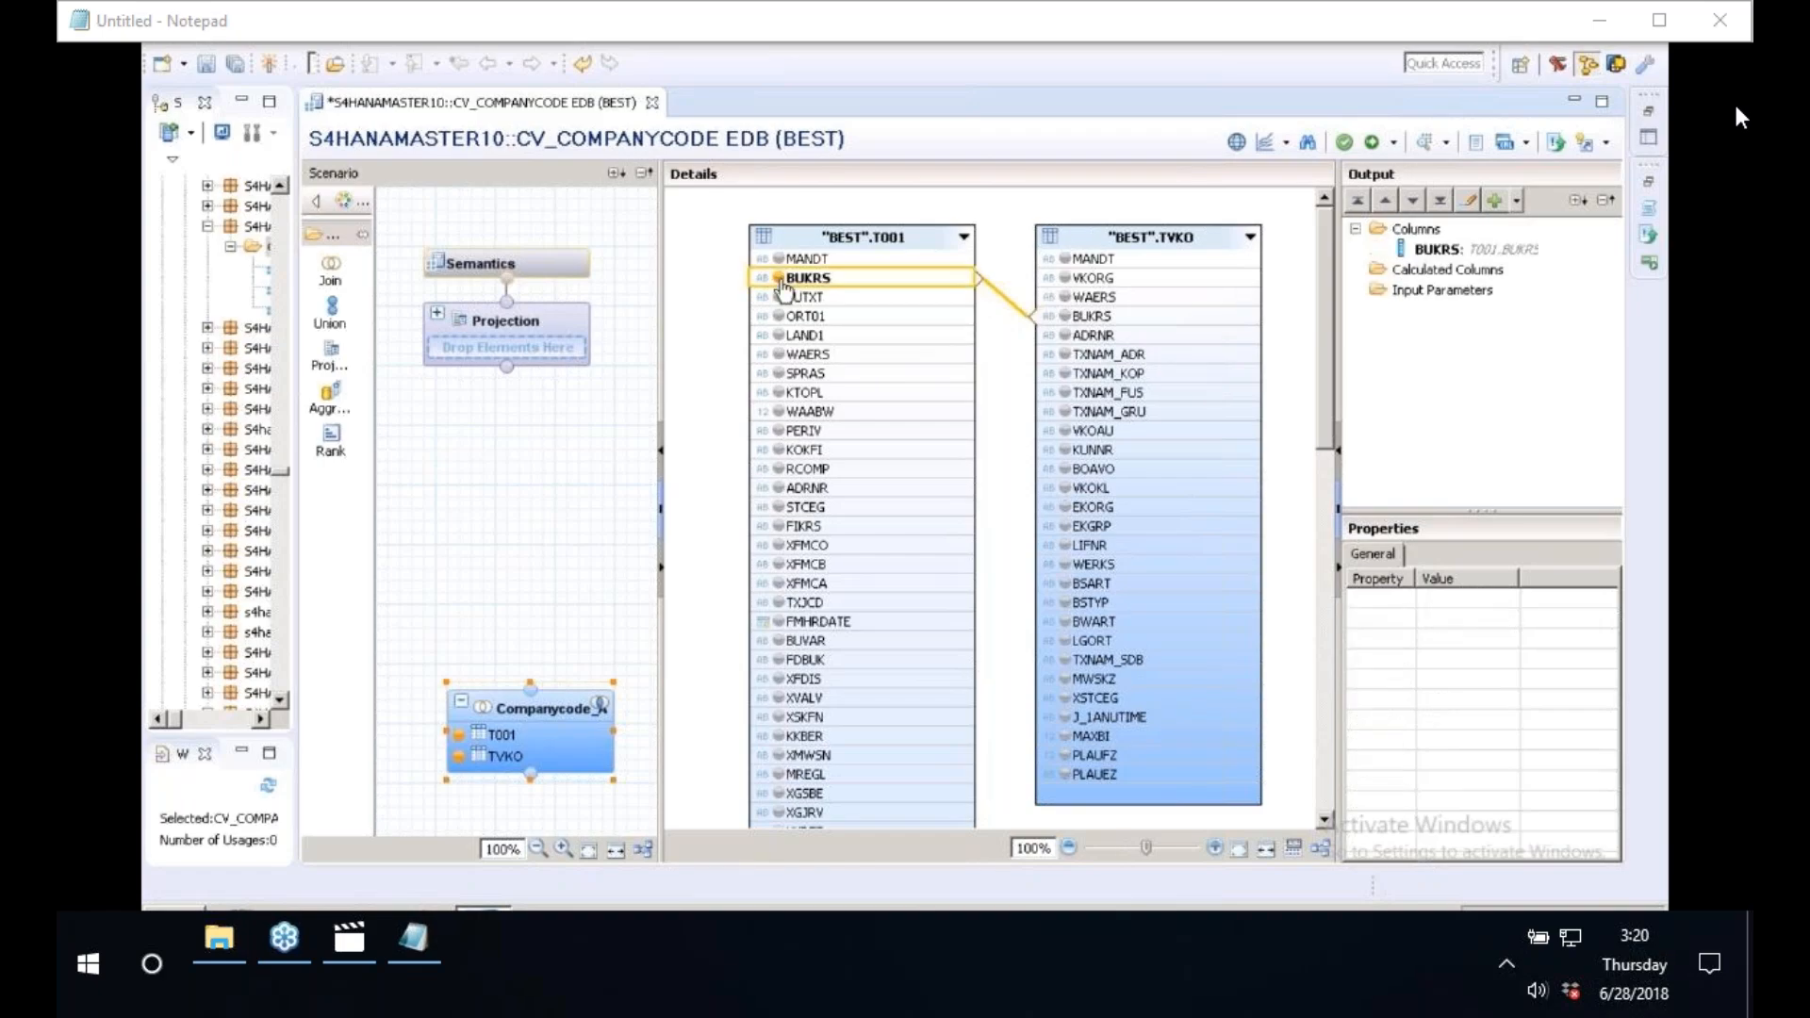
pyautogui.click(780, 299)
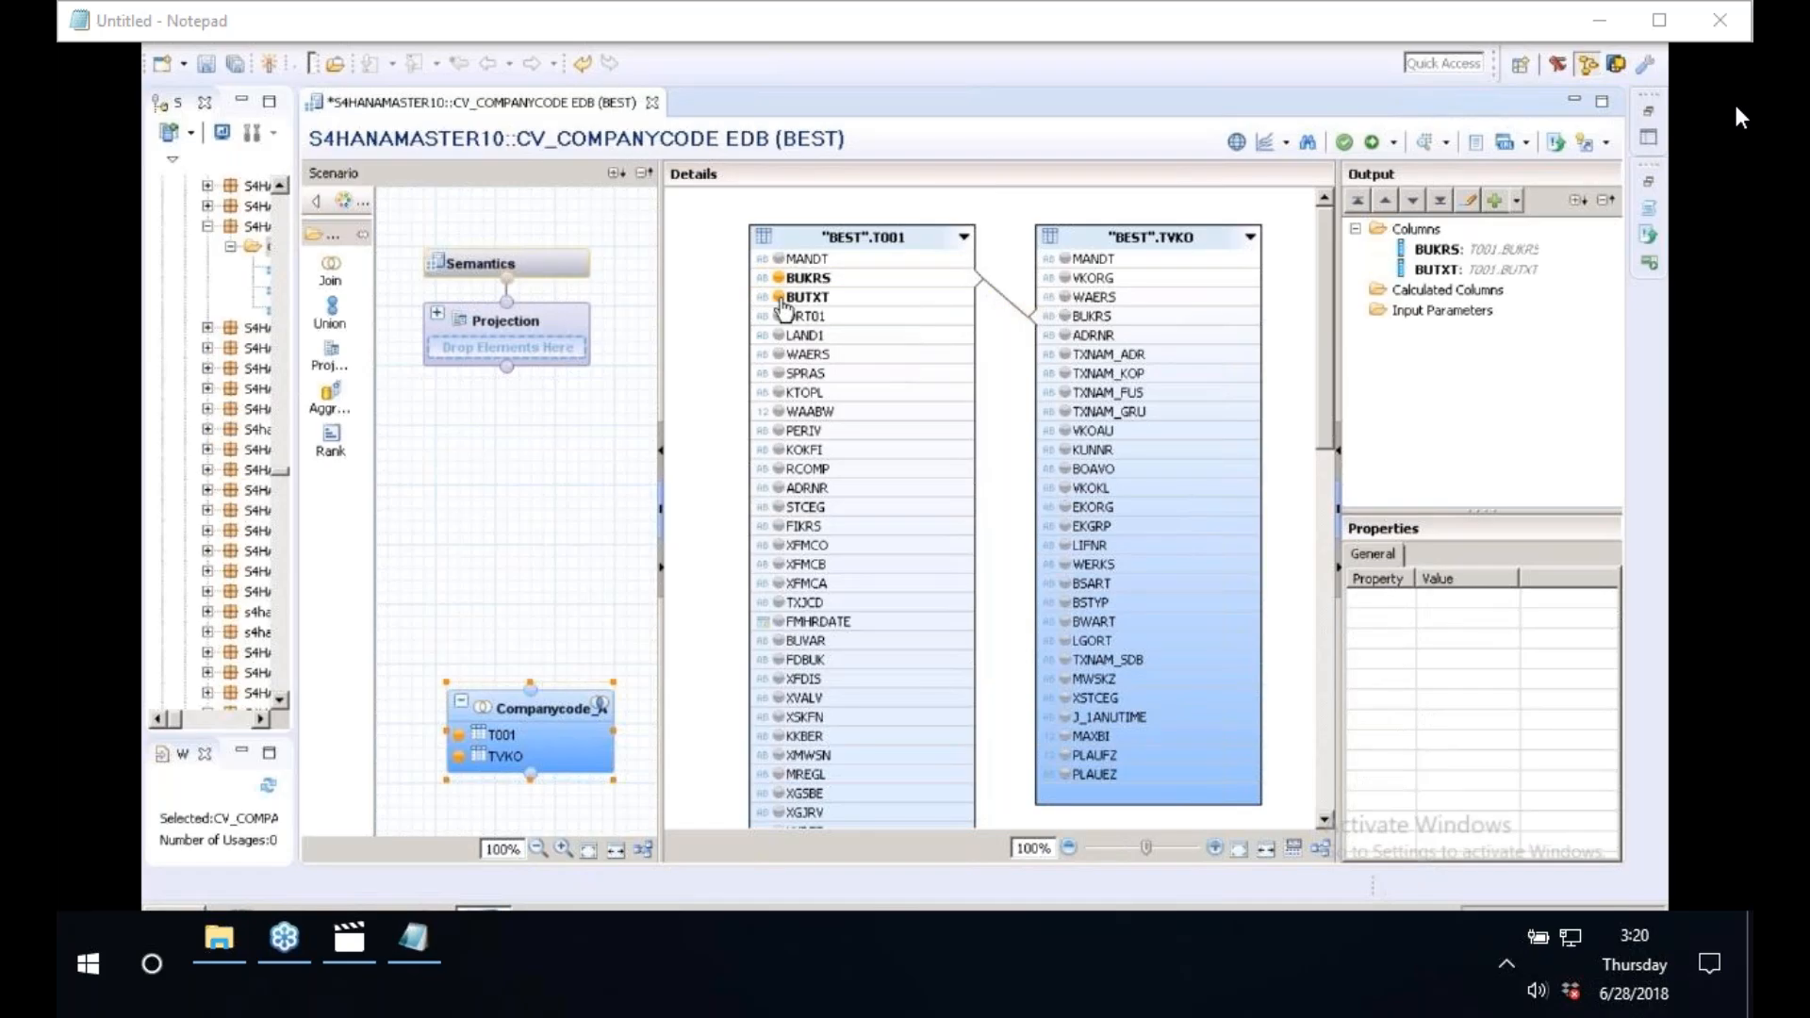
pyautogui.click(781, 358)
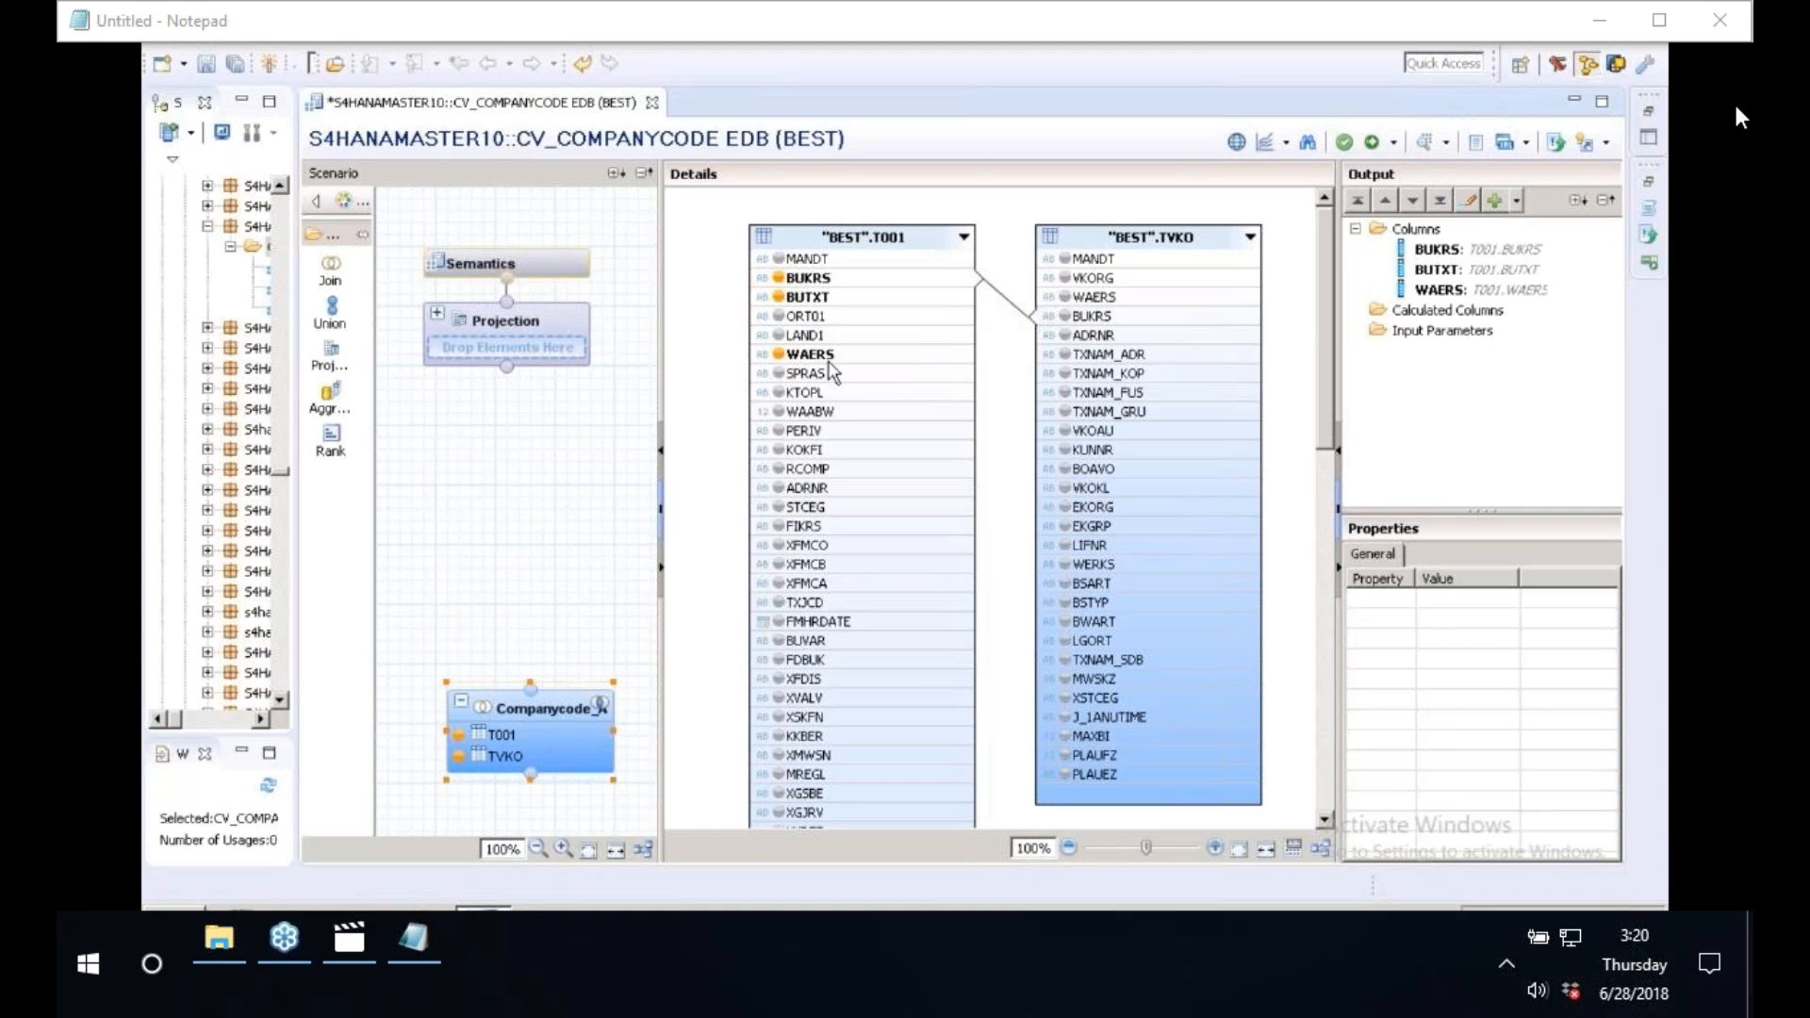
pyautogui.click(1064, 279)
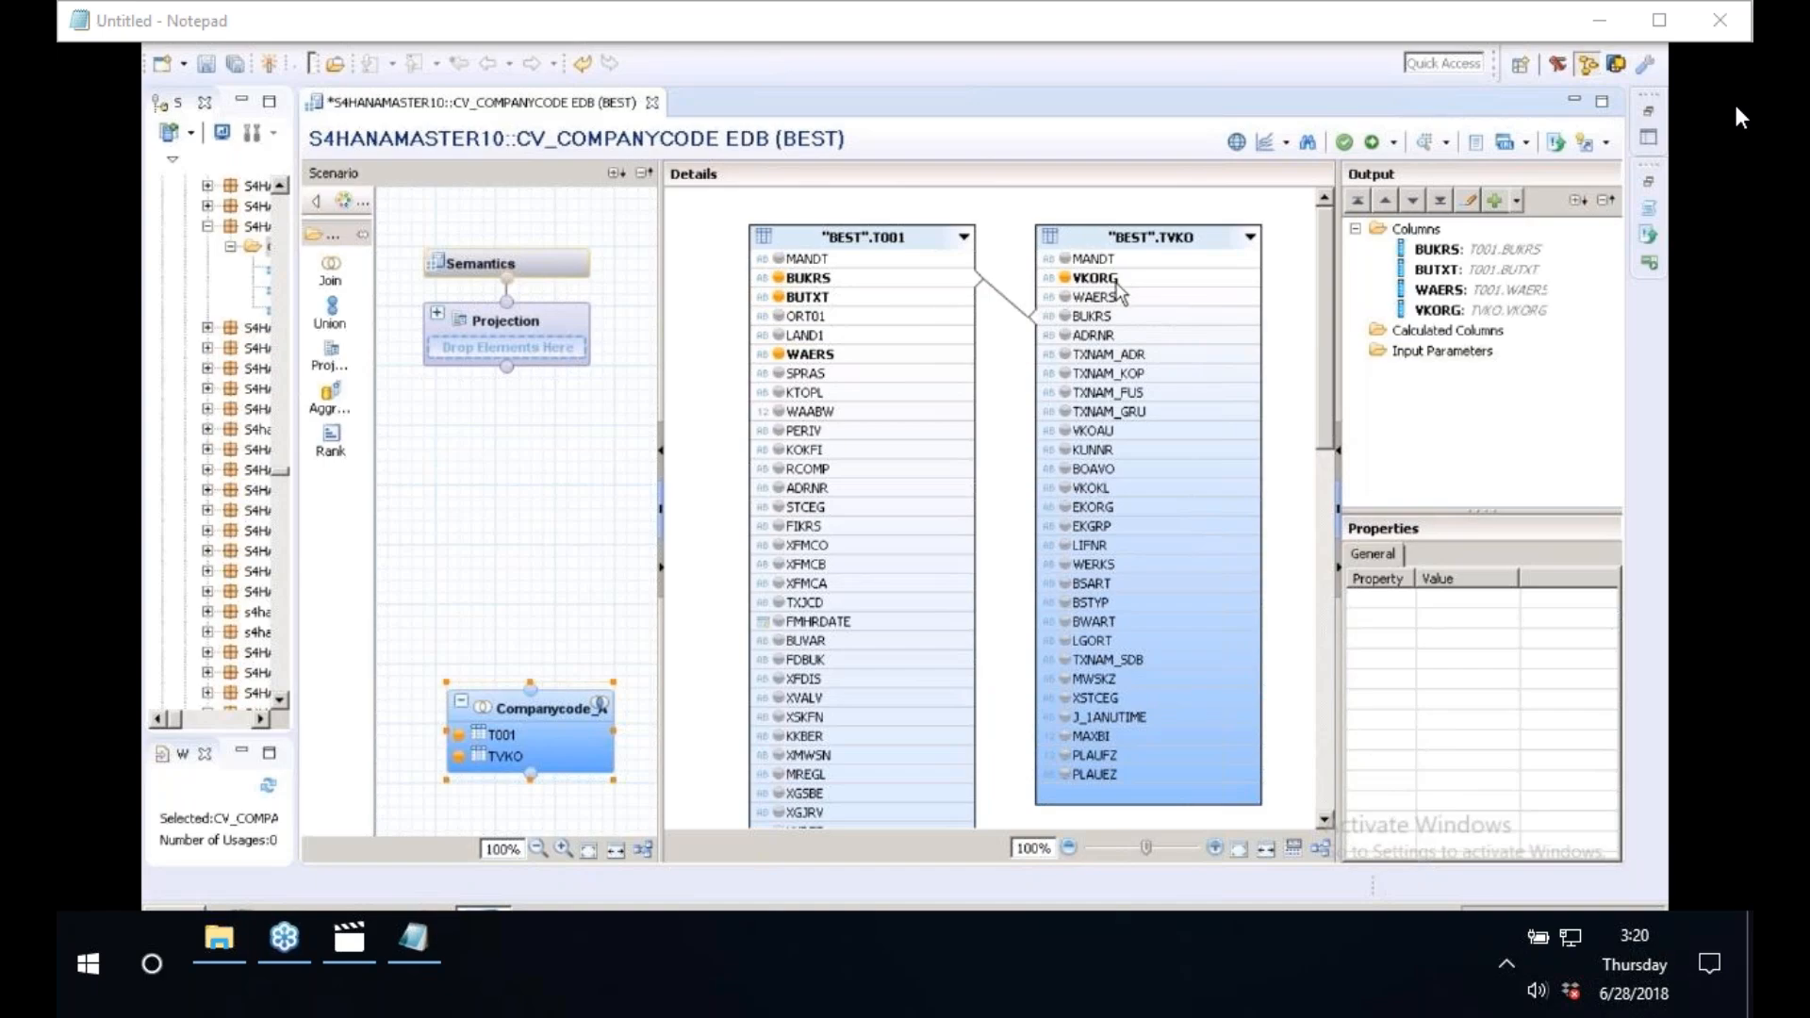
pyautogui.moveTo(1116, 288)
# - Preview the data of table T001 and examine its WAERS currency codes in table form
pyautogui.click(811, 353)
pyautogui.click(933, 250)
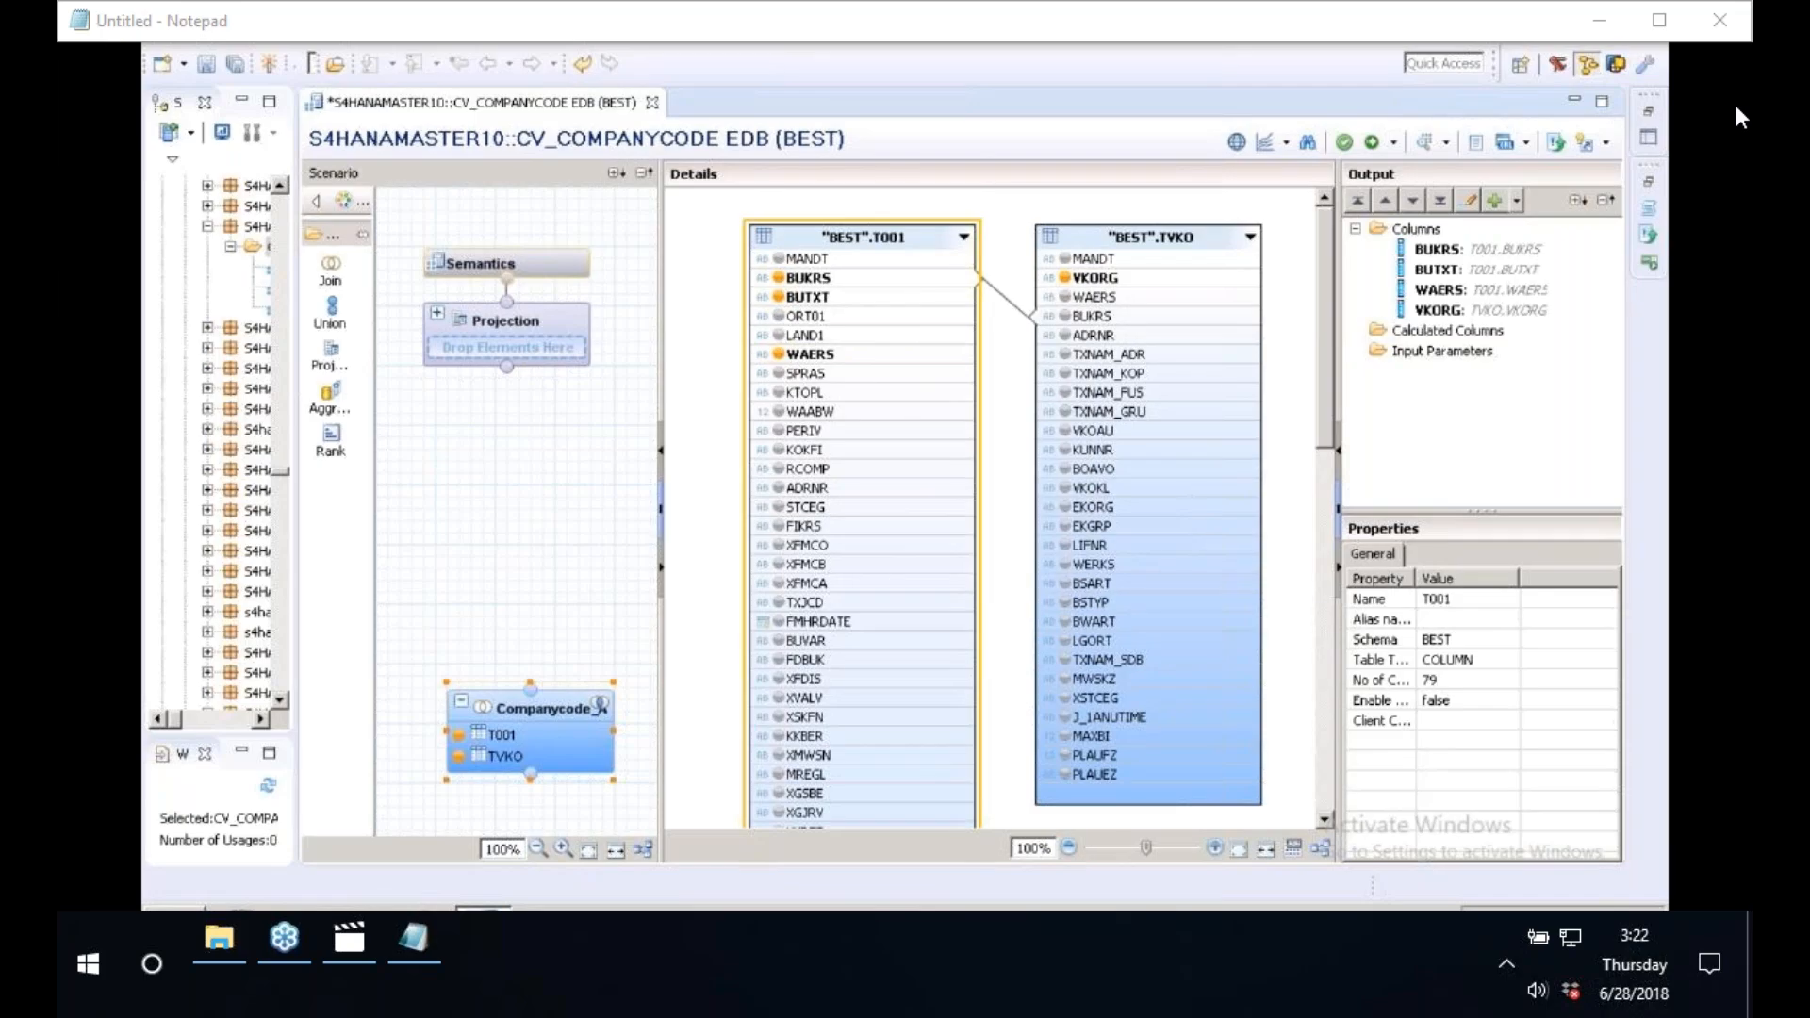
pyautogui.hotkey('alt', 'Tab')
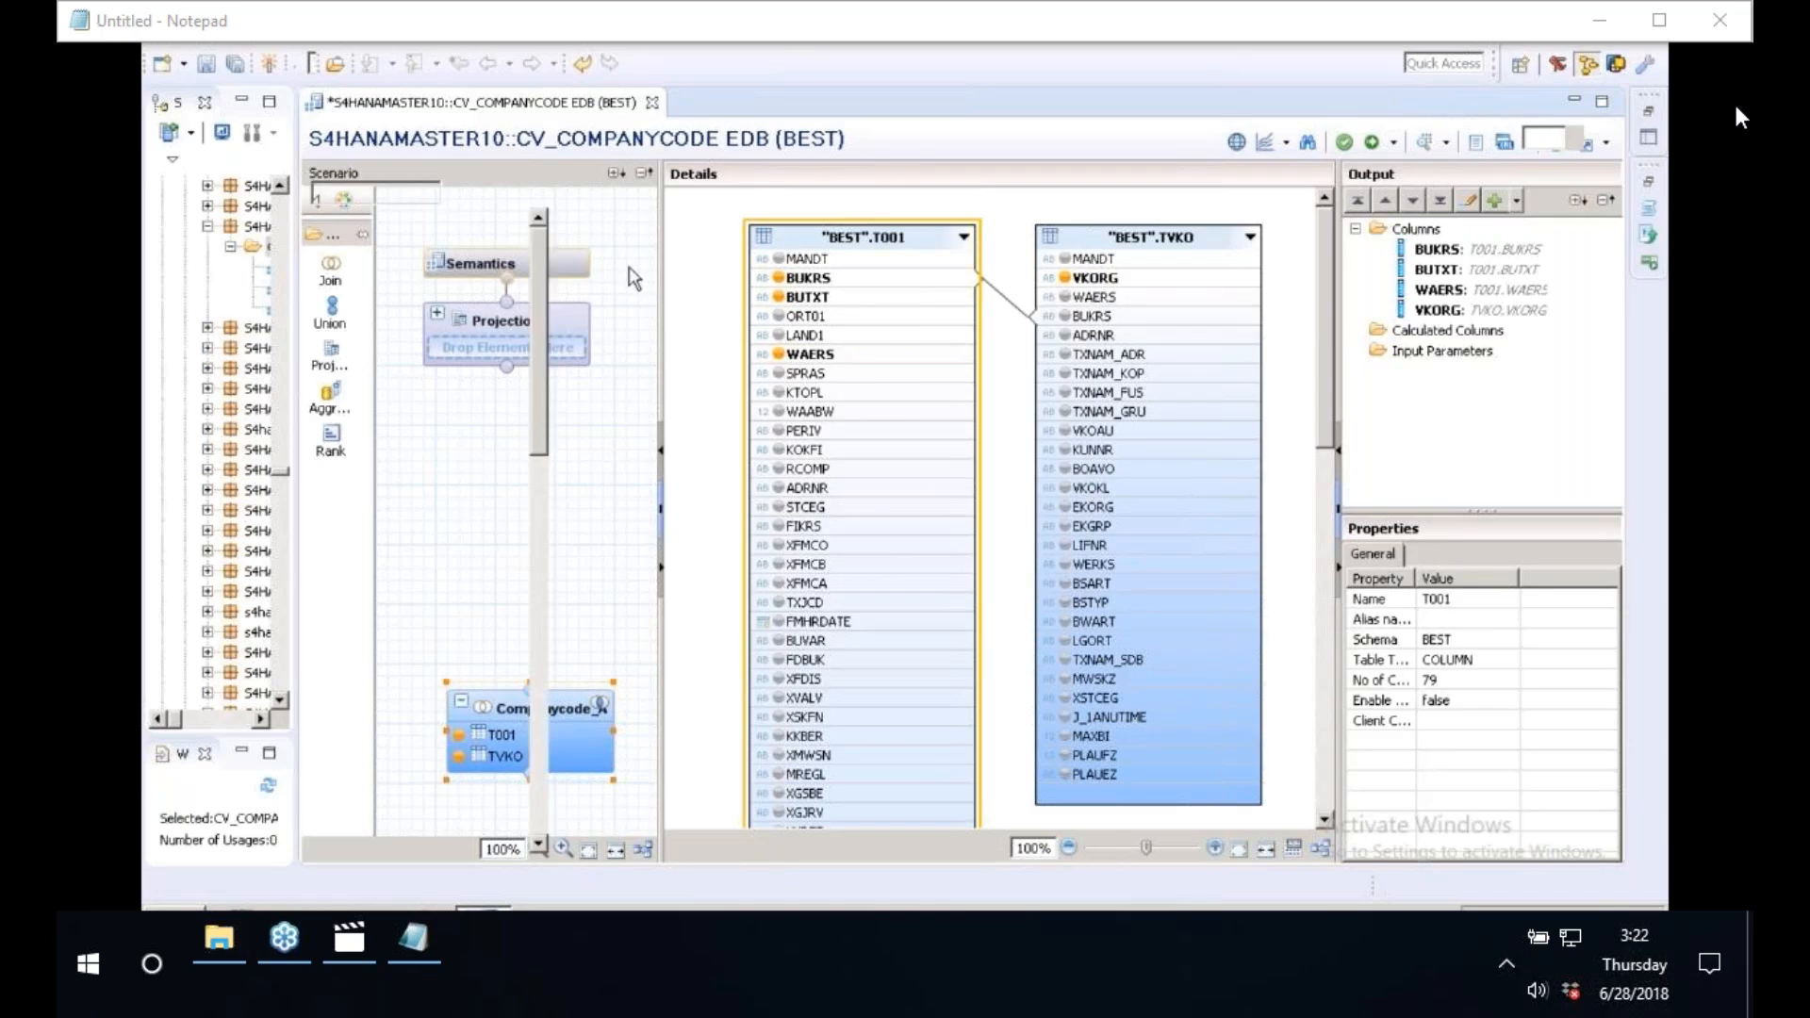
pyautogui.moveTo(404, 339)
pyautogui.mouseDown()
pyautogui.moveTo(652, 285)
pyautogui.moveTo(652, 217)
pyautogui.mouseUp()
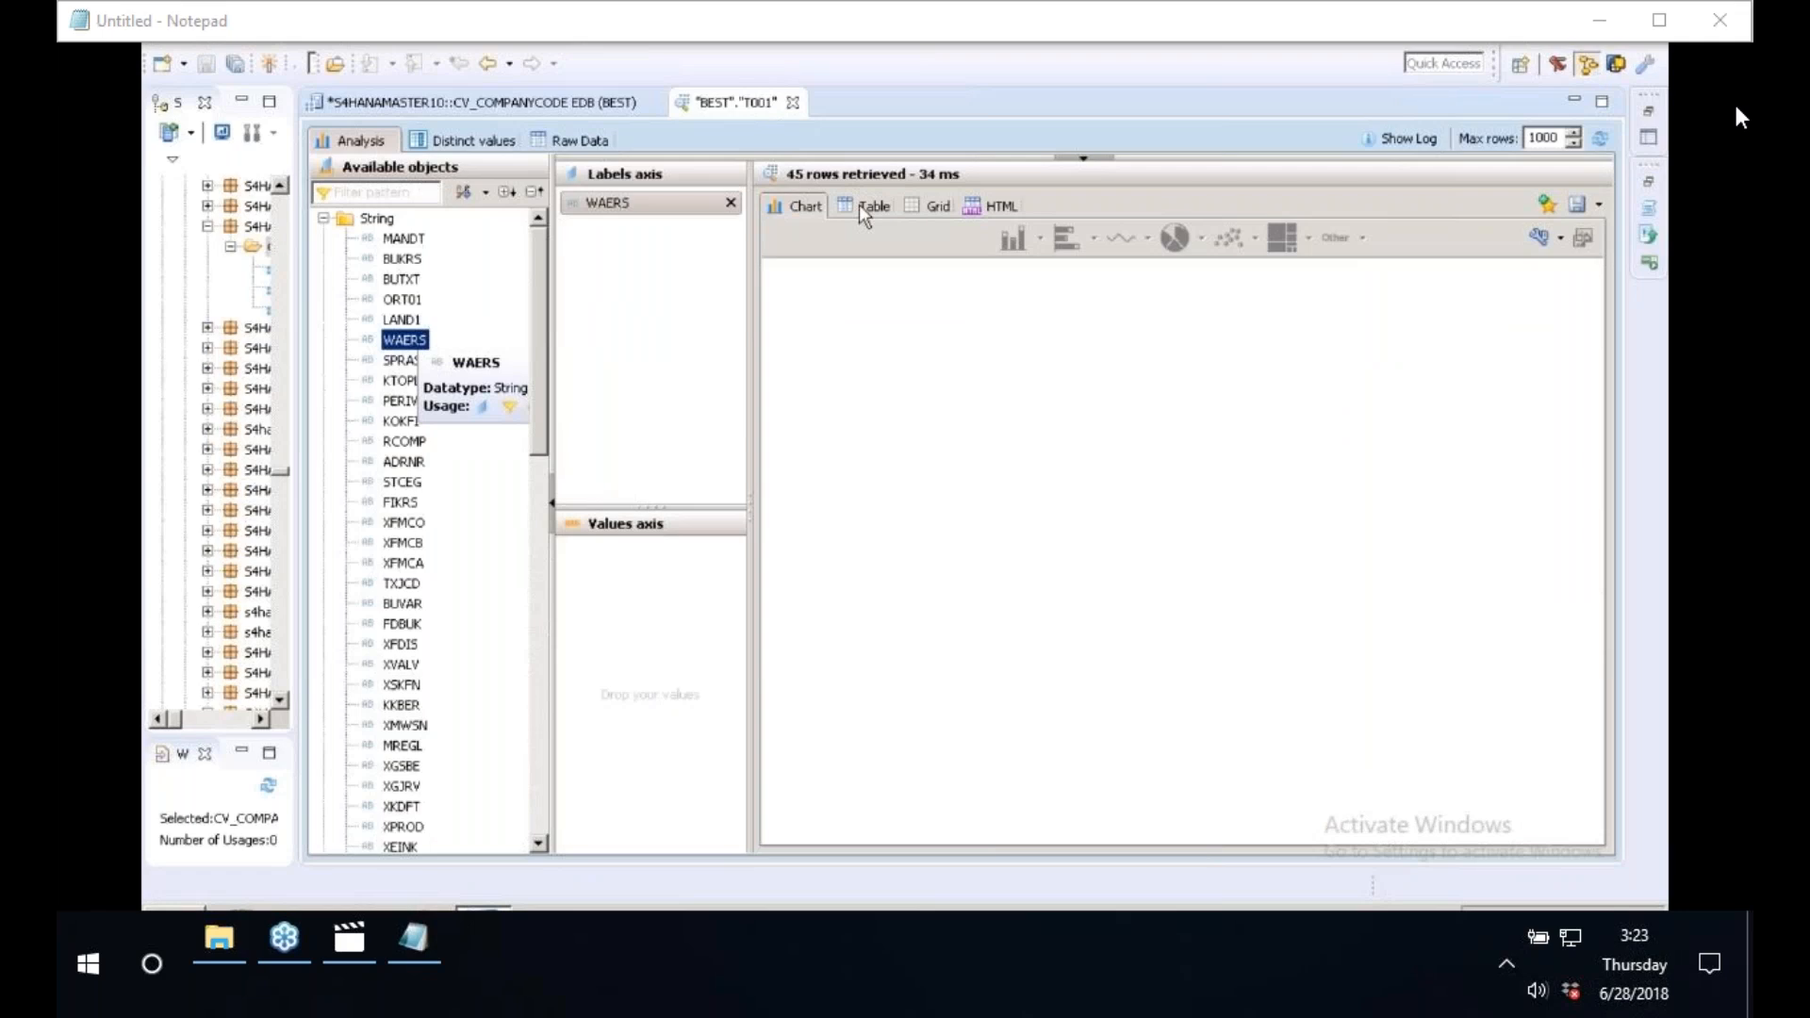
pyautogui.click(857, 206)
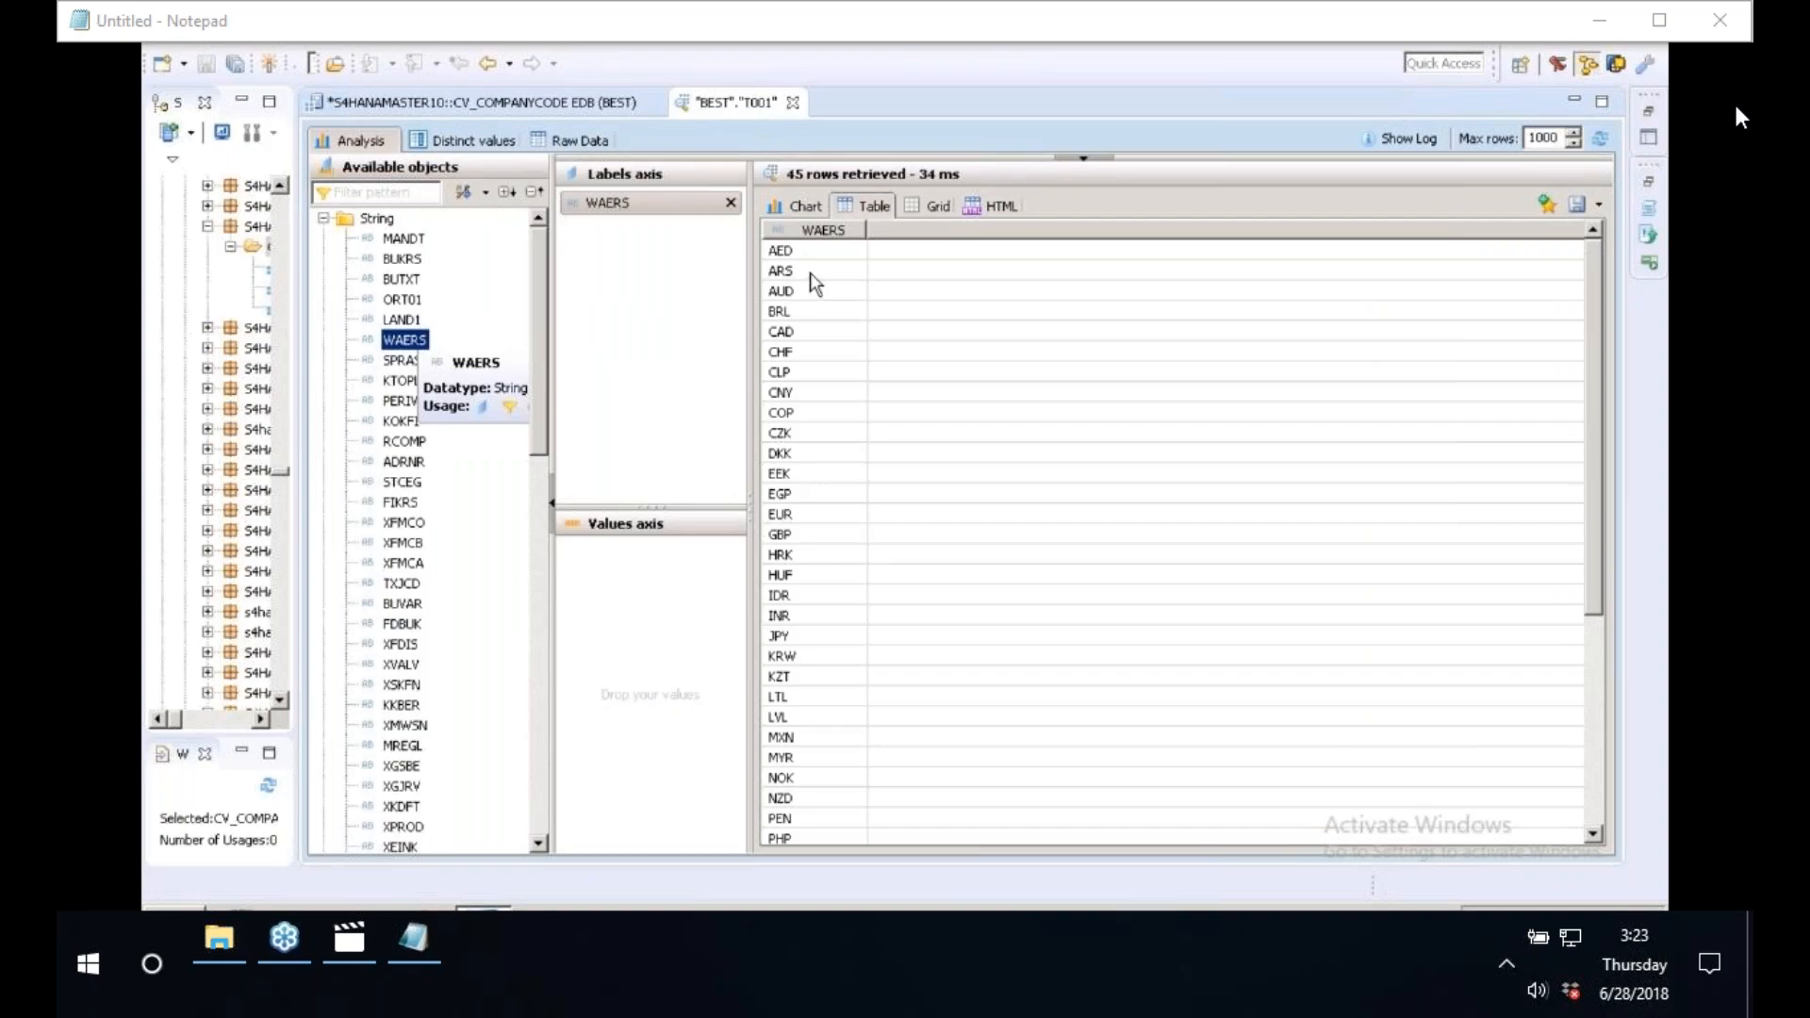
pyautogui.click(799, 354)
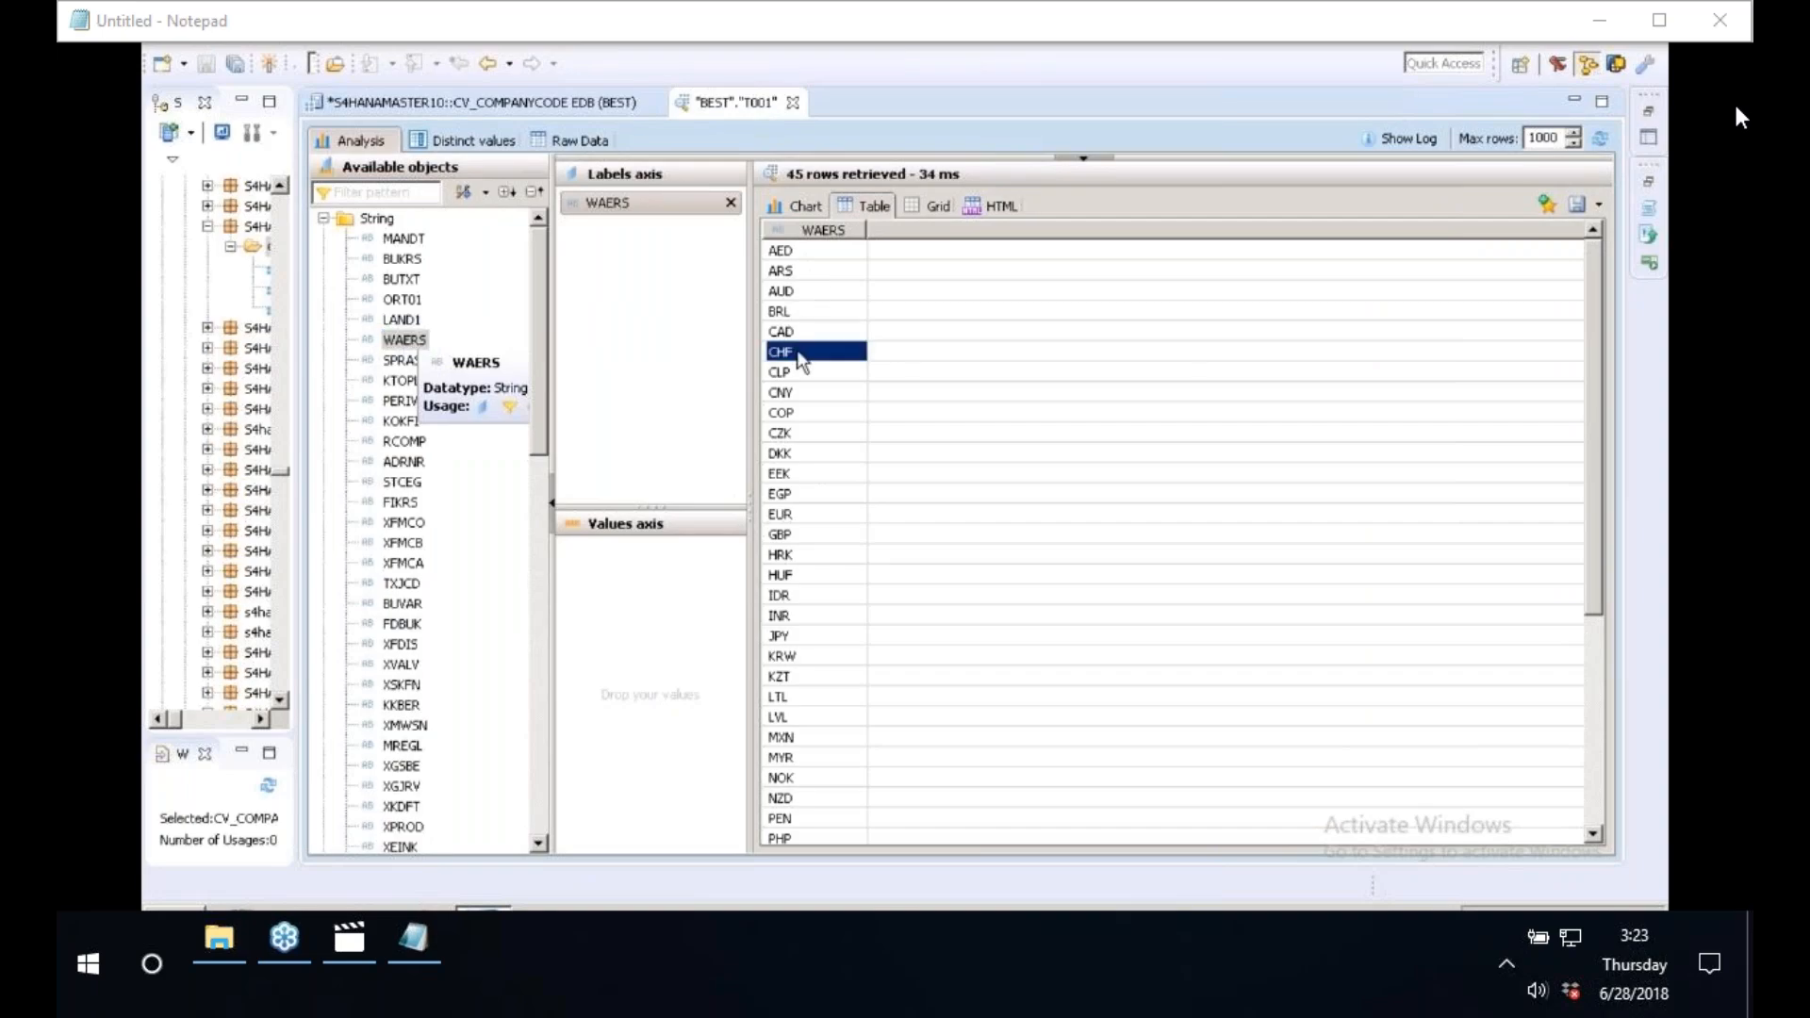
pyautogui.click(795, 413)
pyautogui.click(791, 535)
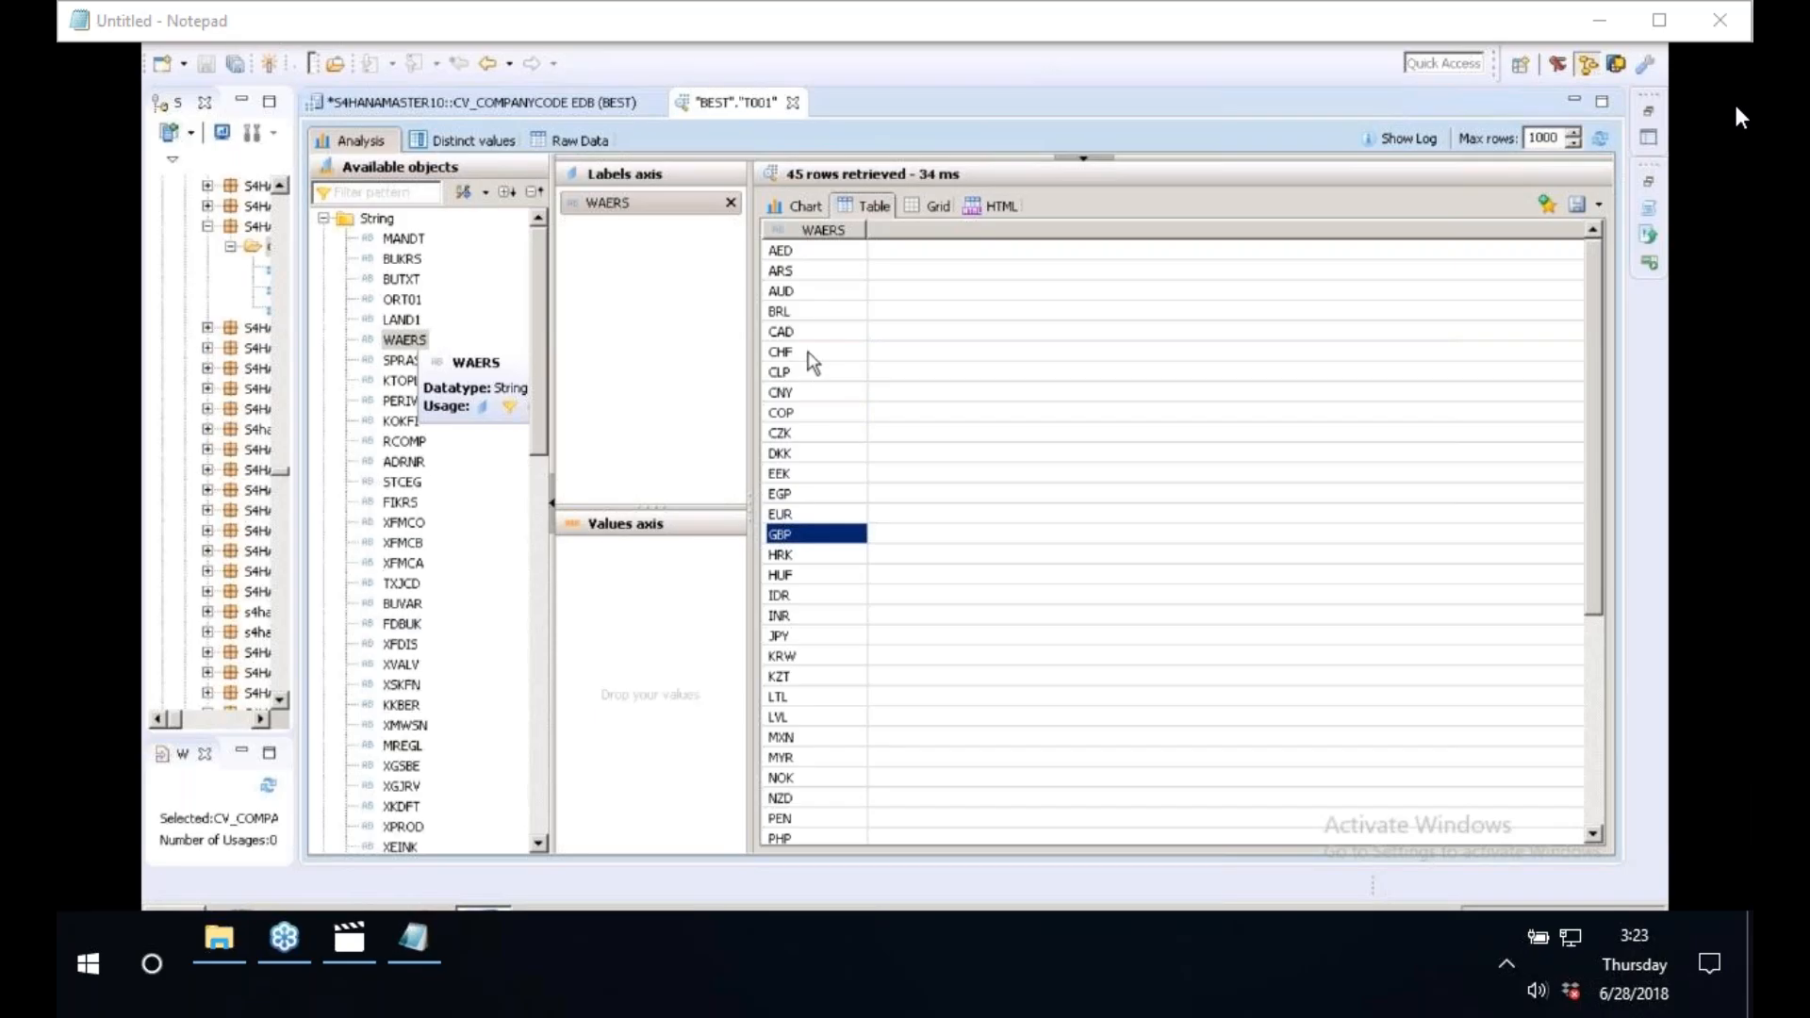
# - Return to the CV_COMPANYCODE editor, place a second join node above Companycode_Att, and connect Companycode_Att to it as input
pyautogui.click(486, 66)
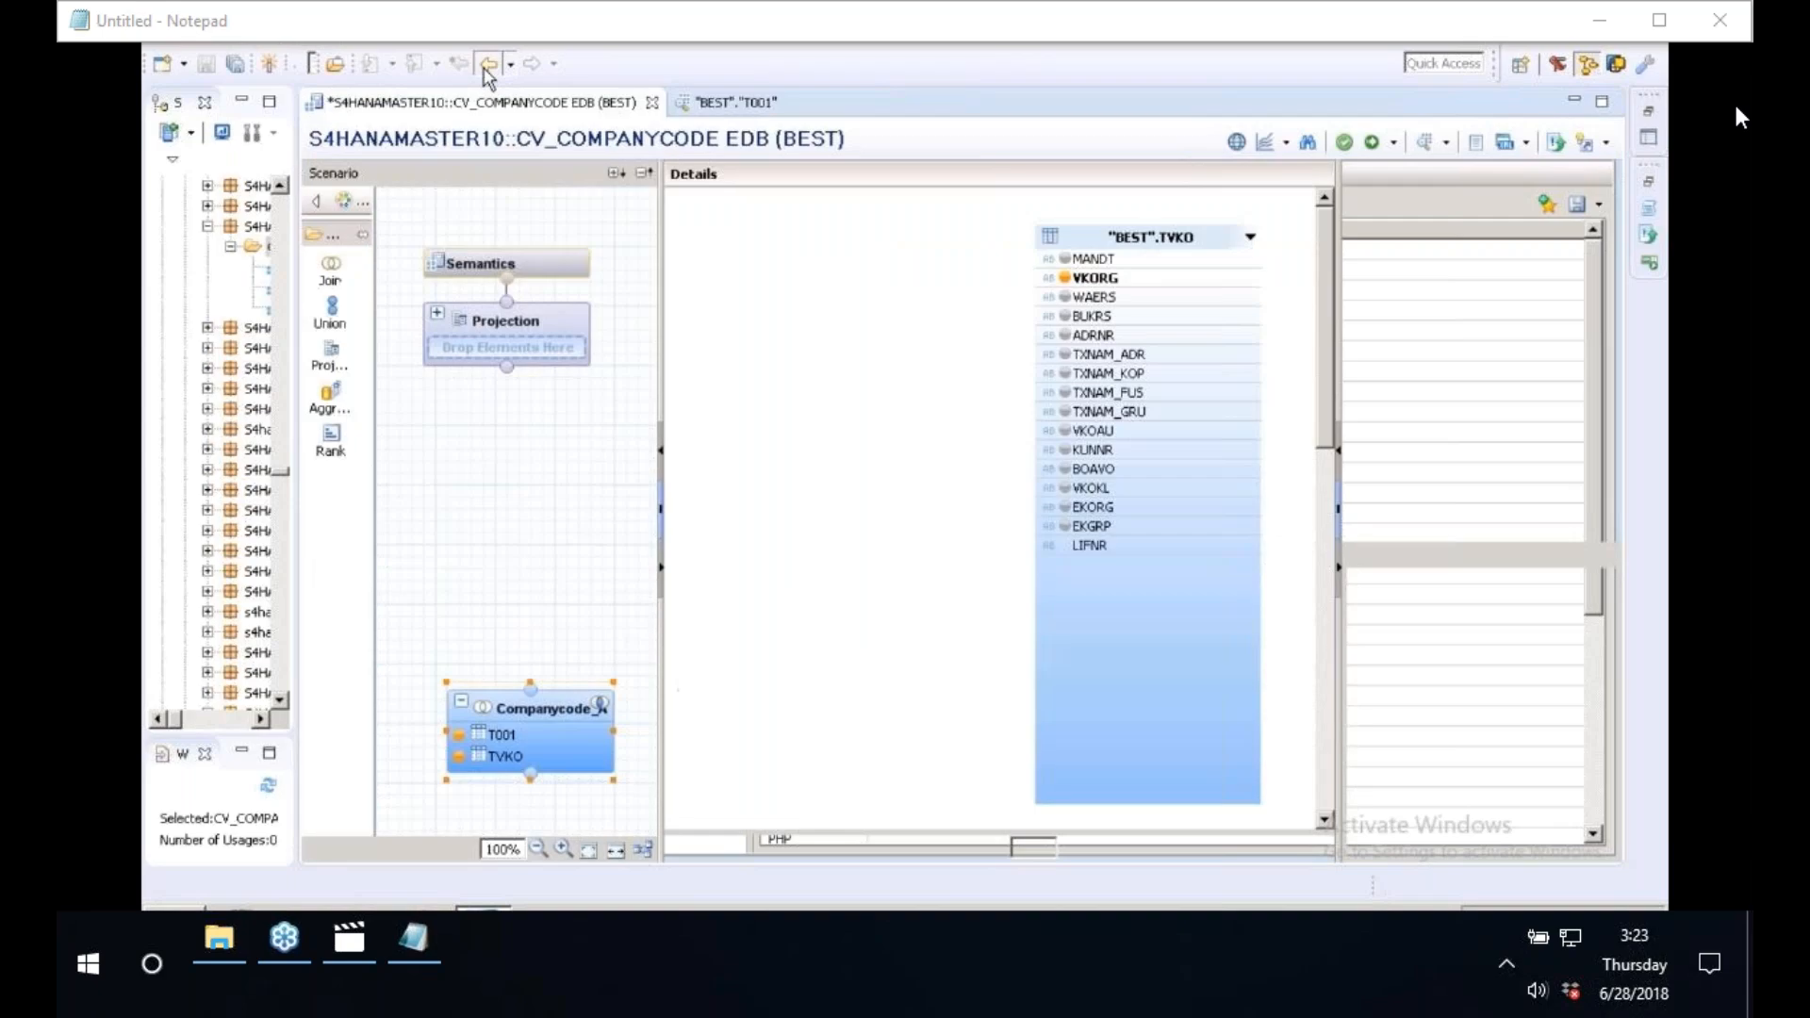
pyautogui.moveTo(666, 326); pyautogui.dragTo(794, 324)
pyautogui.click(329, 272)
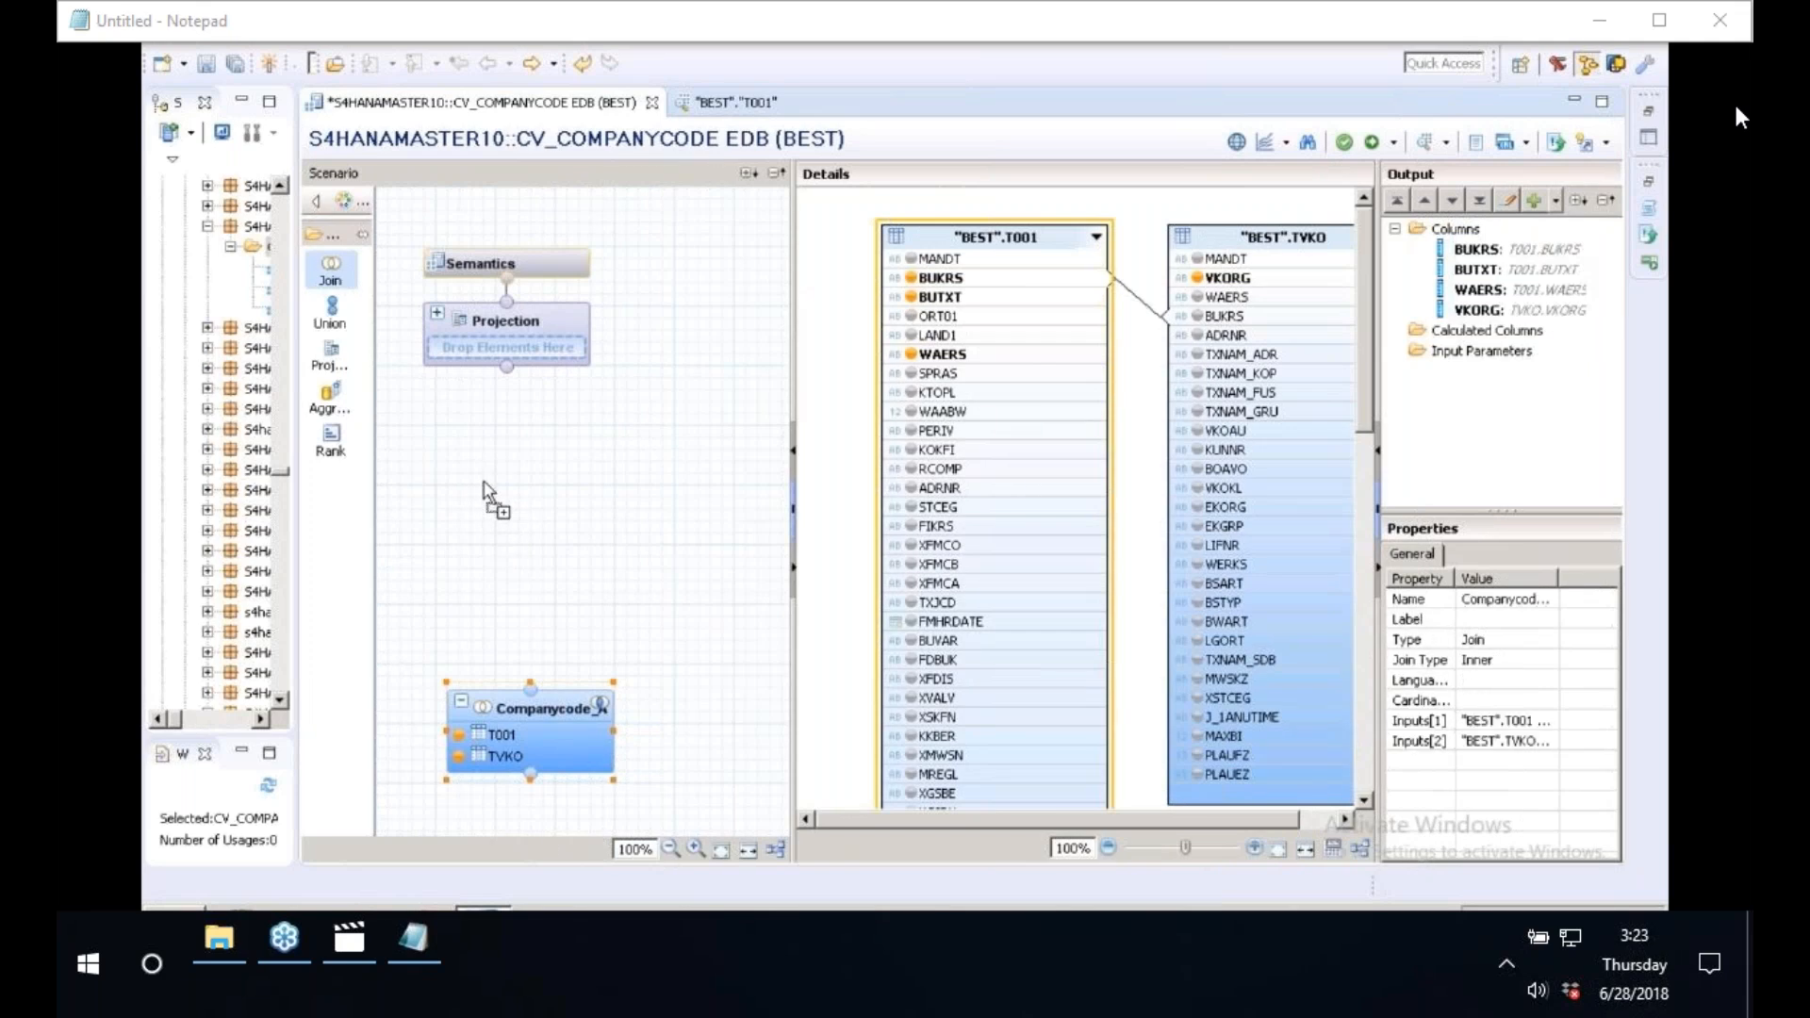
pyautogui.click(485, 548)
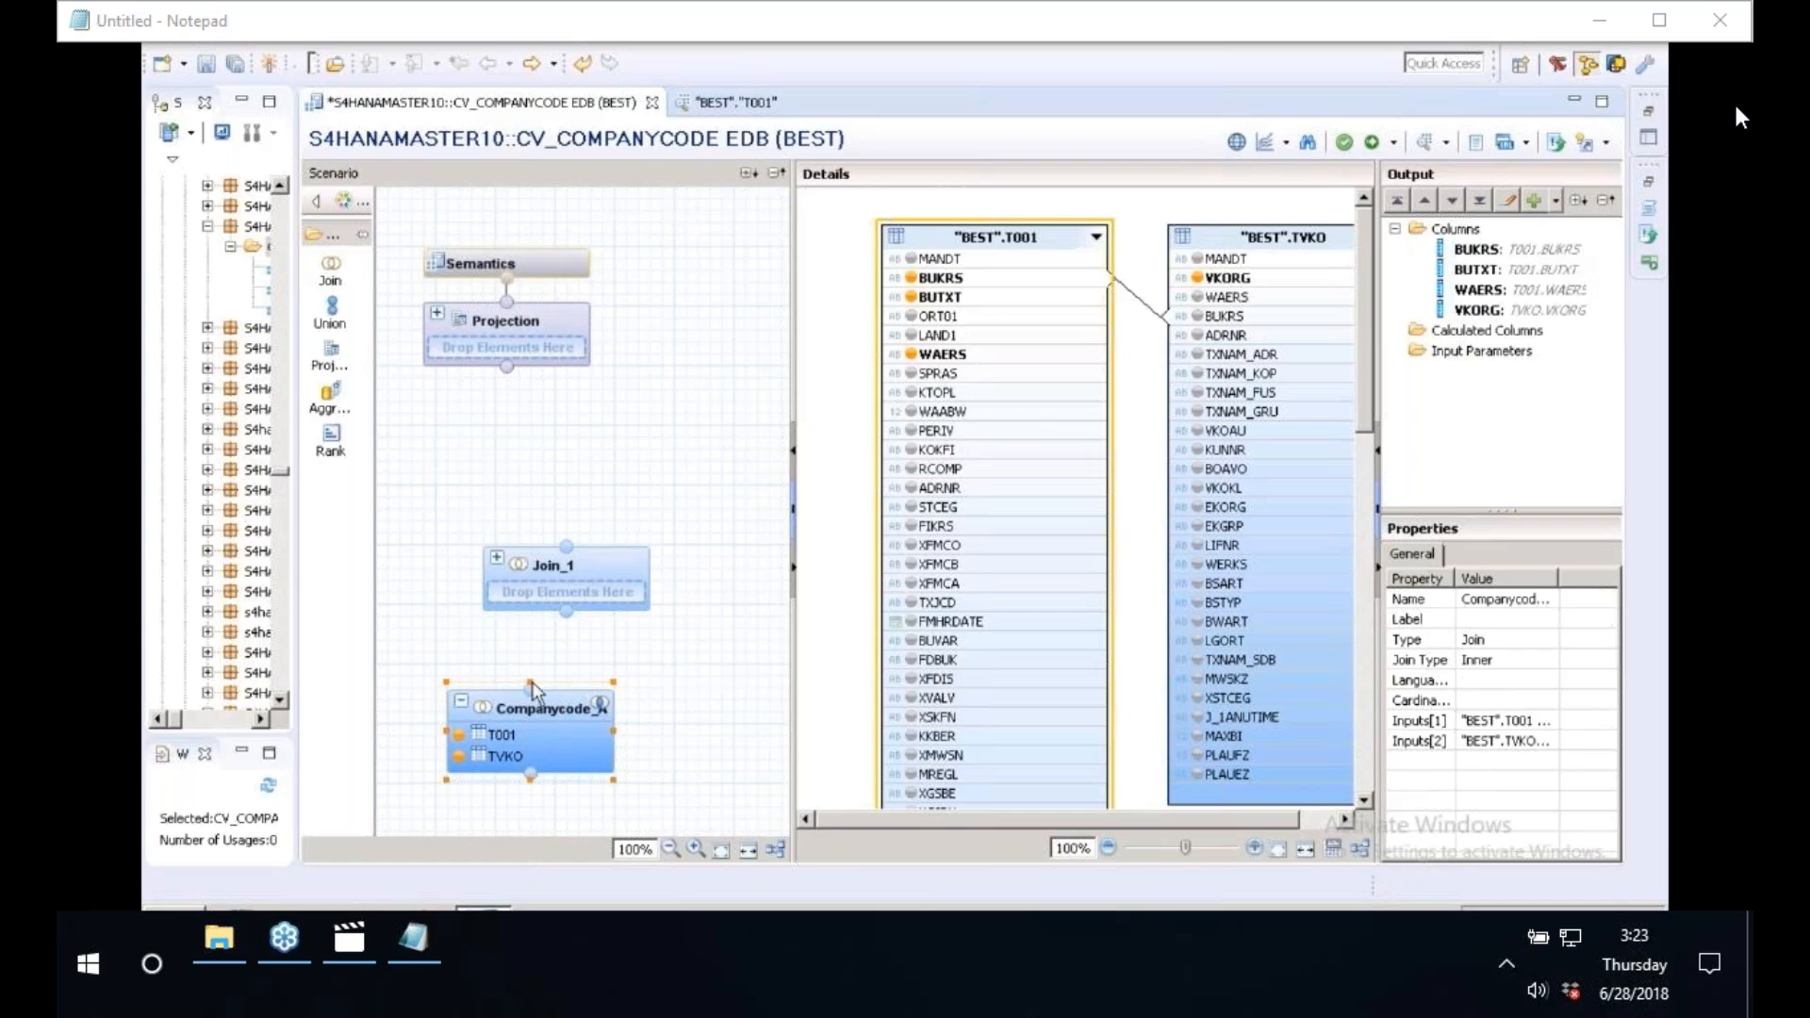
pyautogui.moveTo(534, 693)
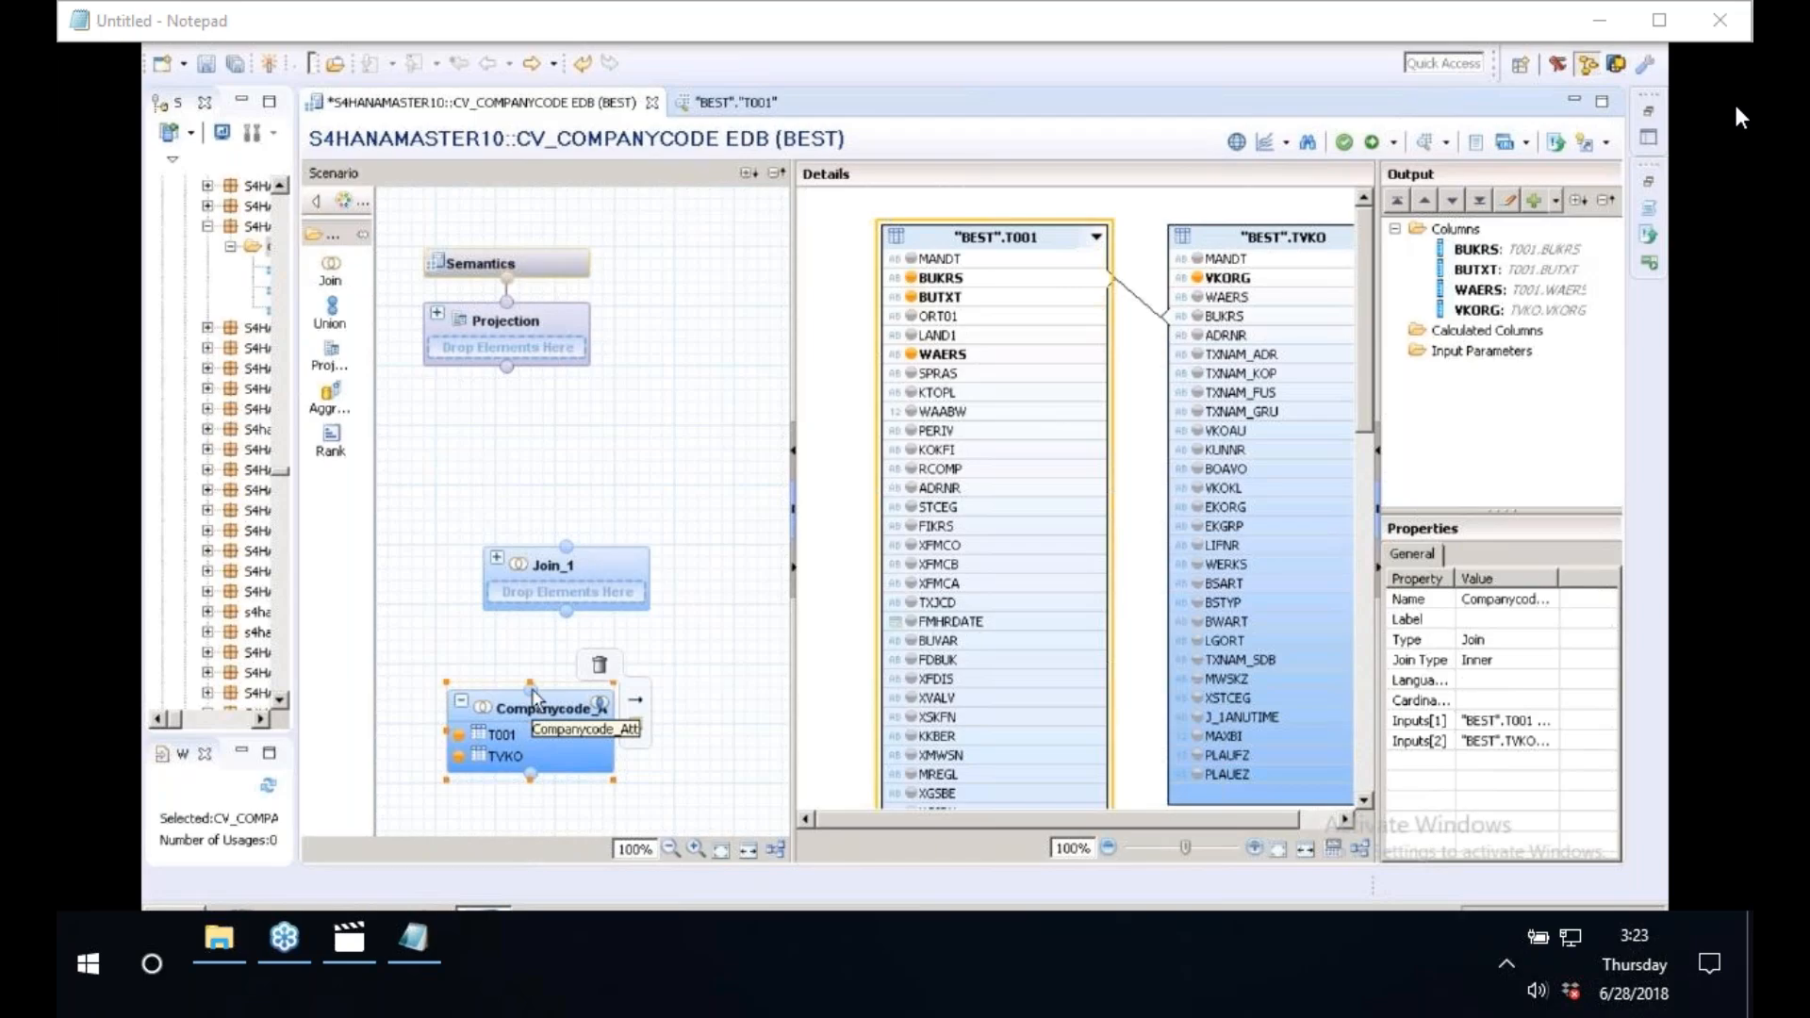
pyautogui.moveTo(532, 690); pyautogui.dragTo(568, 612)
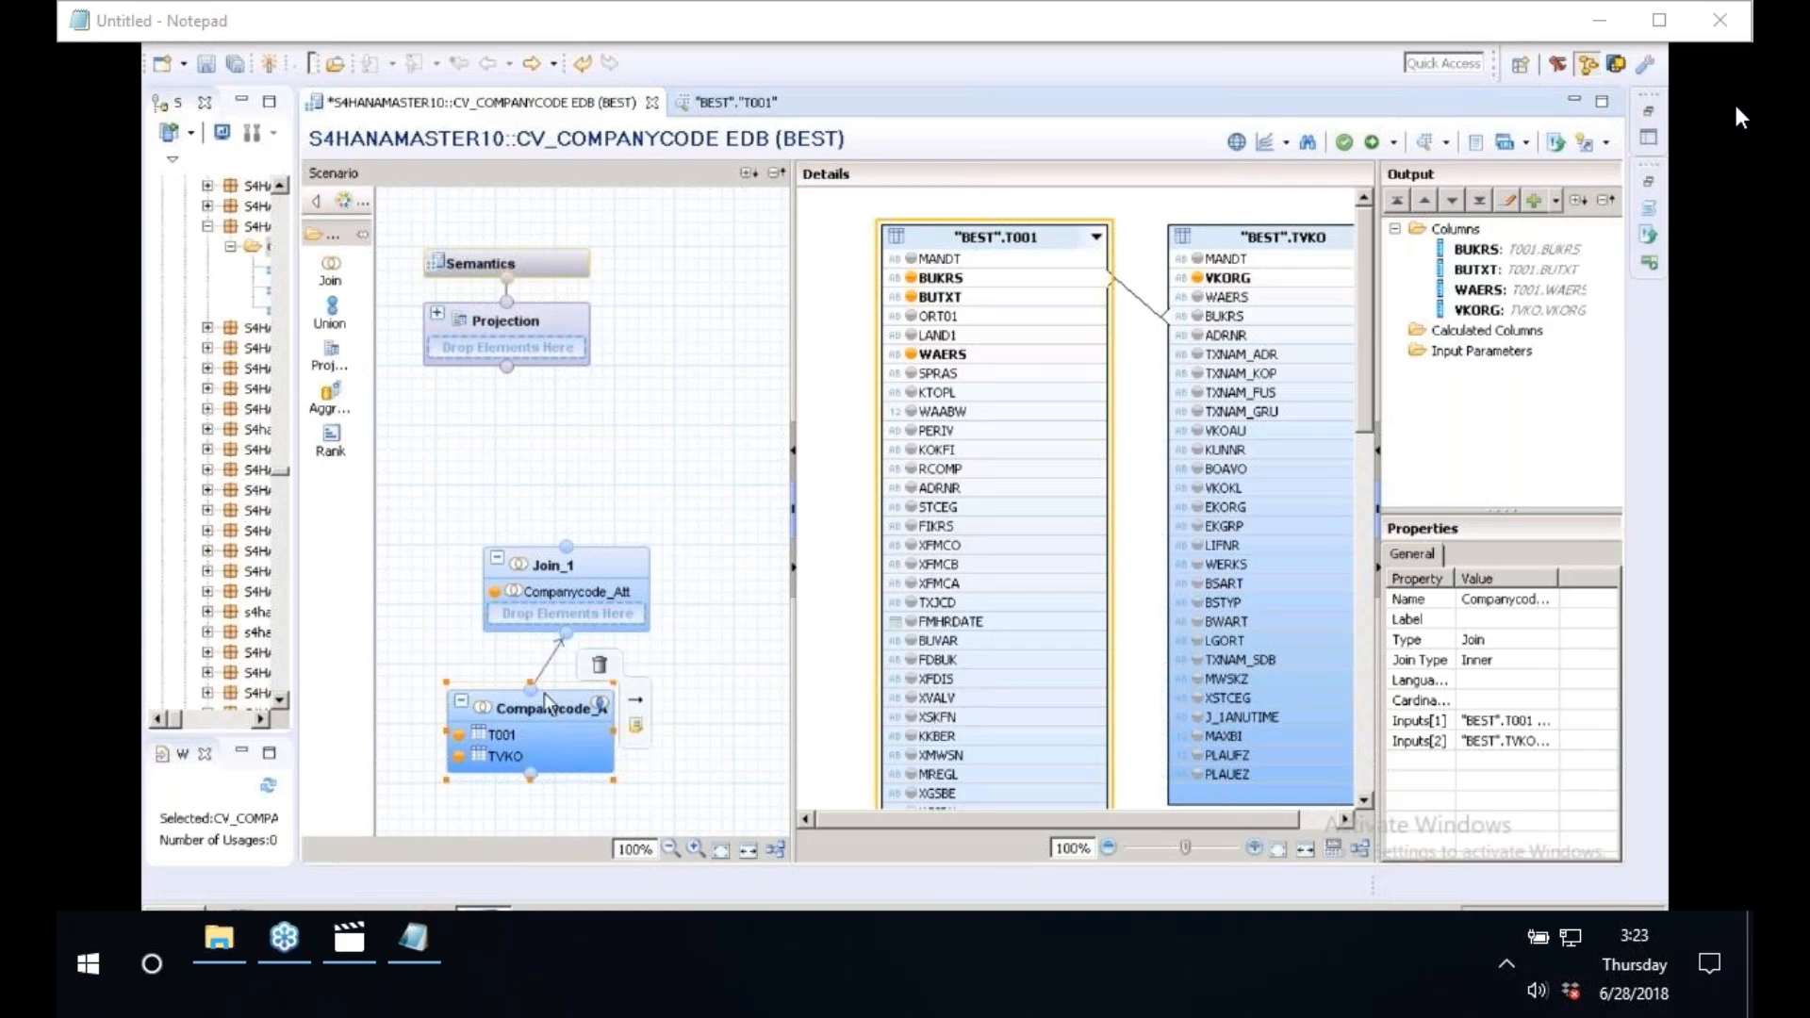
# - Rename the new join node above Companycode_Att to Currency_Text
pyautogui.moveTo(560, 575)
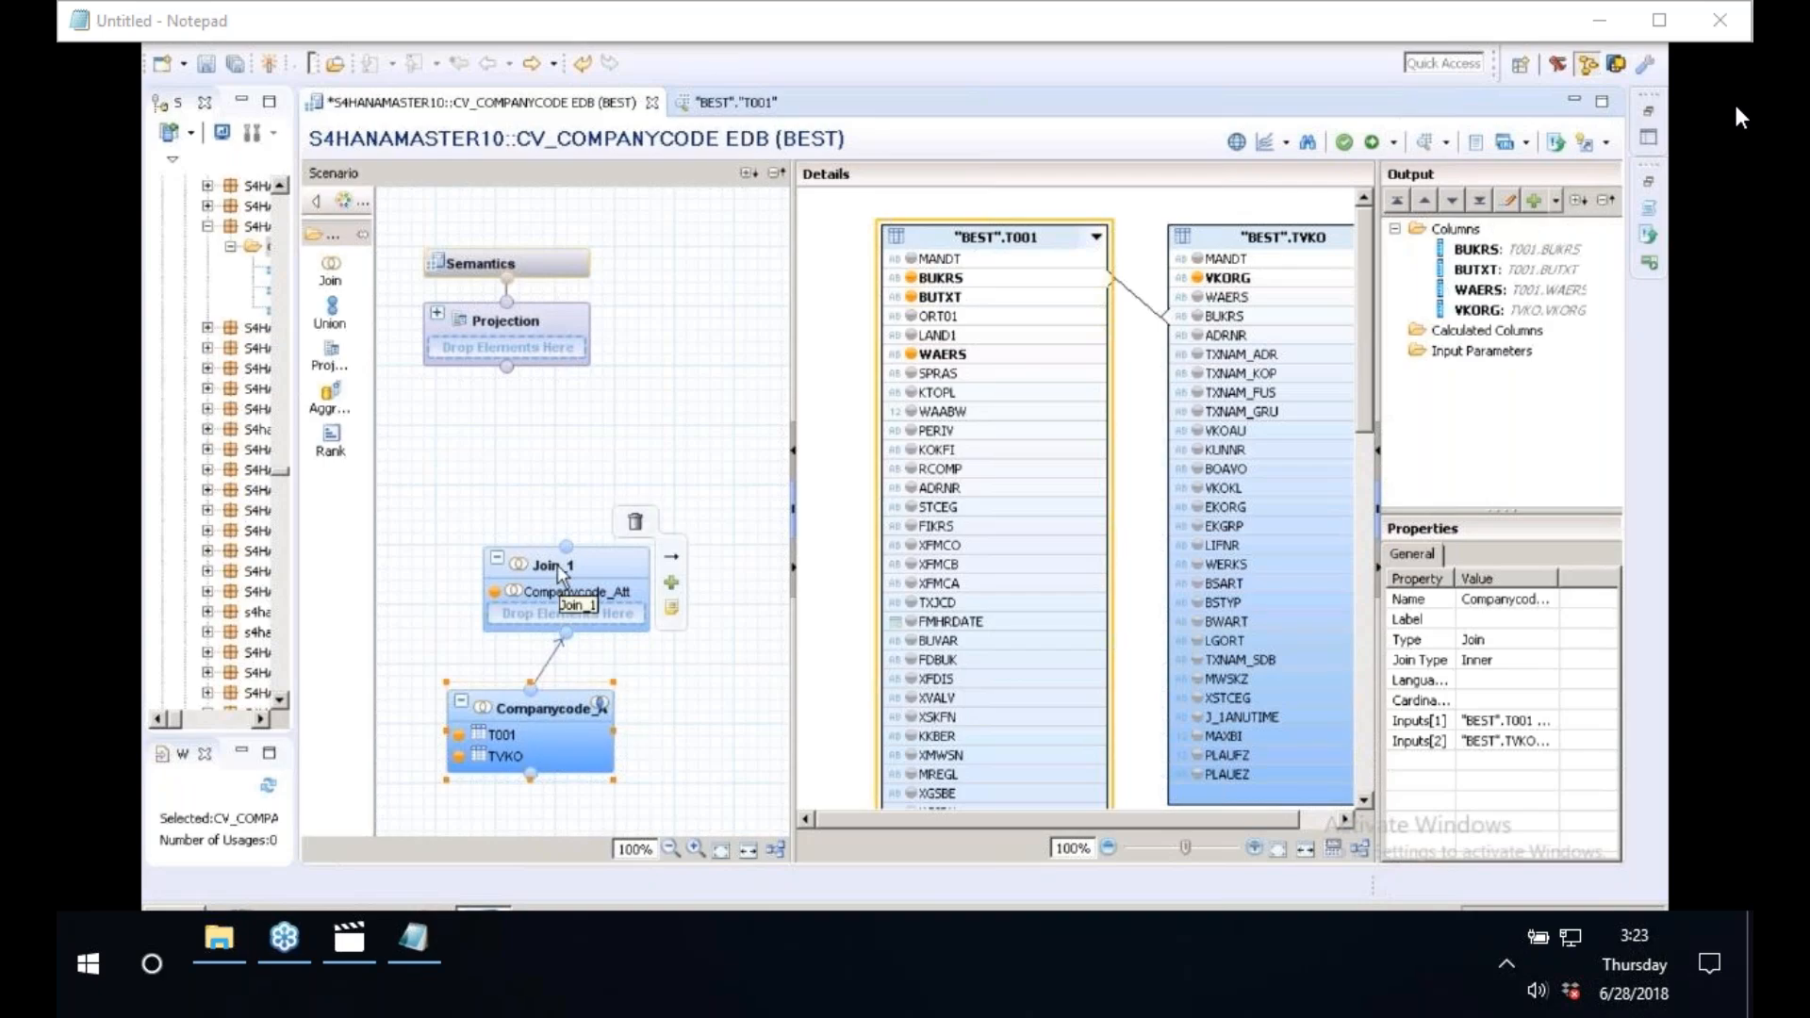
pyautogui.click(560, 575)
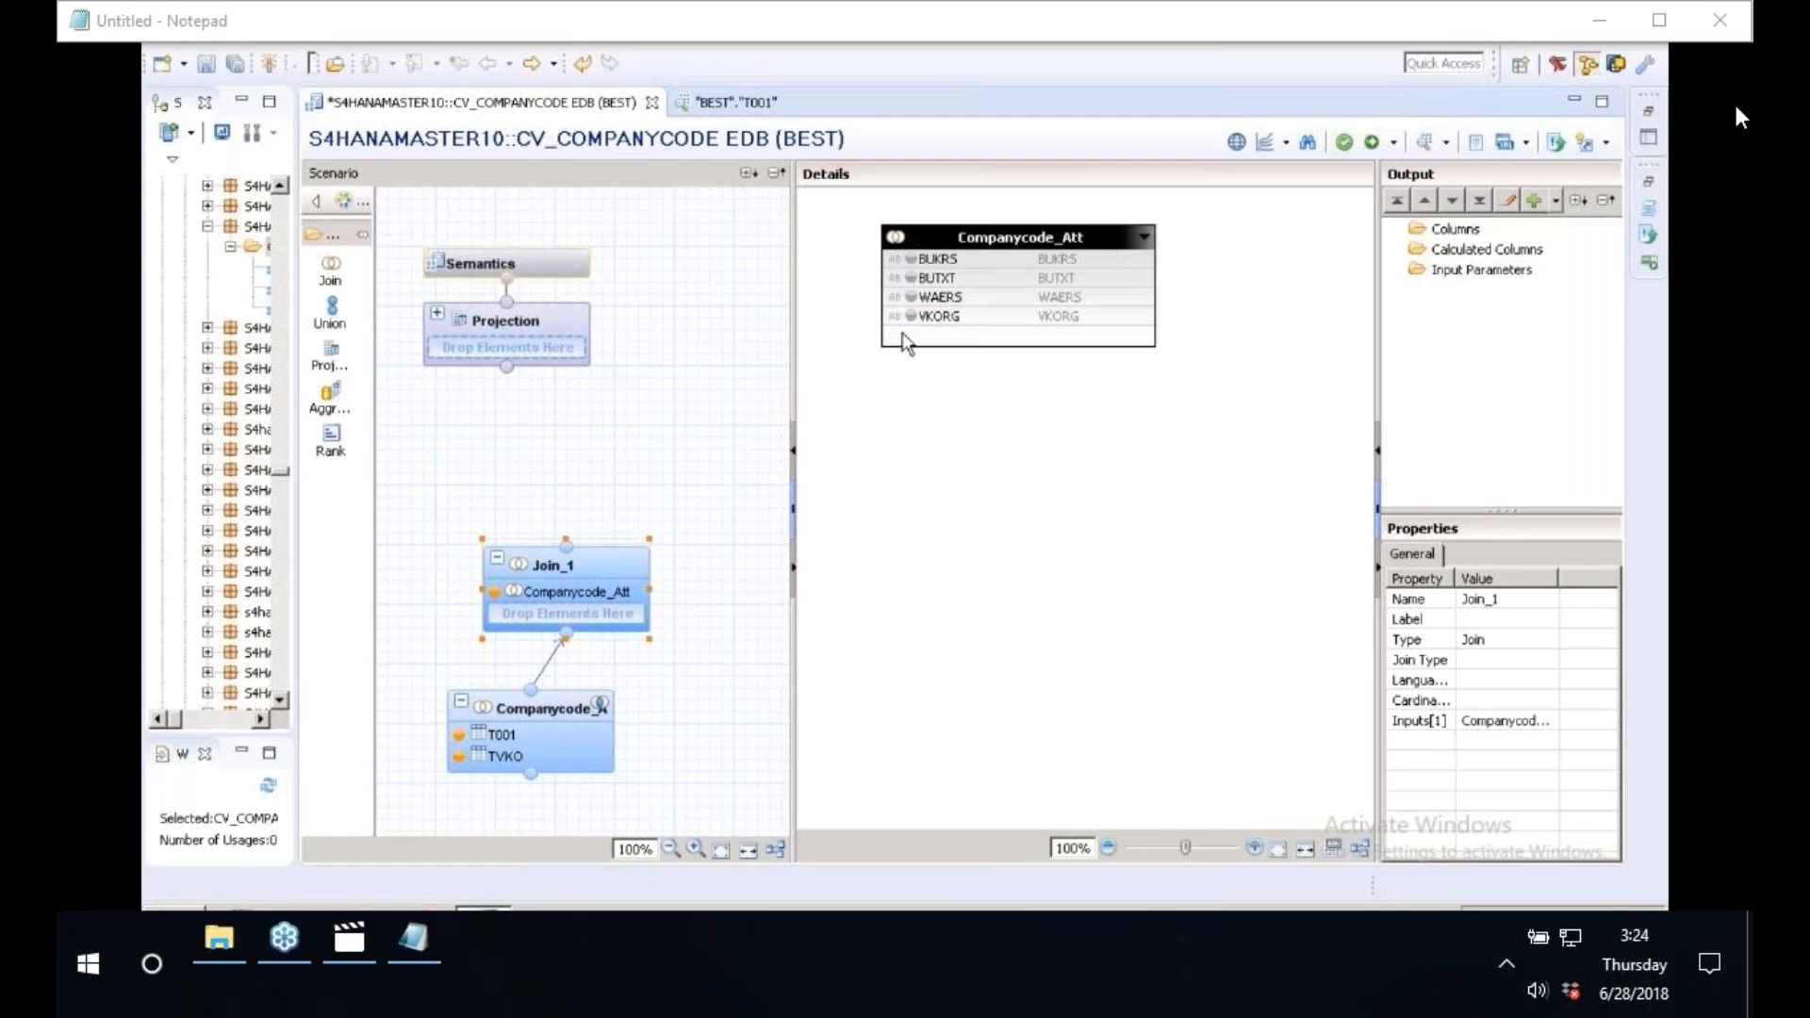
pyautogui.rightClick(564, 568)
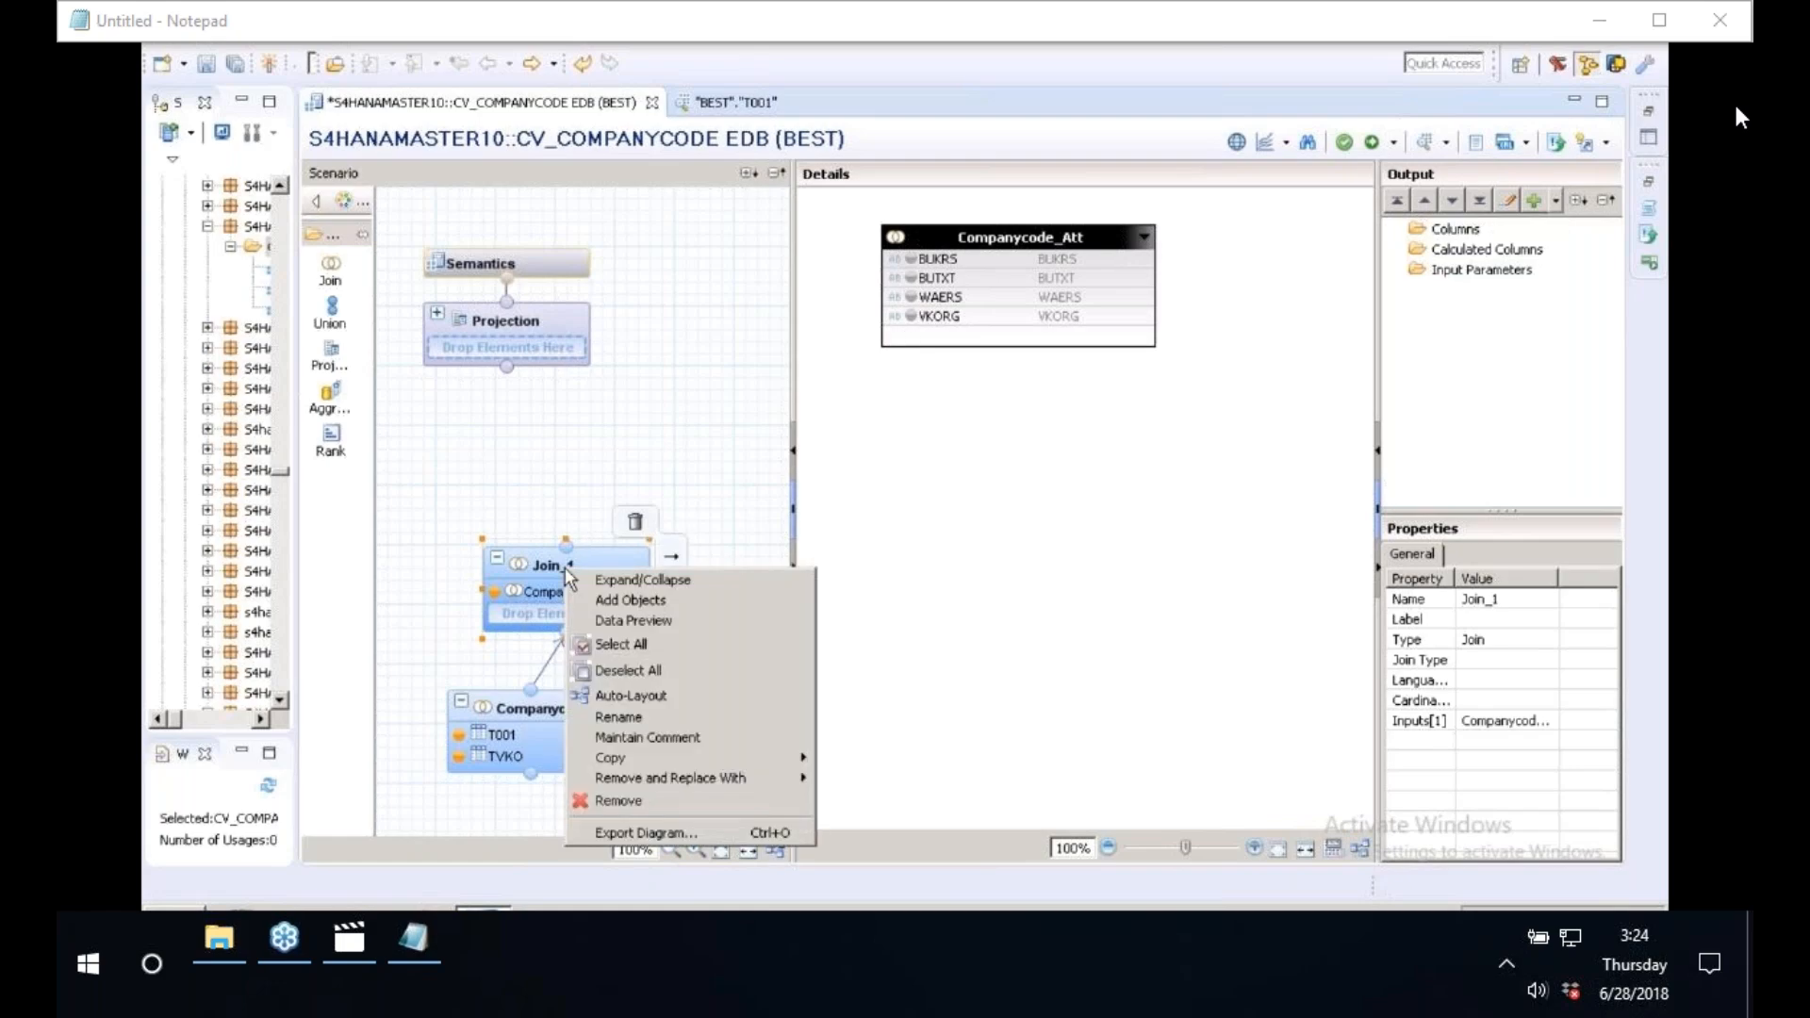
pyautogui.click(646, 726)
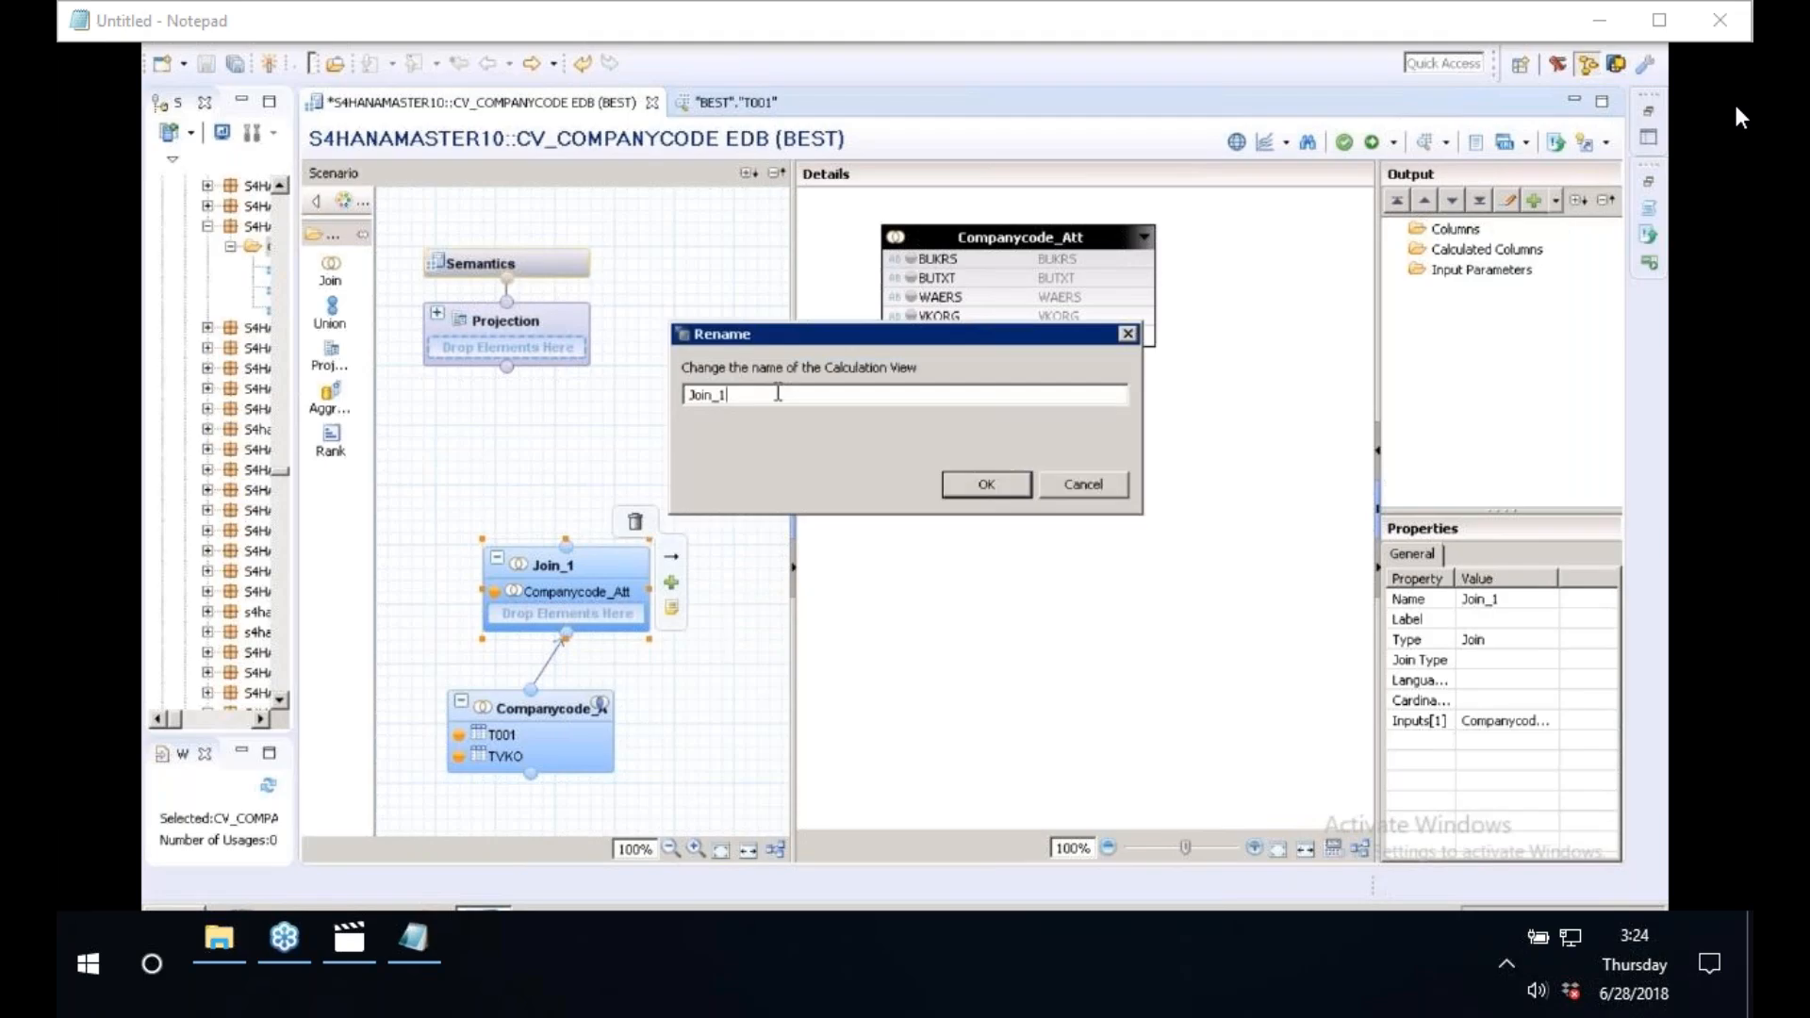
pyautogui.moveTo(785, 394); pyautogui.dragTo(688, 394)
pyautogui.press('BackSpace')
pyautogui.write('Currency_Text')
pyautogui.click(980, 486)
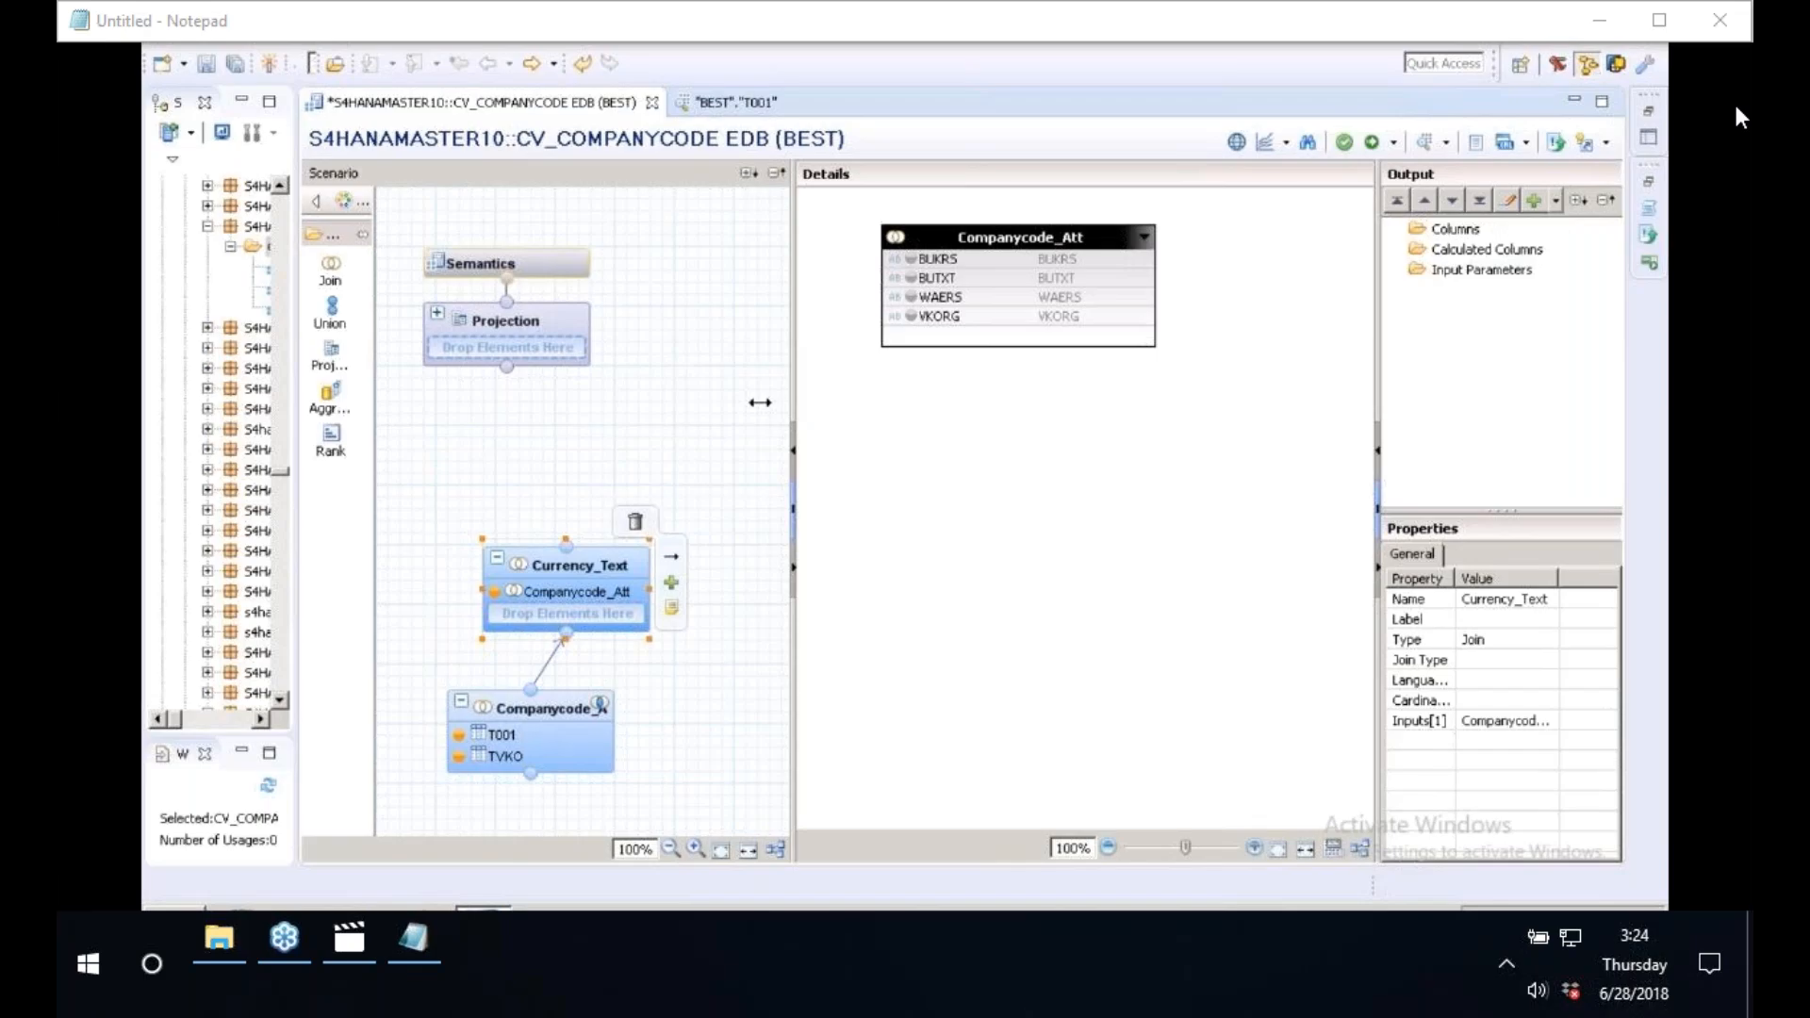
# - Add table TCURT from schema BEST as the second source of the Currency_Text join
pyautogui.moveTo(760, 402); pyautogui.dragTo(684, 402)
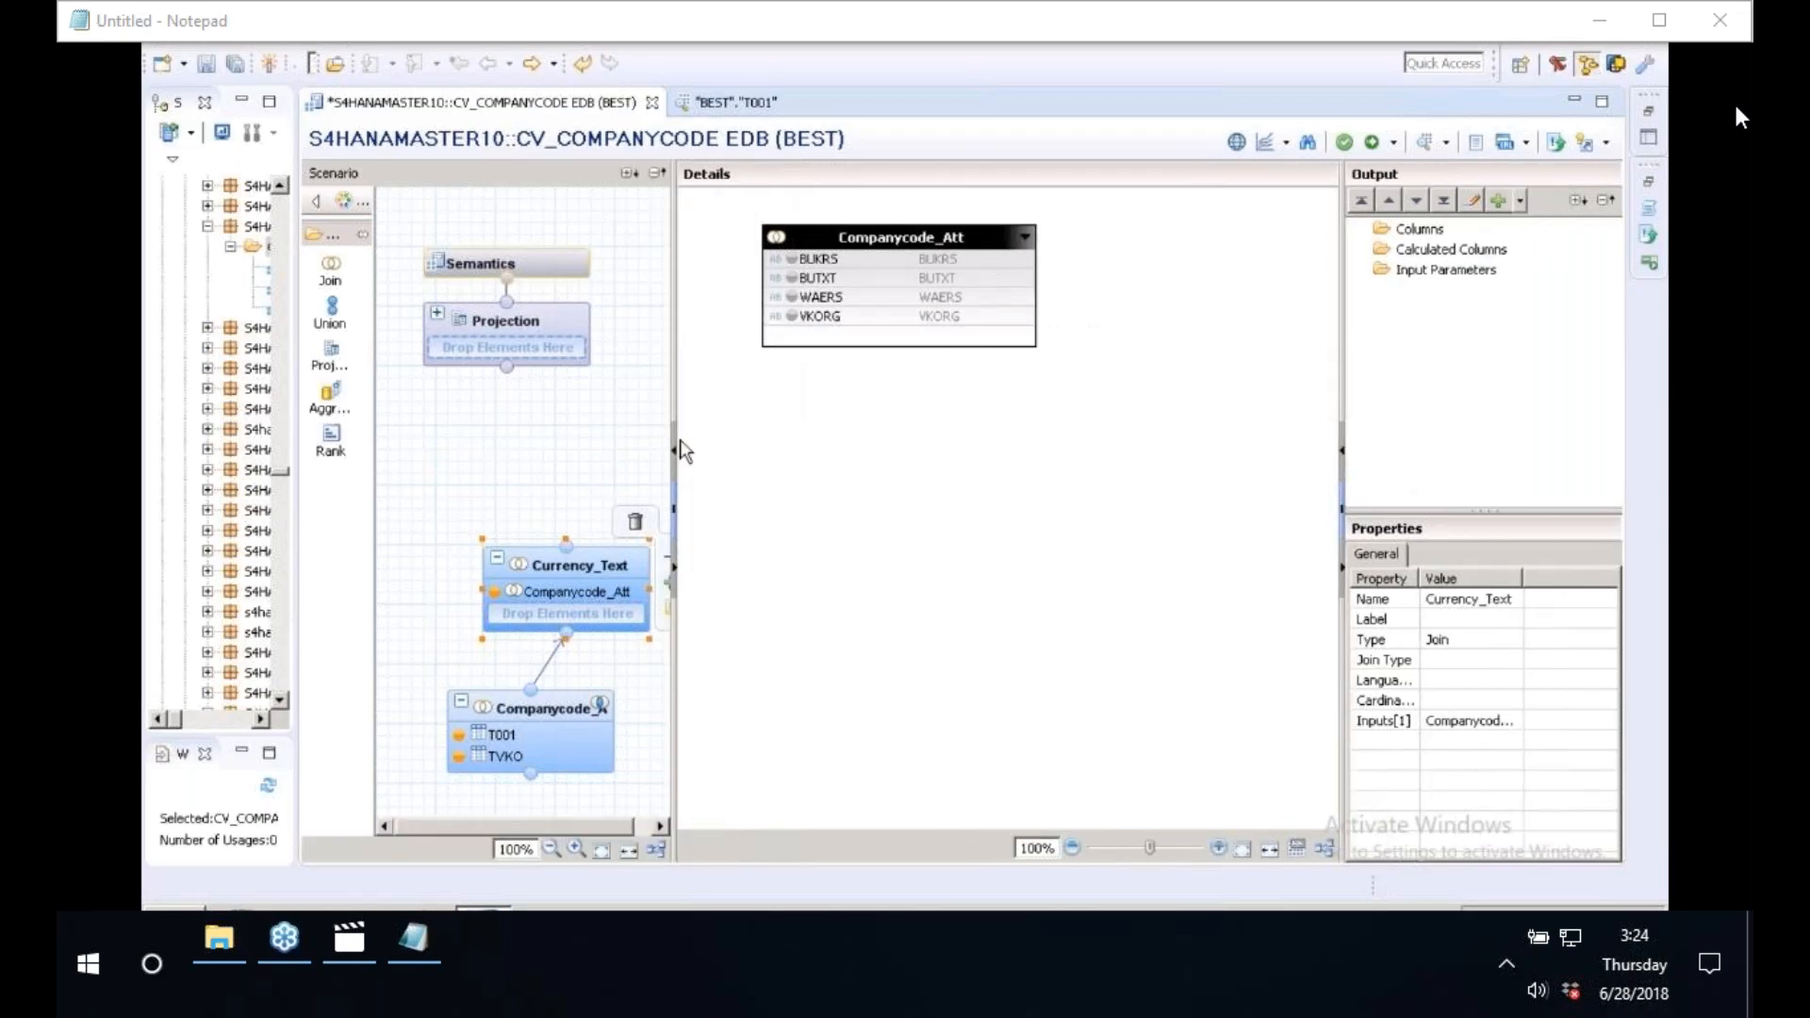
pyautogui.moveTo(697, 413); pyautogui.dragTo(741, 413)
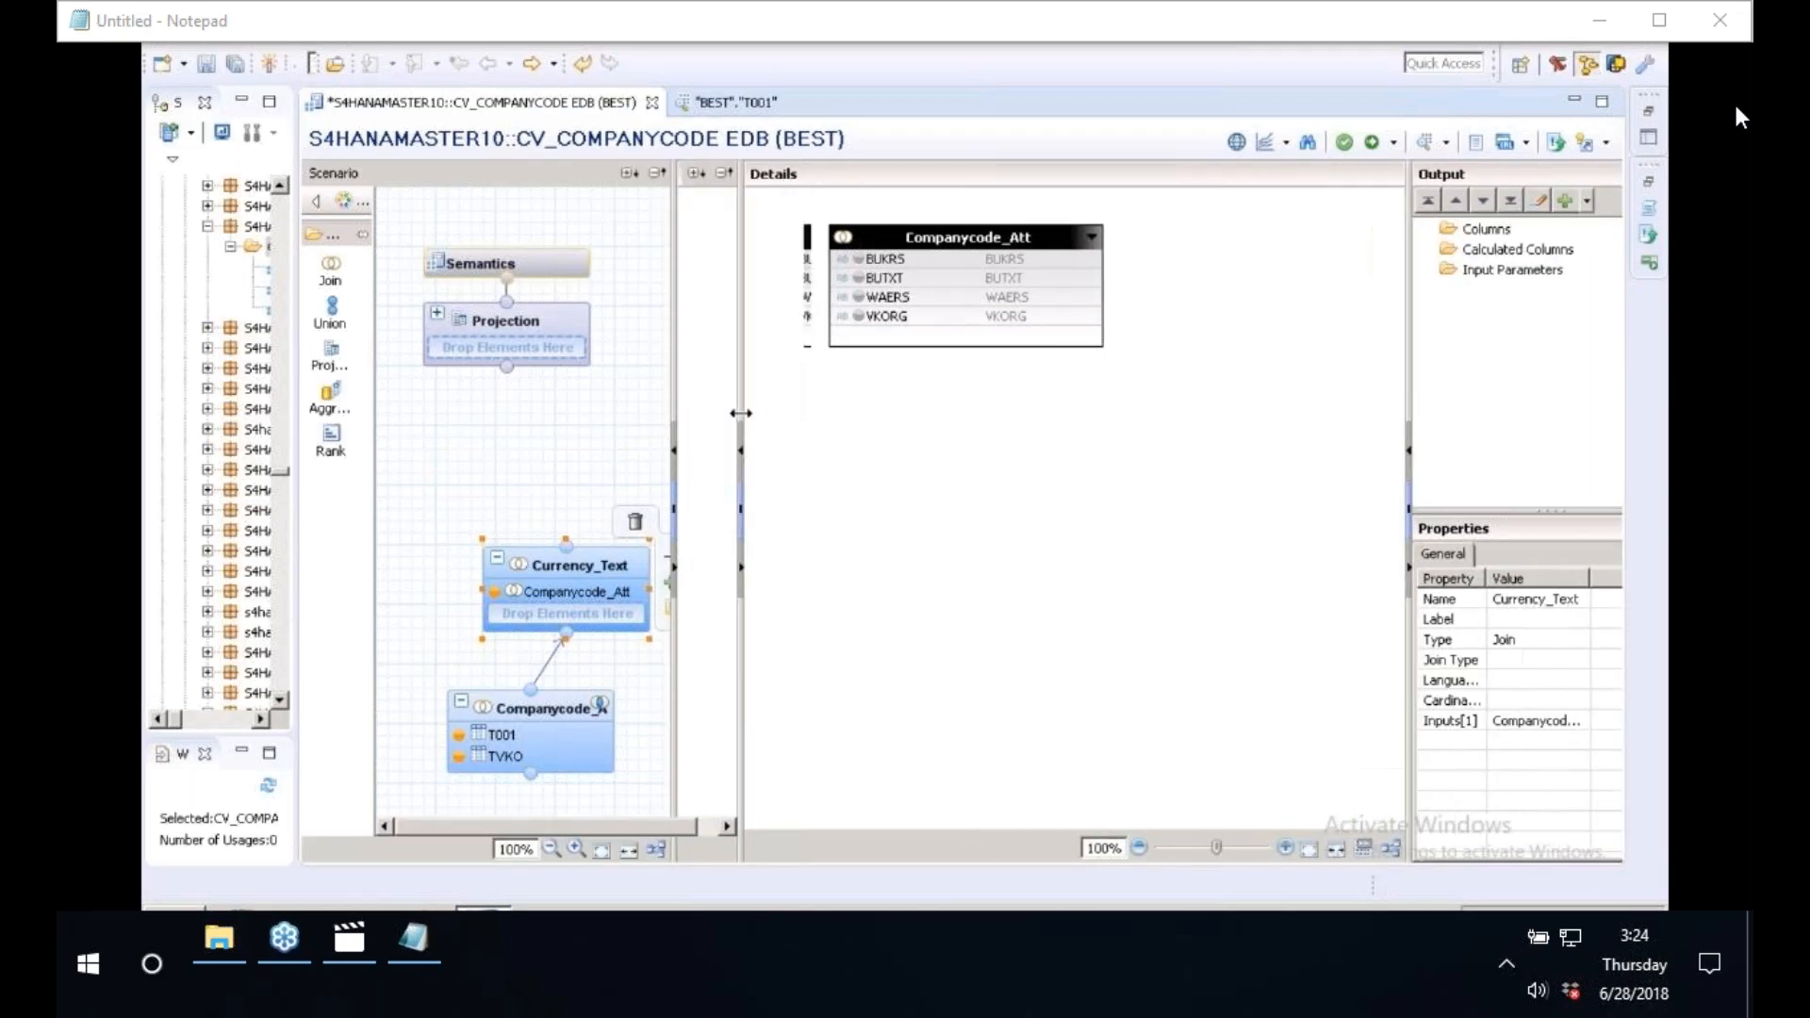
pyautogui.hotkey('ctrl', 'f')
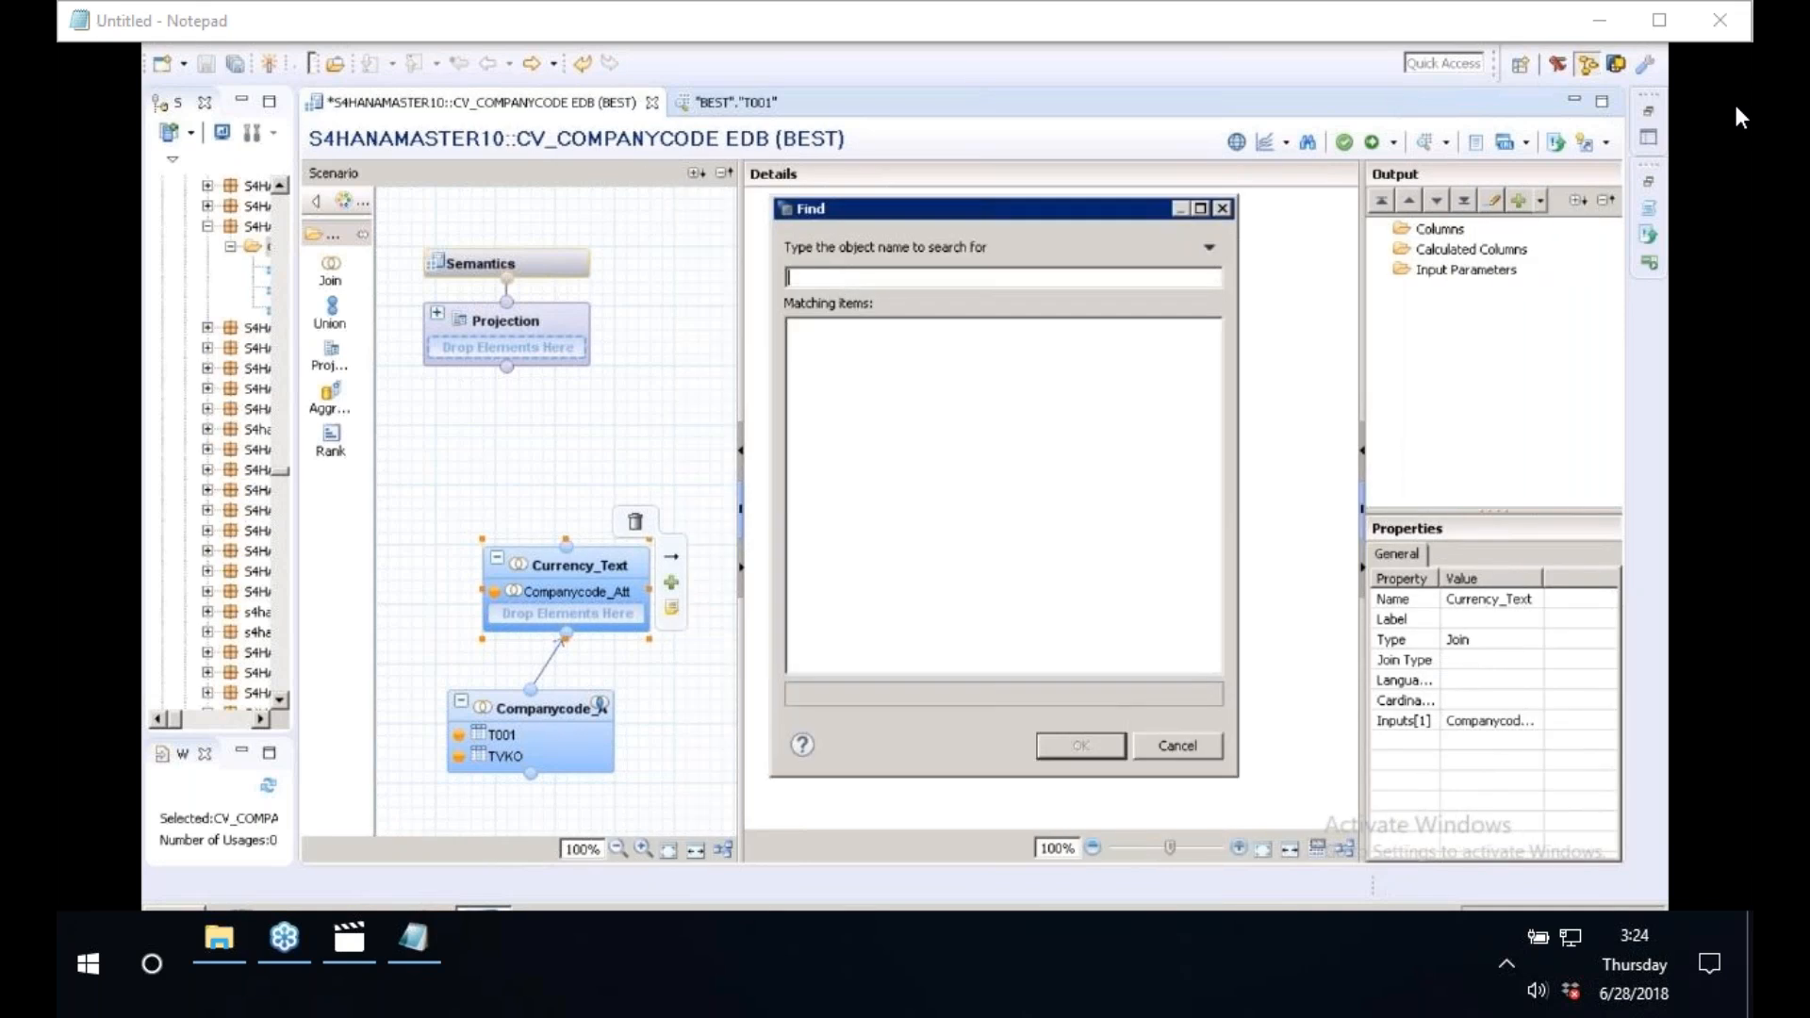
pyautogui.write('TCURT')
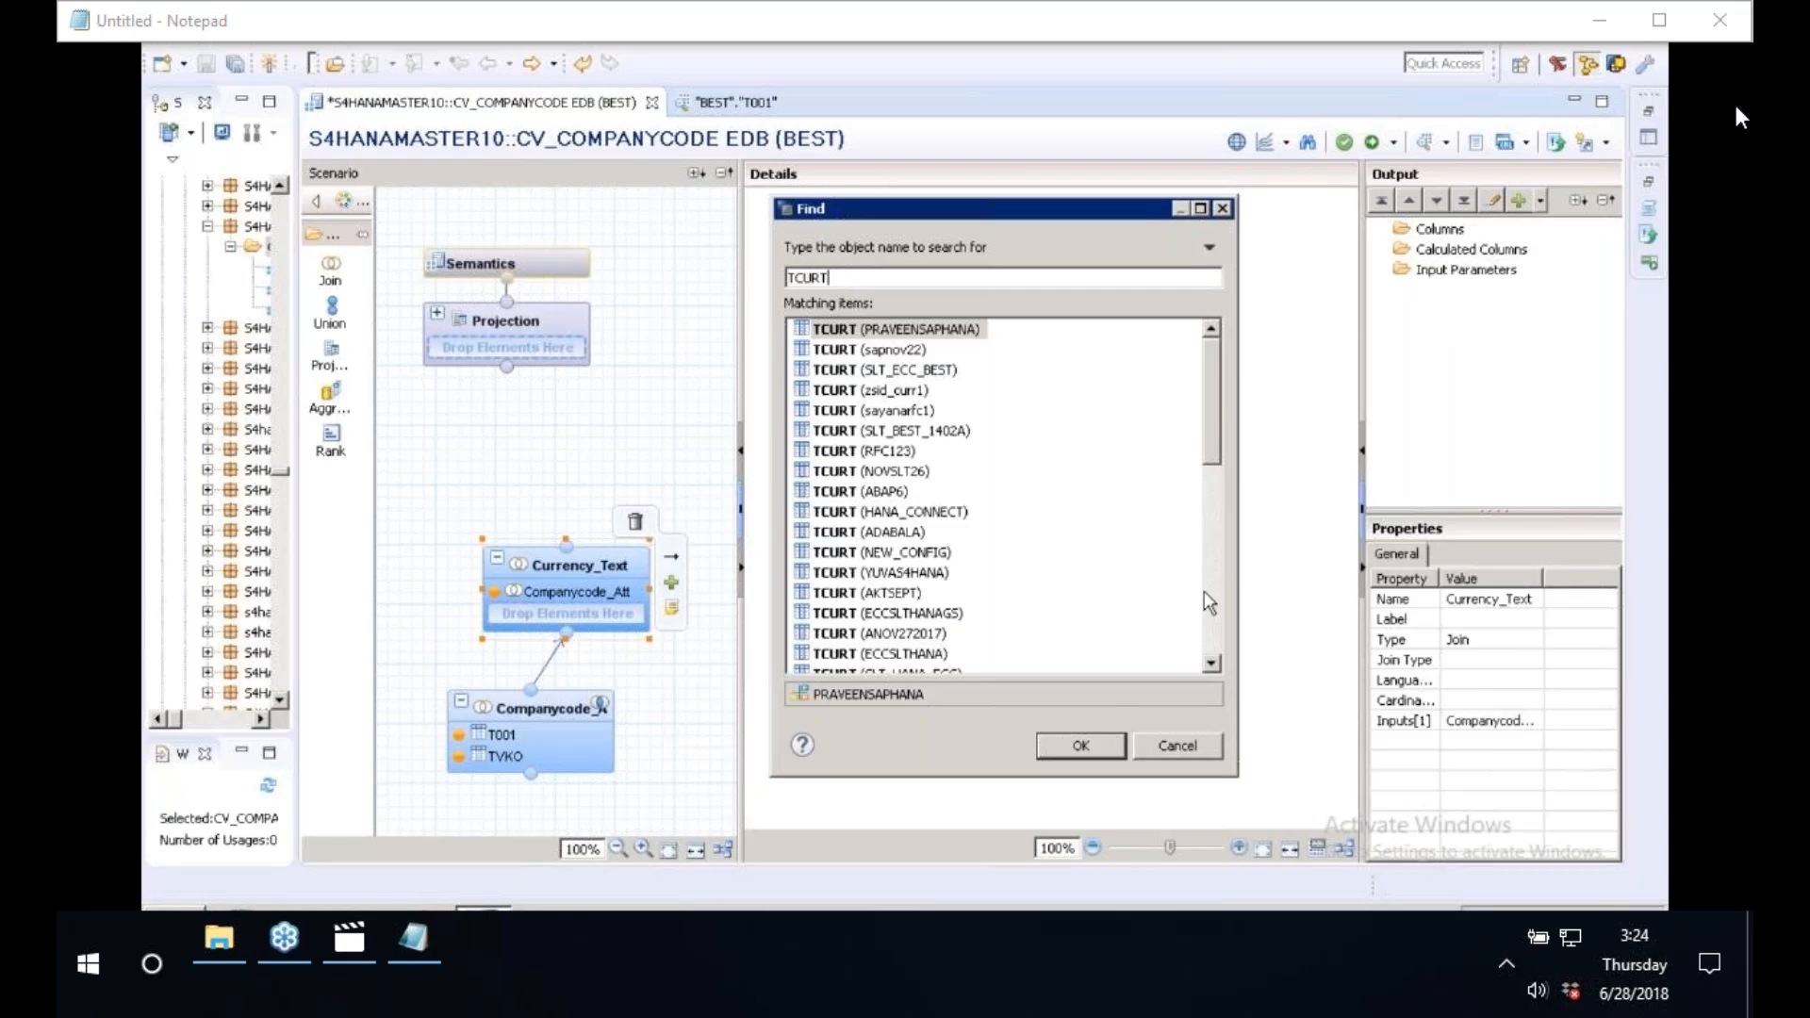
pyautogui.scroll(-6, 1037, 556)
pyautogui.click(854, 350)
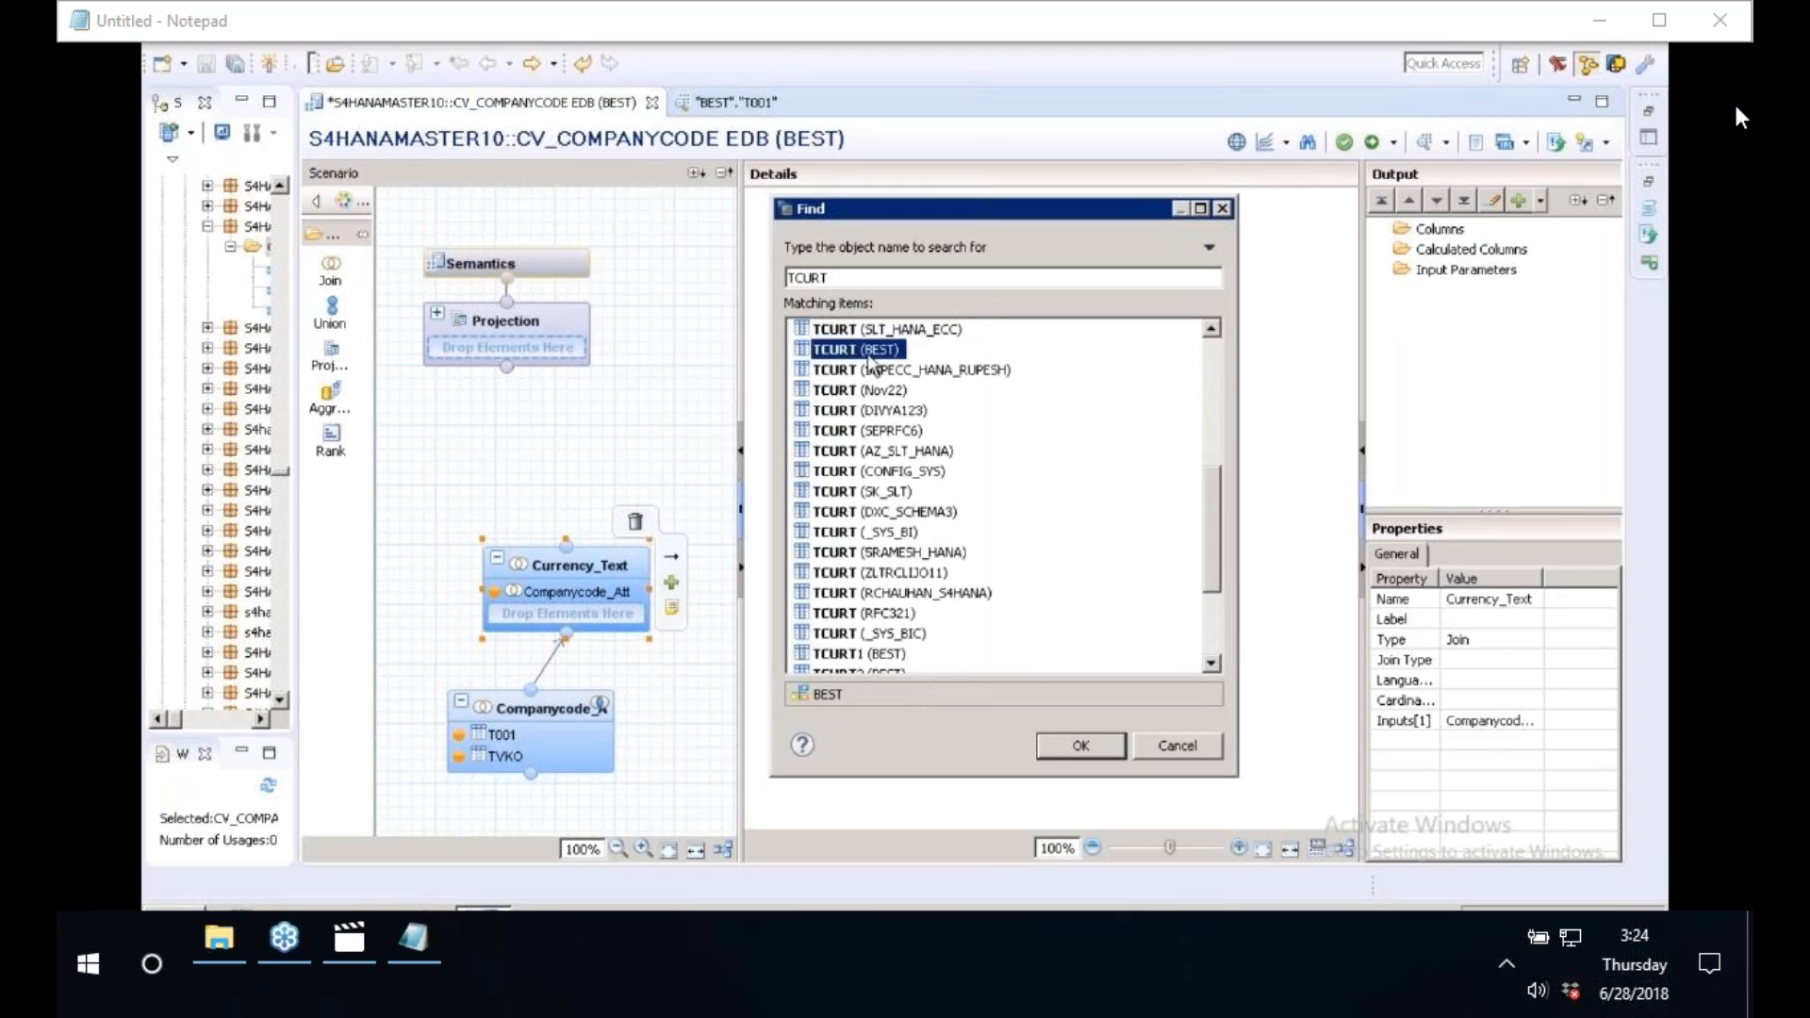
pyautogui.click(1049, 748)
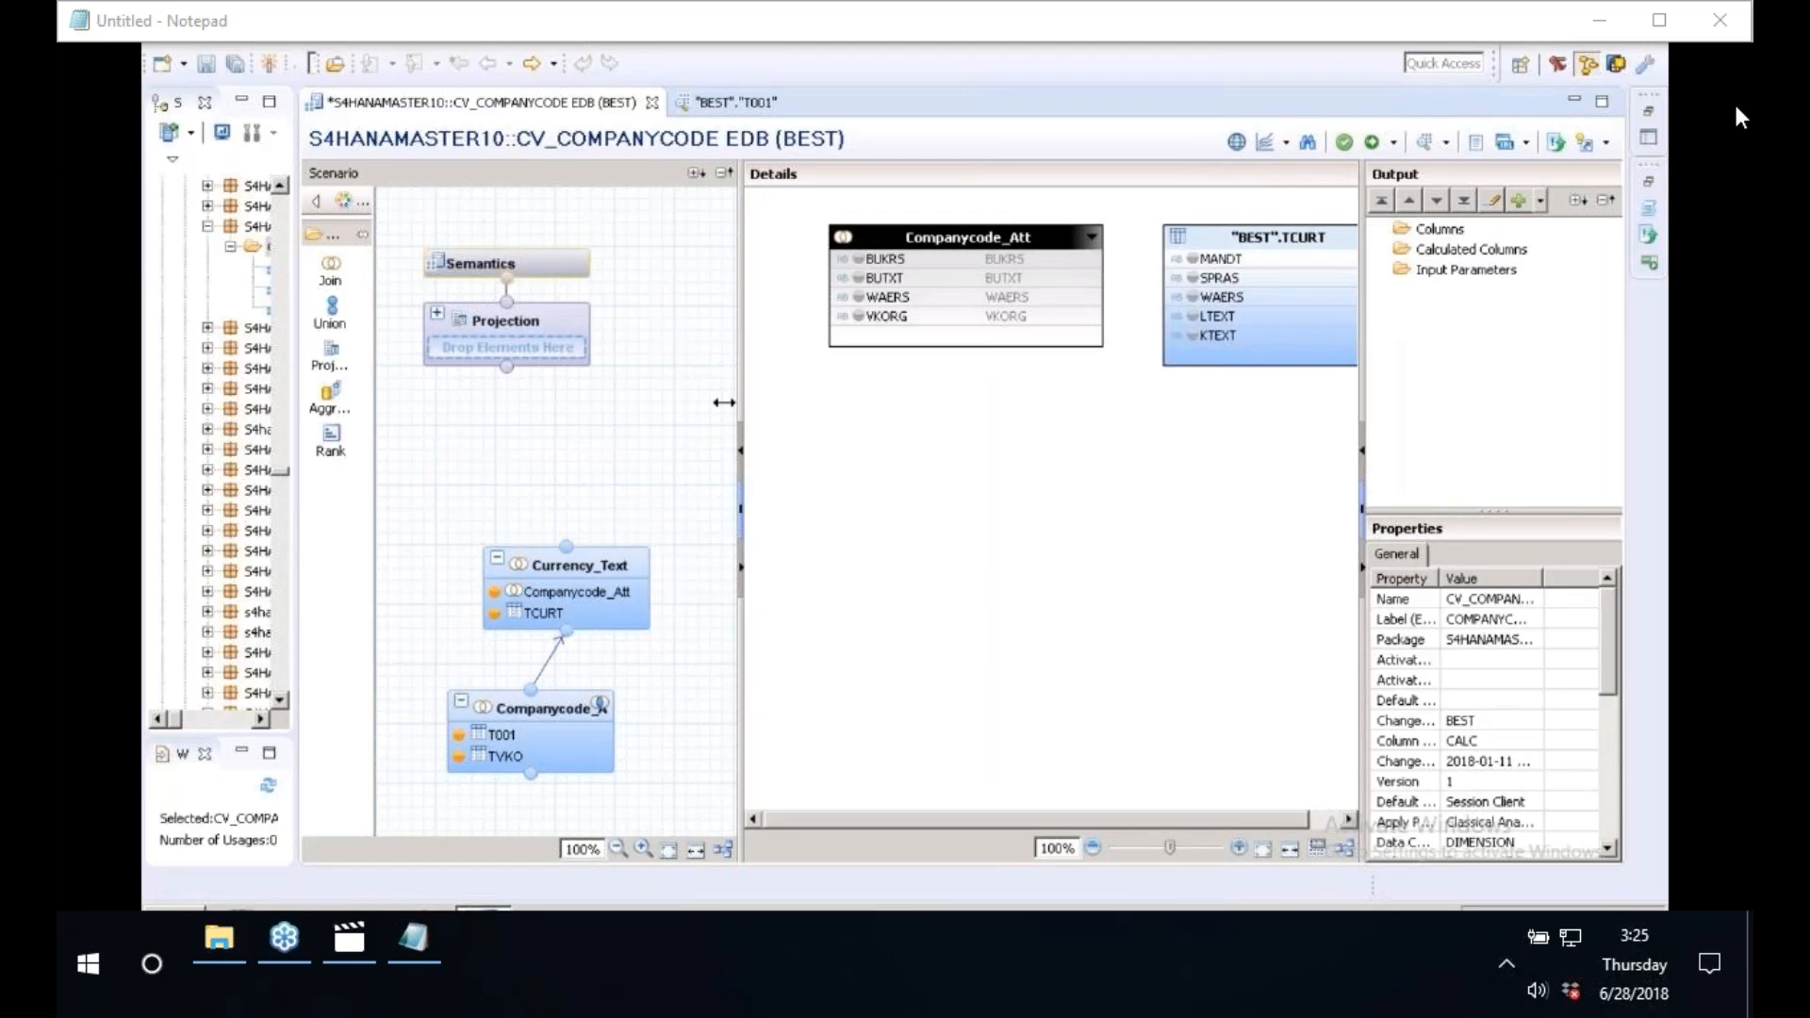
# - Join WAERS of Companycode_Att to WAERS of TCURT in the Currency_Text node
pyautogui.moveTo(724, 402); pyautogui.dragTo(685, 403)
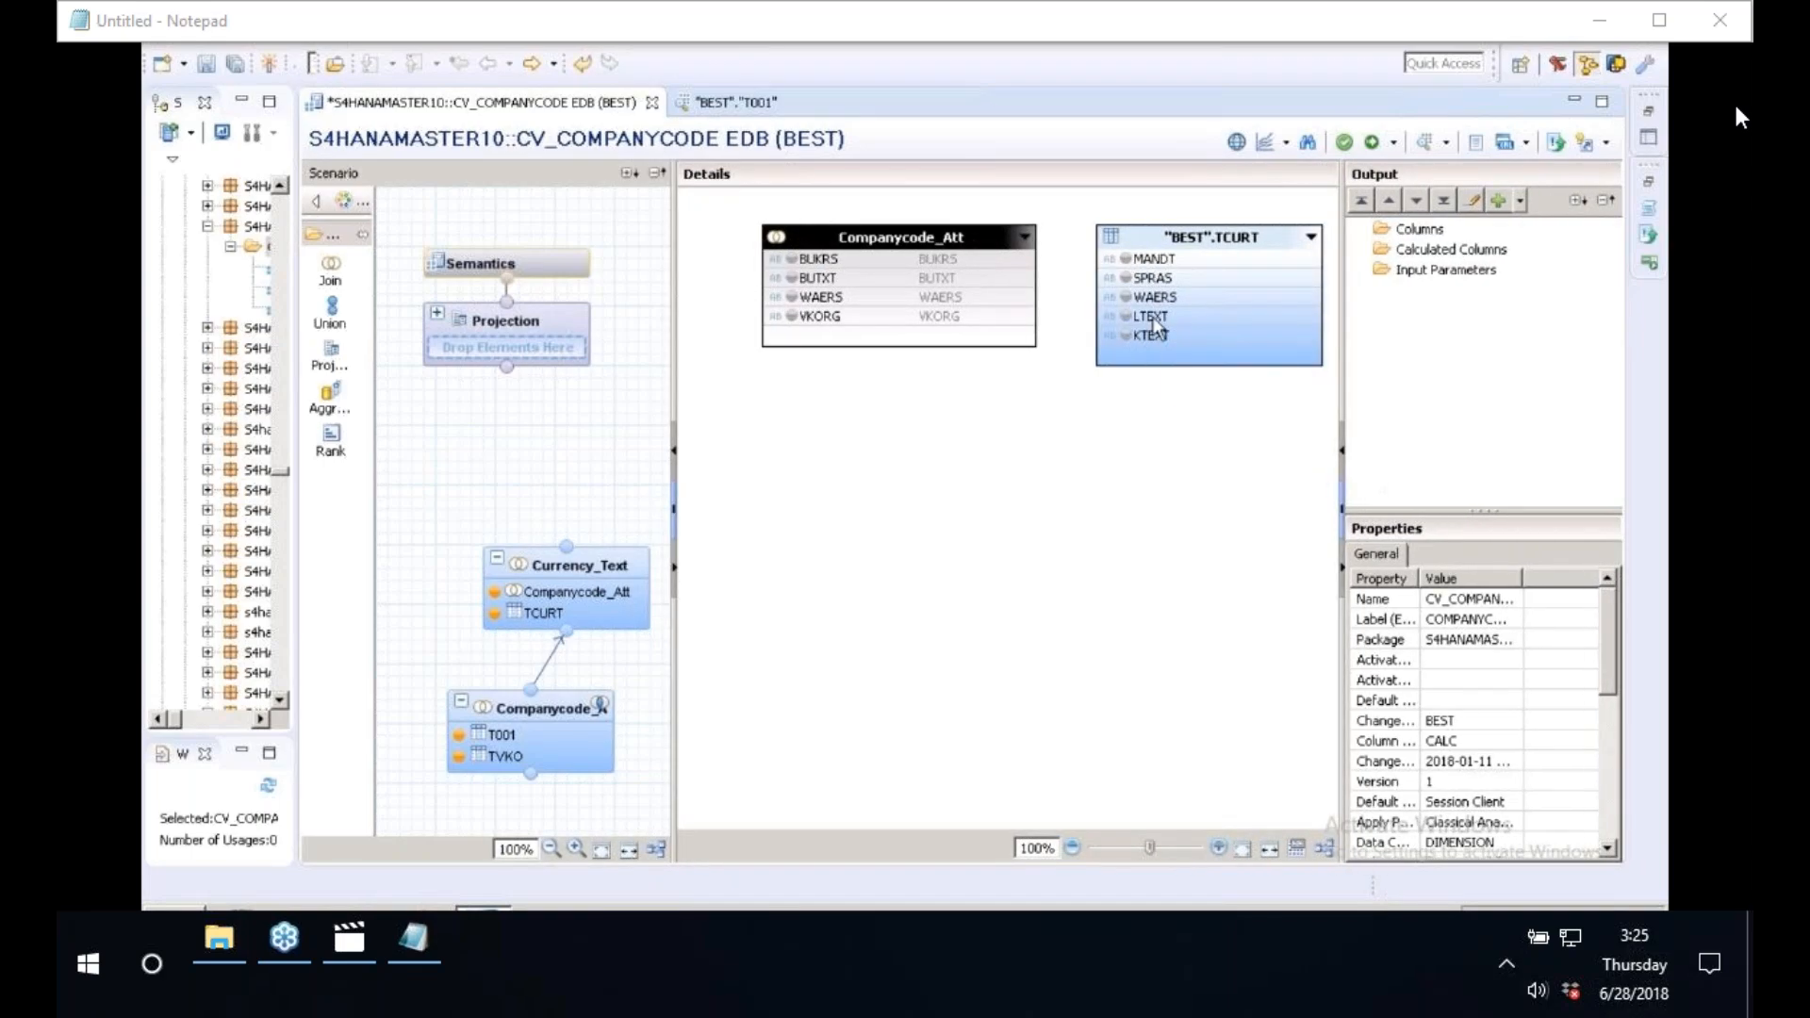
pyautogui.click(1020, 296)
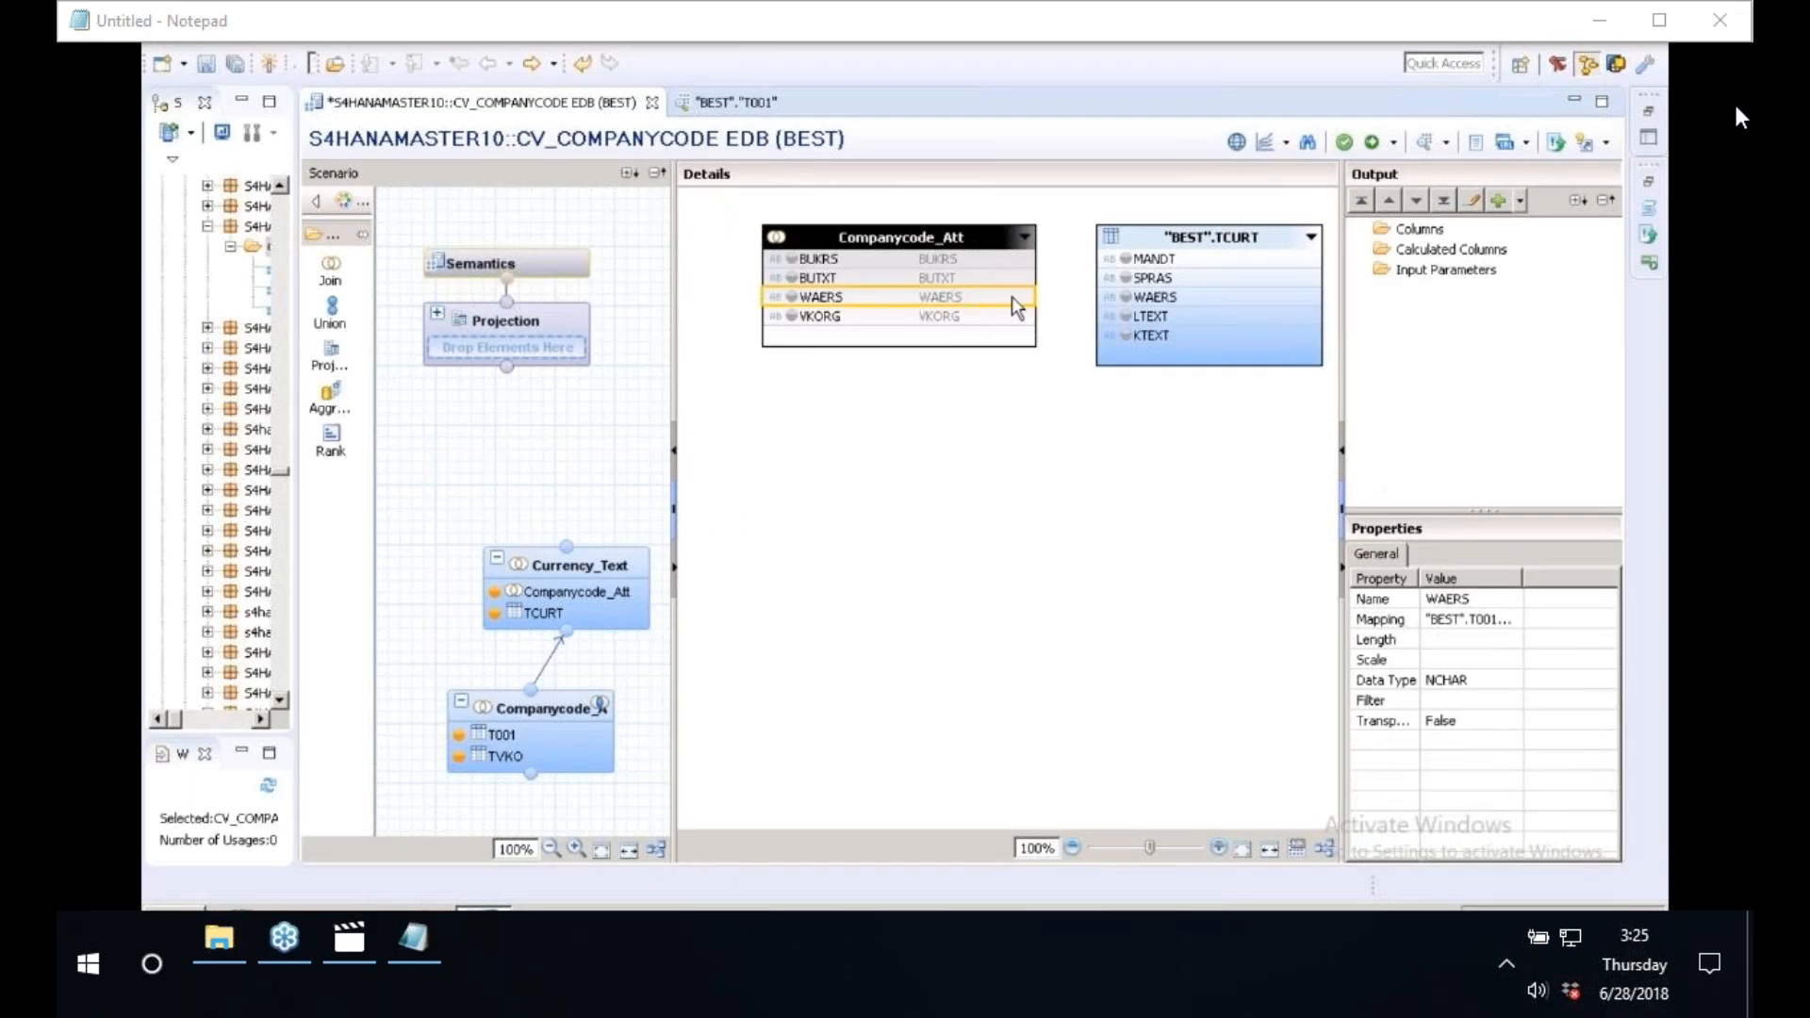
pyautogui.moveTo(1012, 296); pyautogui.dragTo(1125, 306)
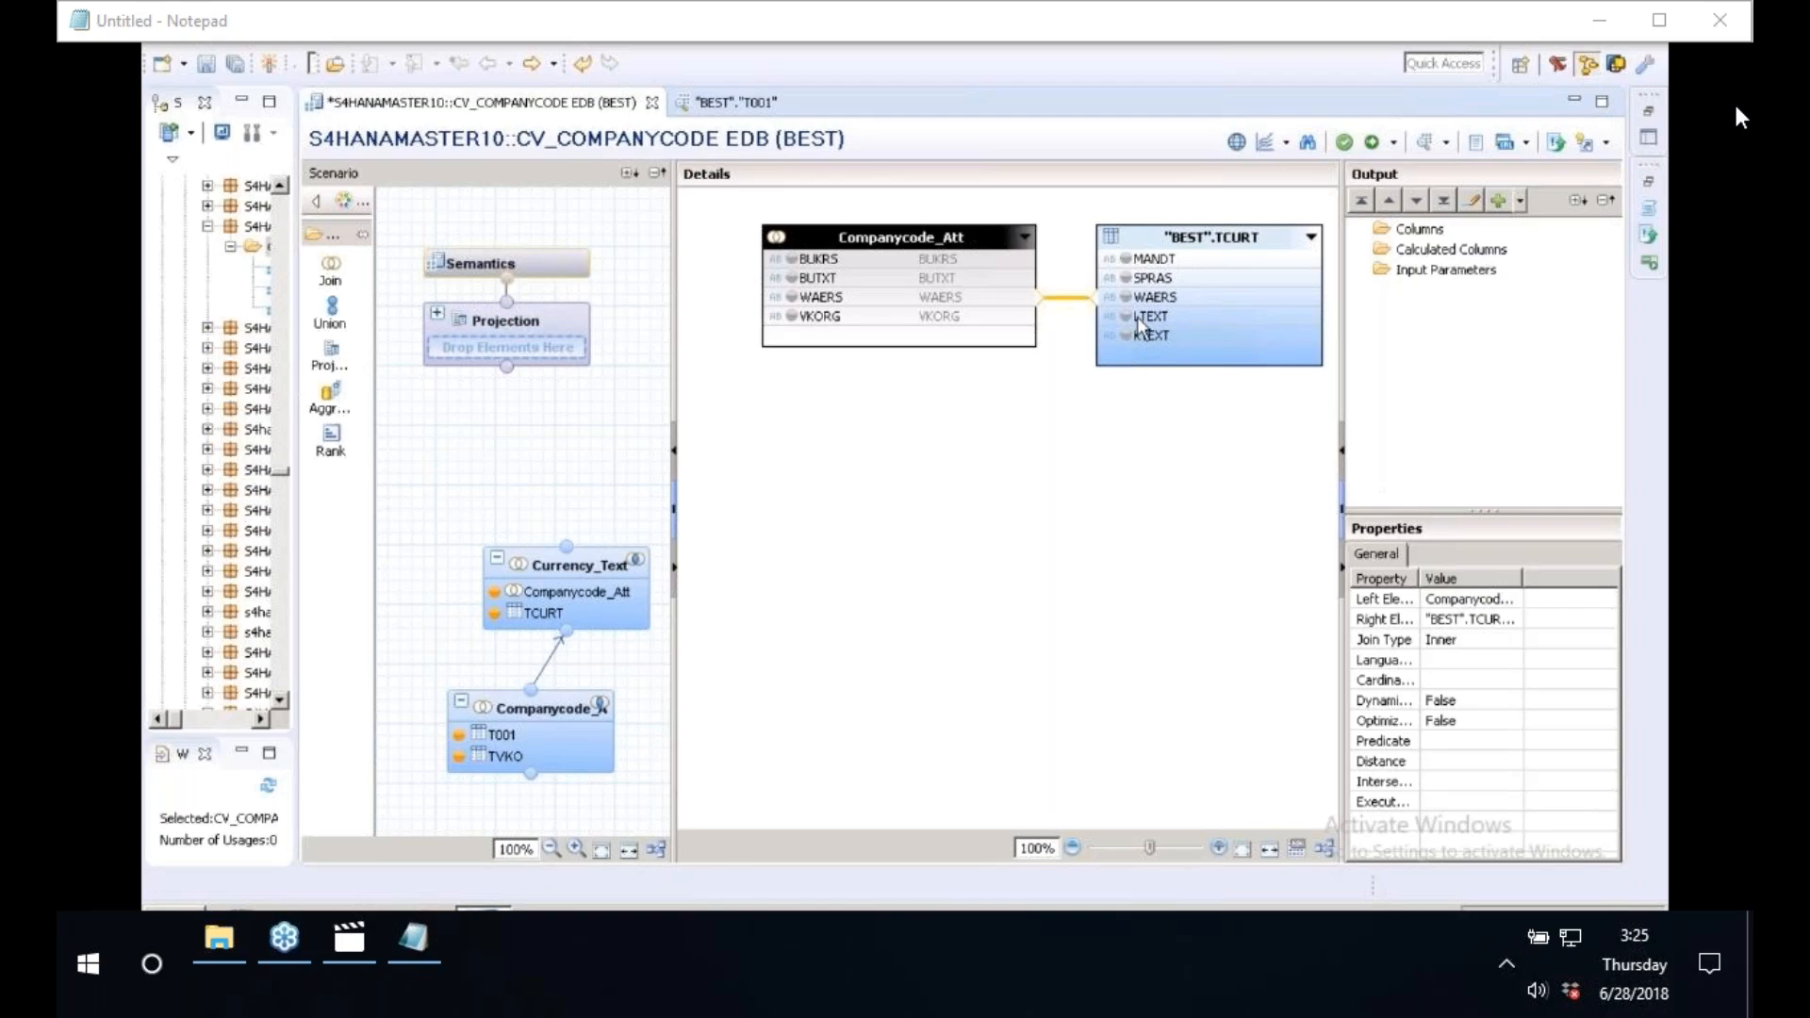
# - Add BUKRS, BUTXT, WAERS and VKORG from Companycode_Att and LTEXT from TCURT to the join's output columns
pyautogui.moveTo(1137, 316)
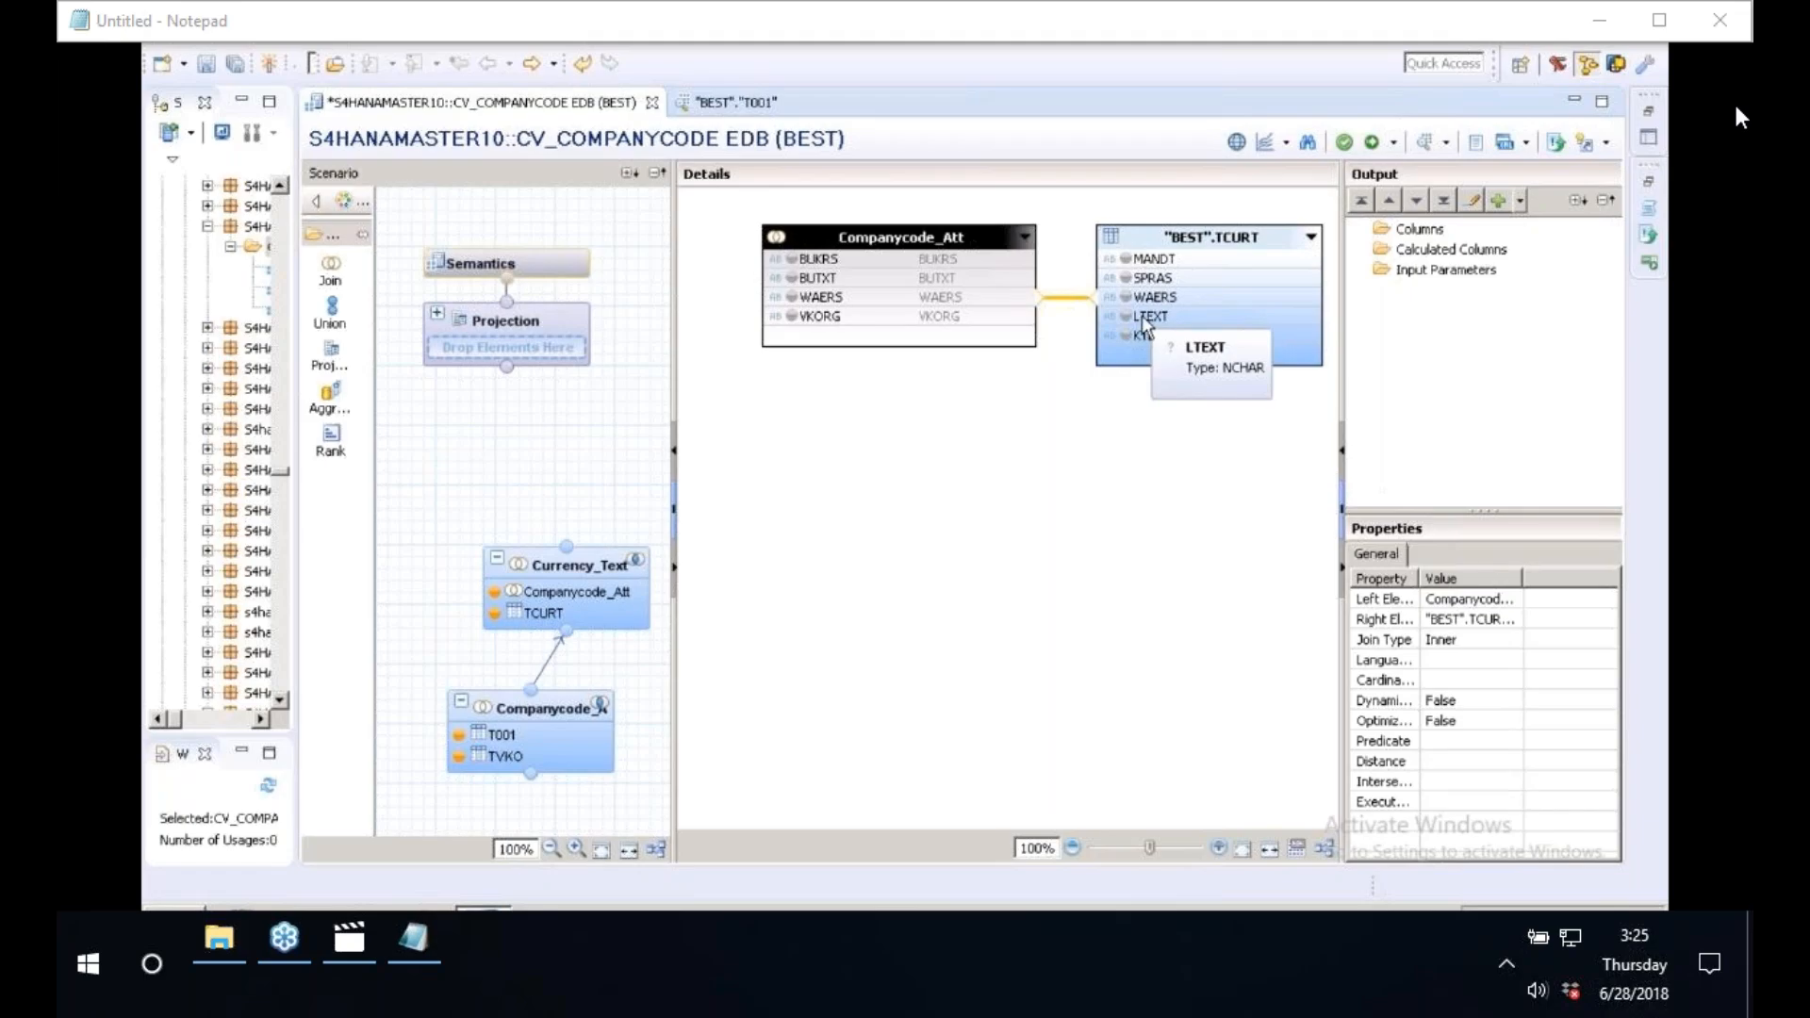
pyautogui.click(793, 261)
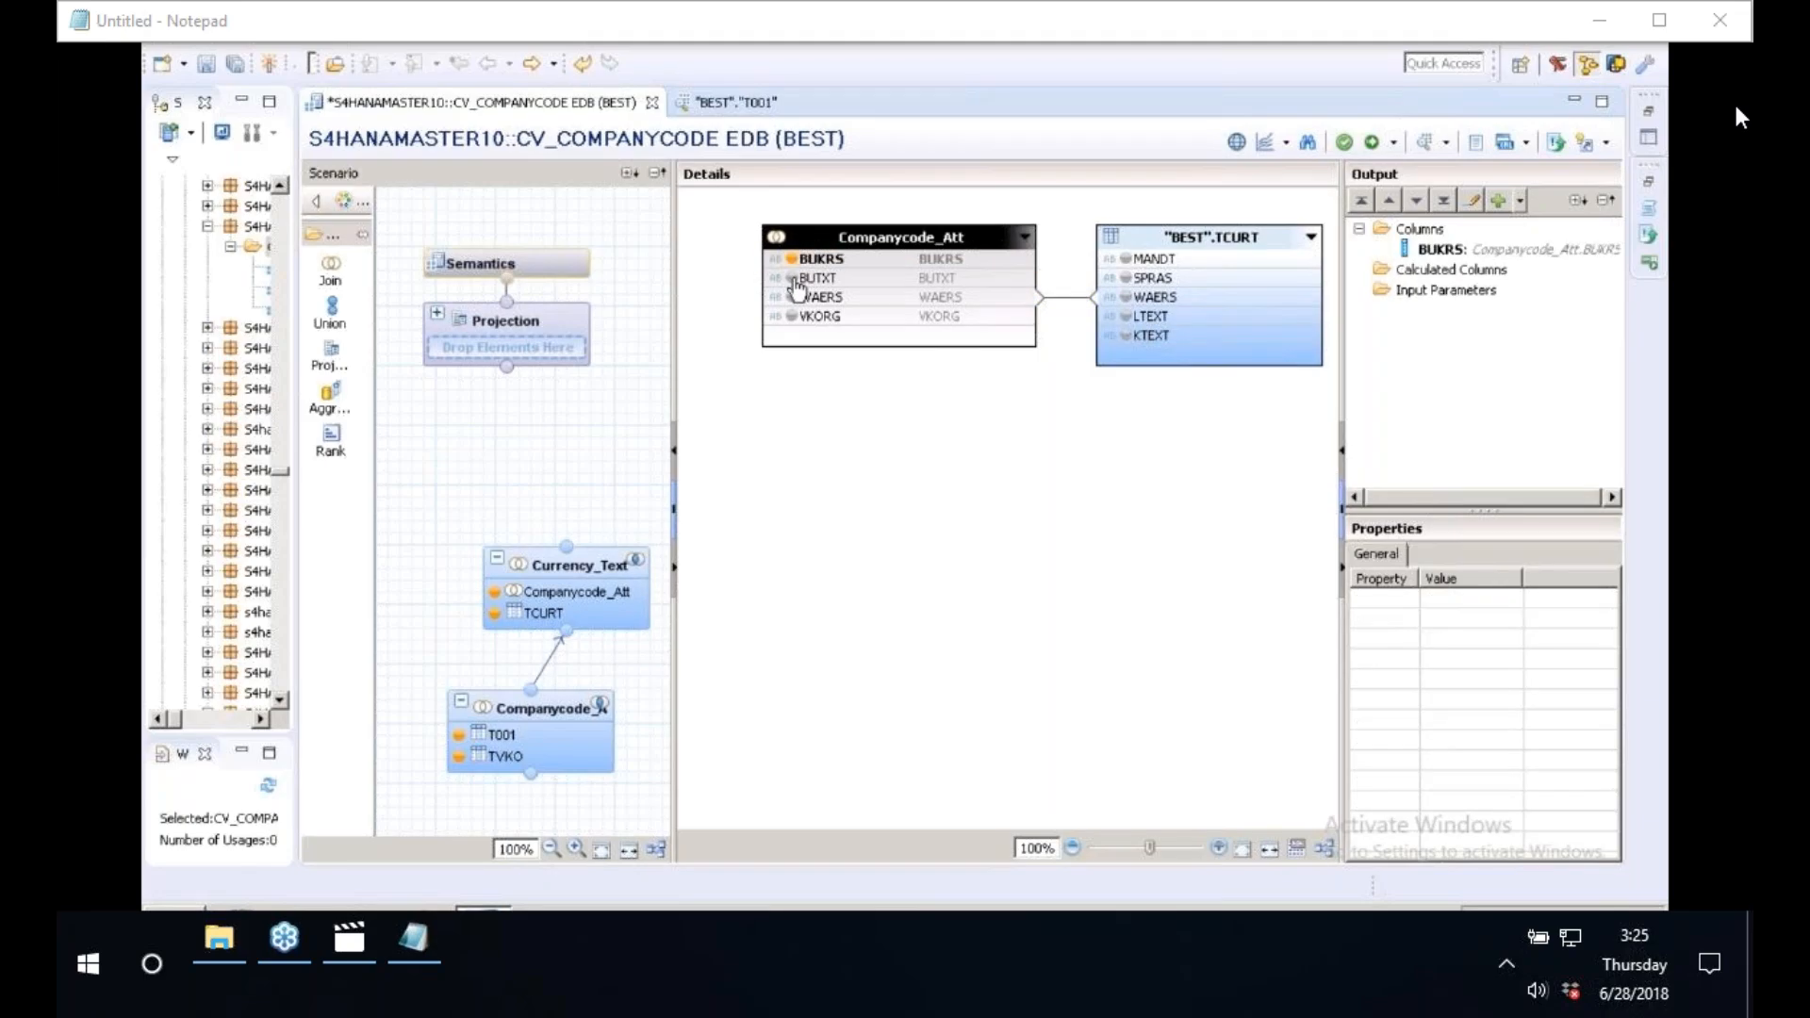
pyautogui.click(792, 279)
pyautogui.click(792, 298)
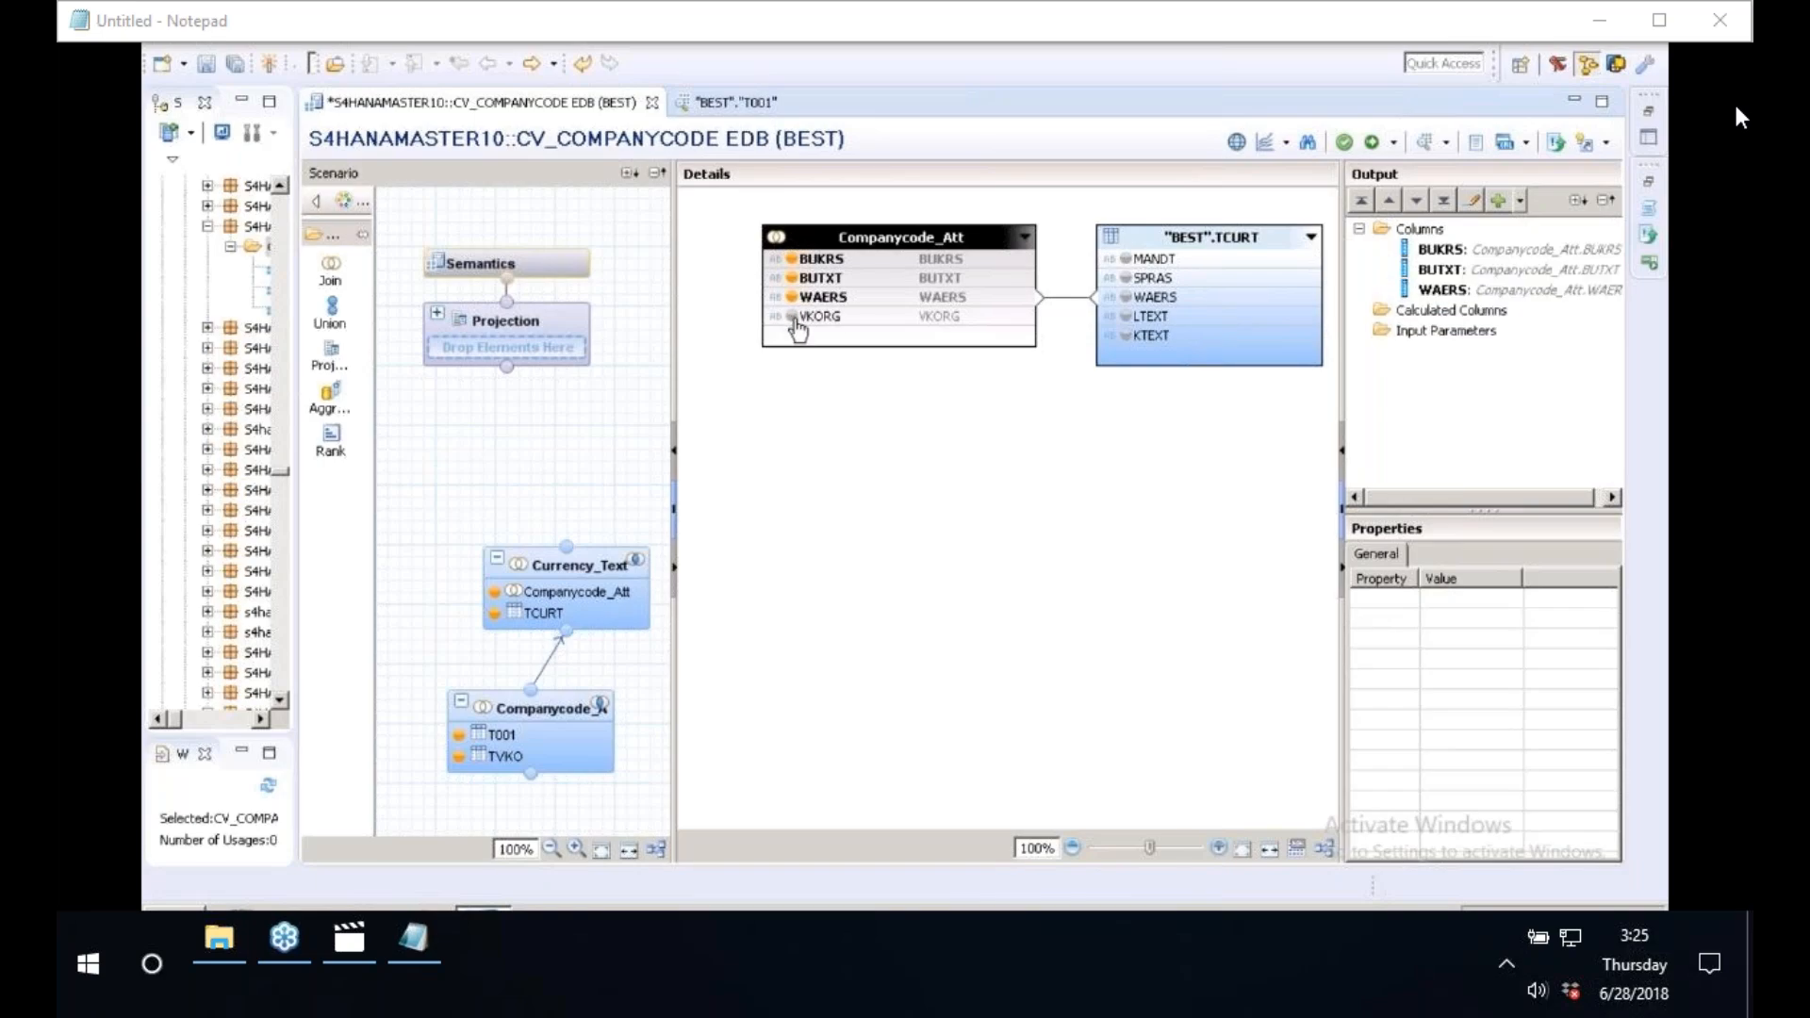
pyautogui.click(792, 317)
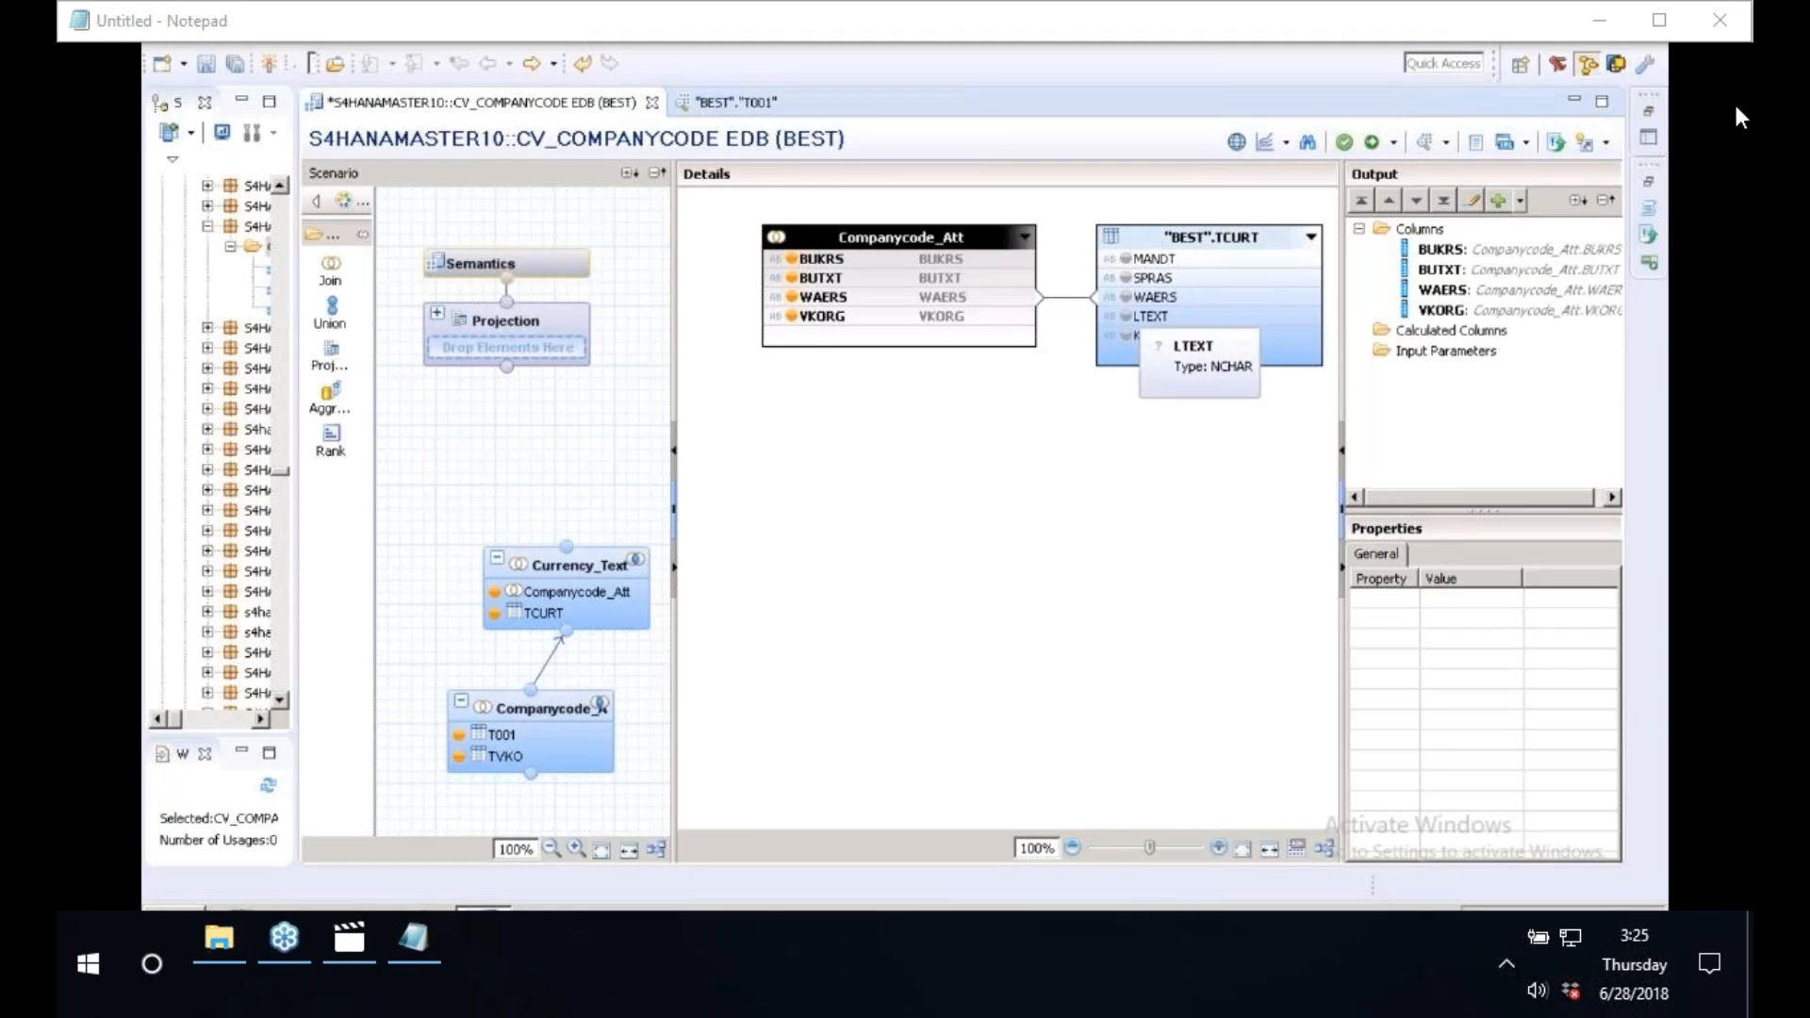
pyautogui.click(1125, 317)
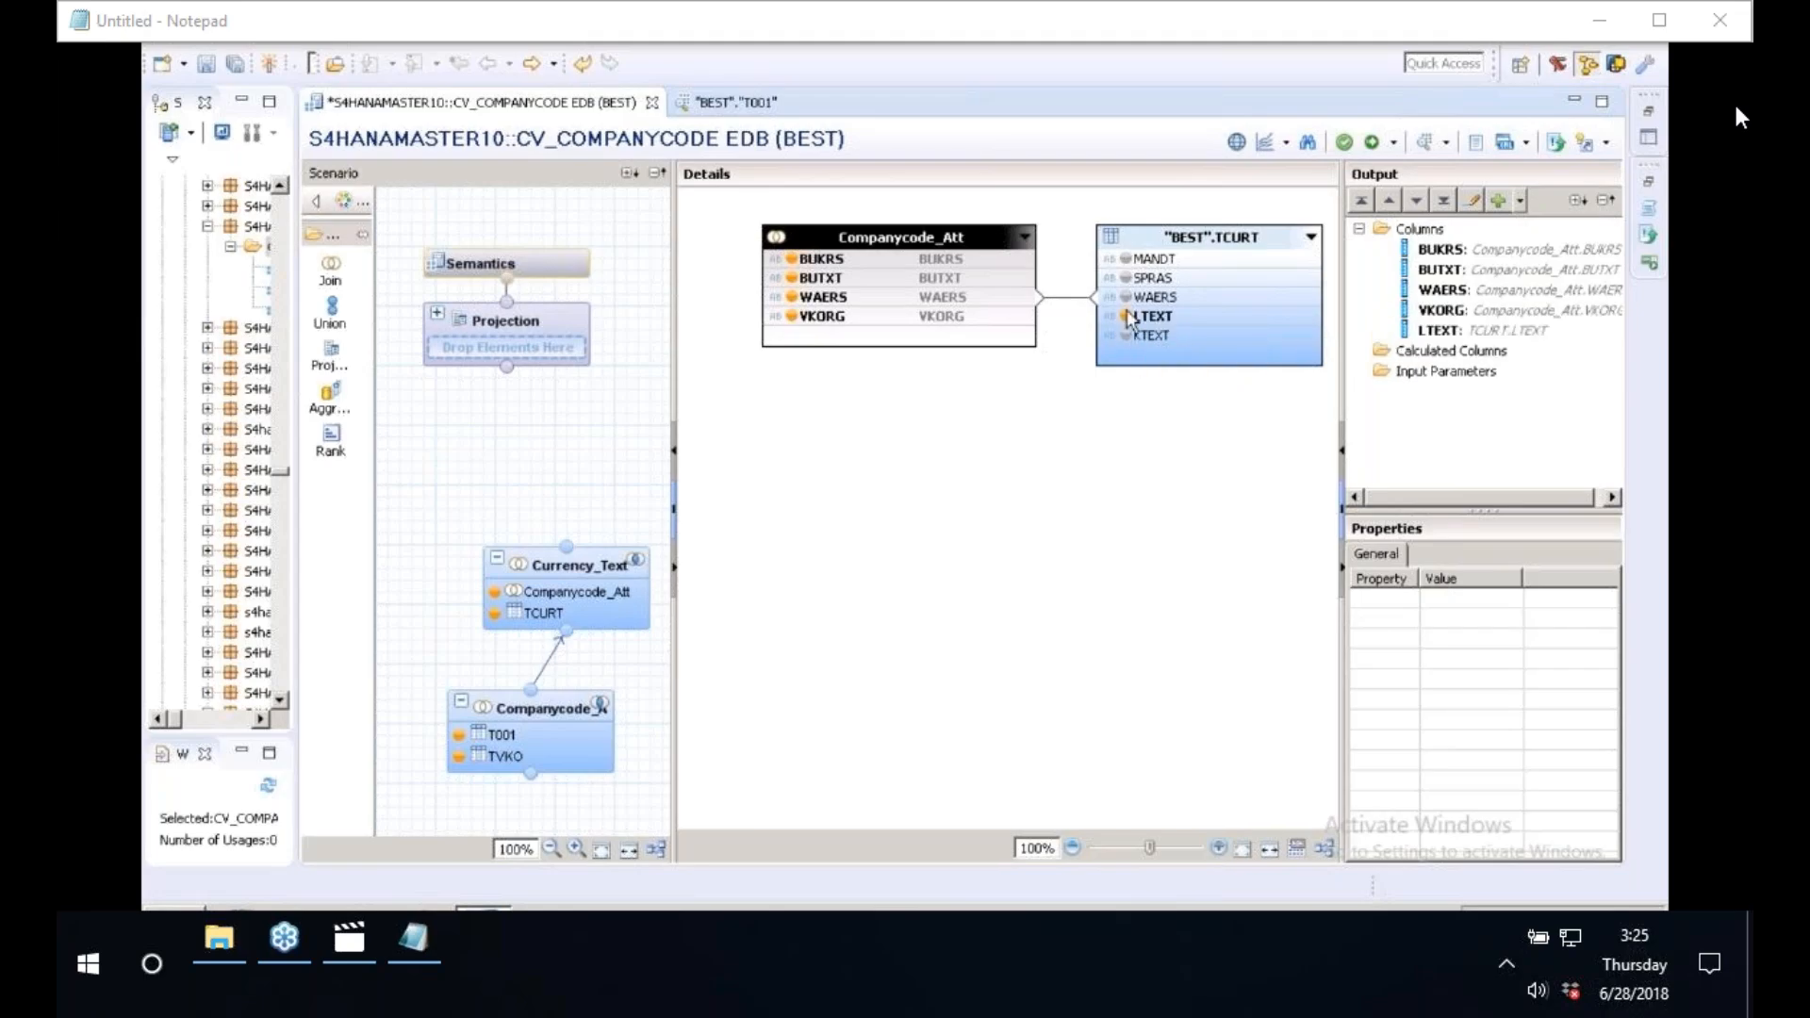
# - Set the join type of the WAERS link to Text Join and choose its language column
pyautogui.click(1056, 298)
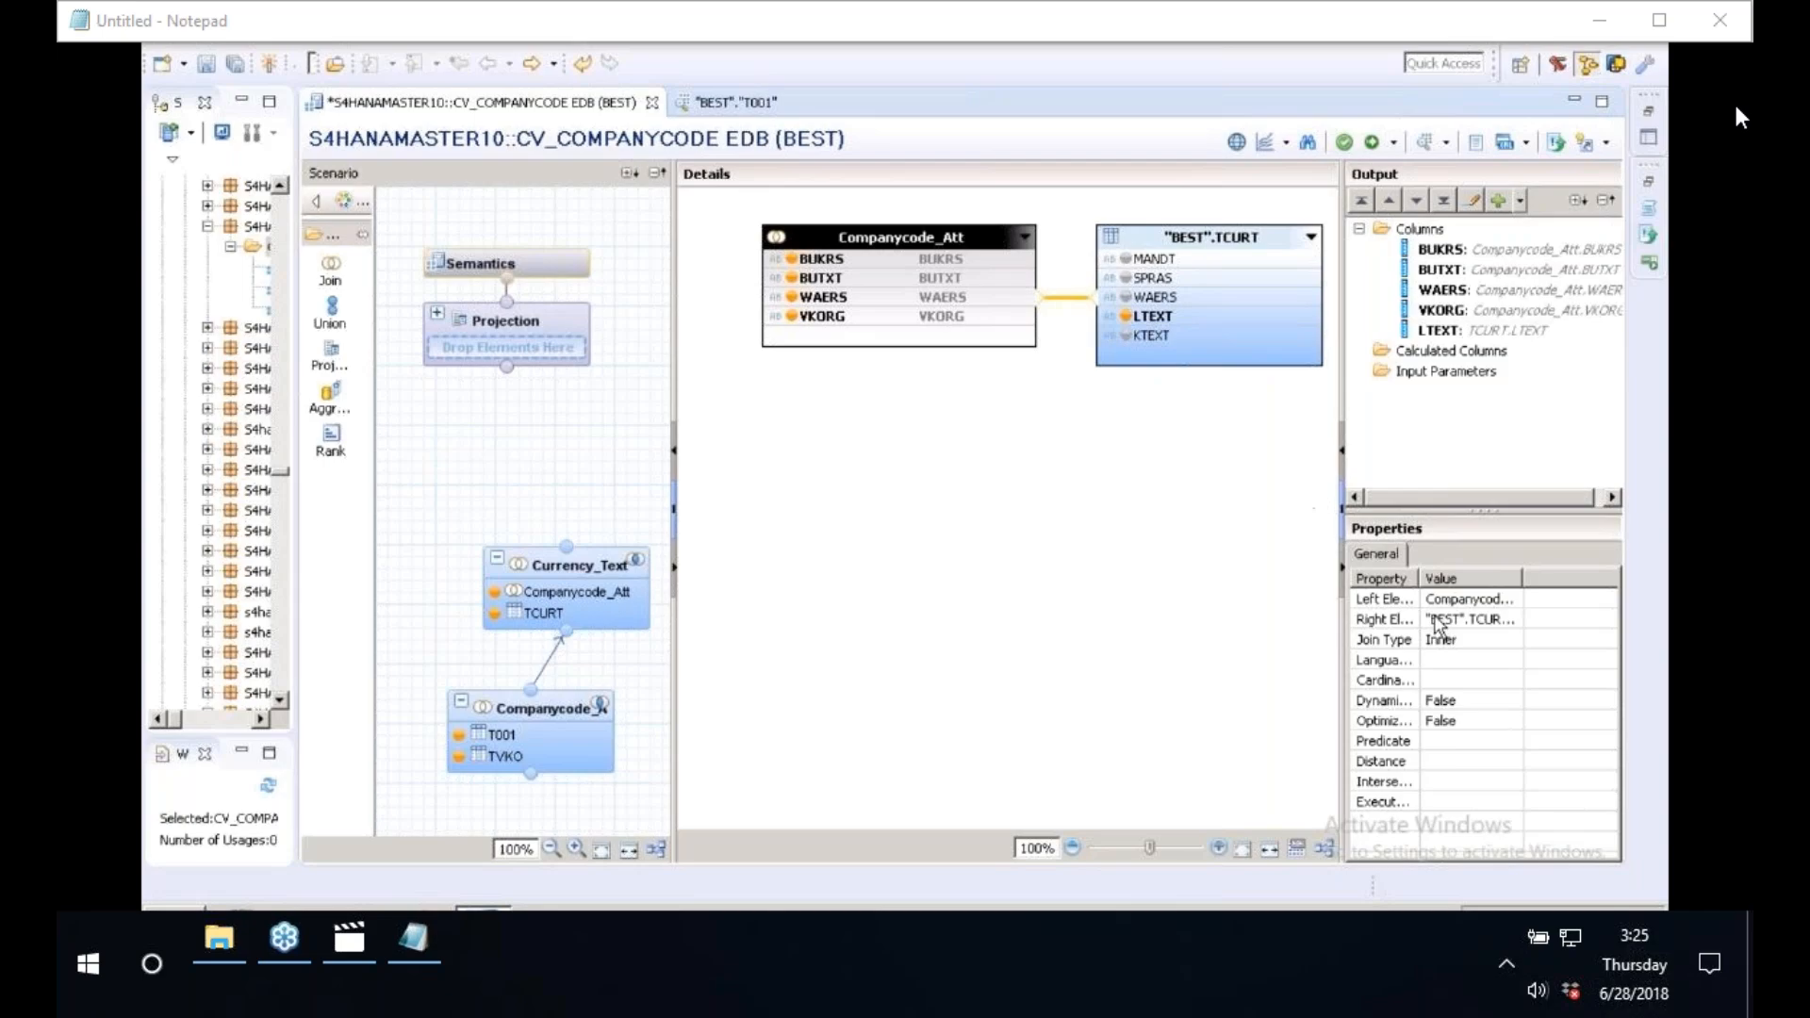
pyautogui.click(1452, 646)
pyautogui.click(1512, 638)
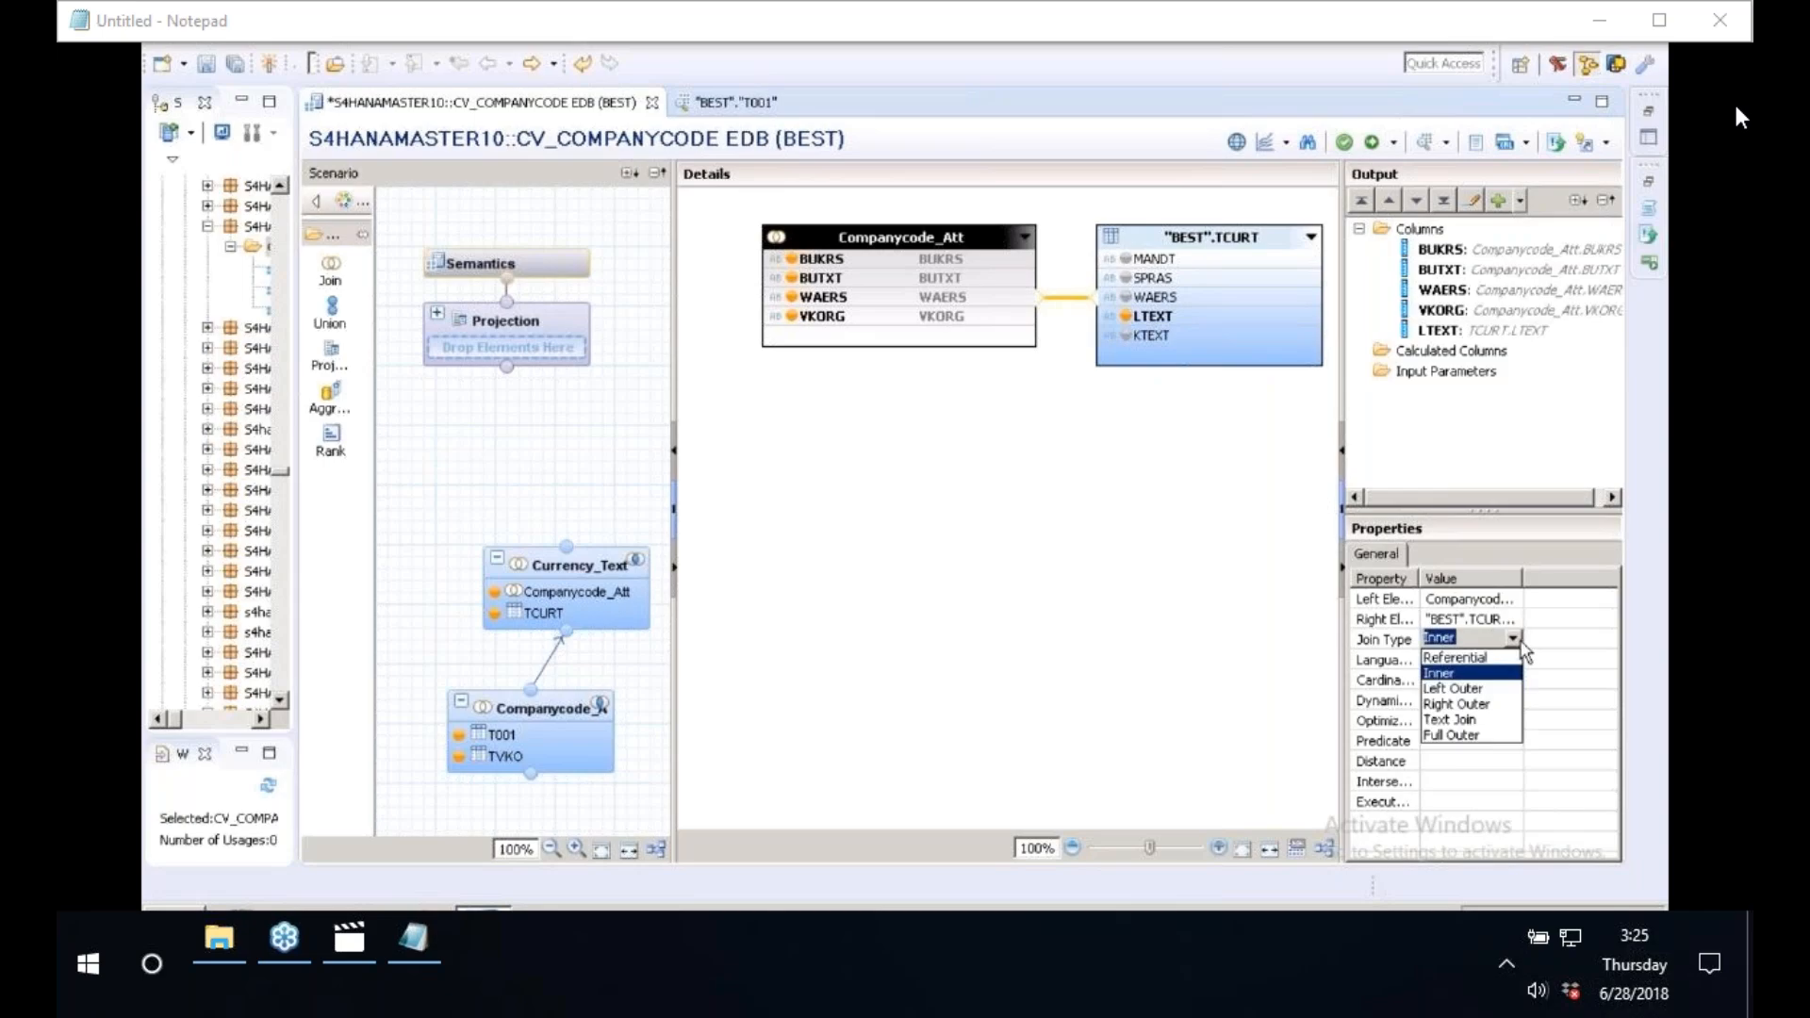
pyautogui.click(1470, 719)
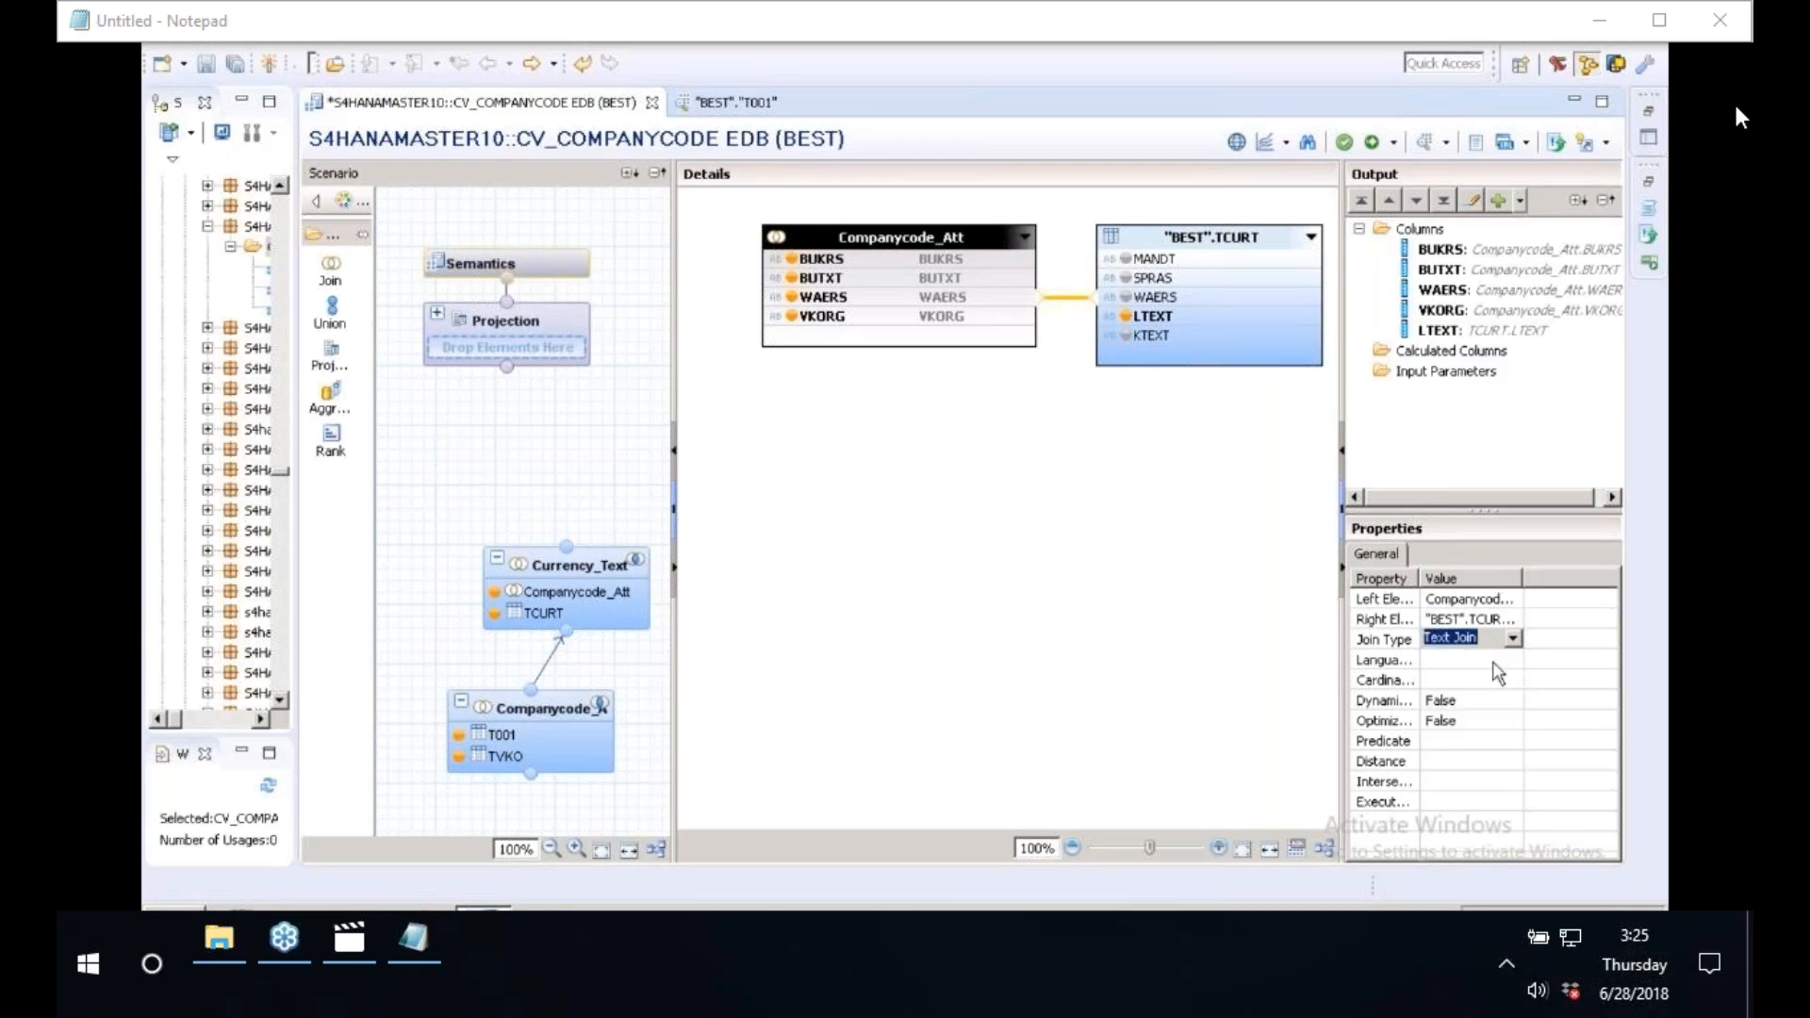
pyautogui.click(1470, 659)
pyautogui.click(1511, 659)
pyautogui.click(1456, 698)
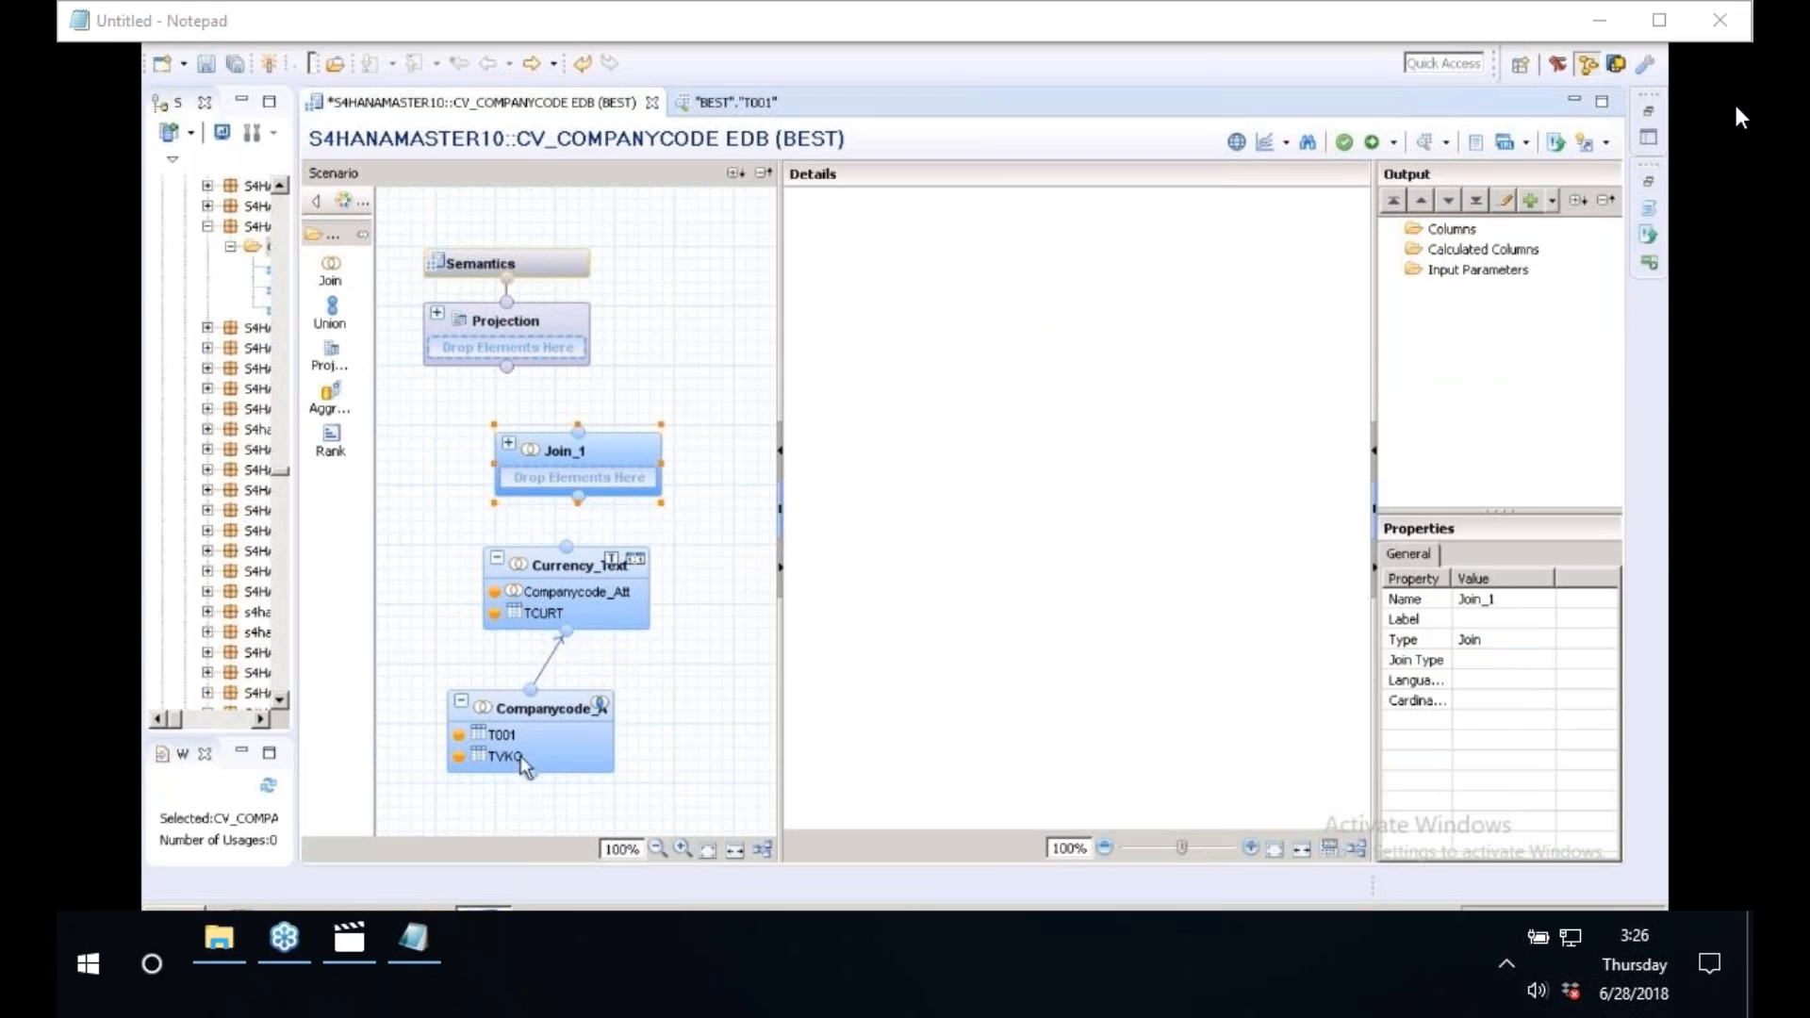
# - Review the Companycode_Att join and connect Currency_Text as input to the Join_1 node above it
pyautogui.click(559, 716)
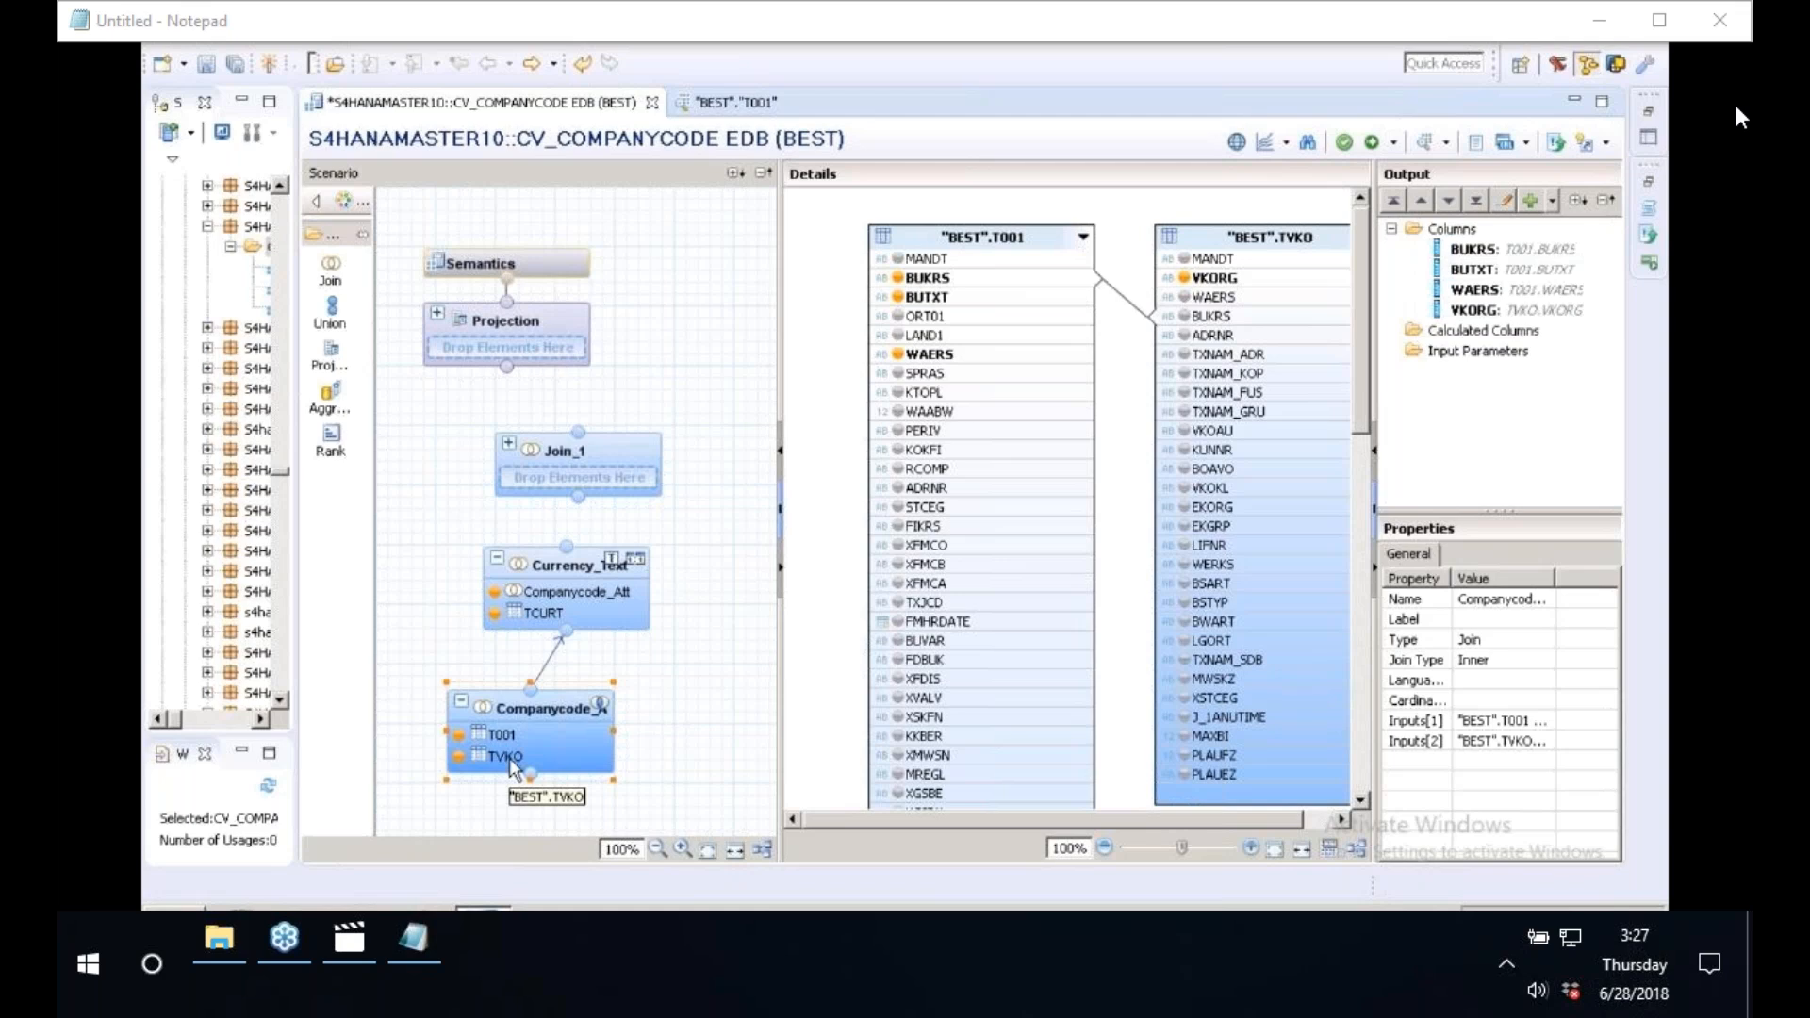
pyautogui.moveTo(566, 546); pyautogui.dragTo(581, 500)
pyautogui.moveTo(581, 458)
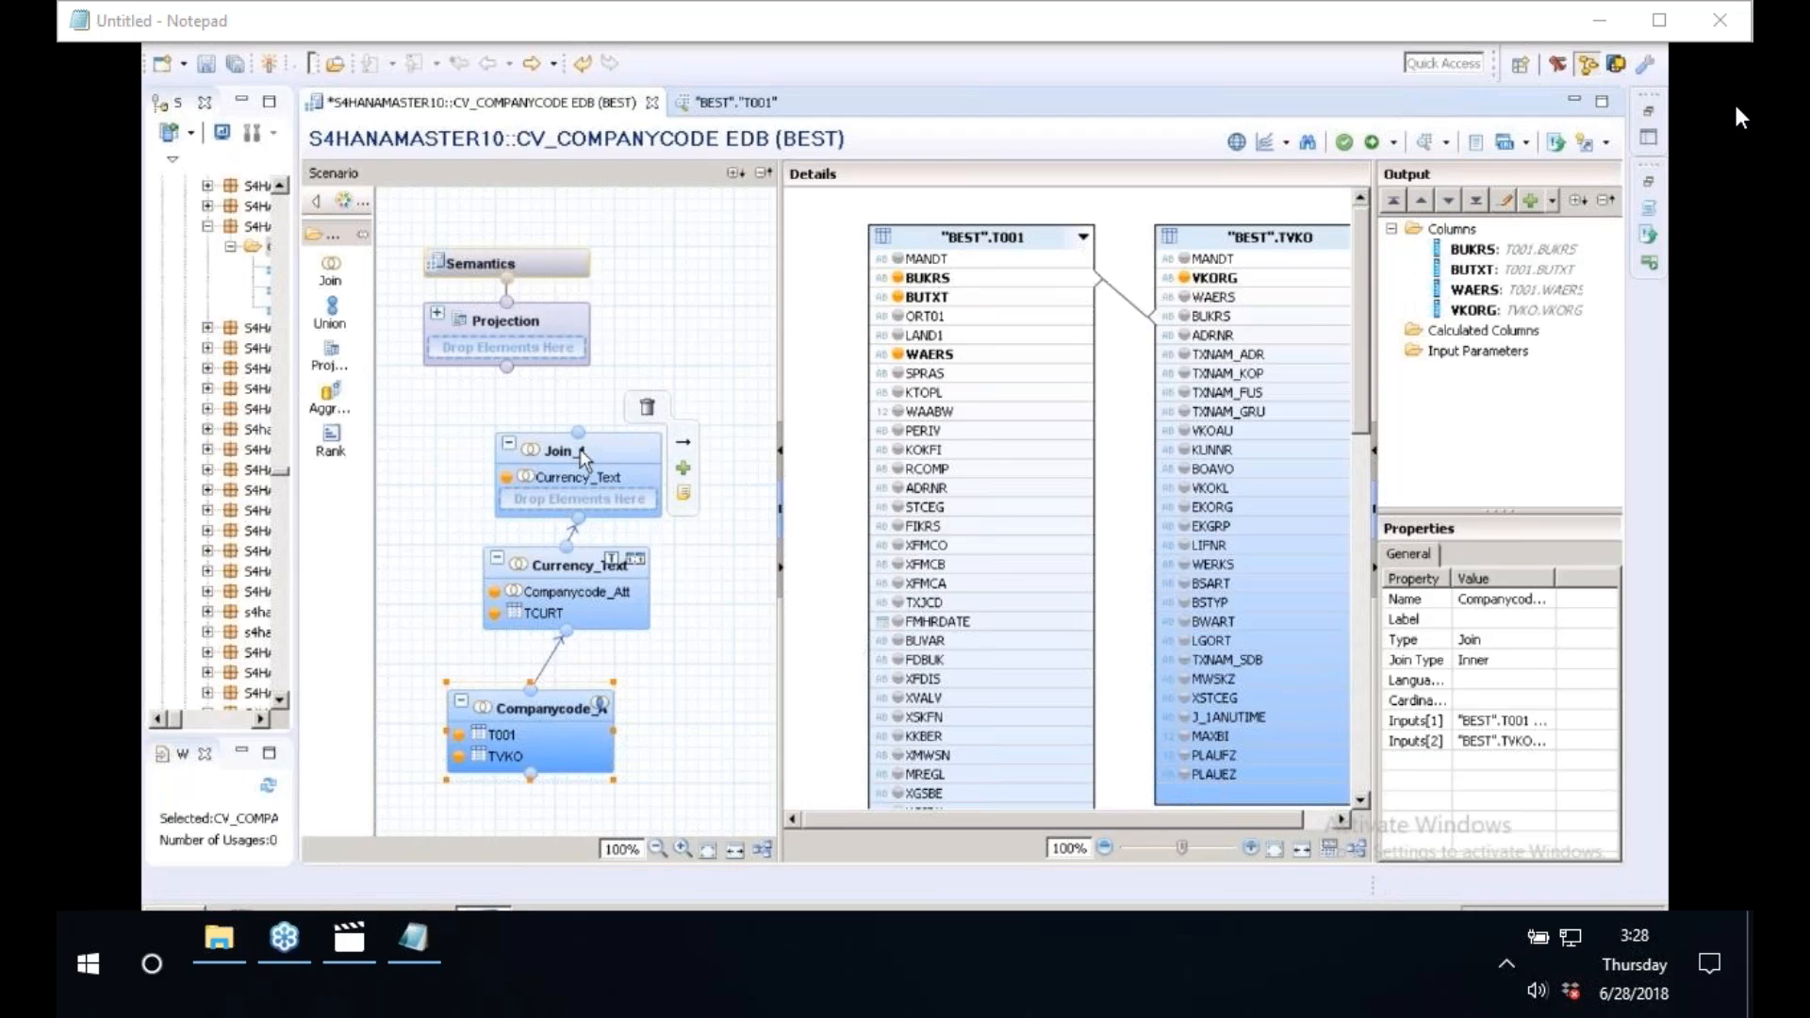
pyautogui.rightClick(581, 453)
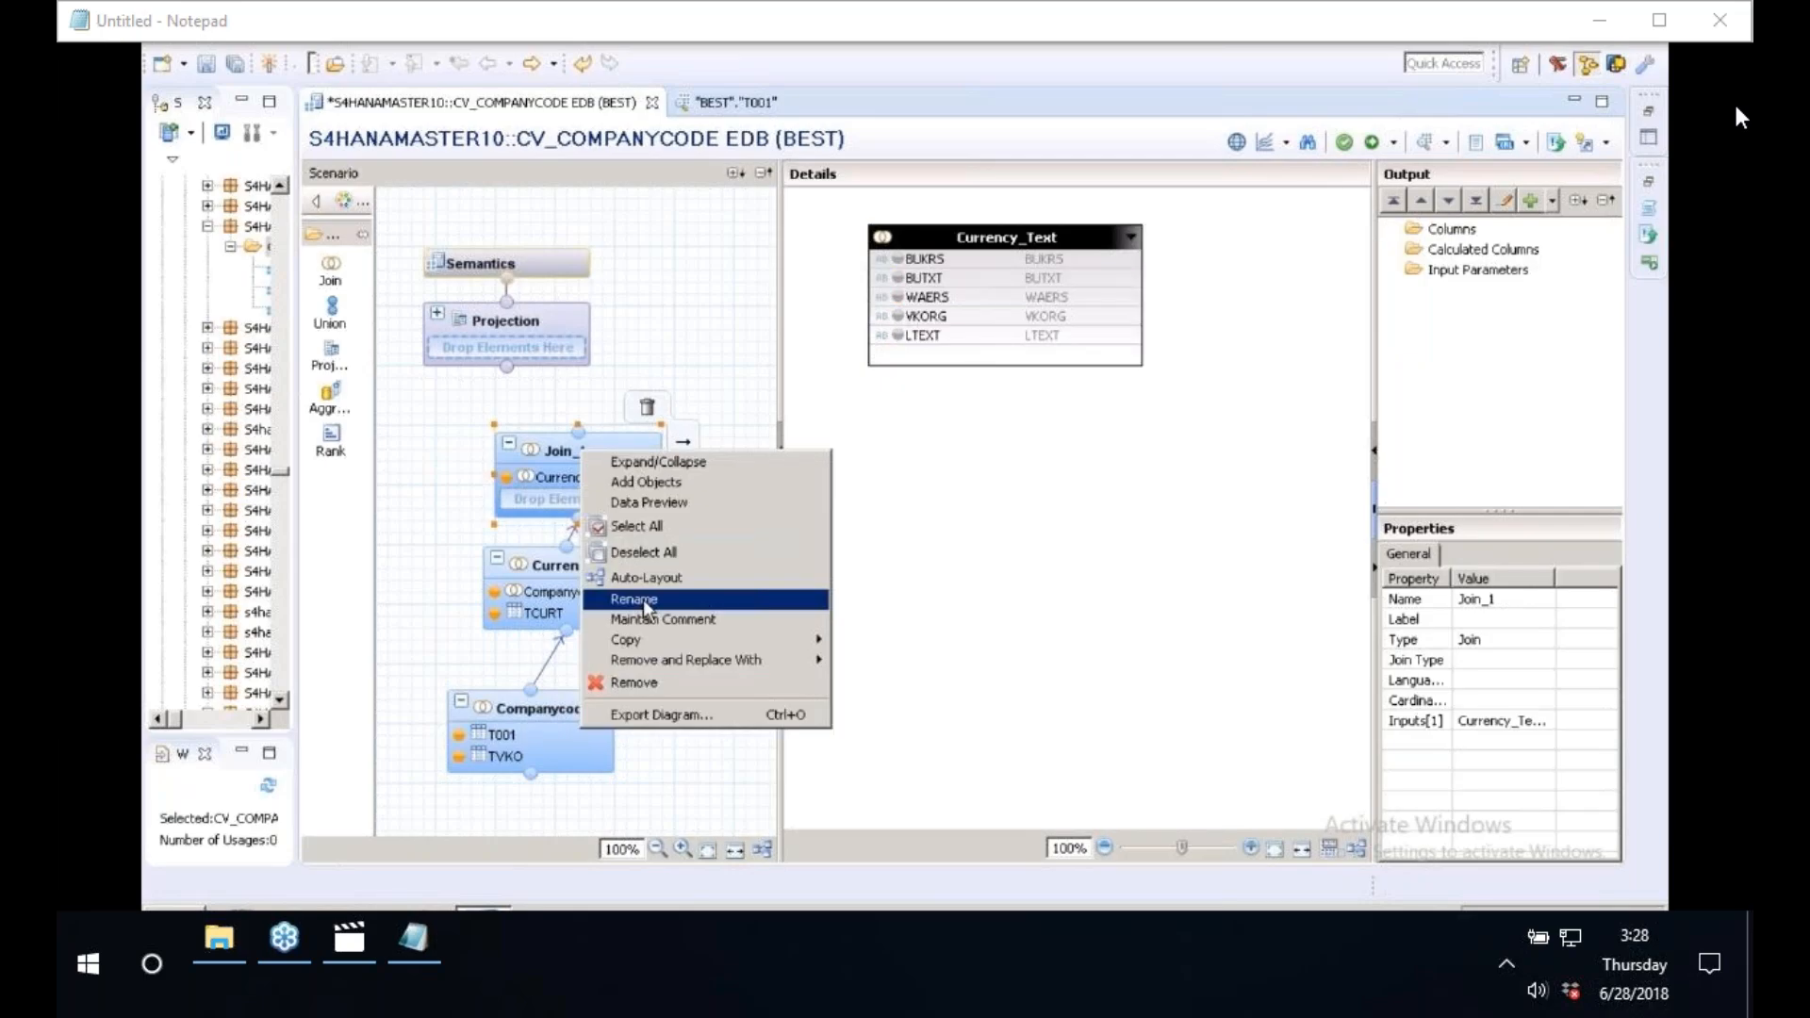
pyautogui.click(642, 599)
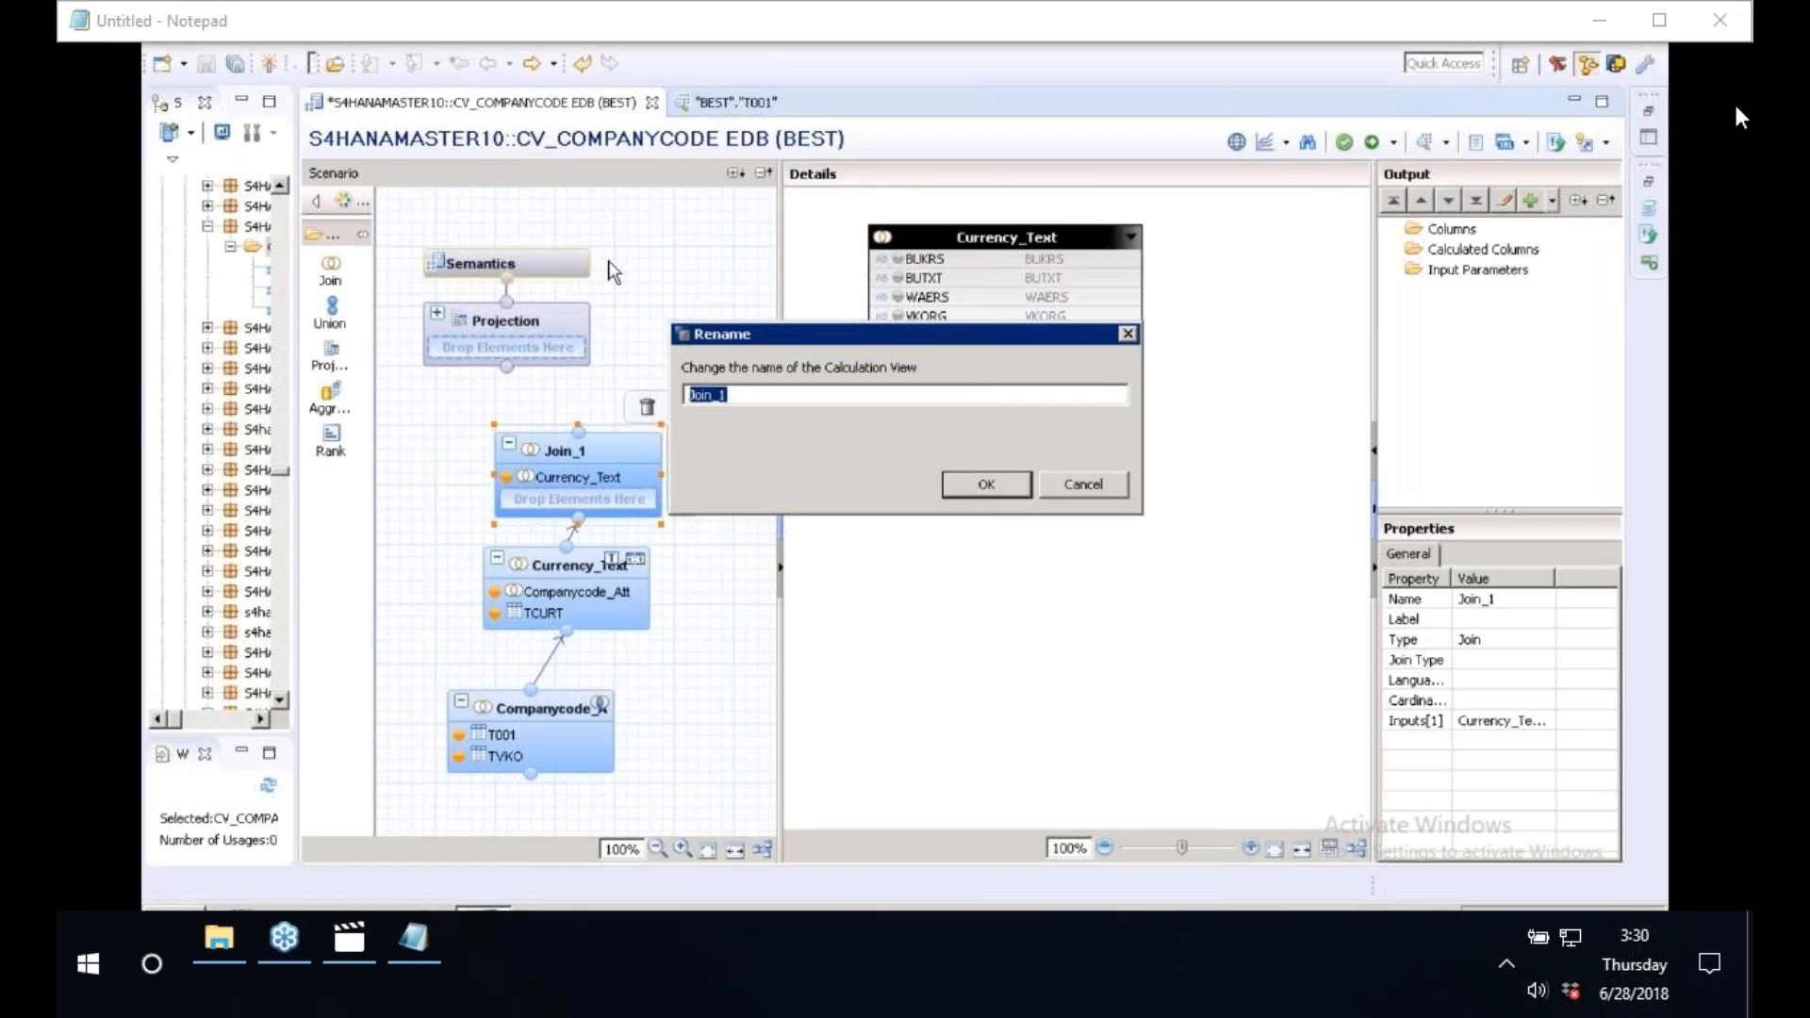
pyautogui.click(1075, 488)
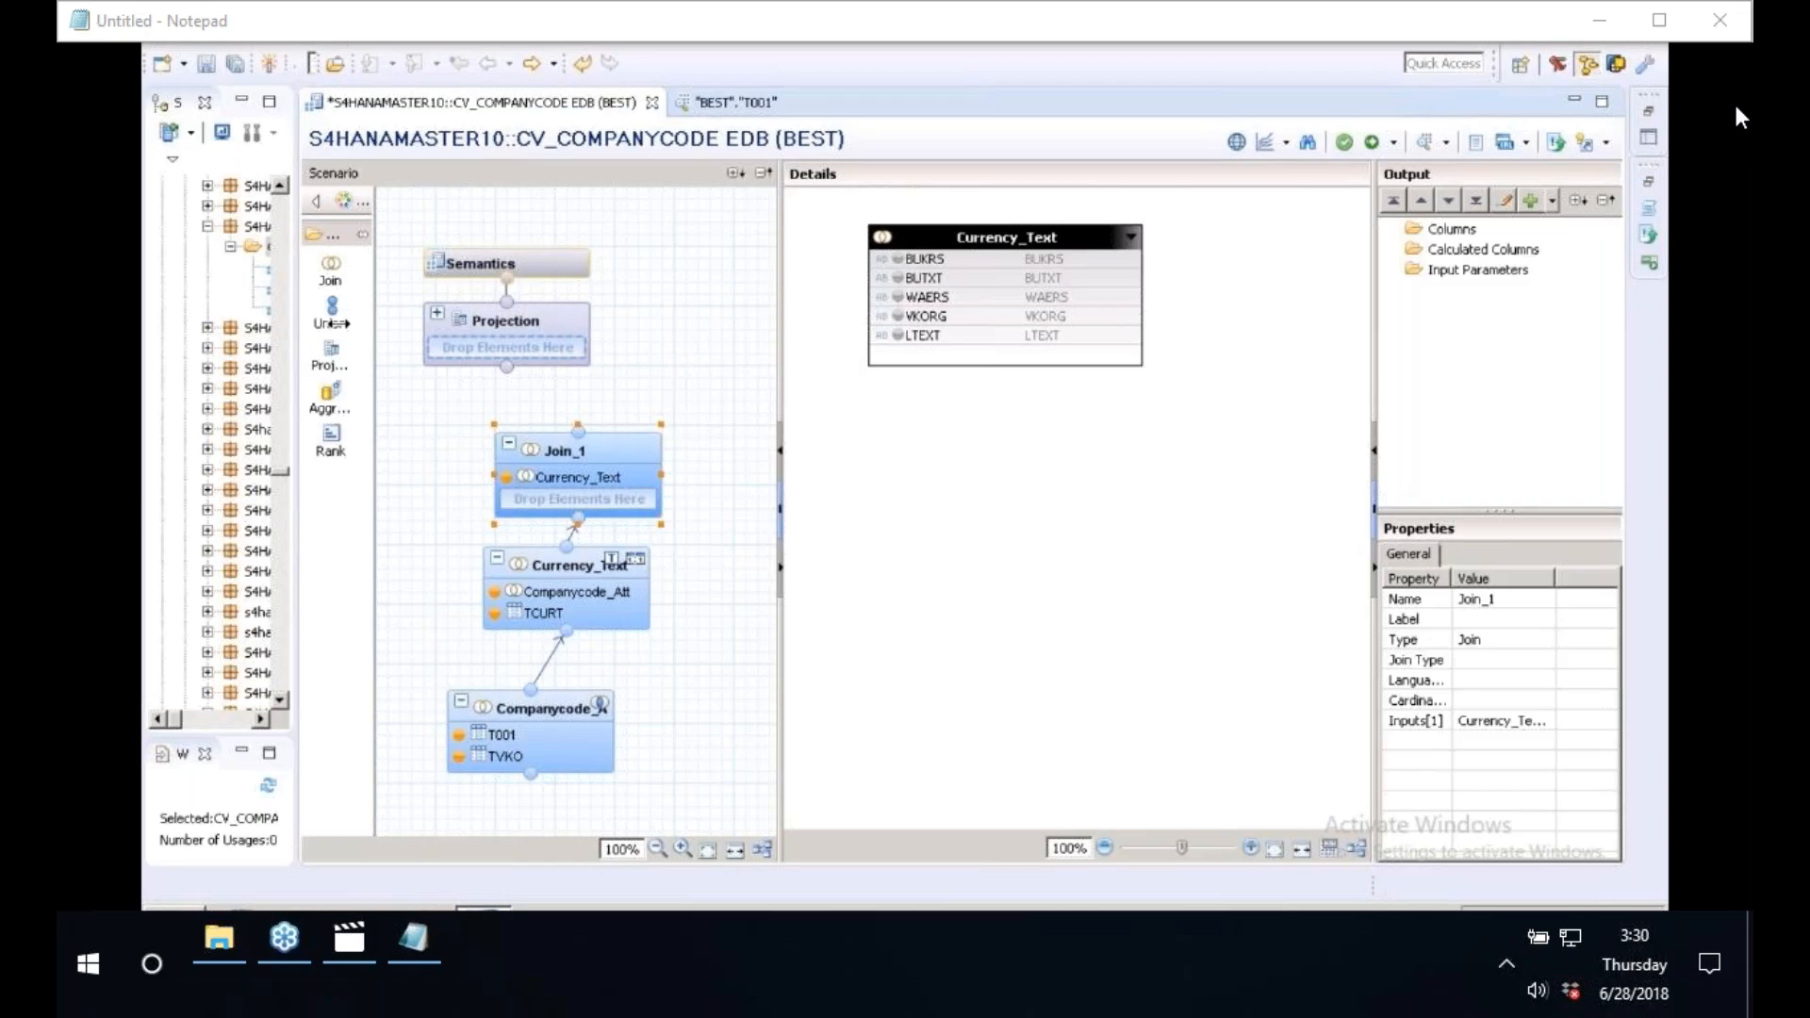
# - Widen the system tree and expand package sap > hba > sfin700 to list its calculation views
pyautogui.moveTo(338, 323); pyautogui.dragTo(552, 282)
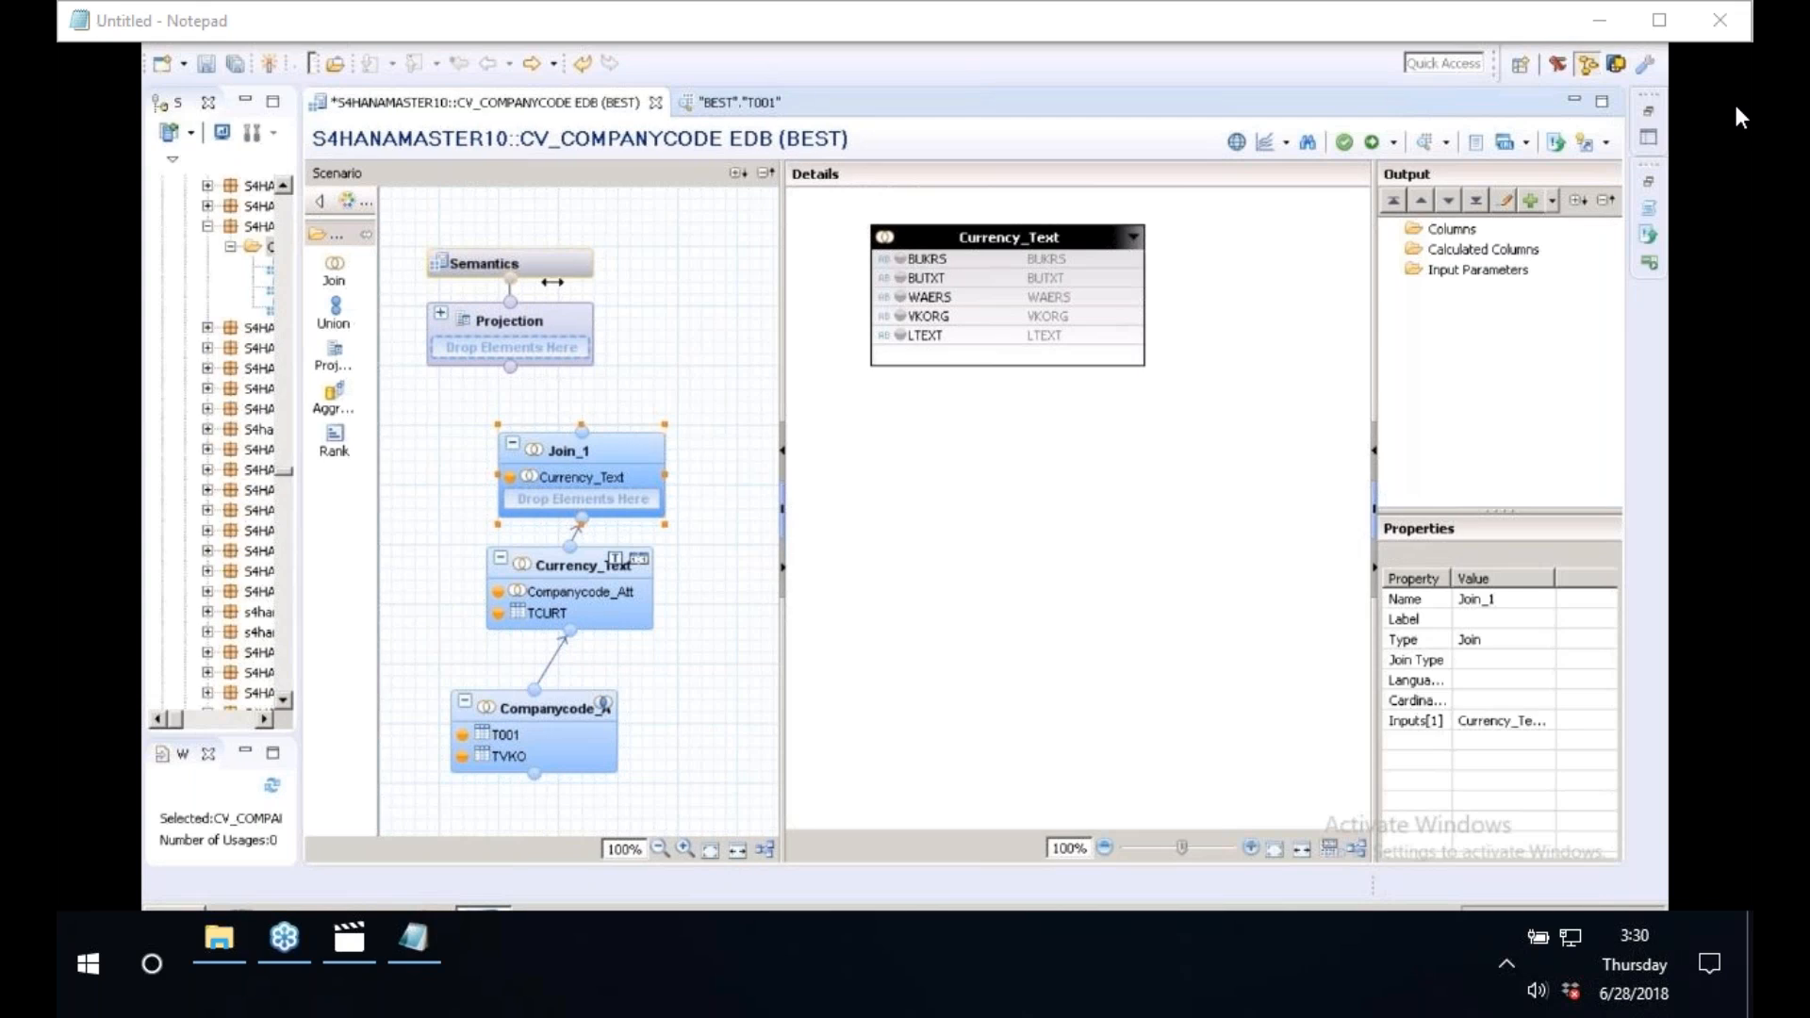
pyautogui.moveTo(552, 282); pyautogui.dragTo(554, 282)
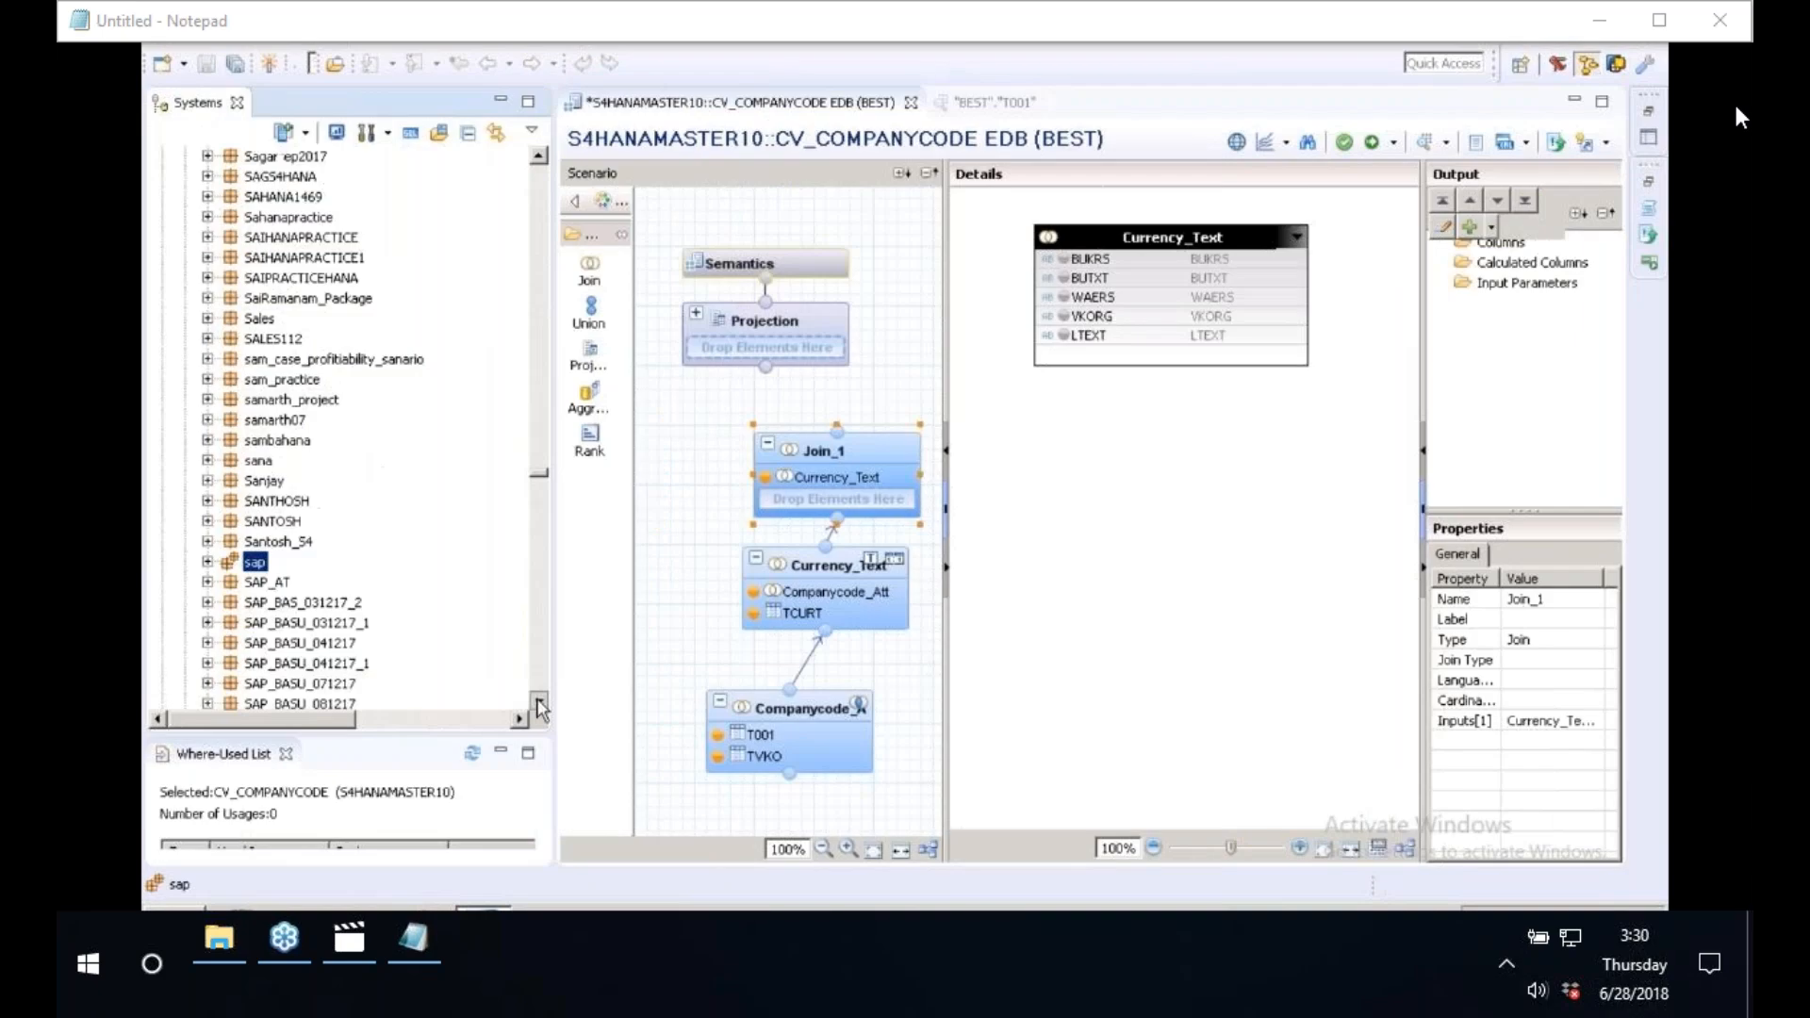
pyautogui.click(538, 701)
pyautogui.click(207, 399)
pyautogui.click(230, 461)
pyautogui.click(253, 521)
pyautogui.click(318, 542)
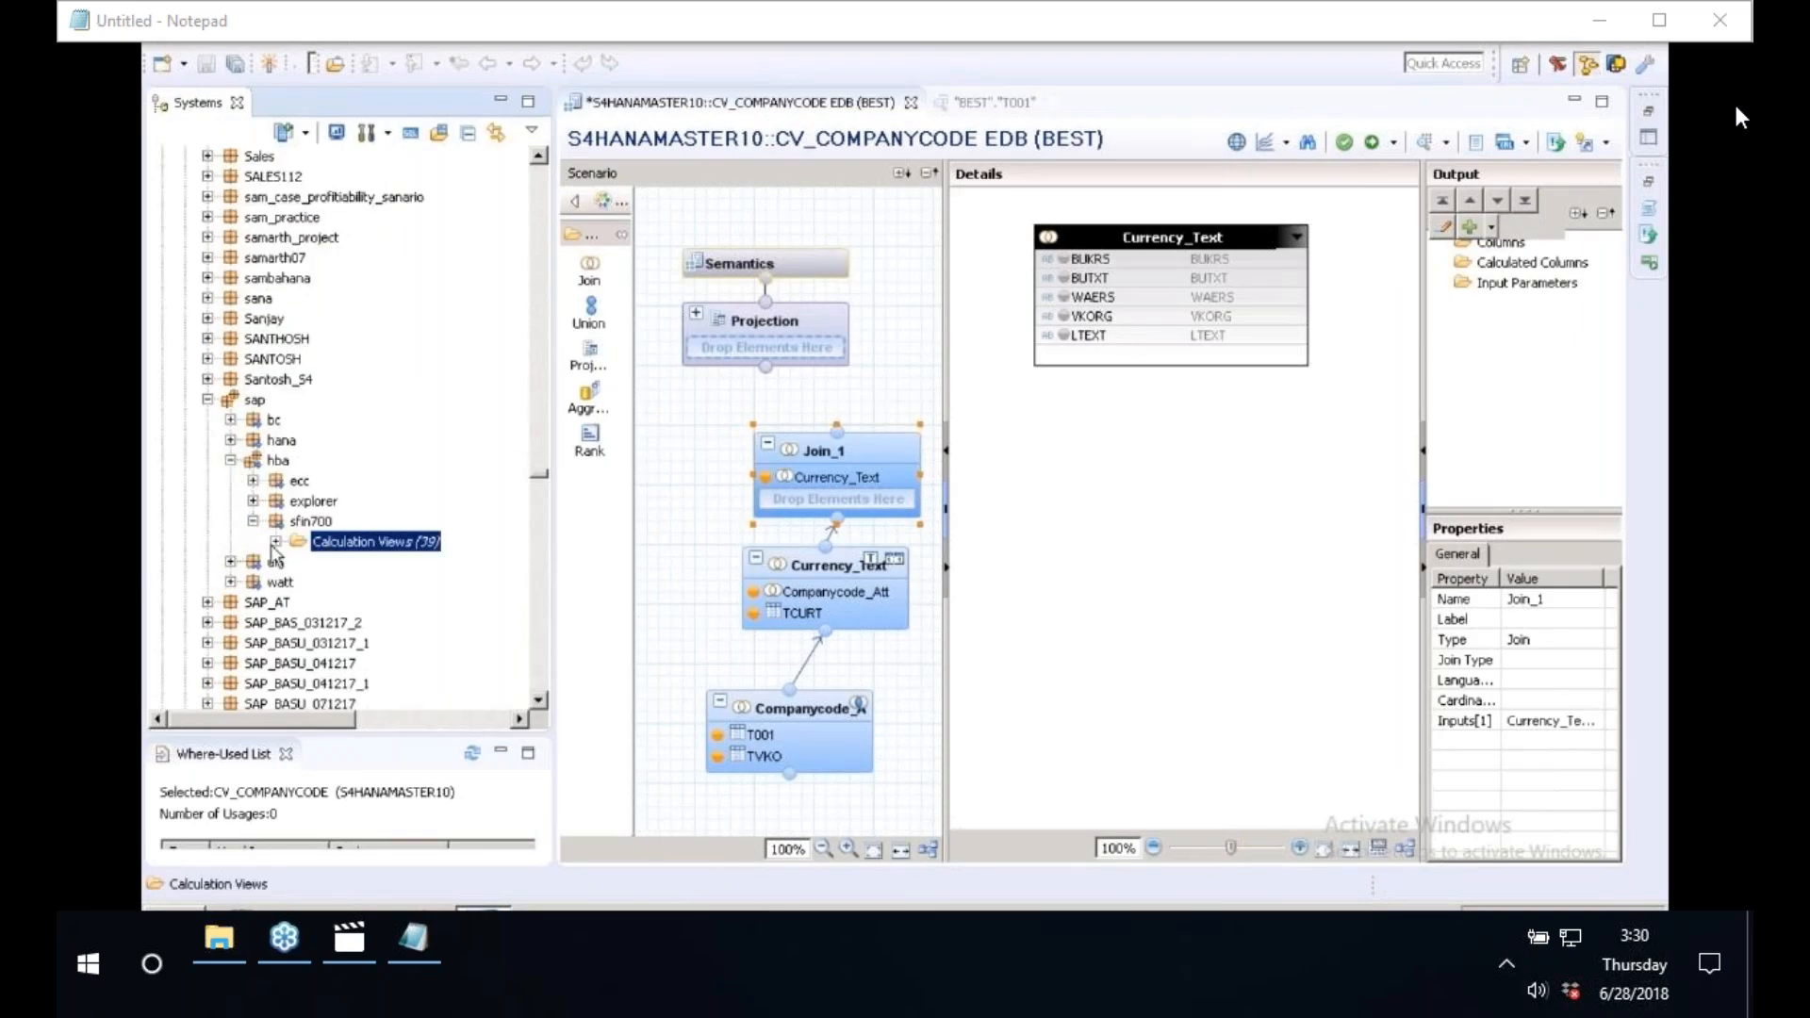
pyautogui.click(275, 542)
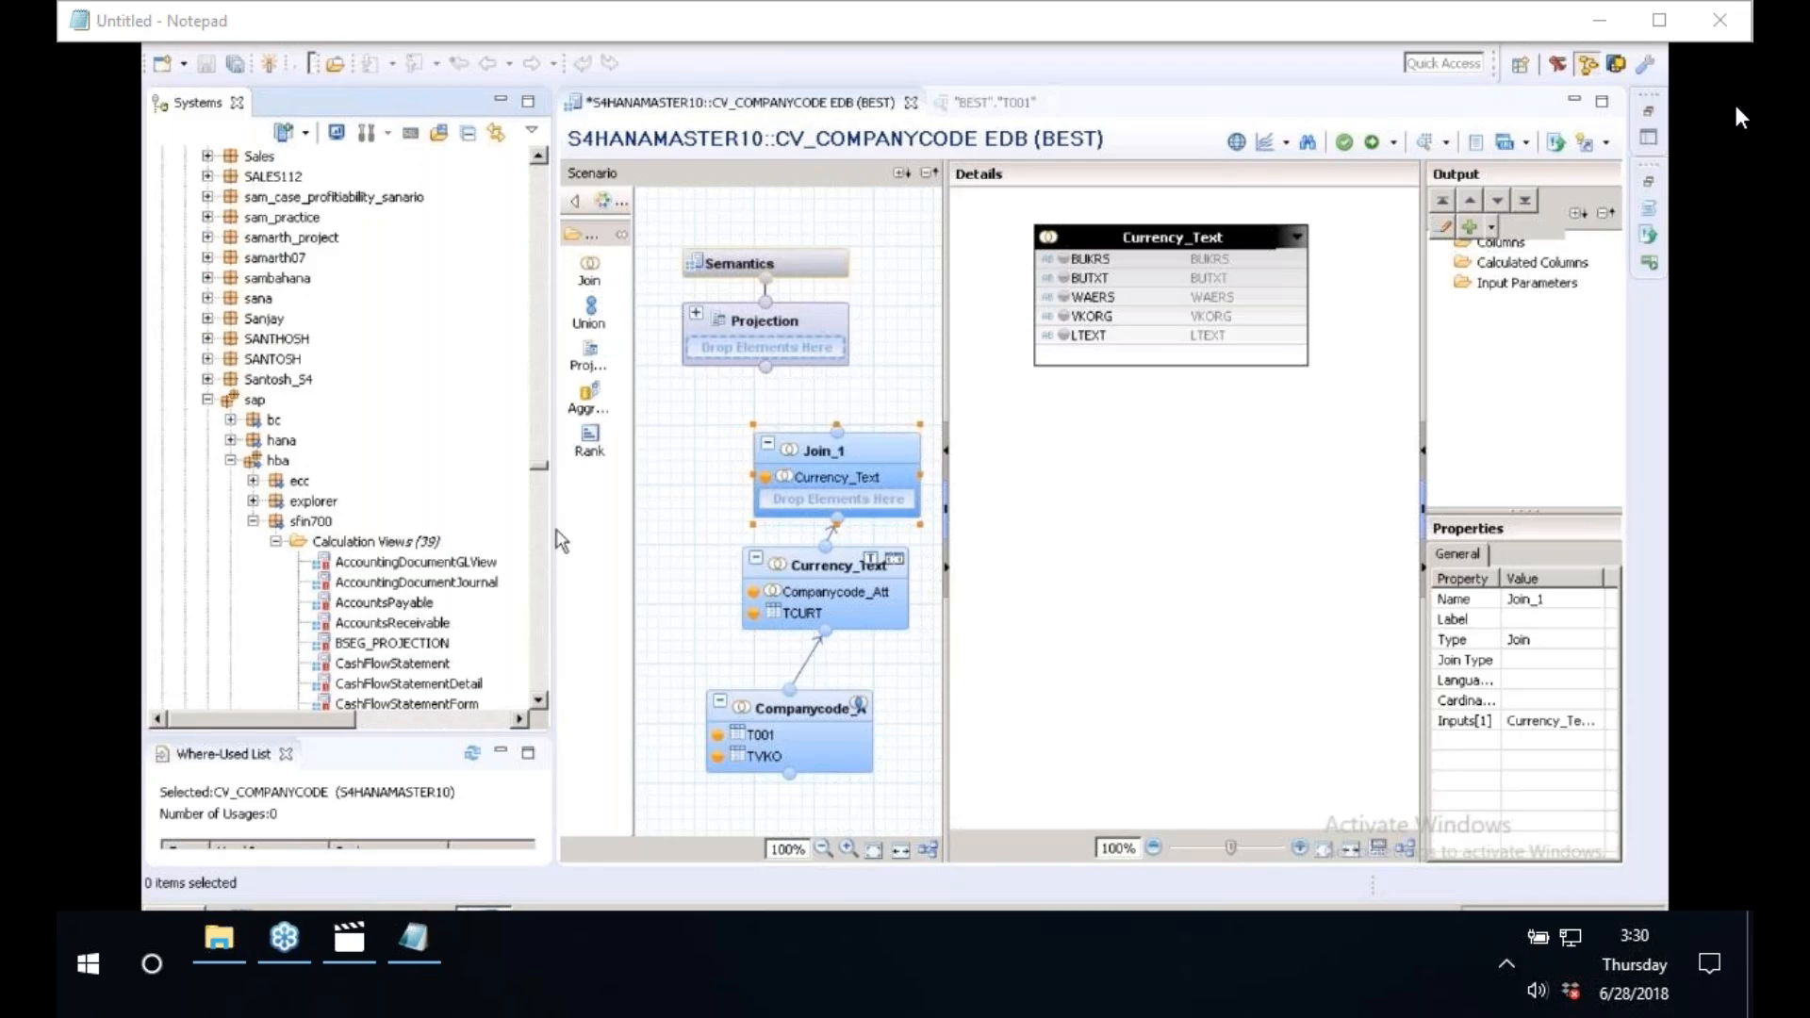
# - Open the sfin700 calculation views DisputeCase, CashFlowStatementForm and CashFlowStatement to examine their definitions
pyautogui.moveTo(556, 531); pyautogui.dragTo(617, 529)
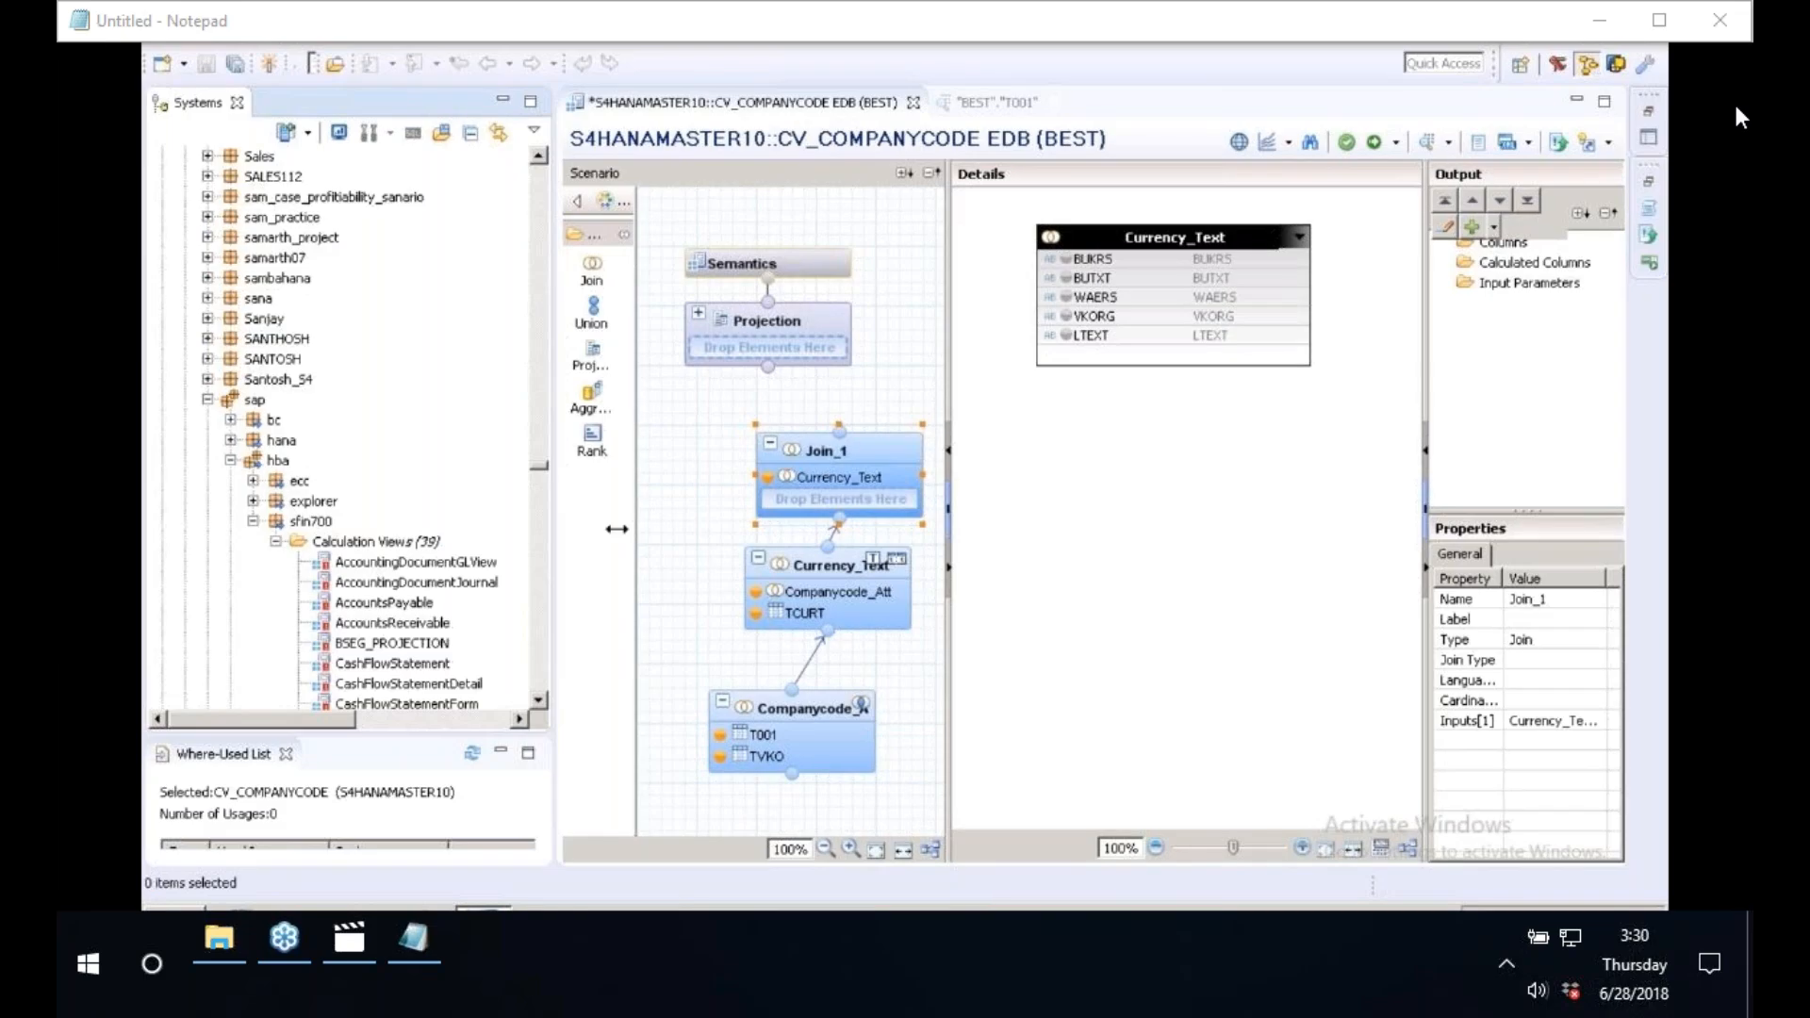
pyautogui.moveTo(616, 529); pyautogui.dragTo(735, 528)
pyautogui.scroll(-4, 394, 466)
pyautogui.click(371, 474)
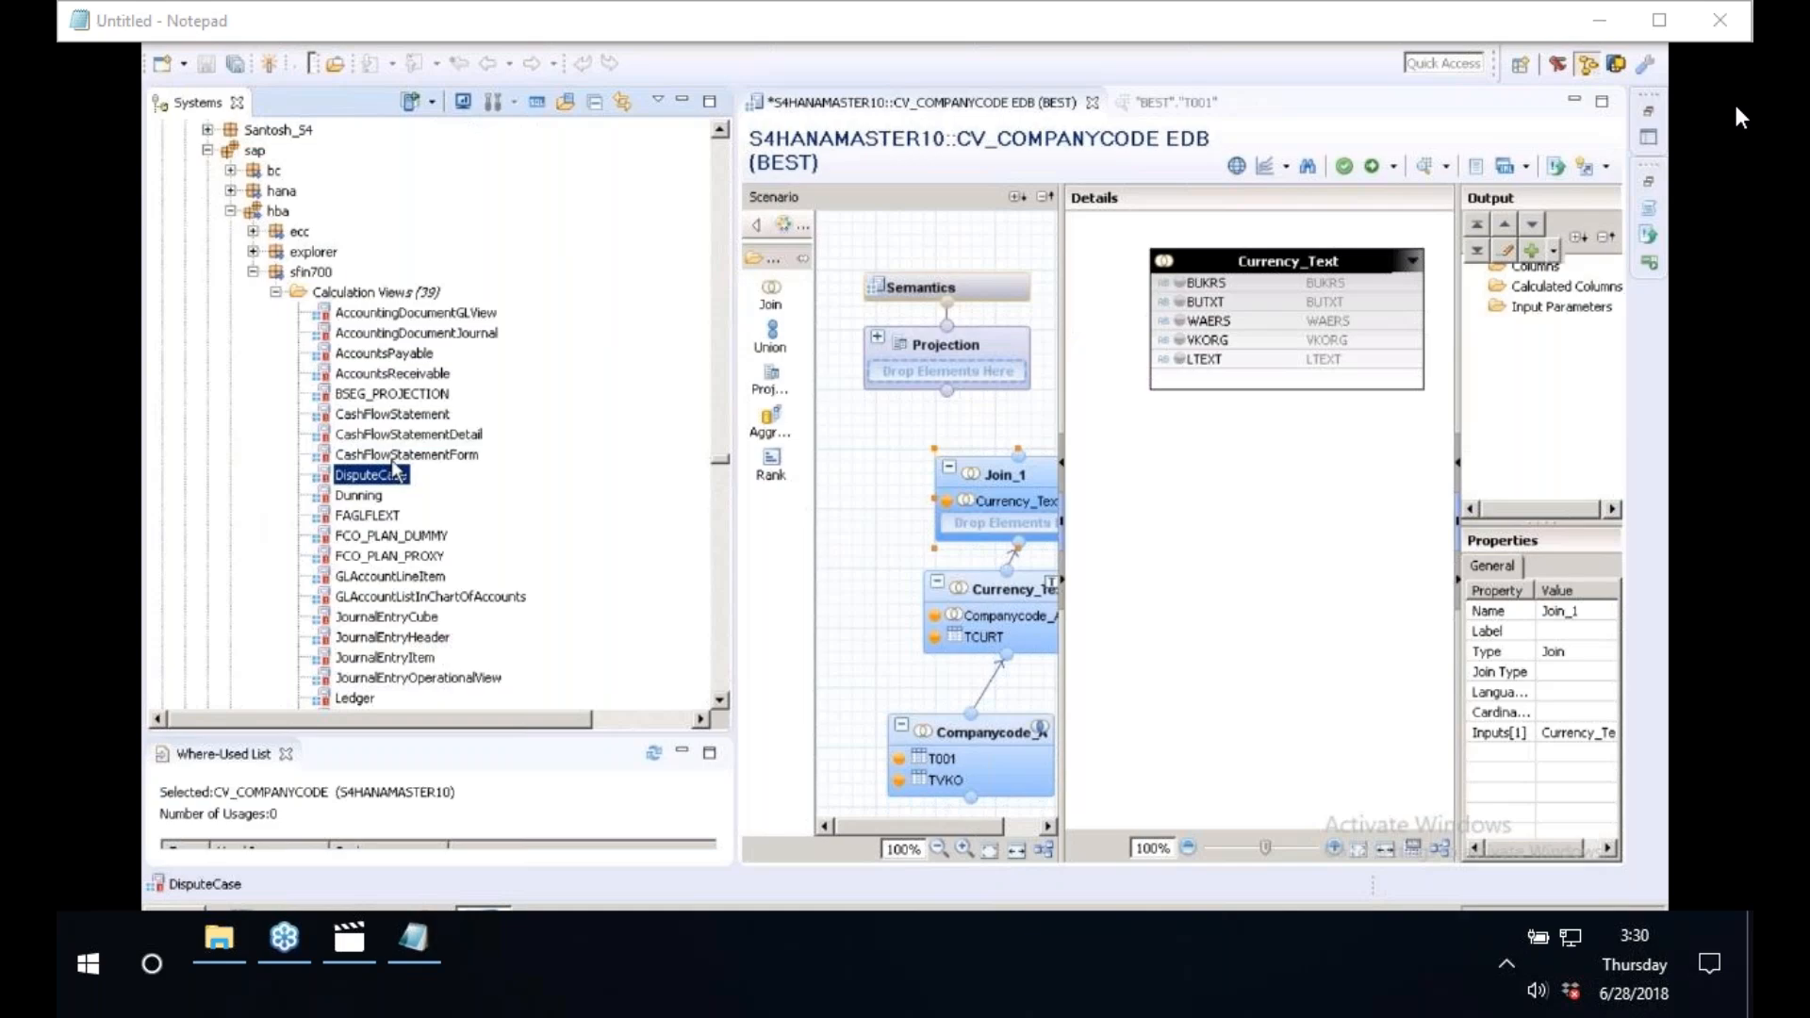
pyautogui.click(390, 454)
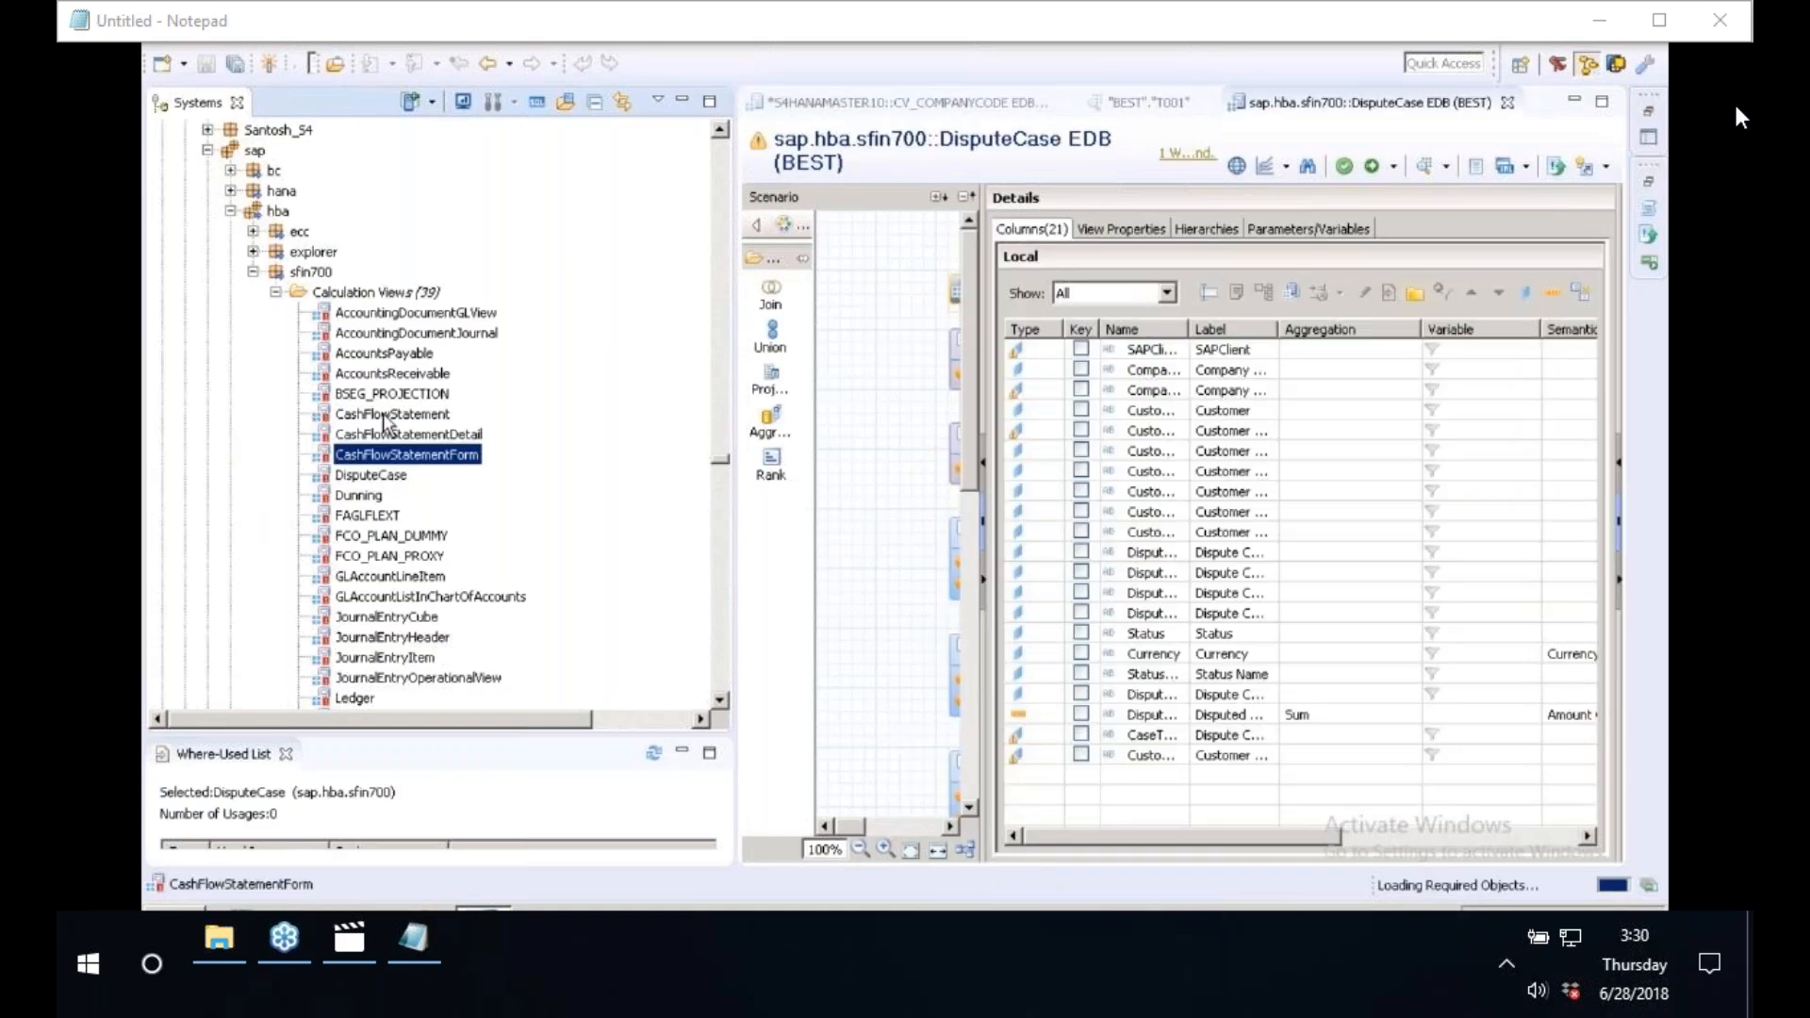
pyautogui.doubleClick(384, 414)
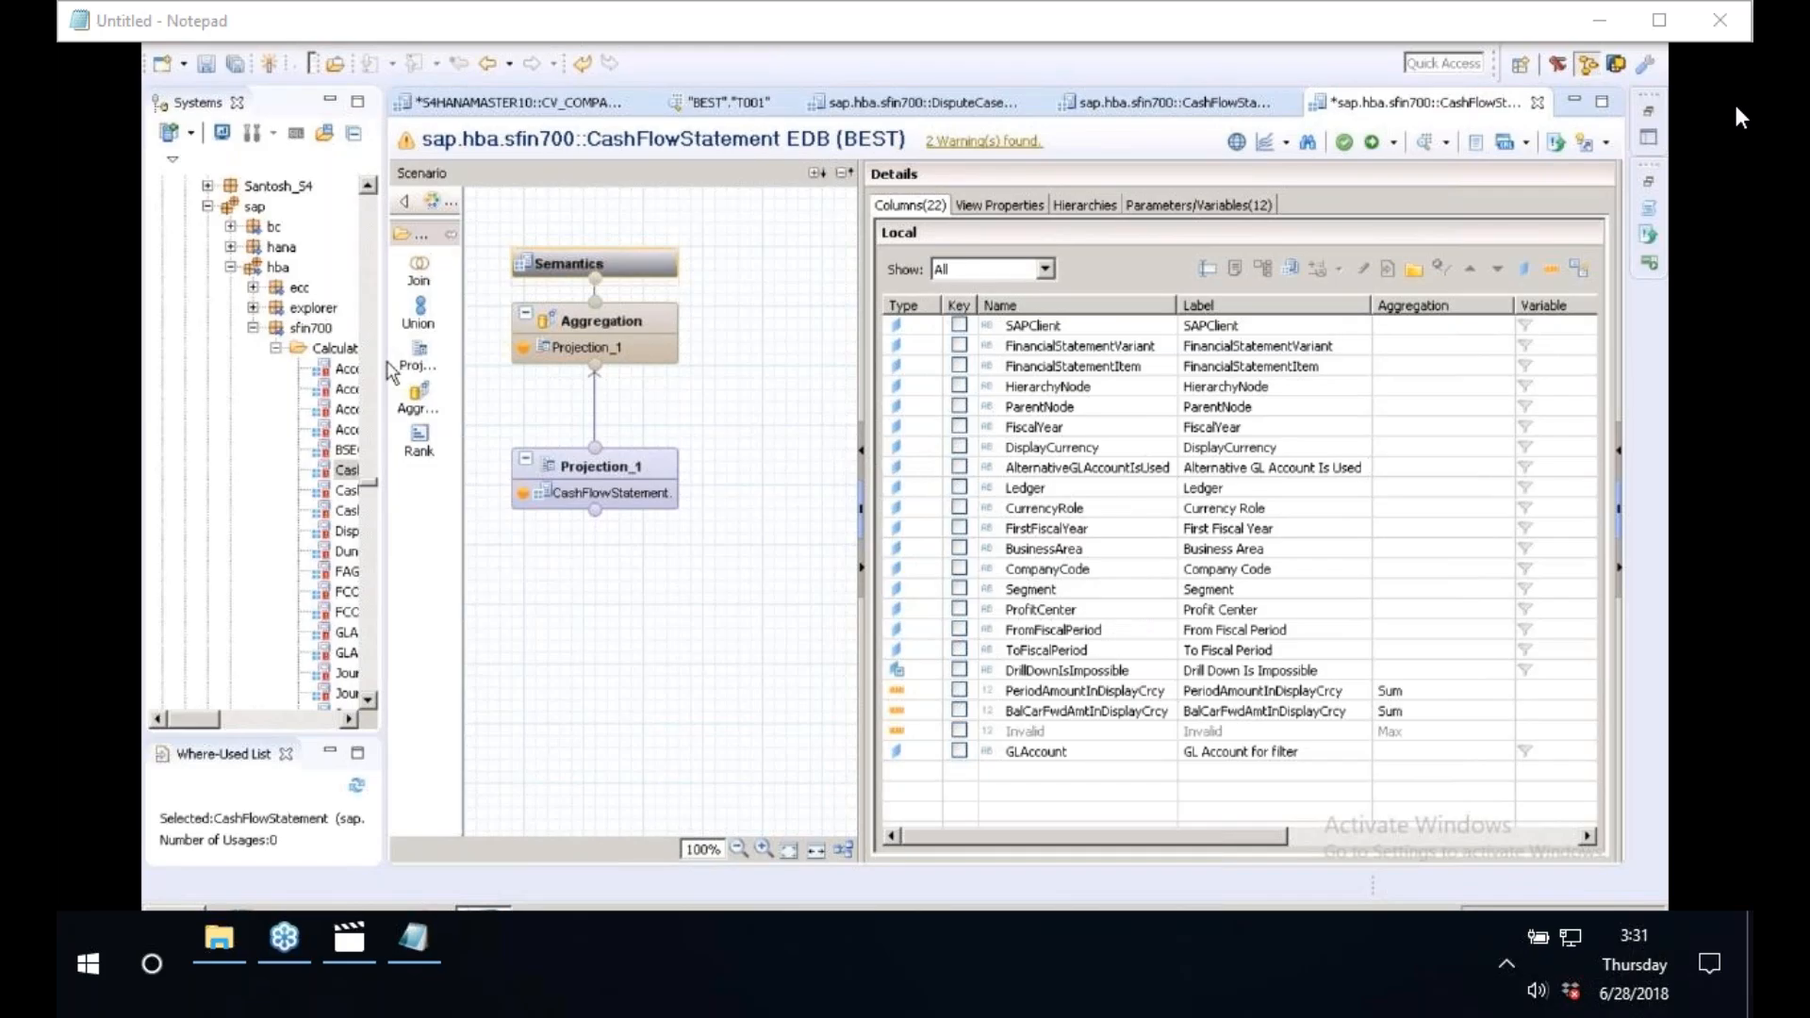
# - Widen the system tree, examine the SAP HANA Content Delivery Unit option for .tgz files in the Import wizard, and cancel the import
pyautogui.moveTo(387, 363); pyautogui.dragTo(534, 363)
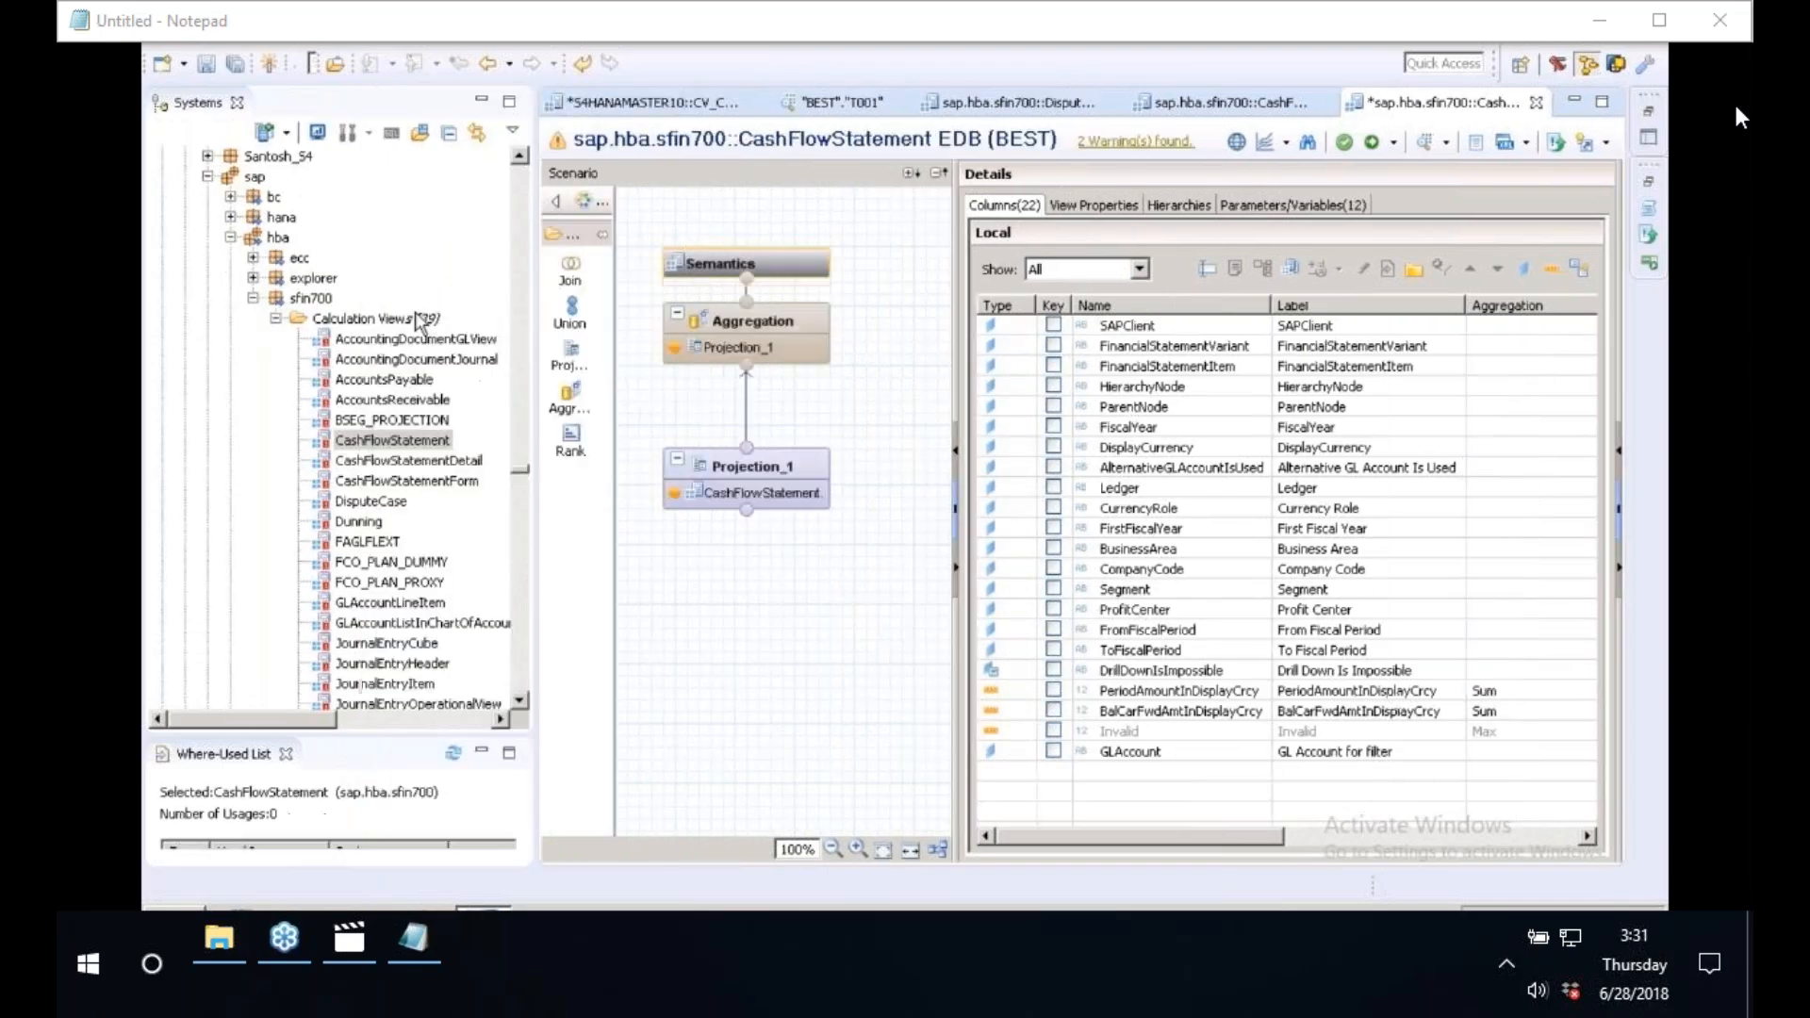
pyautogui.click(163, 47)
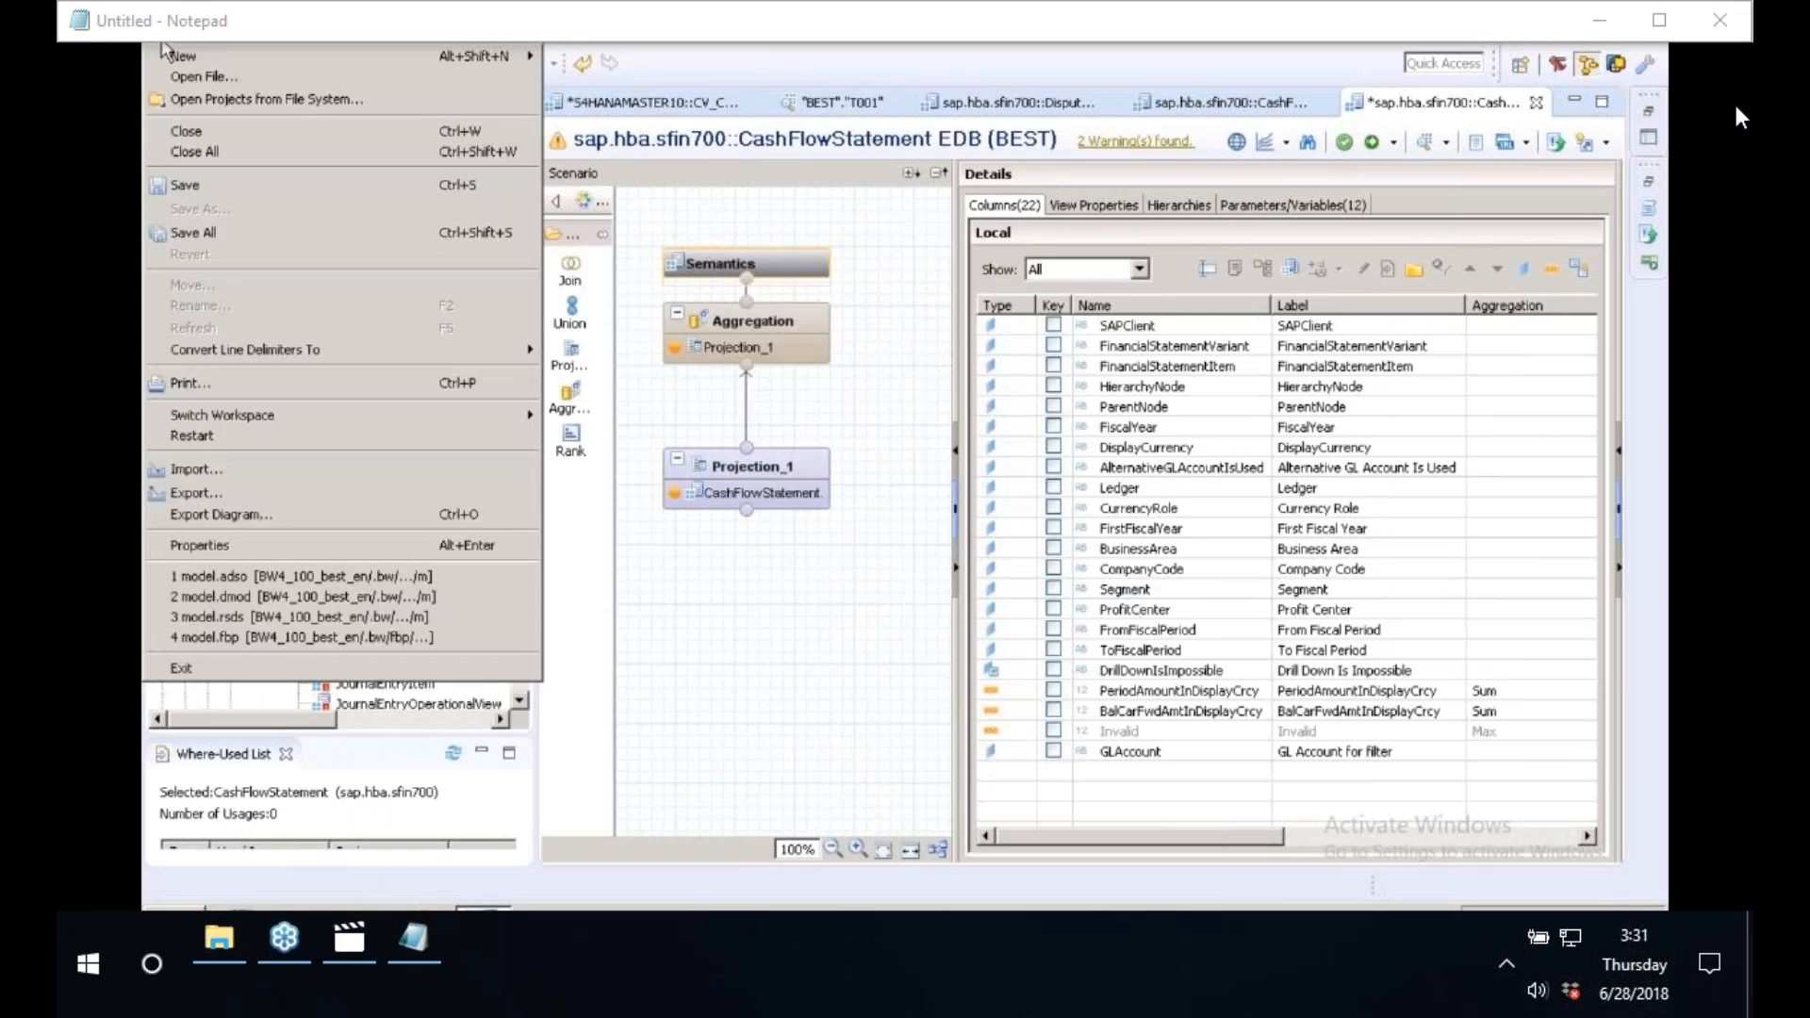
pyautogui.click(213, 490)
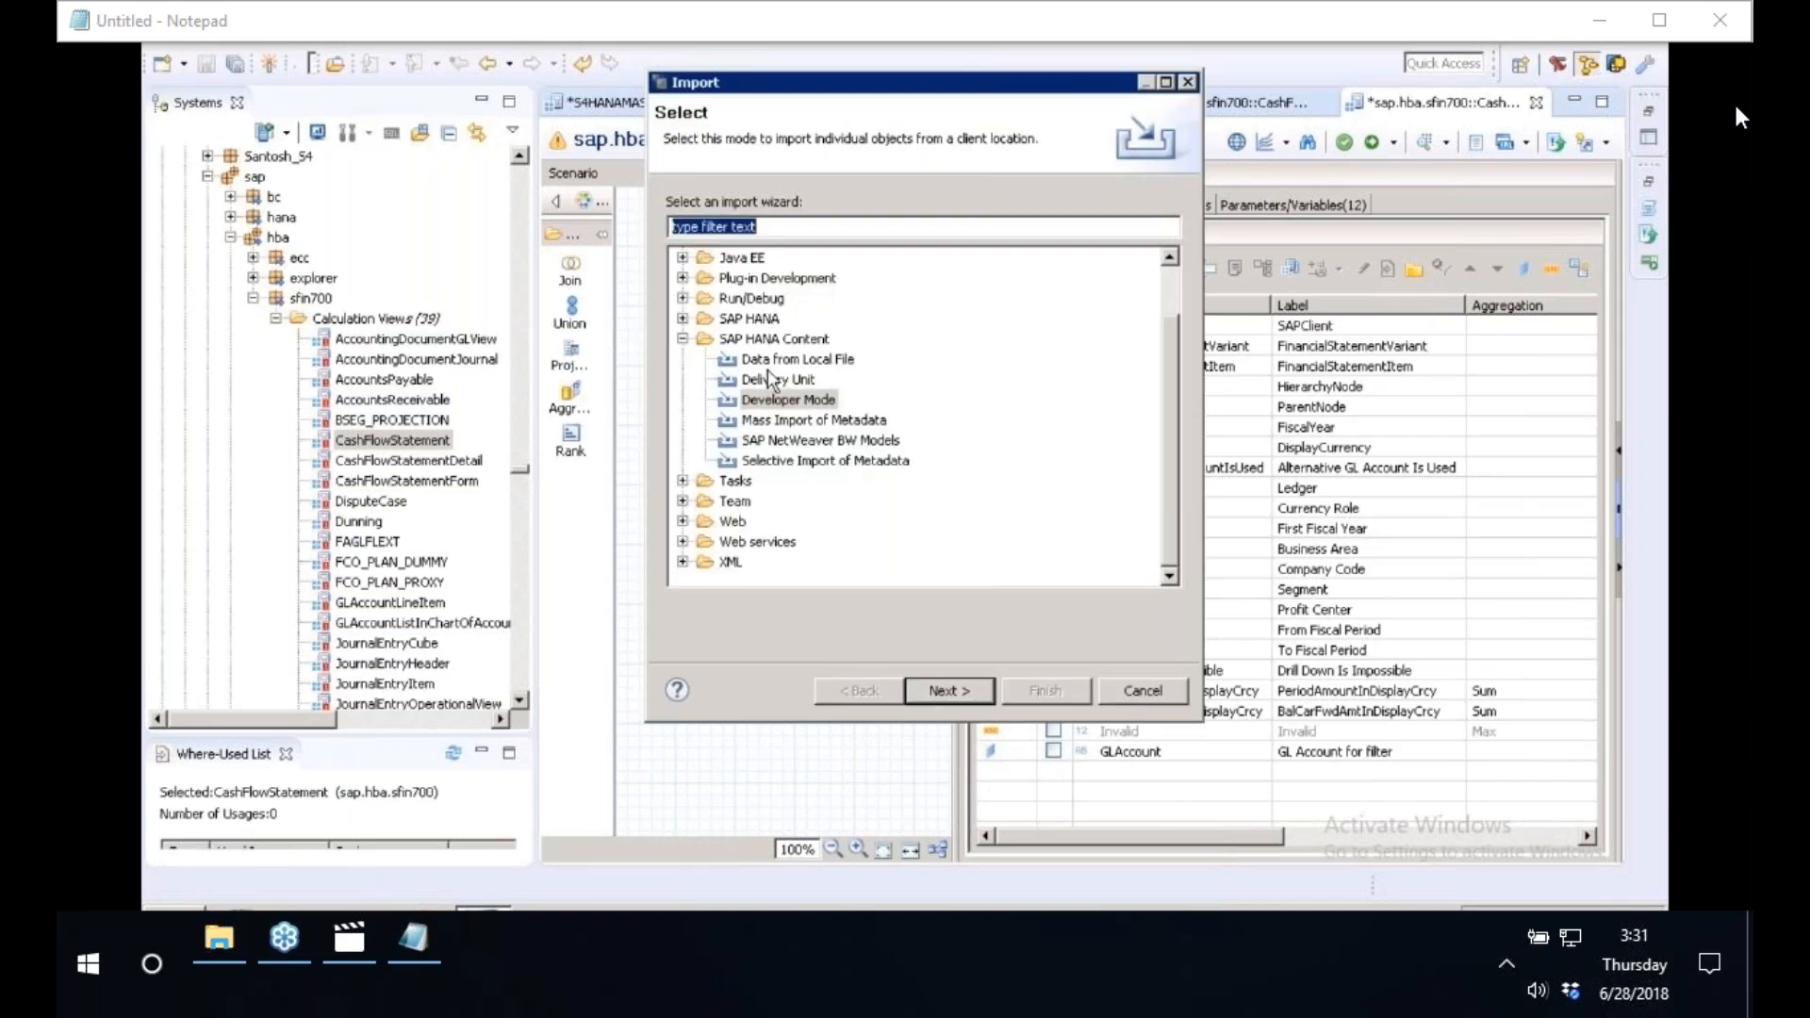
pyautogui.click(771, 379)
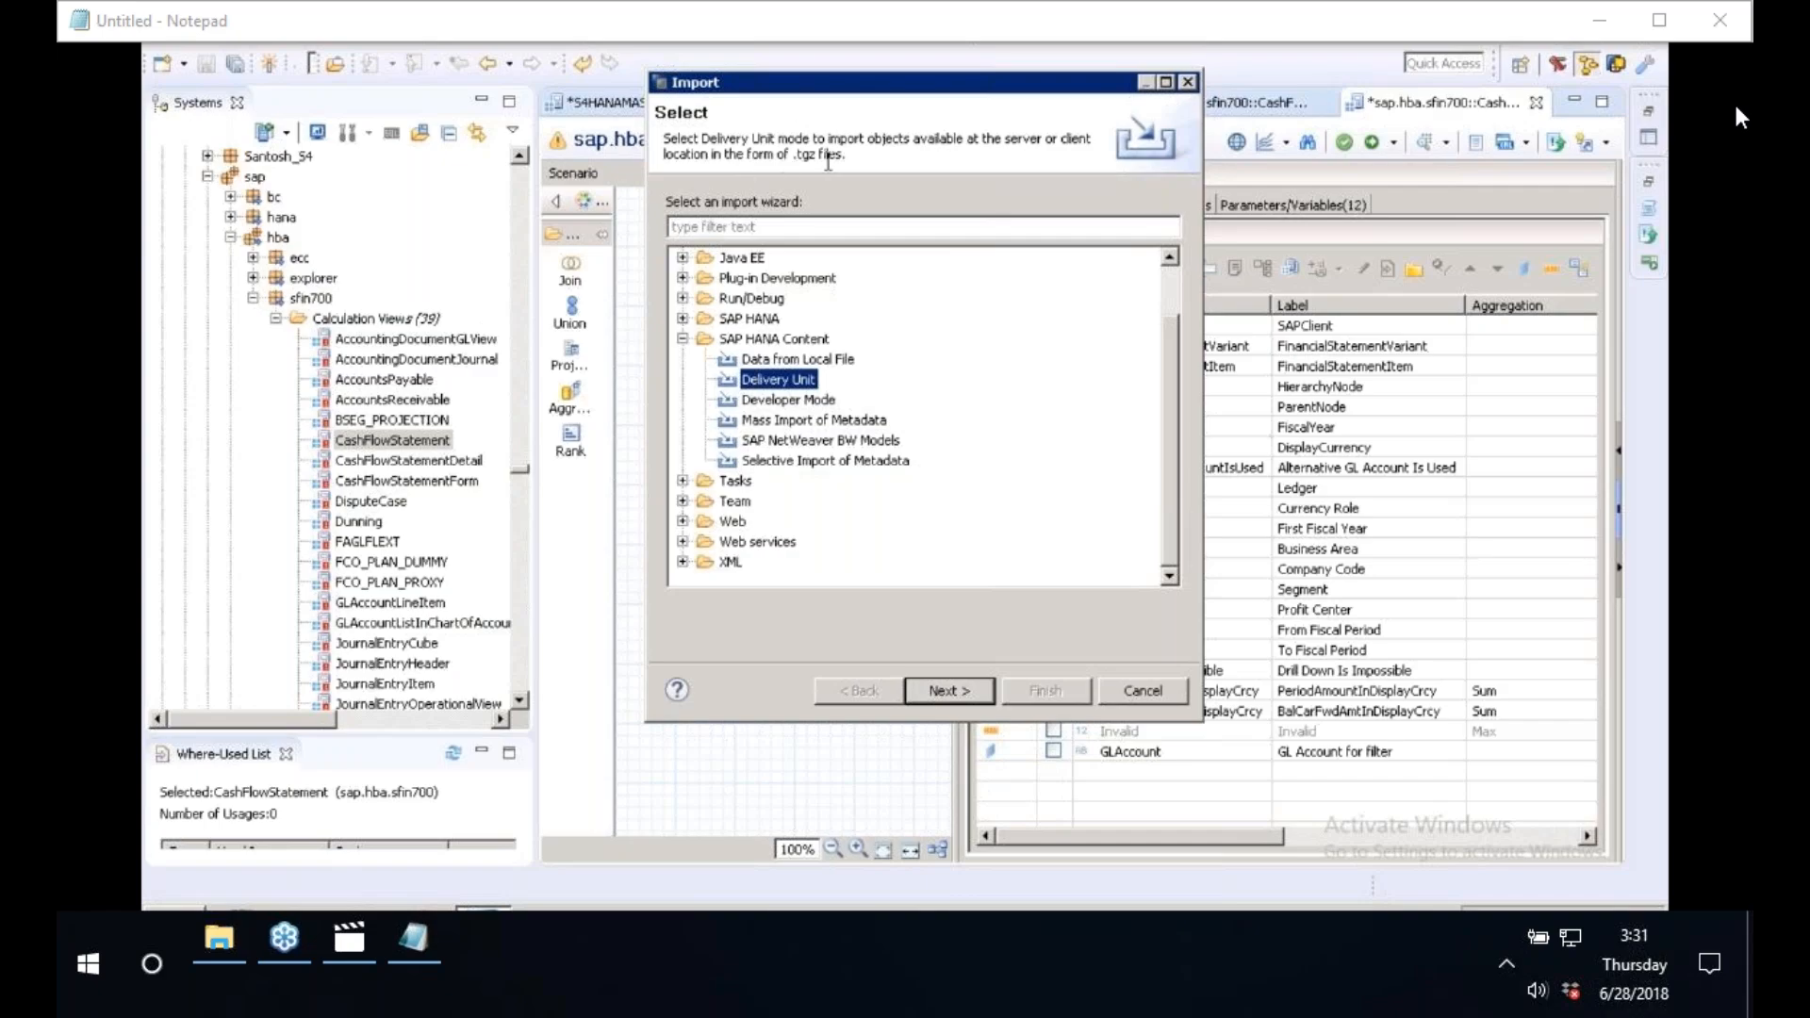
pyautogui.moveTo(797, 157); pyautogui.dragTo(858, 160)
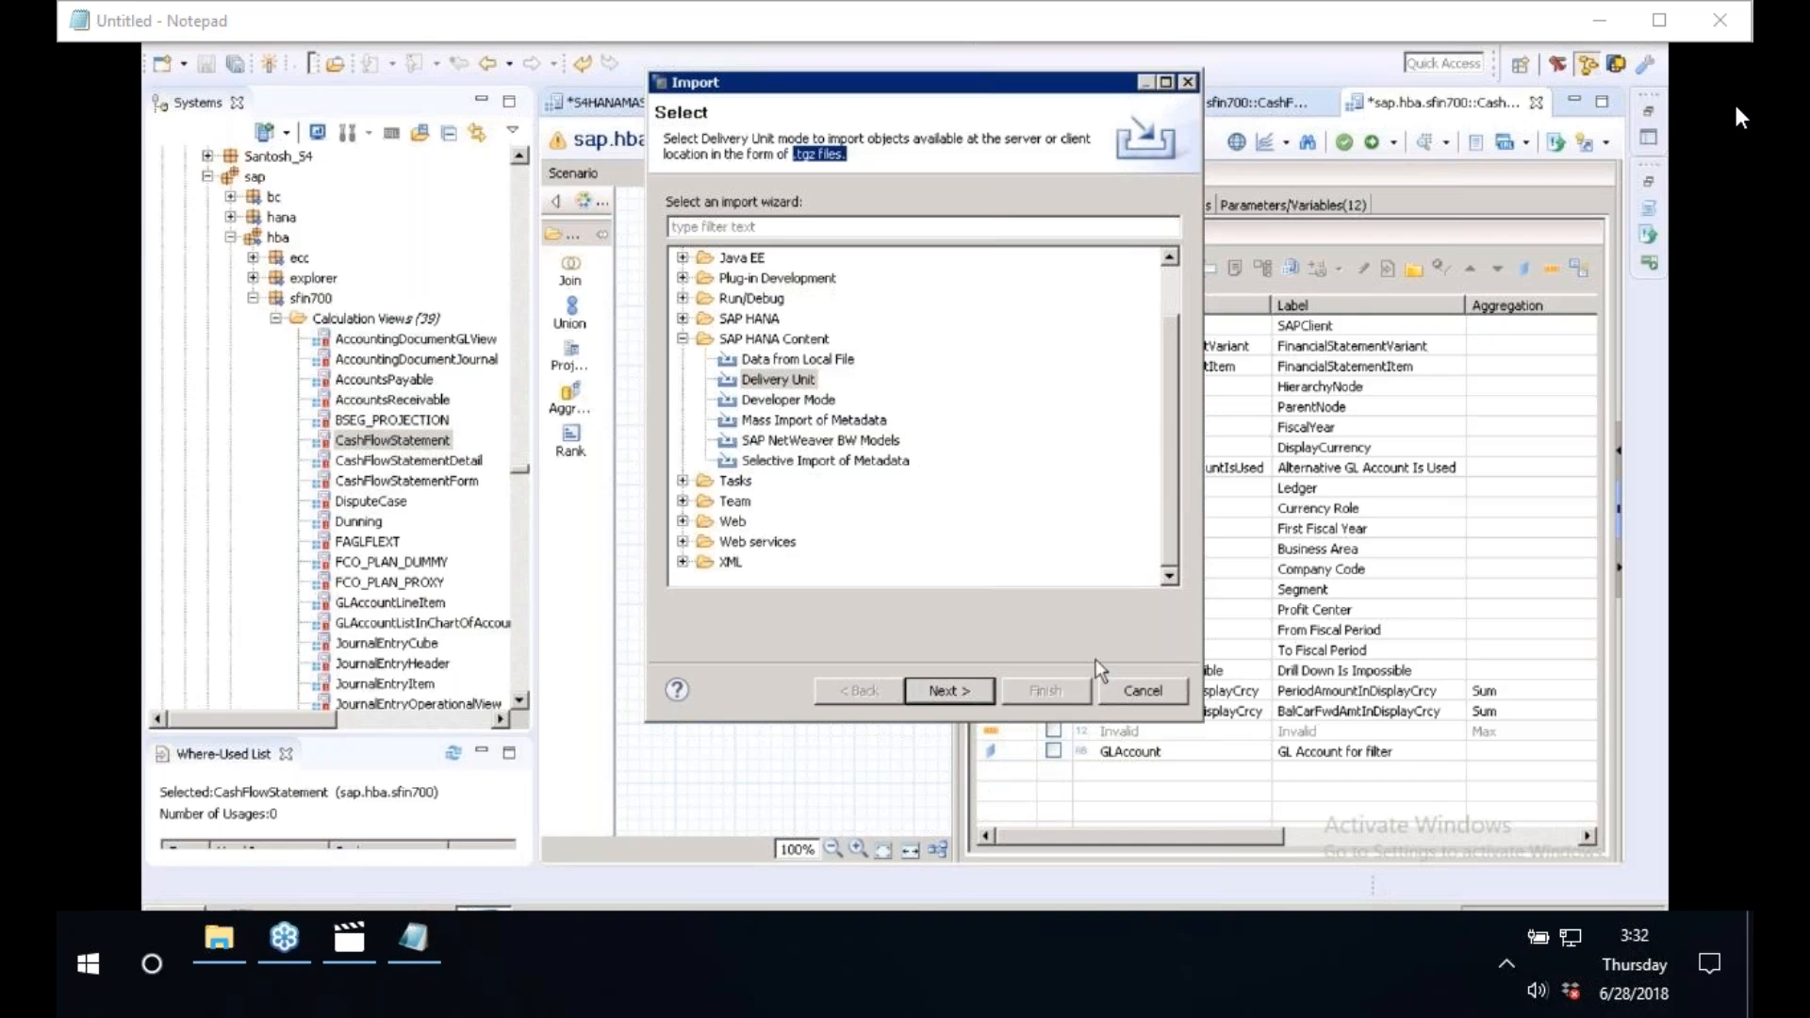
pyautogui.click(1122, 687)
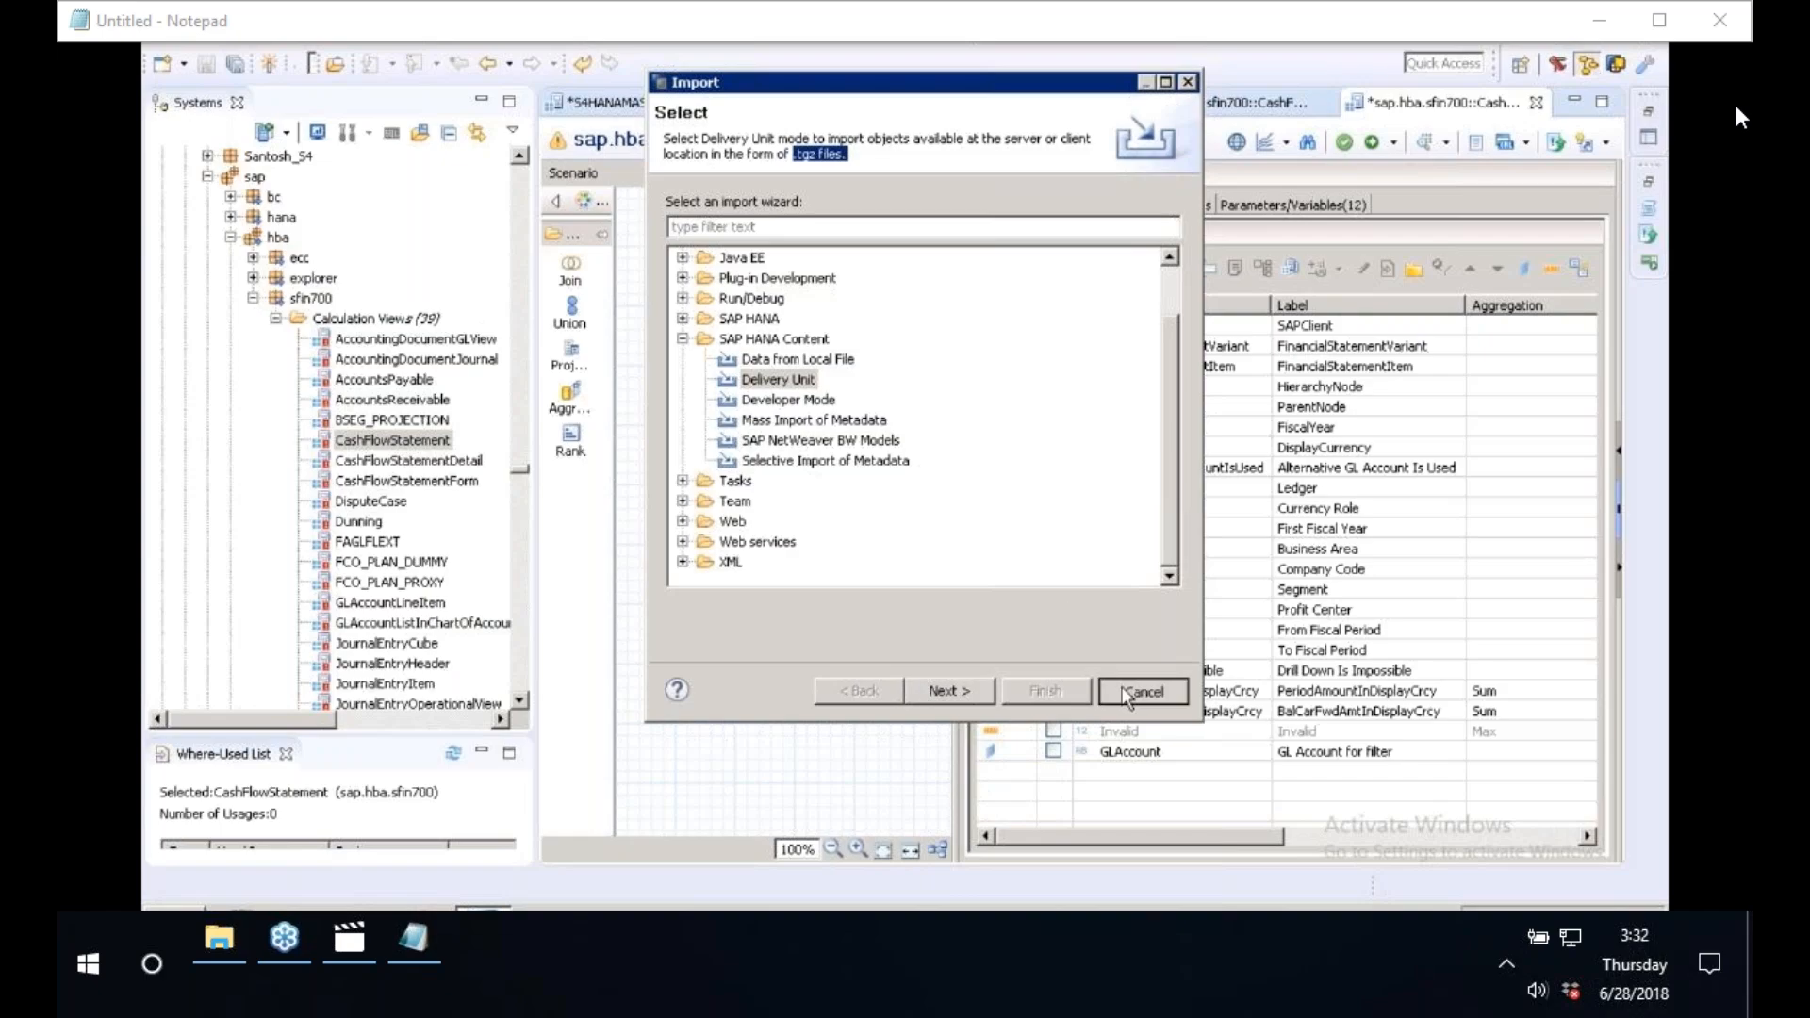
pyautogui.click(1126, 696)
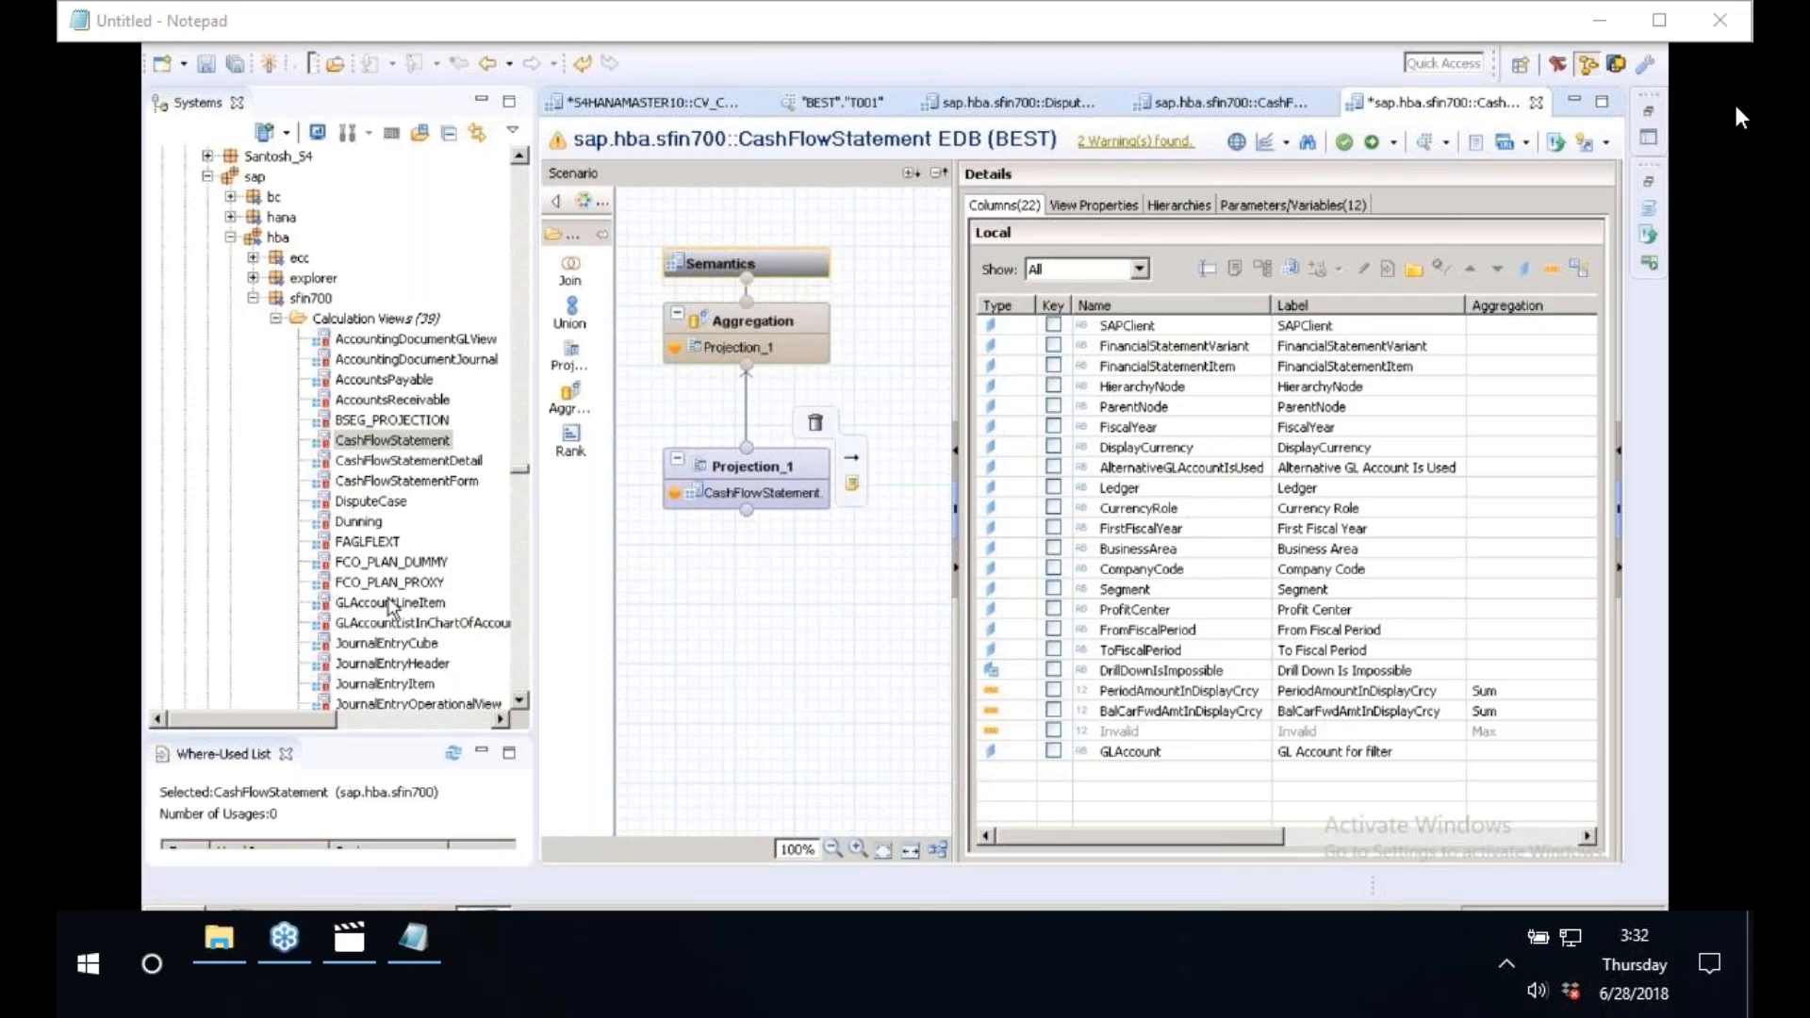
# - Collapse package hba and return to CV_COMPANYCODE to review its Currency_Text and Join_1 nodes
pyautogui.click(231, 238)
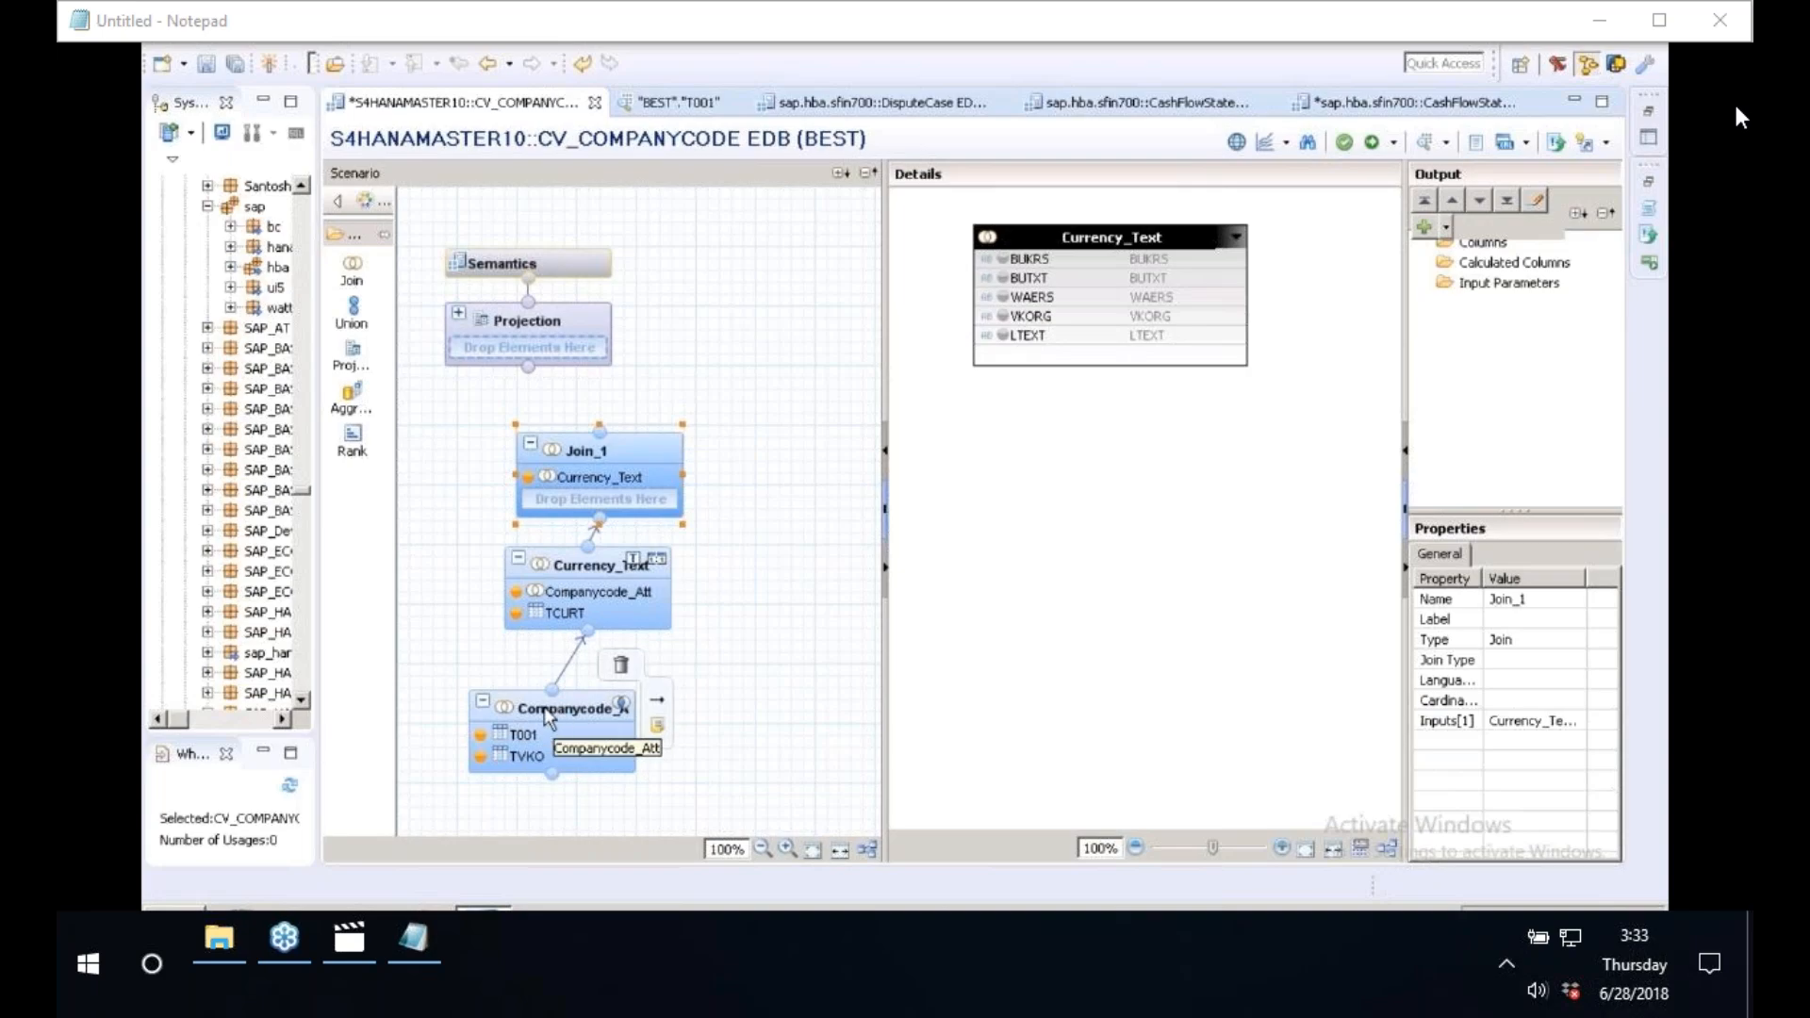
pyautogui.click(607, 569)
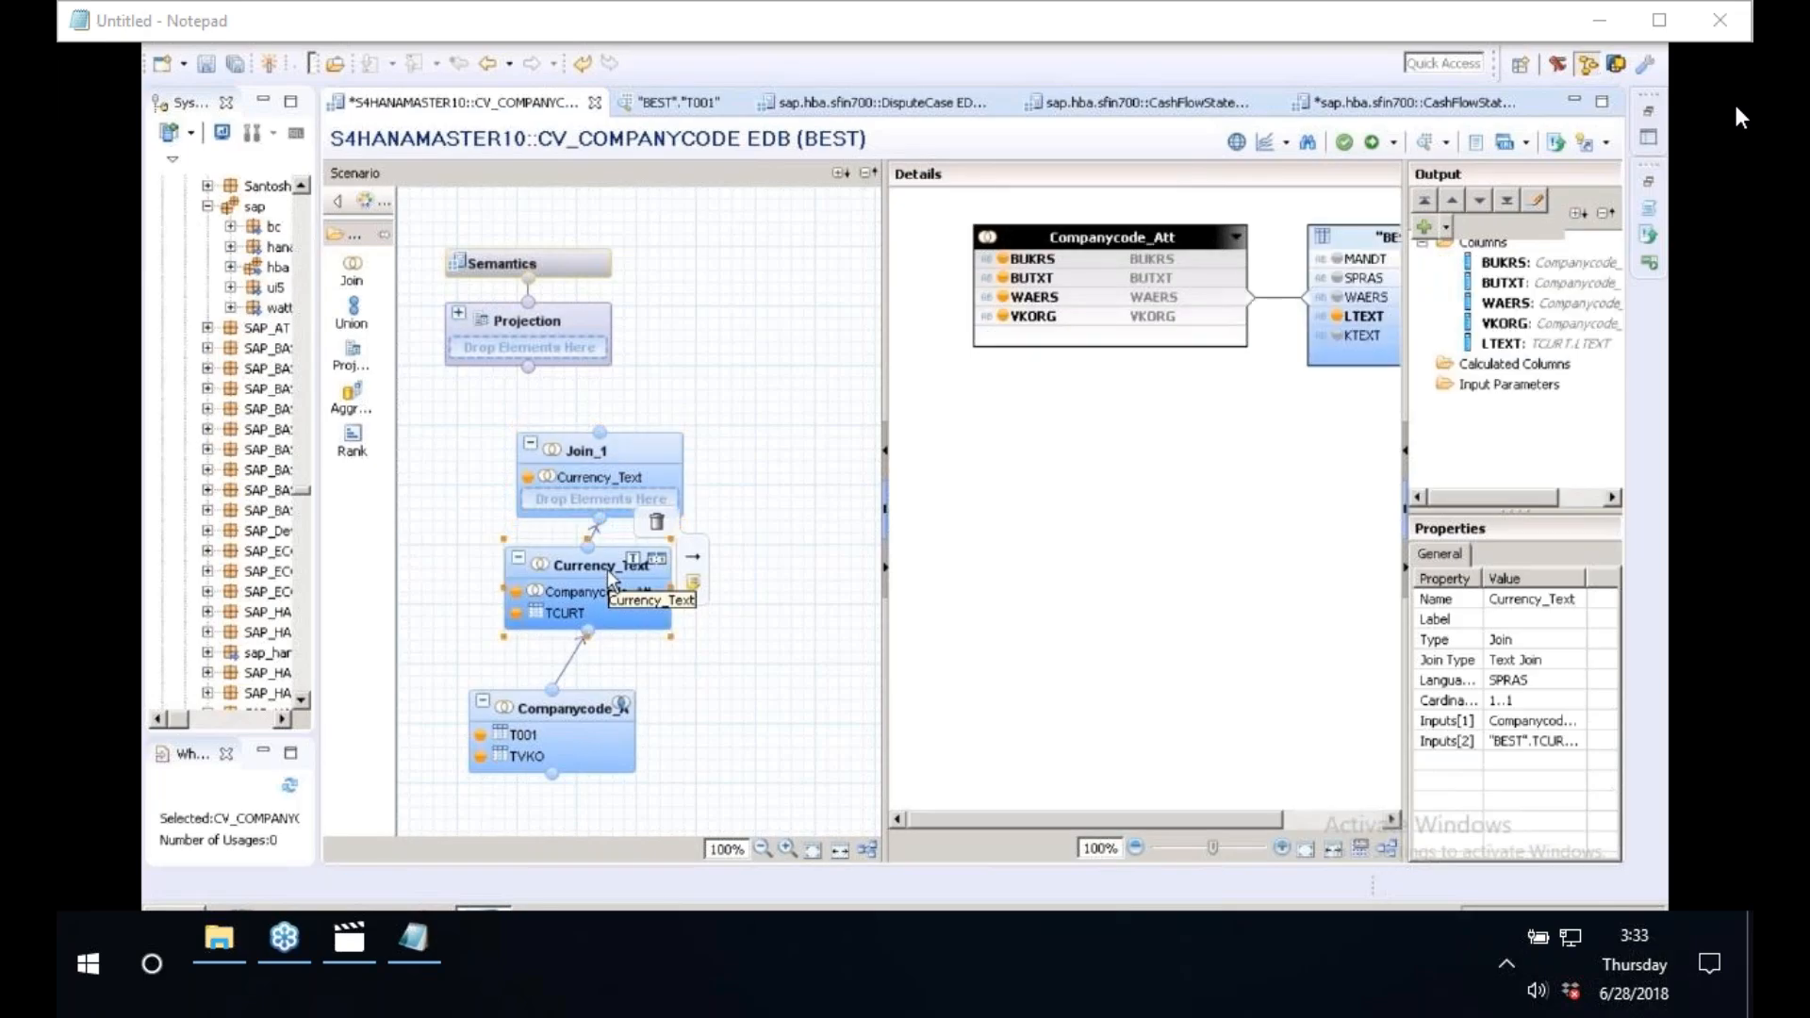
pyautogui.click(597, 461)
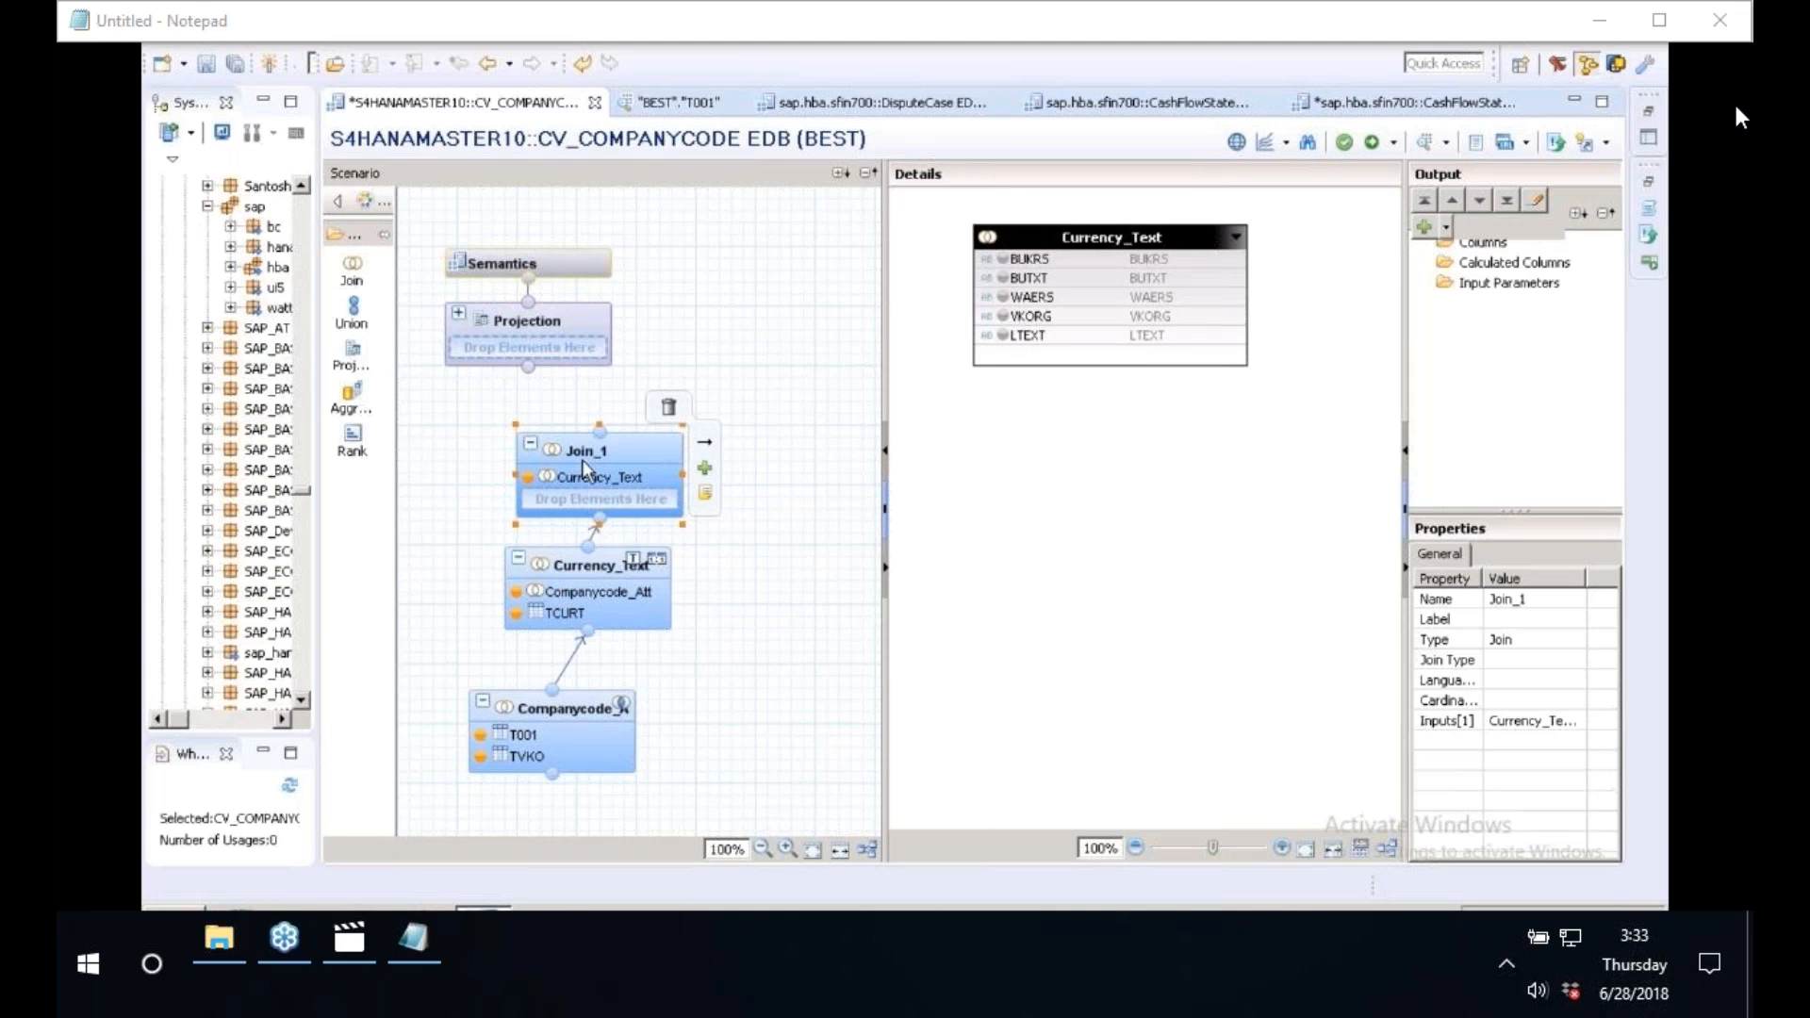
# - Rename the Join_1 node as Sales_Org_Text
pyautogui.rightClick(580, 460)
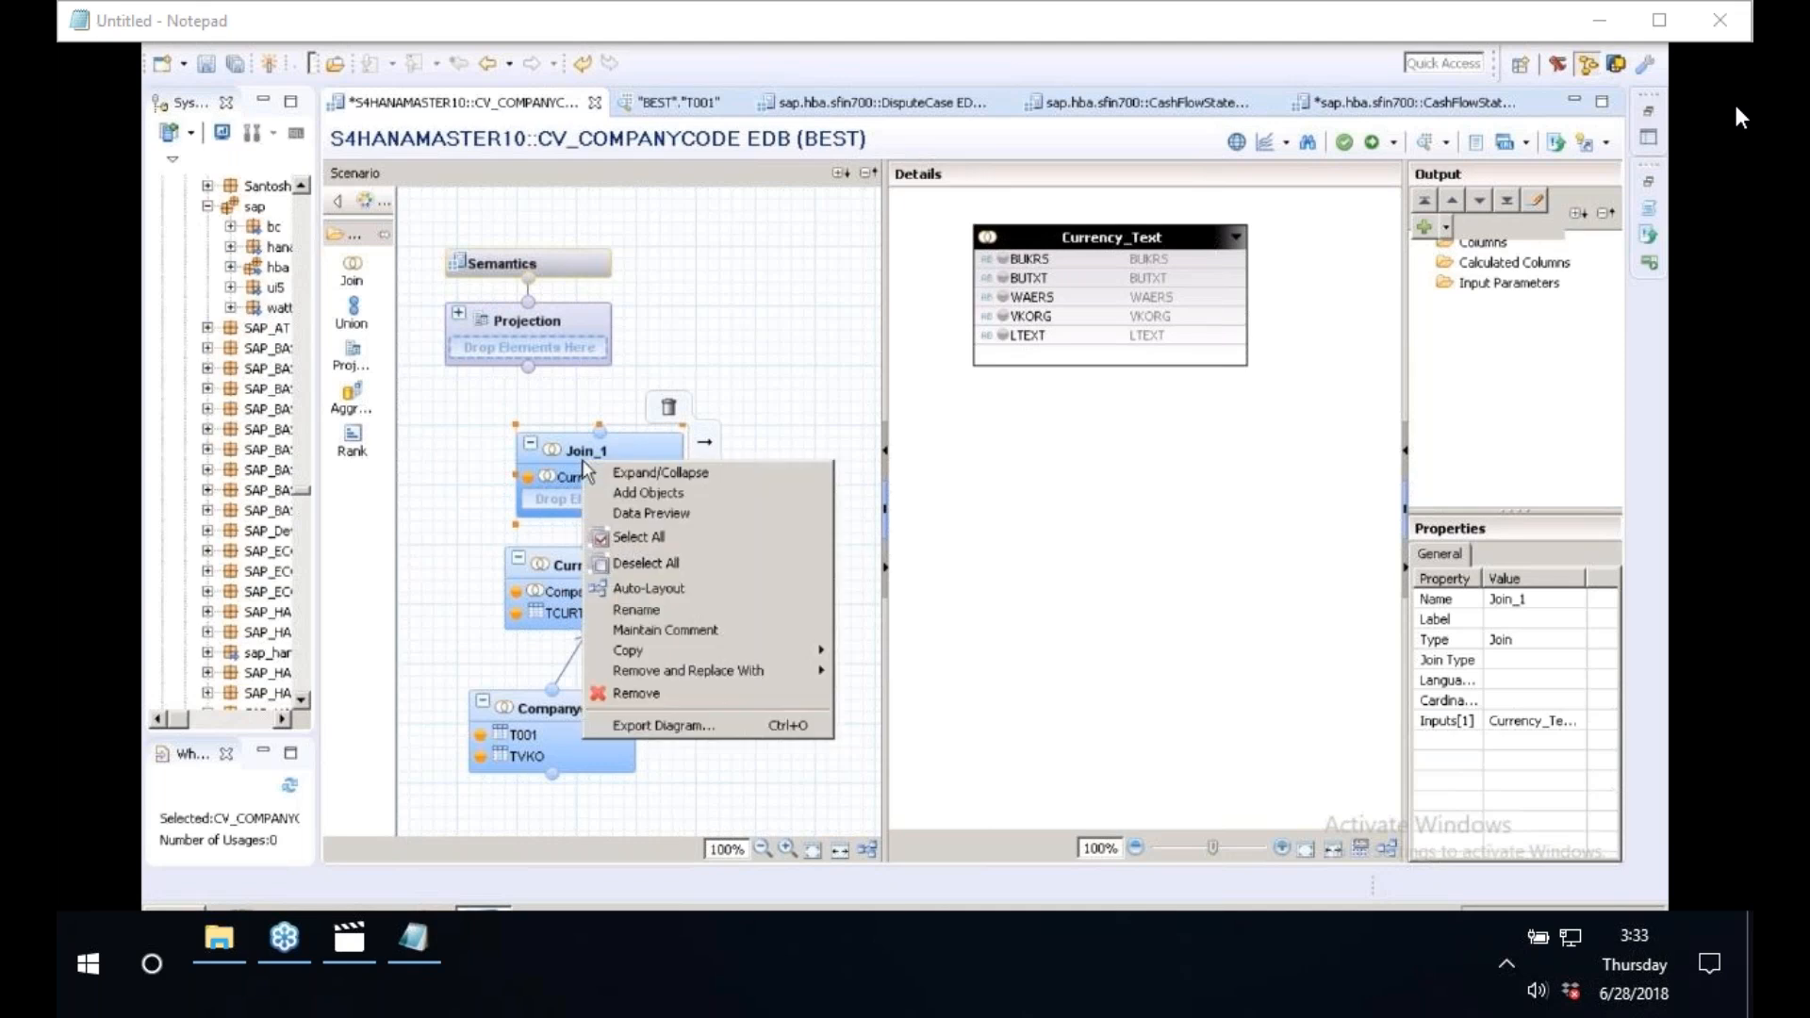
pyautogui.click(652, 611)
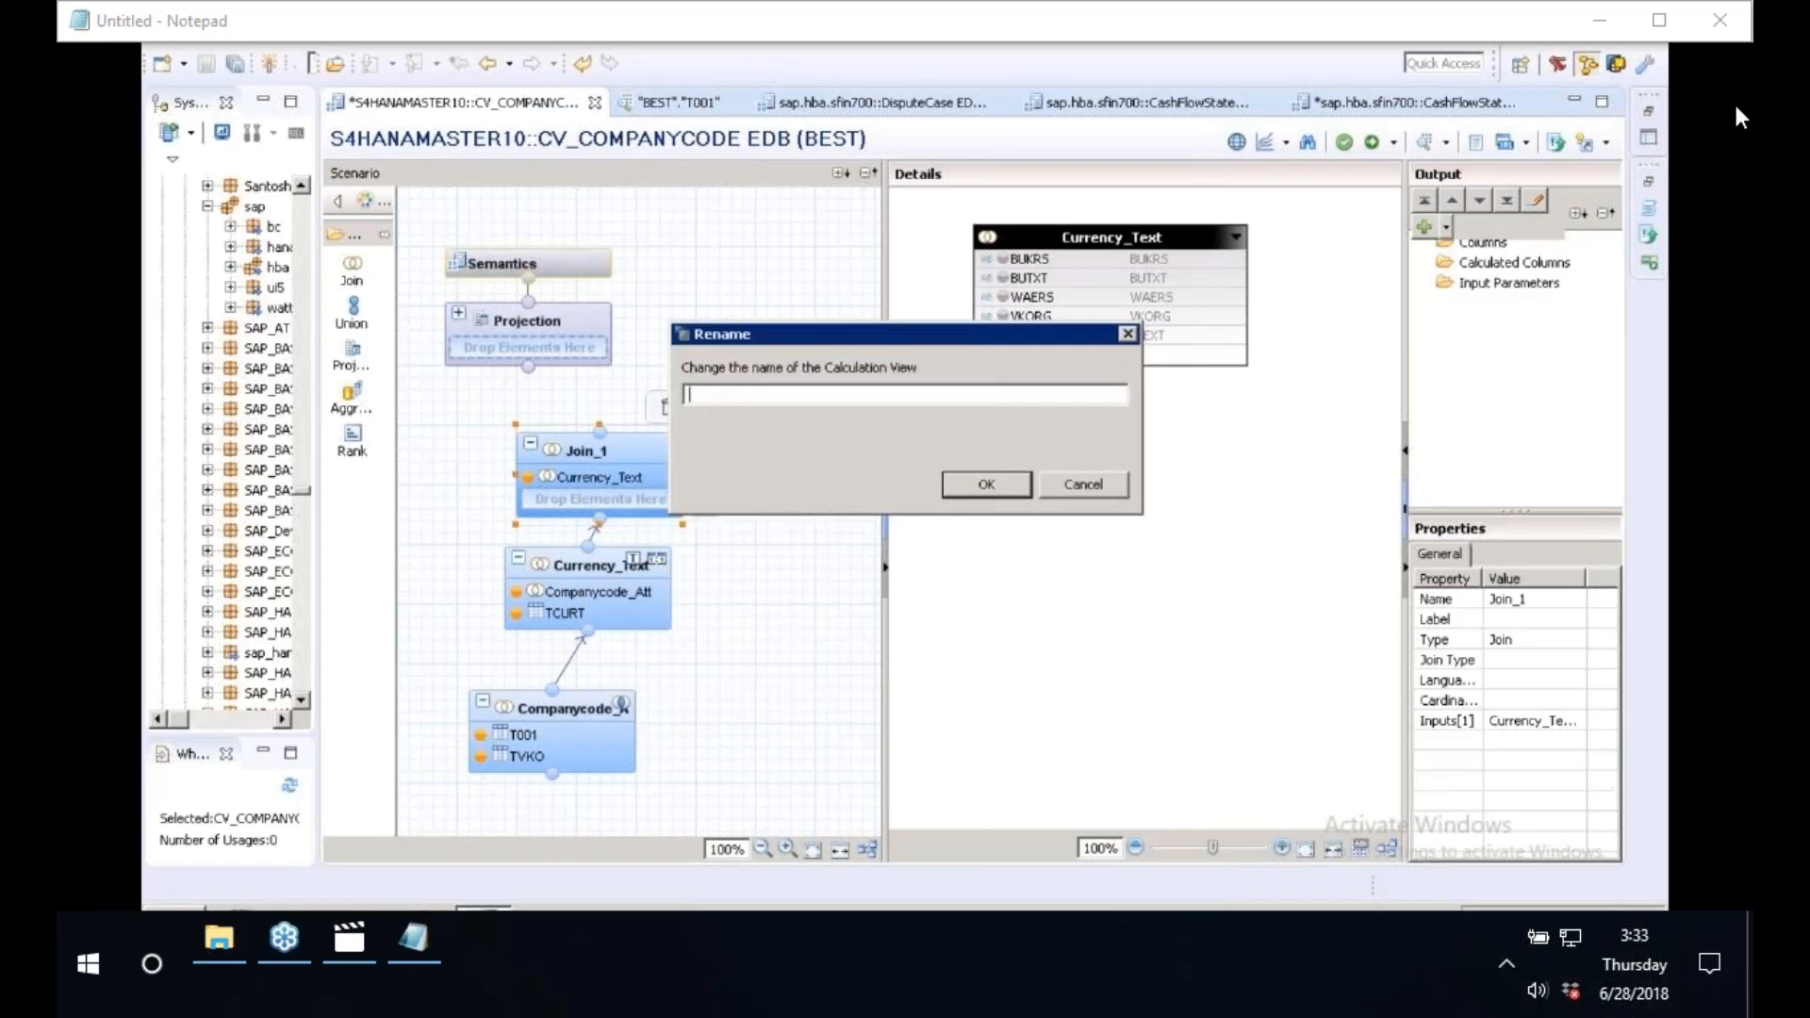
pyautogui.write('sALE')
pyautogui.press('BackSpace')
pyautogui.press('BackSpace')
pyautogui.press('BackSpace')
pyautogui.press('BackSpace')
pyautogui.write('Sales_Org-')
pyautogui.press('BackSpace')
pyautogui.write('_Text')
pyautogui.click(987, 484)
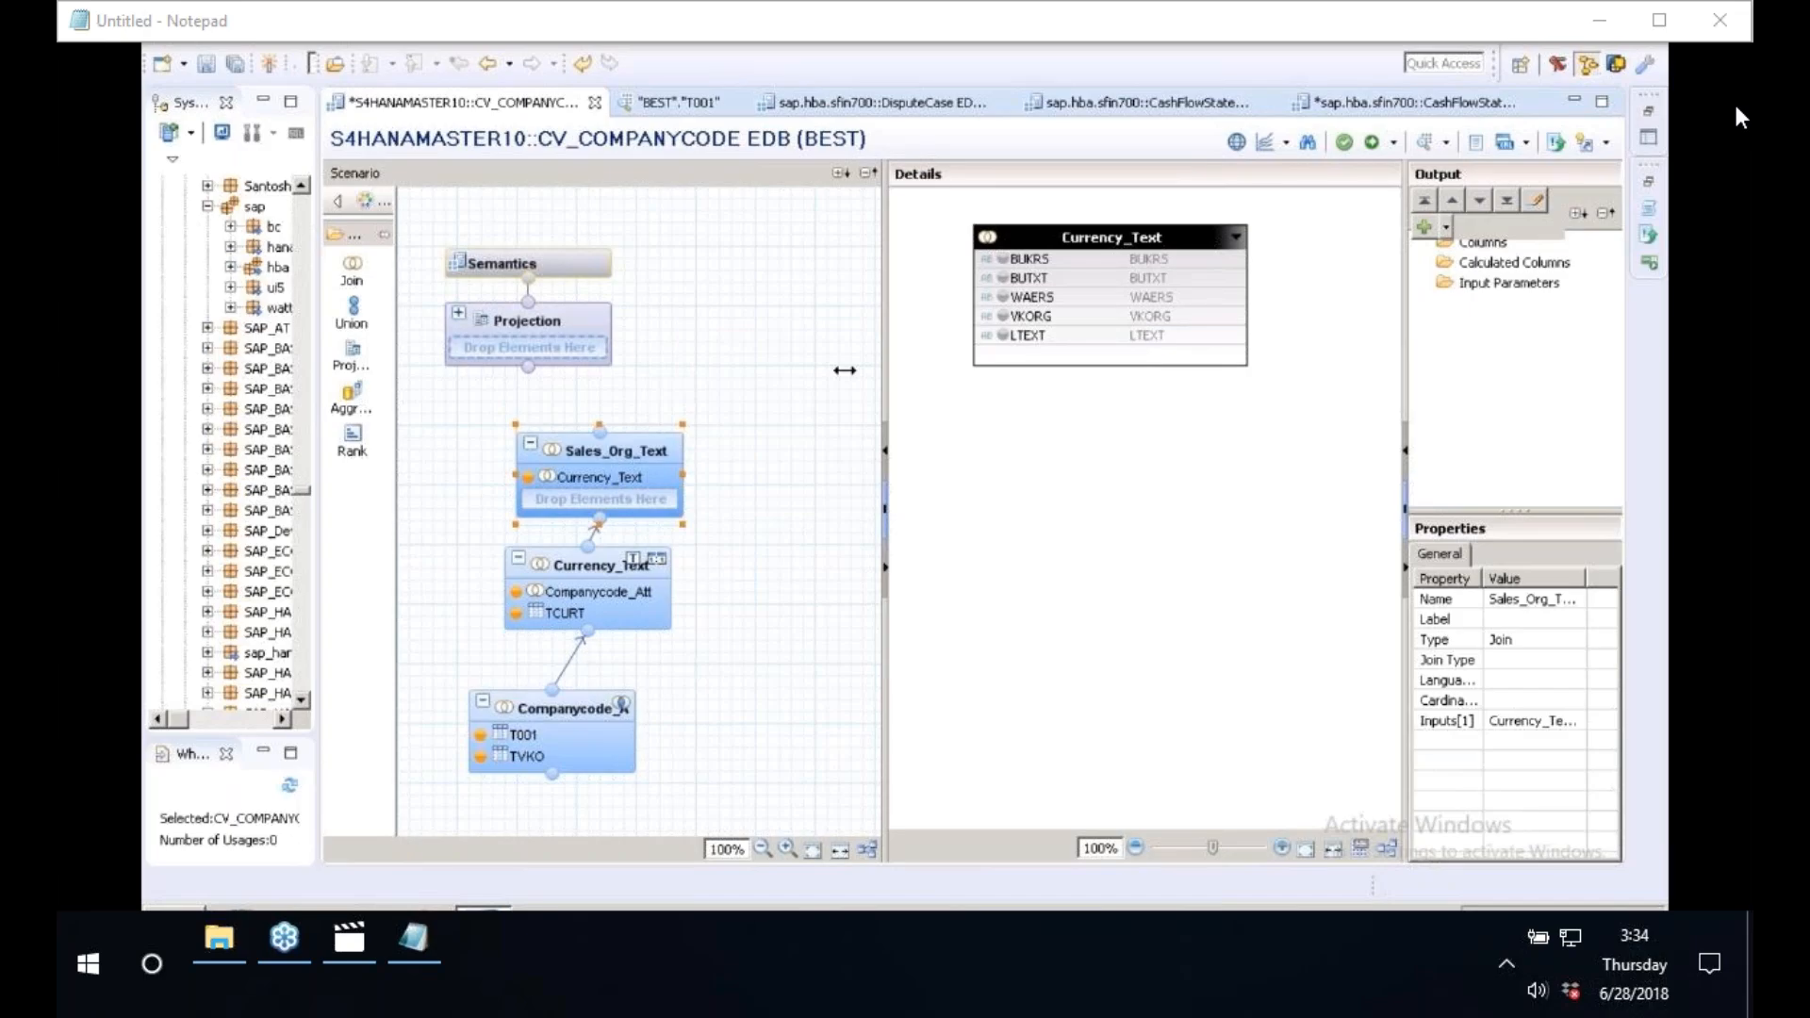
# - Add table TVKOT from schema BEST to the Sales_Org_Text node and join it to Currency_Text on VKORG
pyautogui.moveTo(844, 370); pyautogui.dragTo(729, 373)
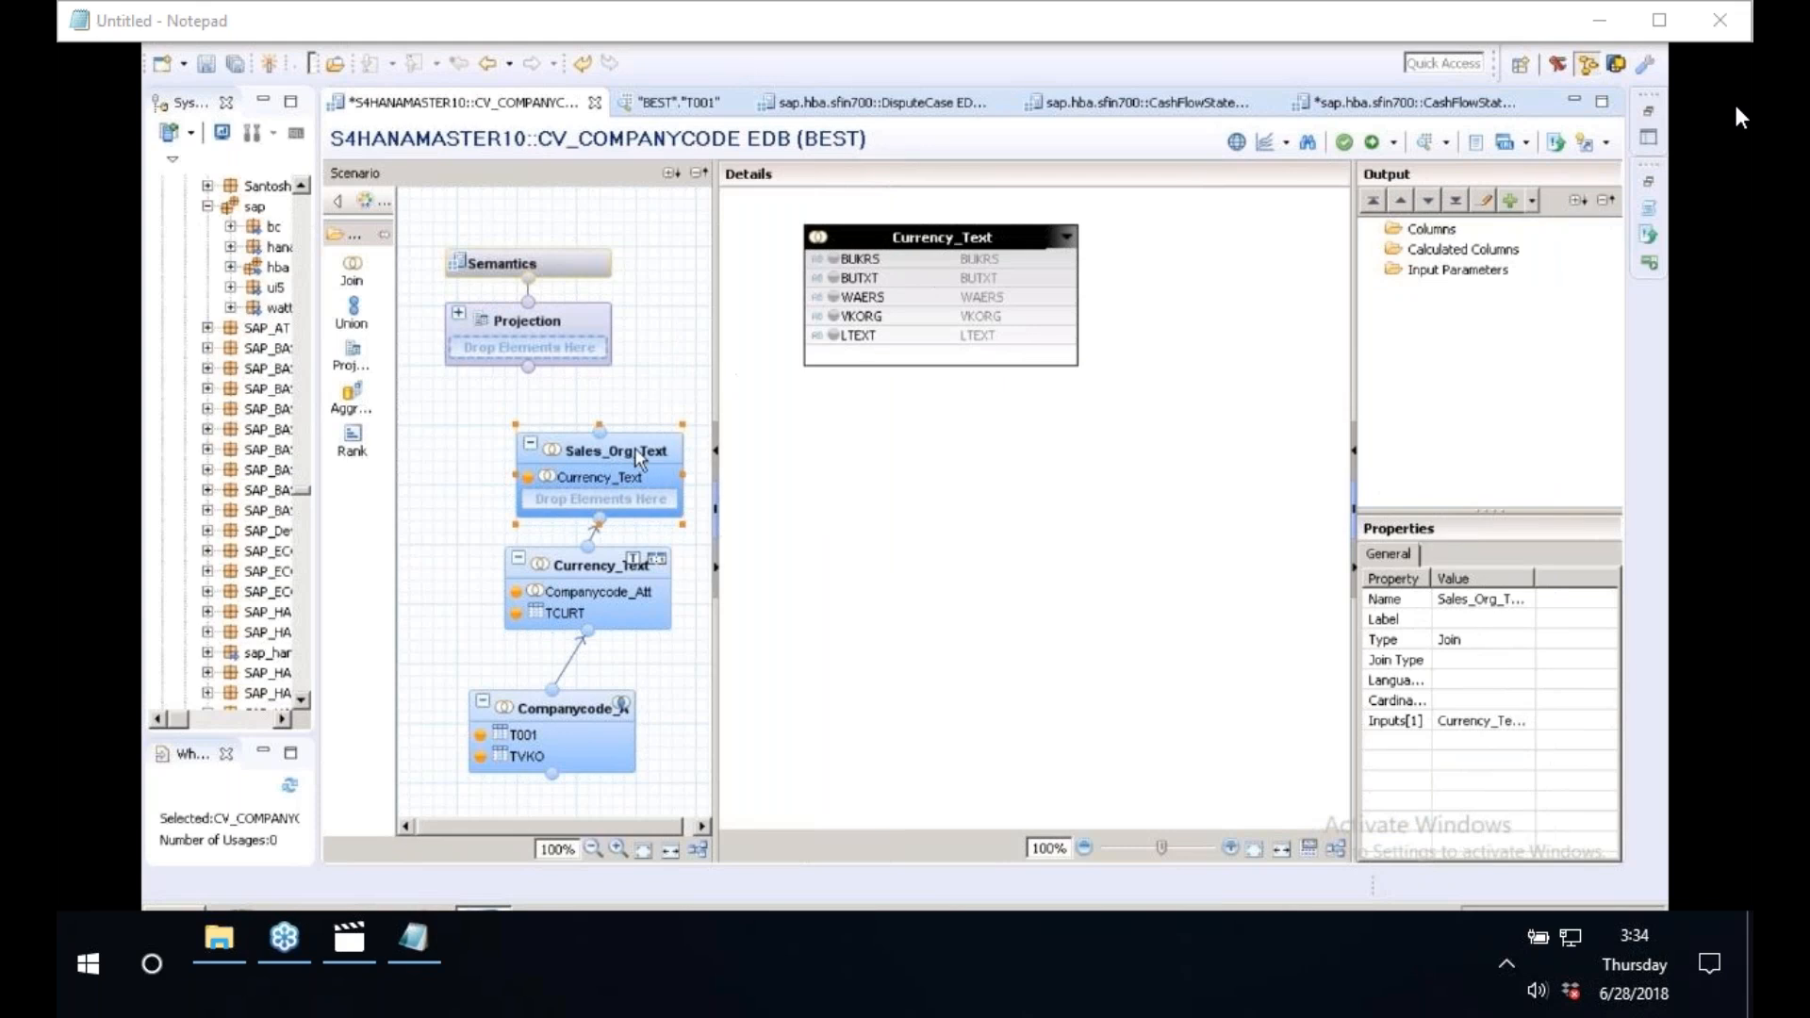
pyautogui.click(703, 470)
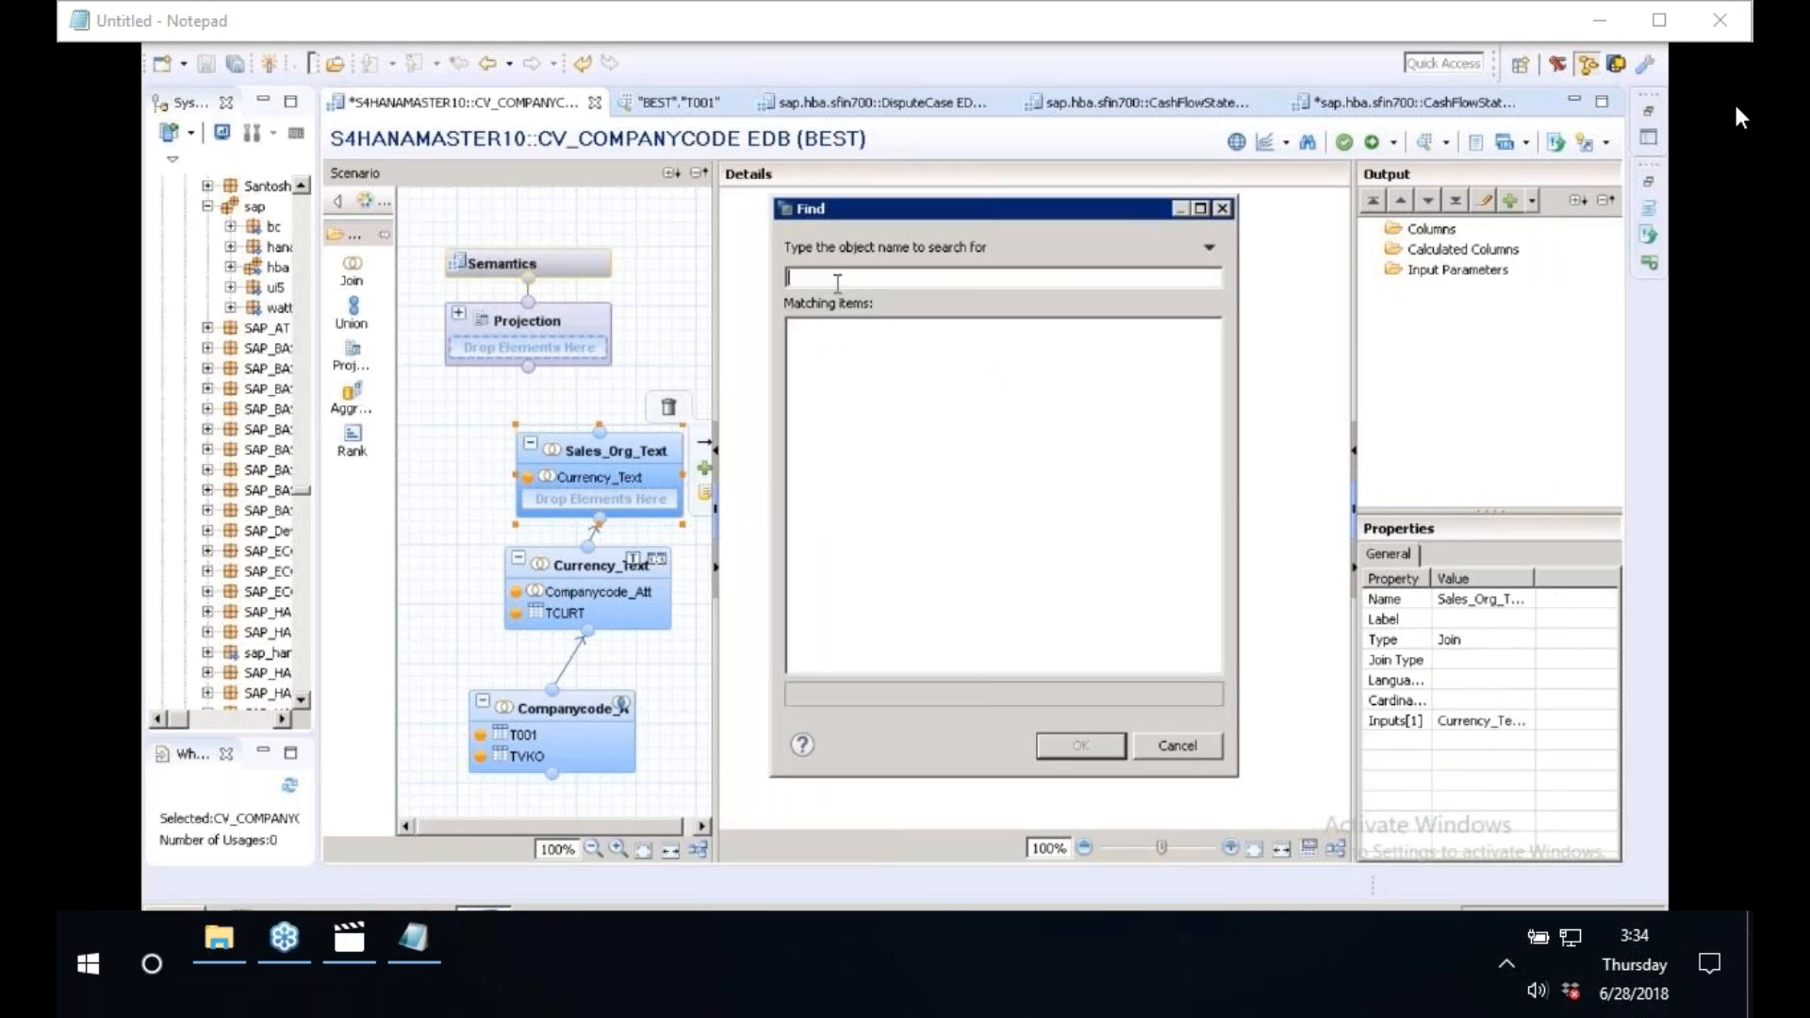
pyautogui.write('tvkot')
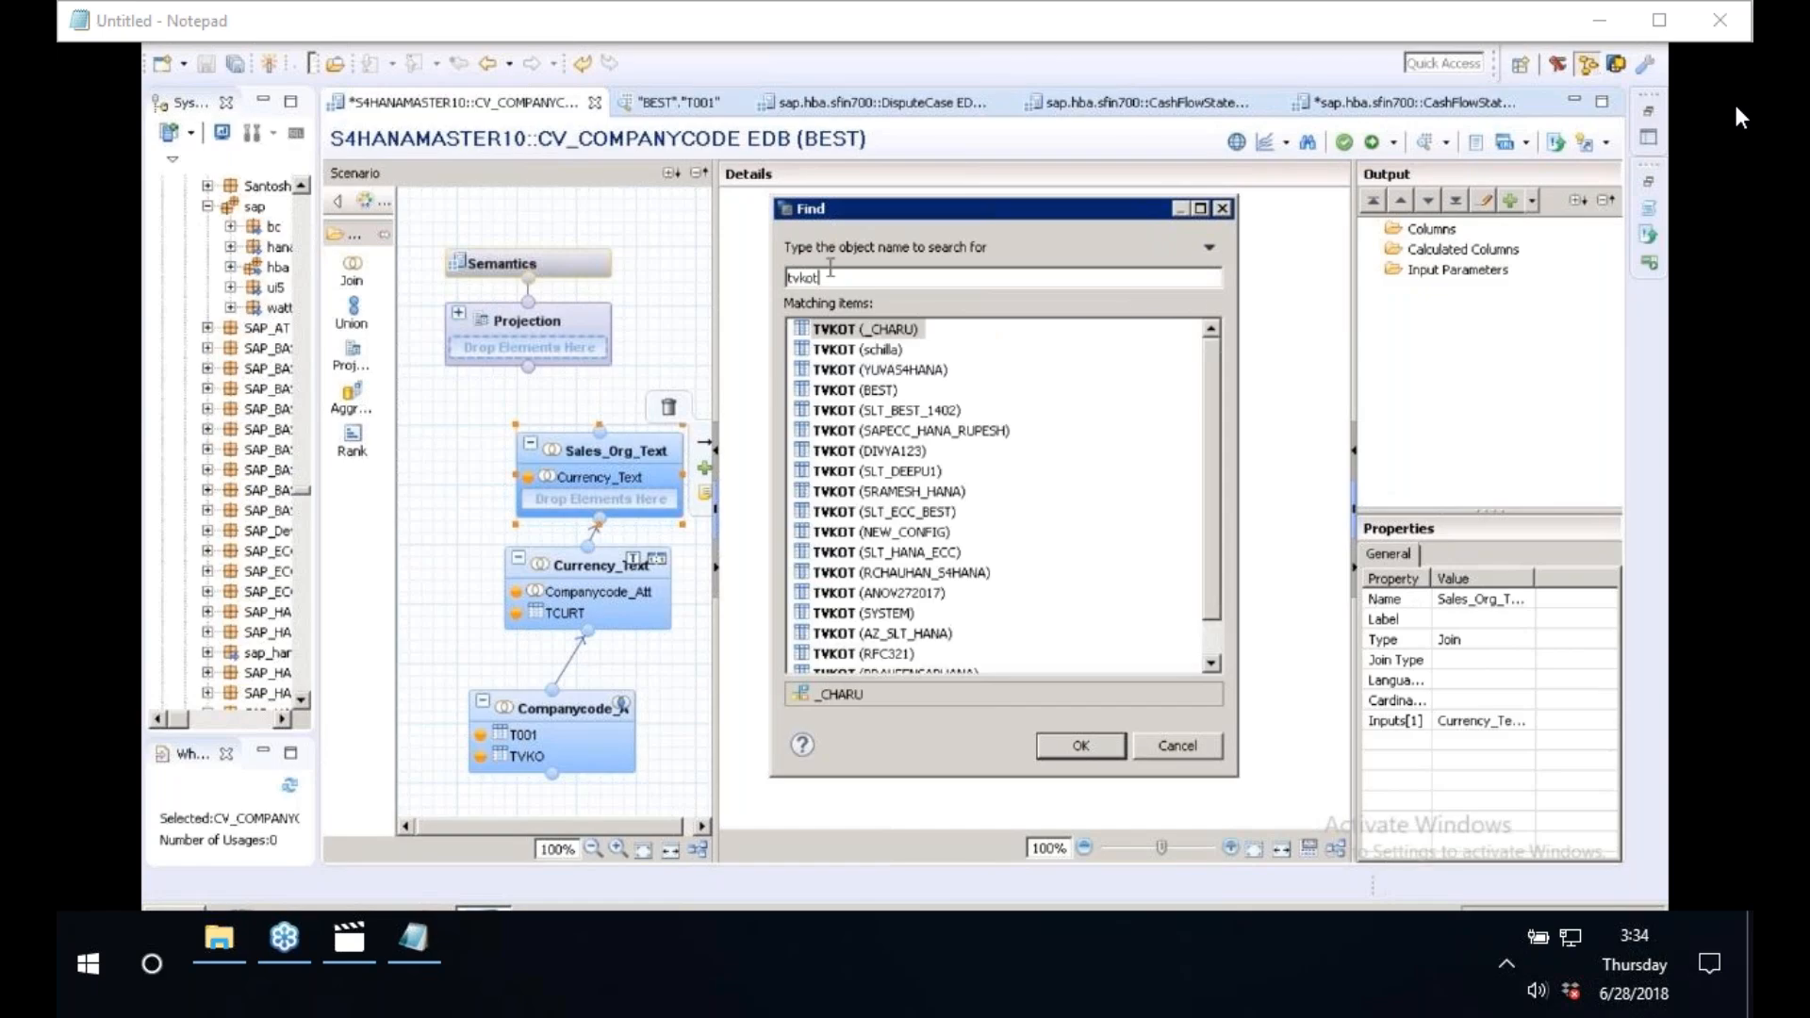
pyautogui.click(859, 393)
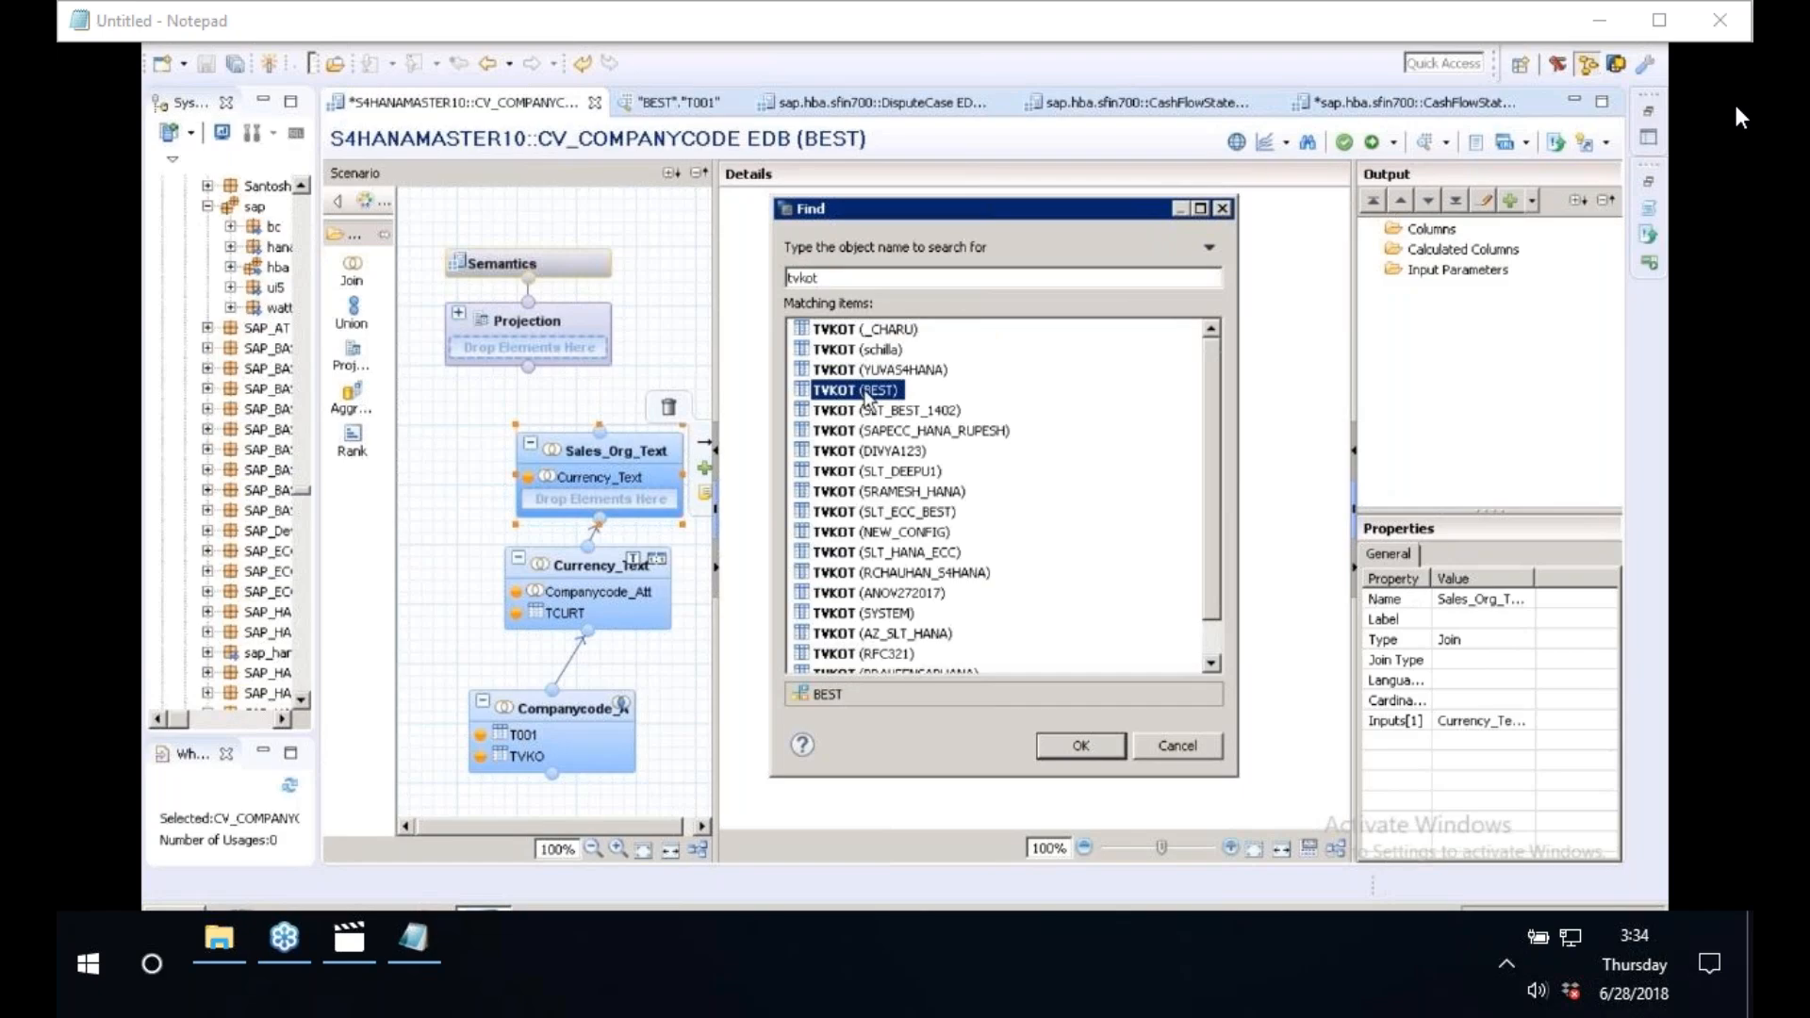
pyautogui.click(1105, 743)
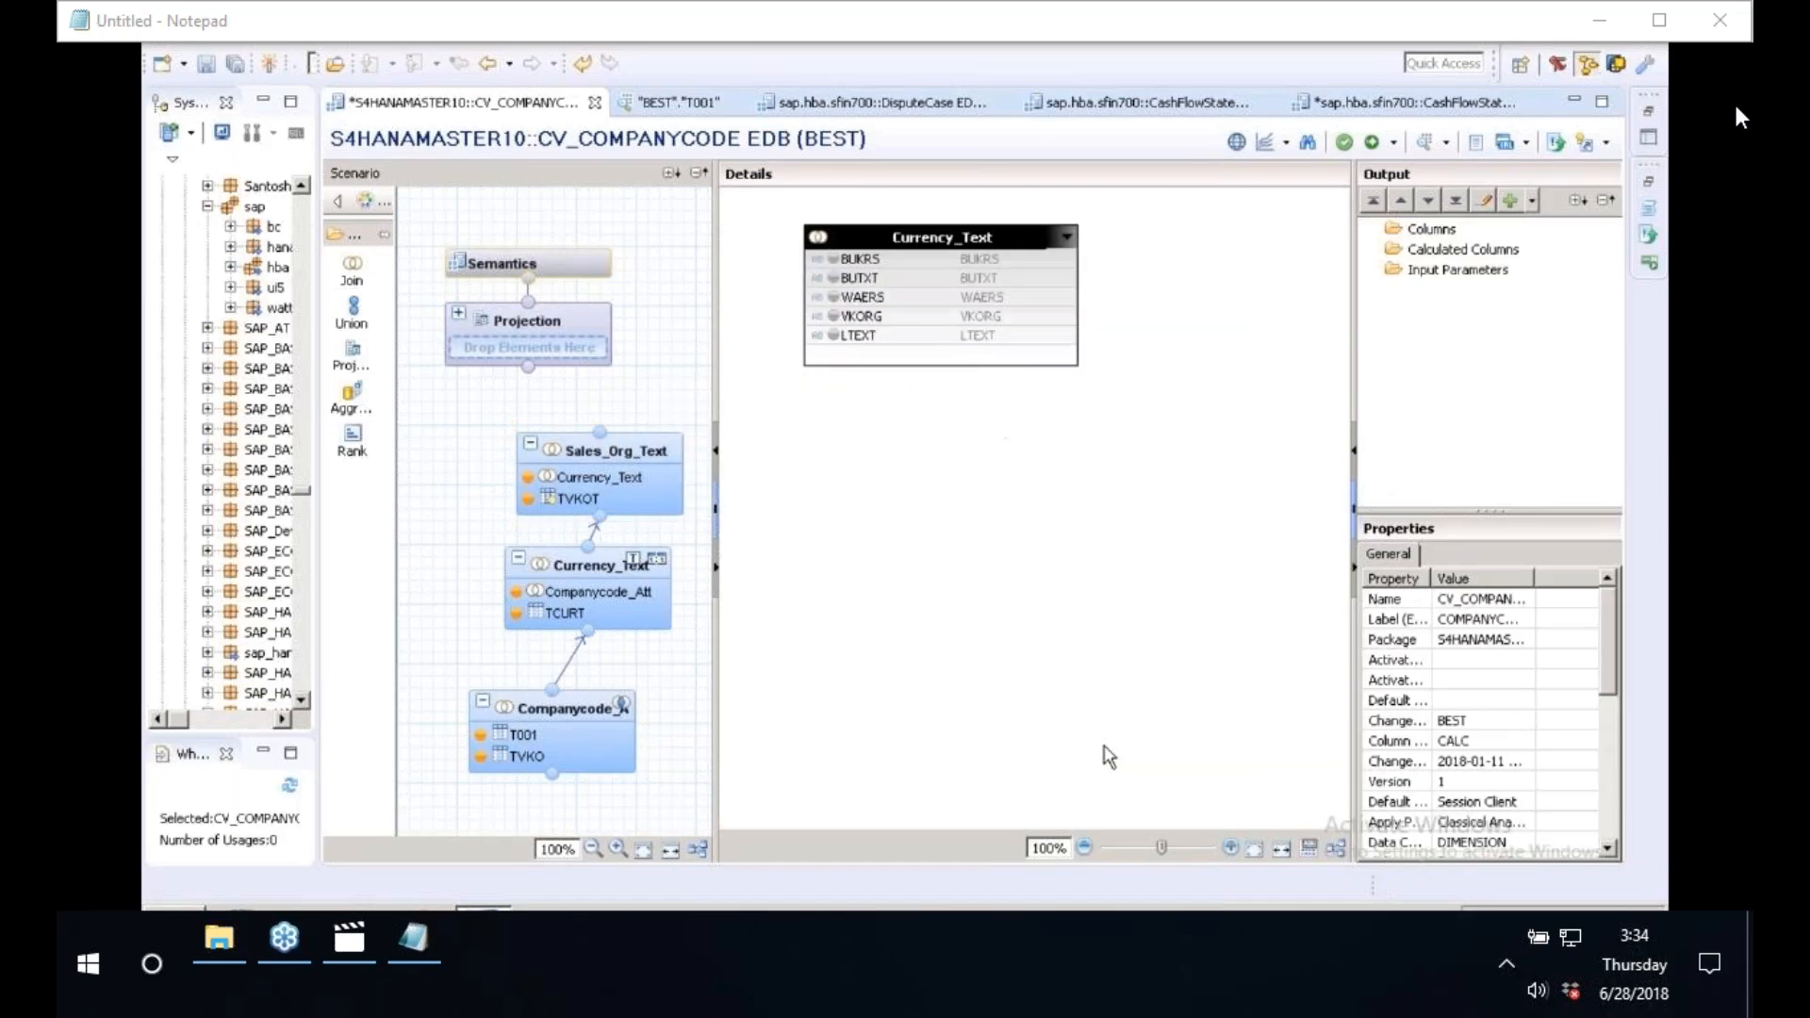
pyautogui.moveTo(862, 316); pyautogui.dragTo(1197, 299)
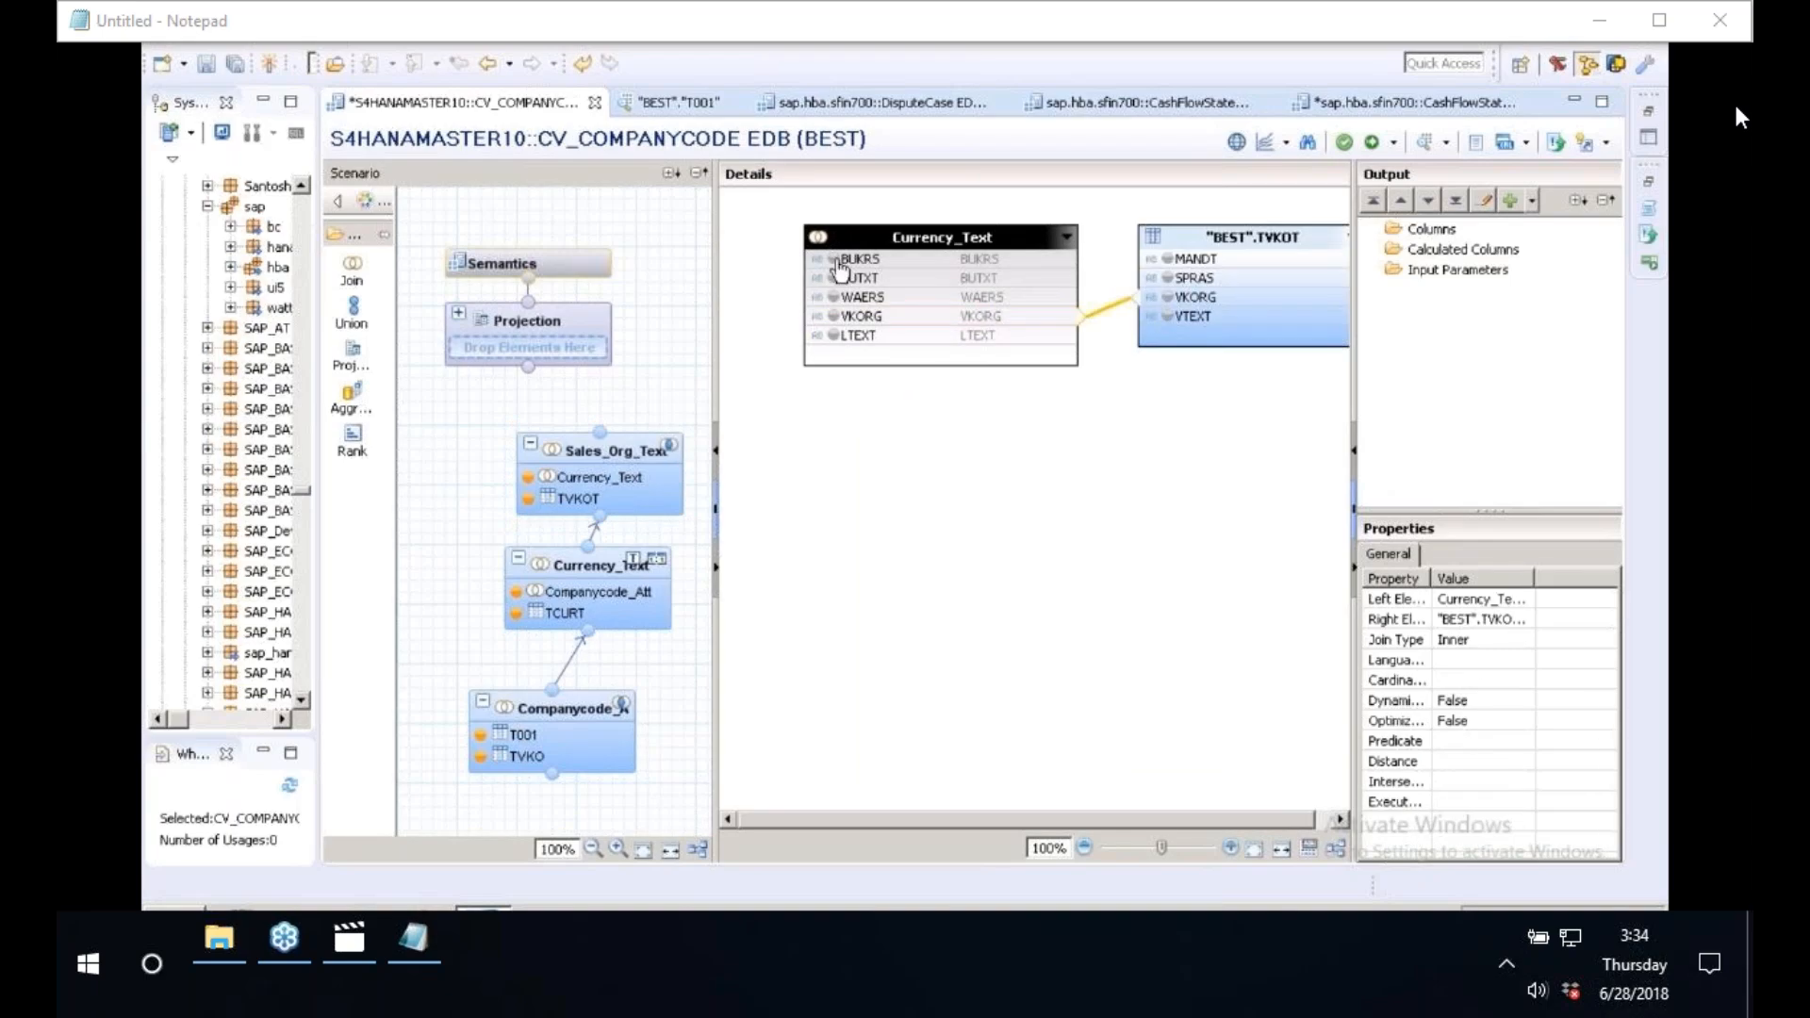
# - Add BUKRS, BUTXT, WAERS, LTEXT and VKORG from Currency_Text and VTEXT from TVKOT to the Sales_Org_Text output
pyautogui.click(839, 271)
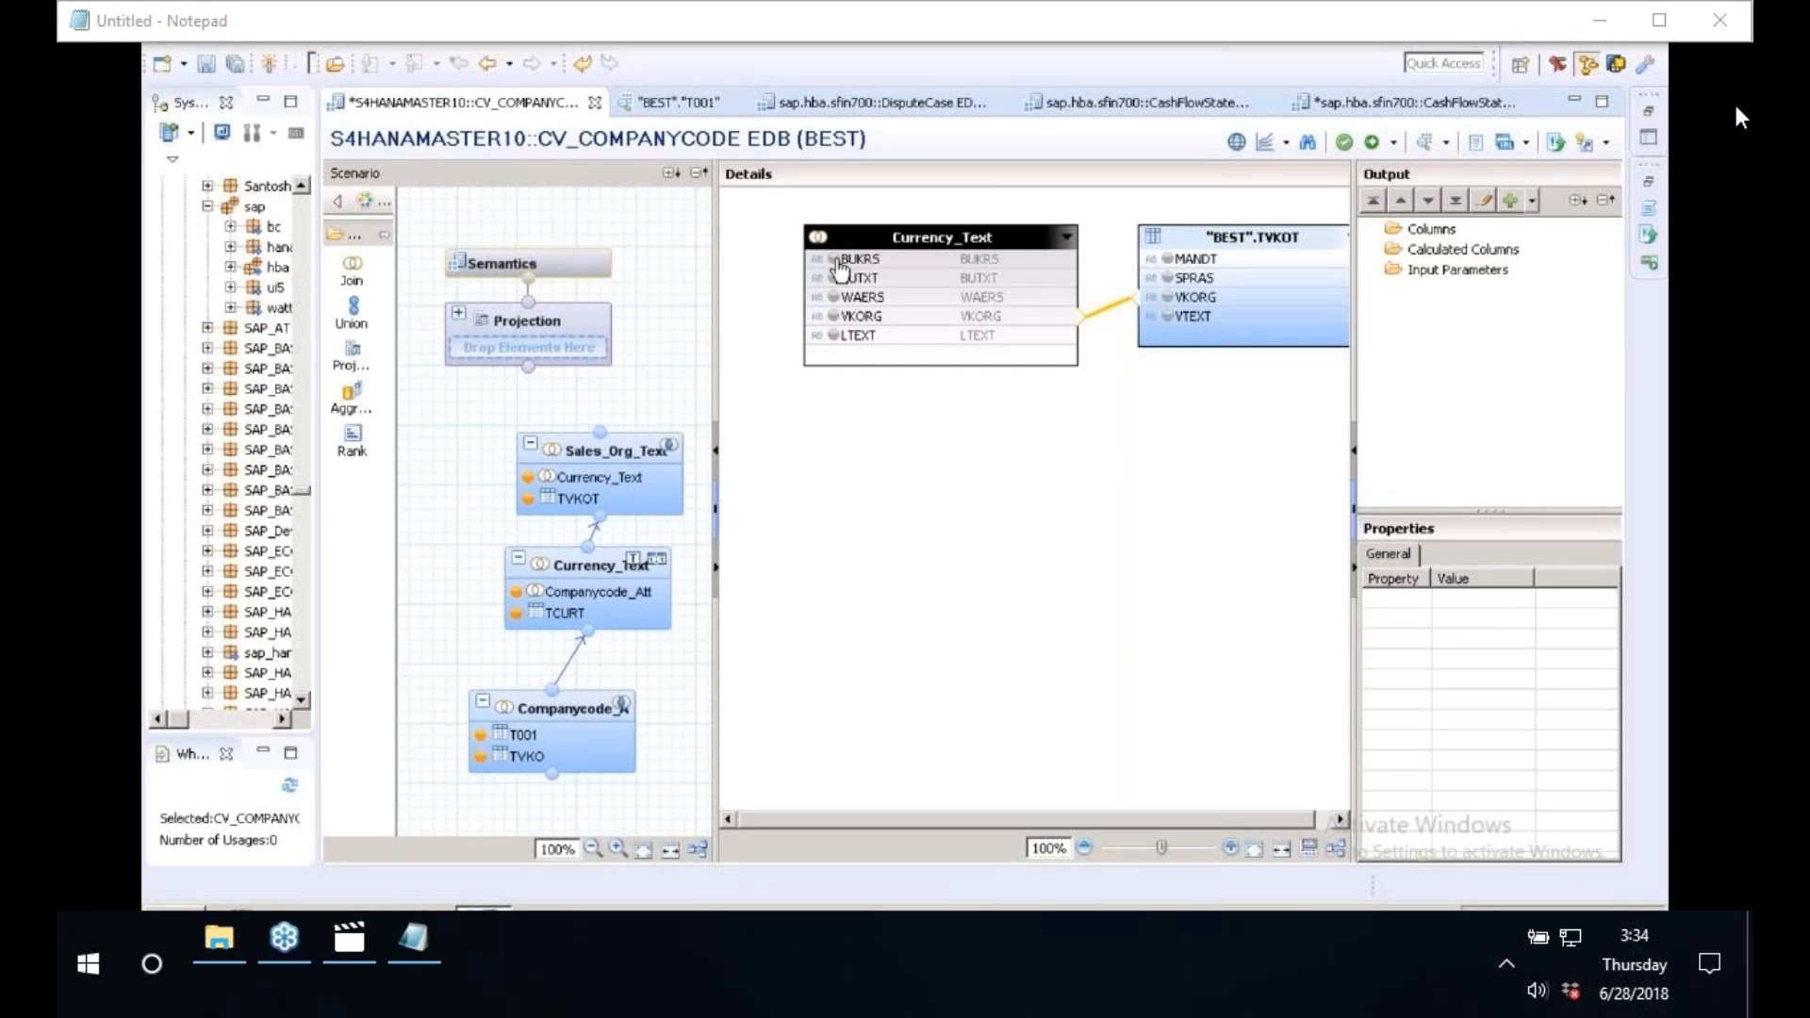
pyautogui.click(833, 260)
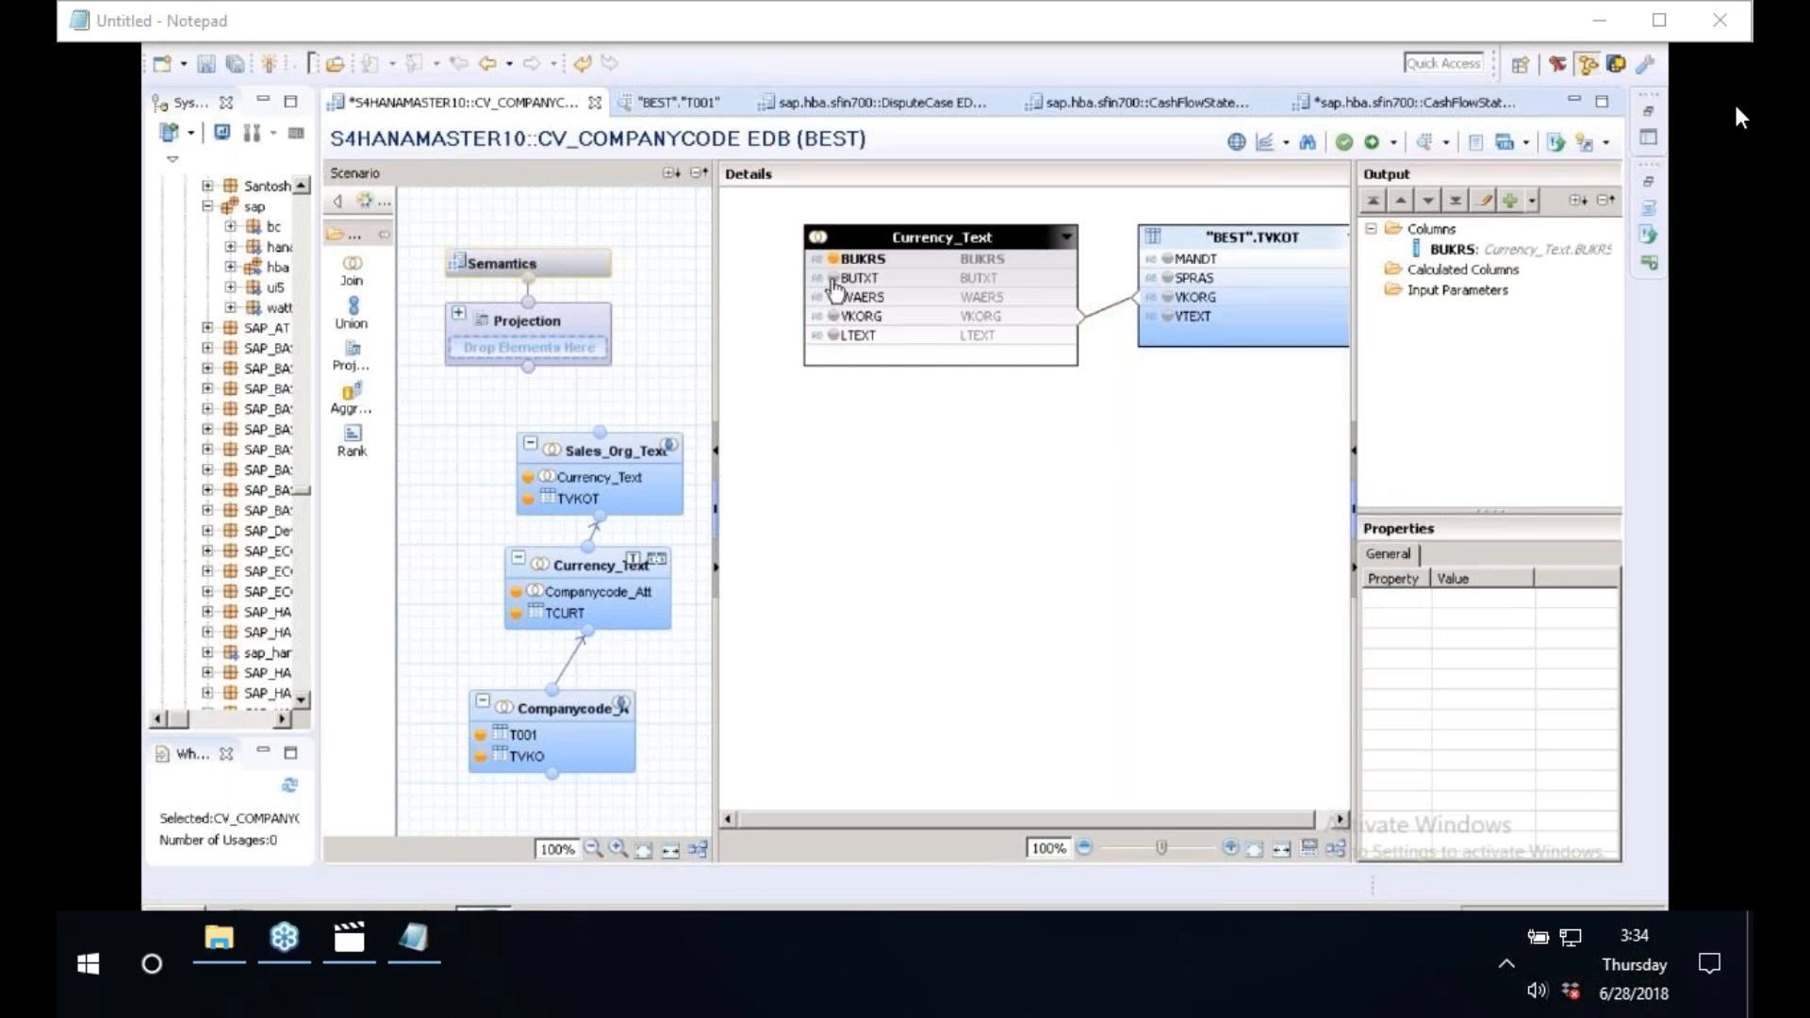
pyautogui.click(833, 279)
pyautogui.click(834, 297)
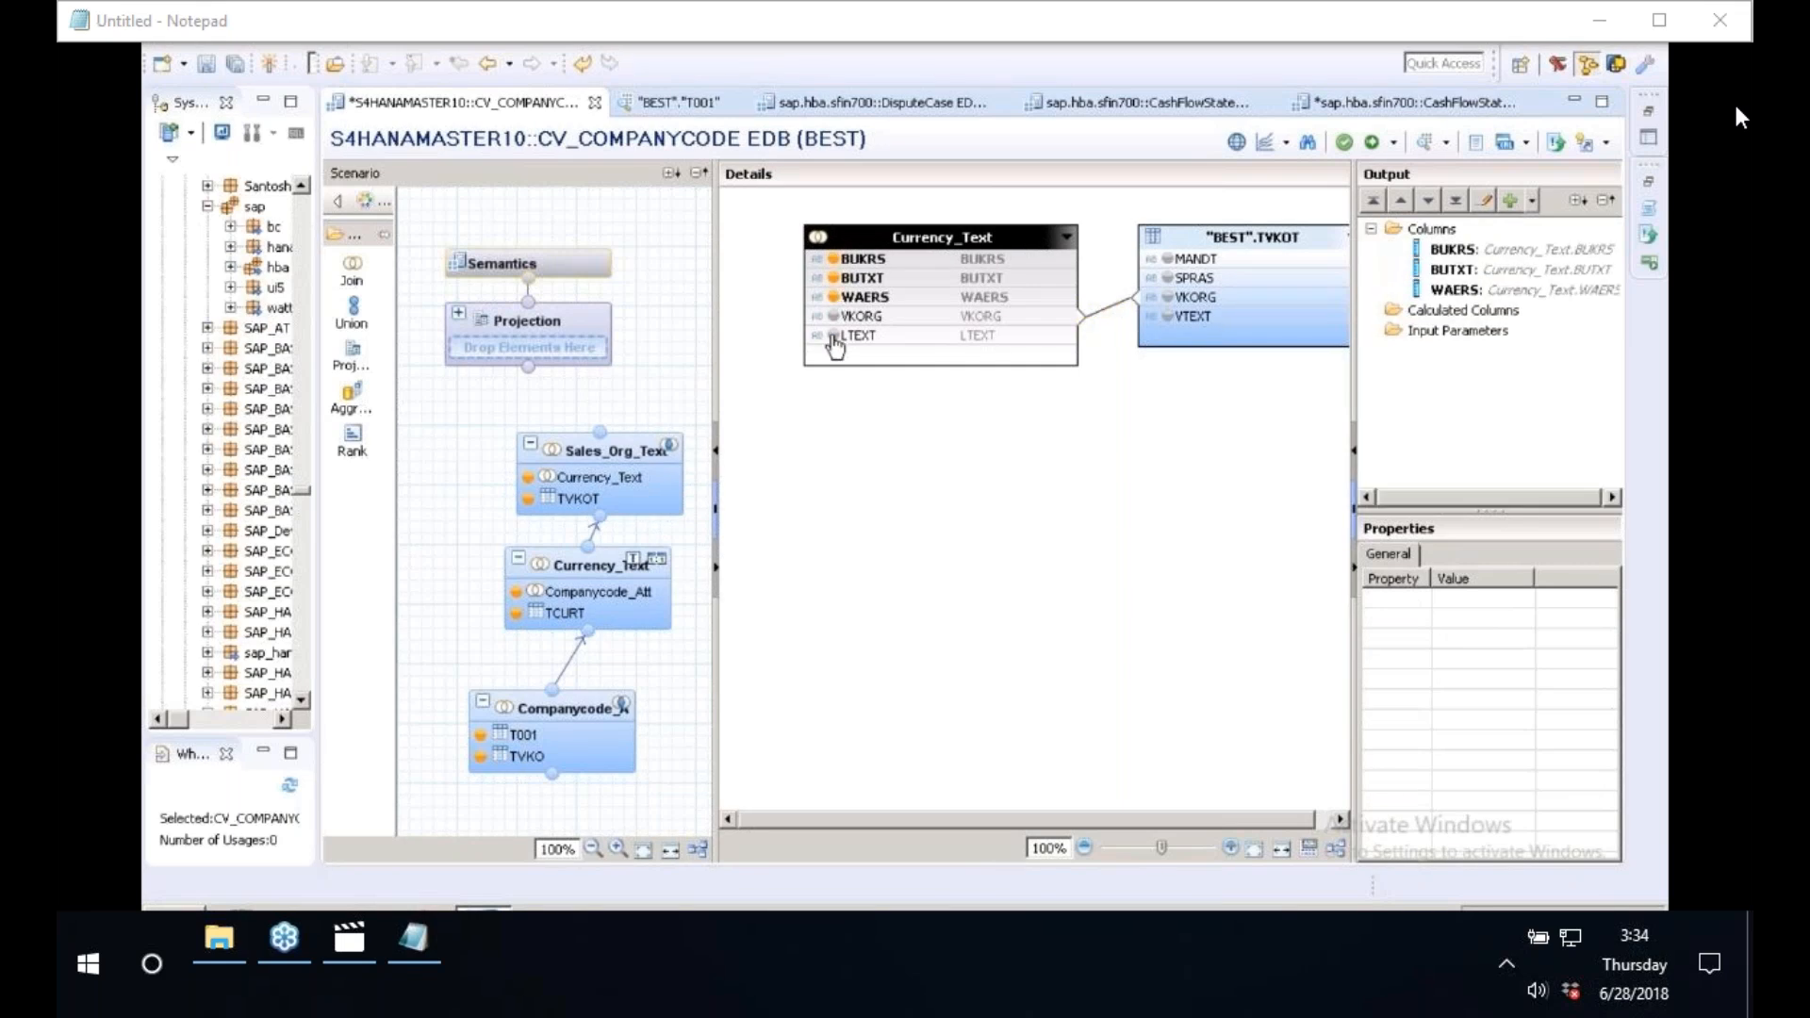
pyautogui.click(833, 336)
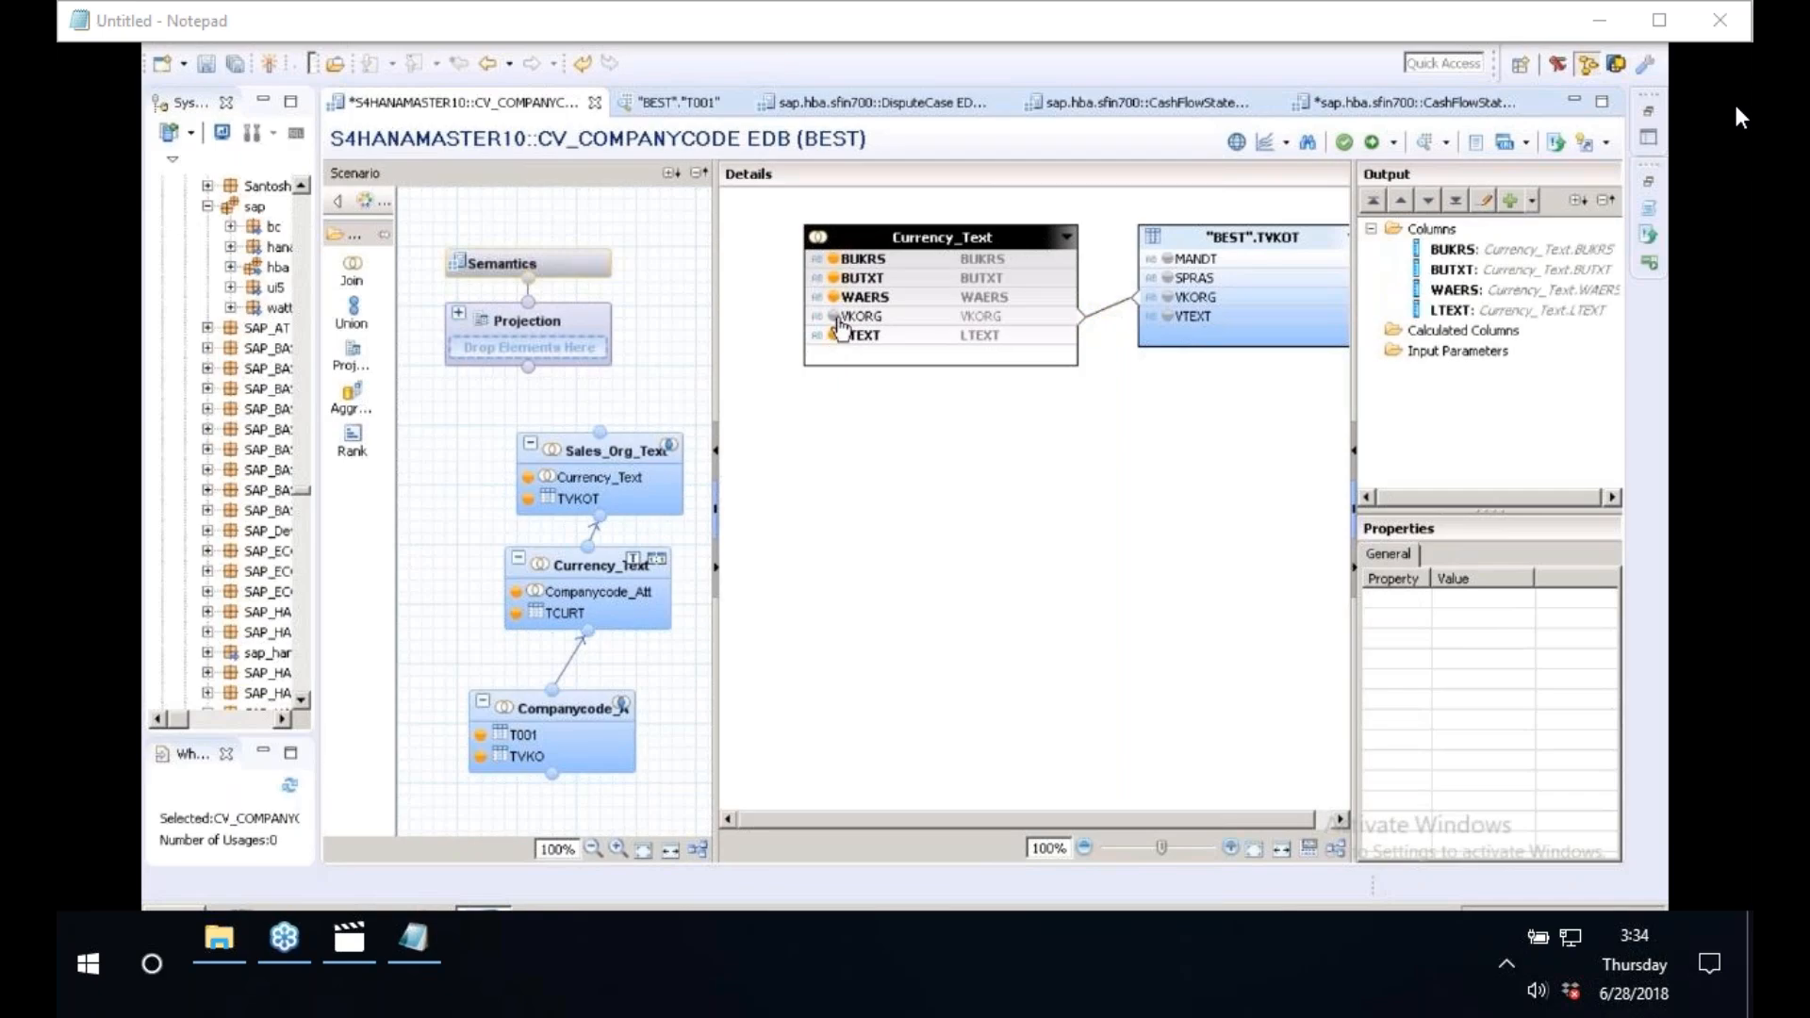
pyautogui.click(834, 317)
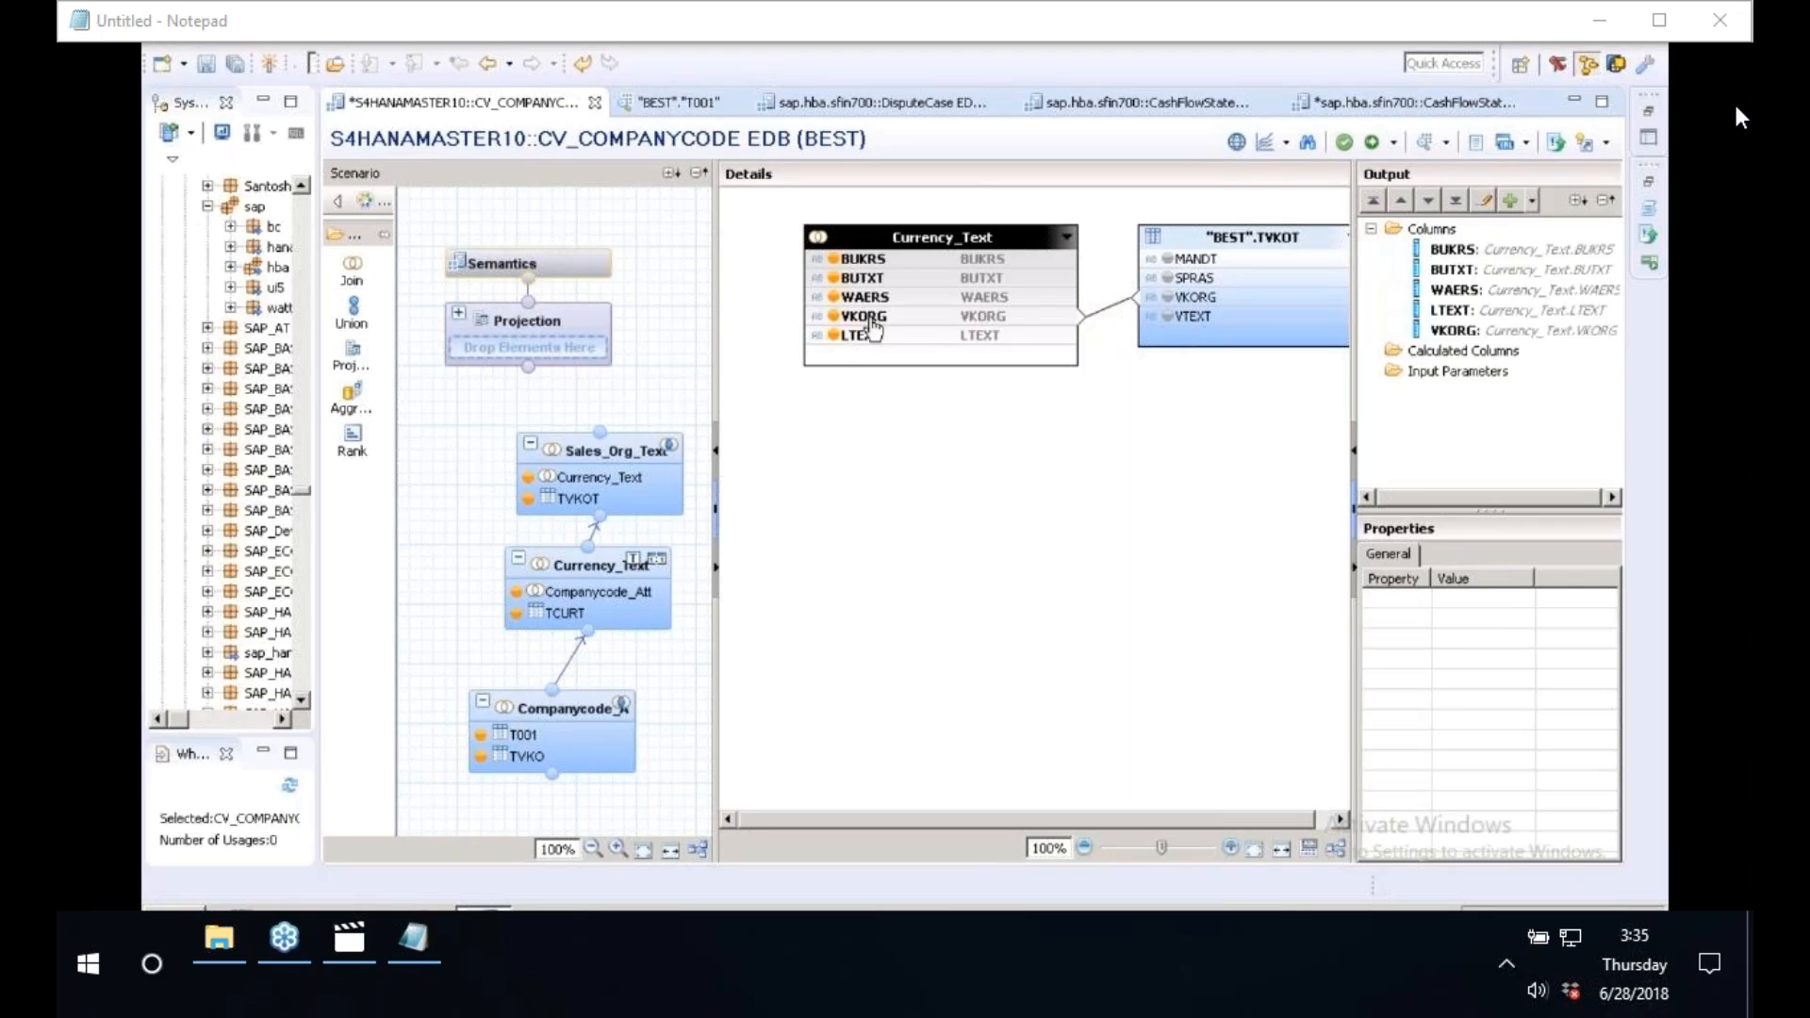
pyautogui.click(1193, 319)
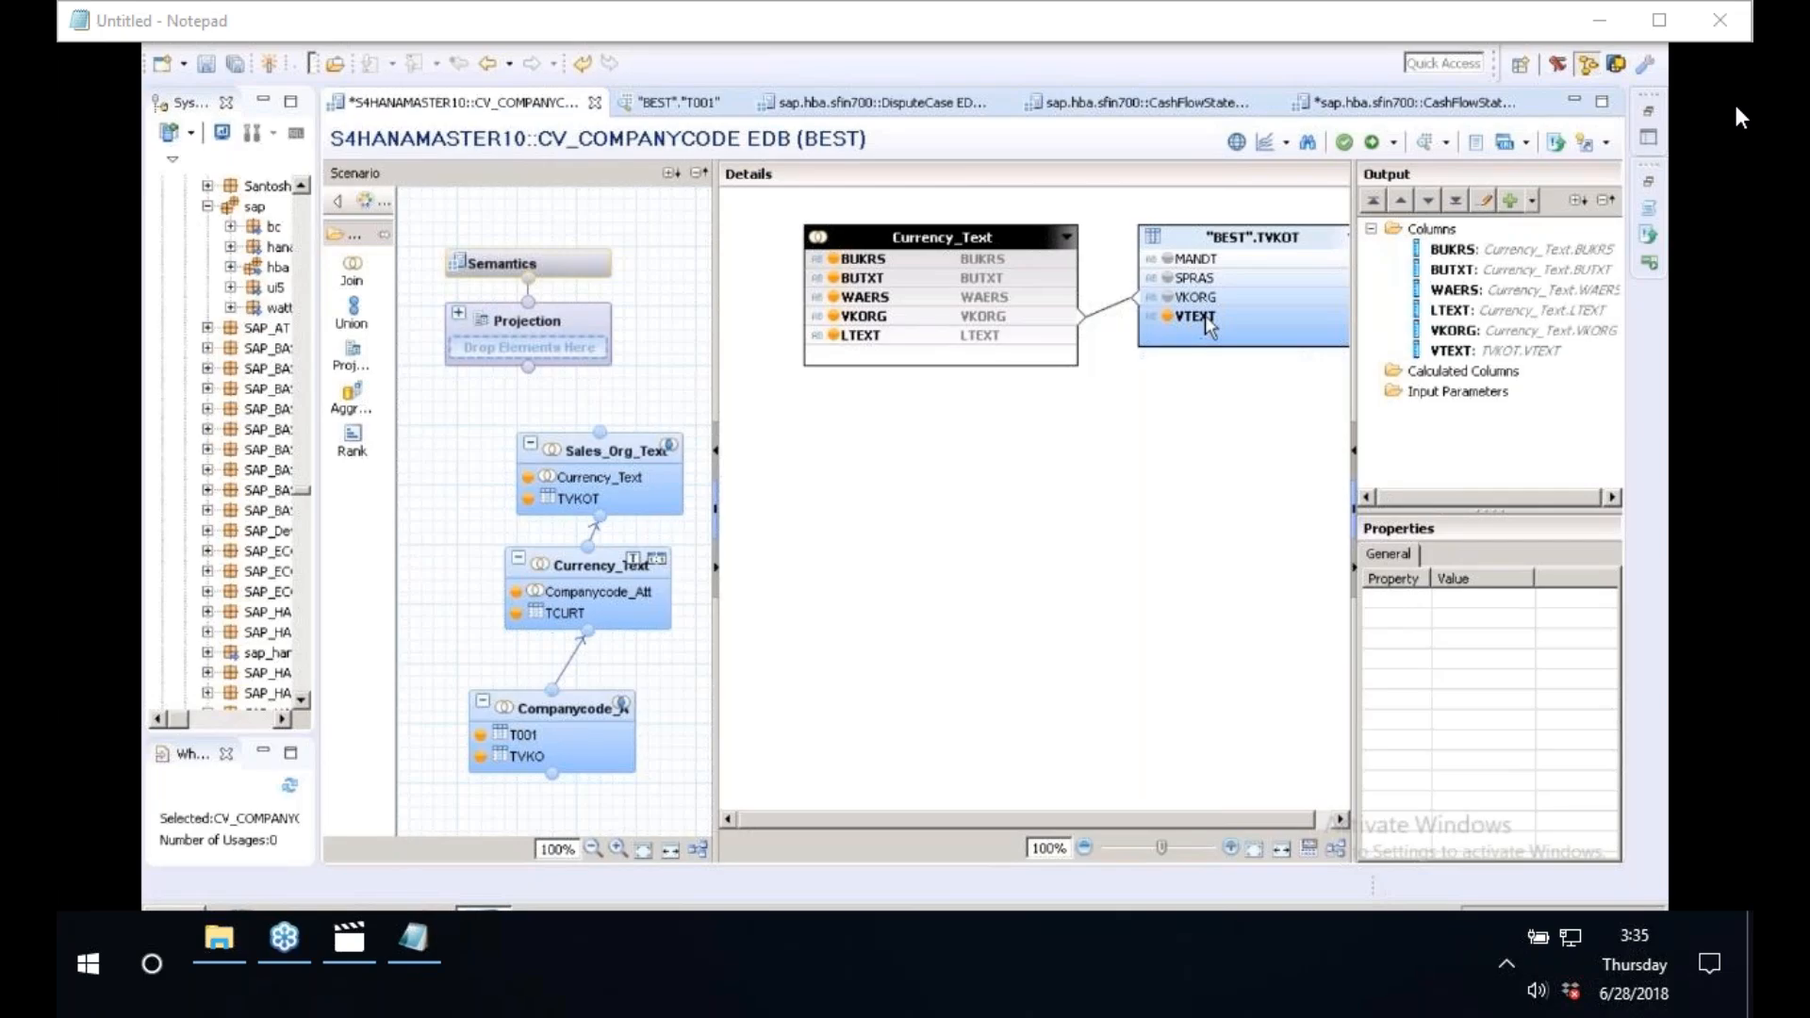
# - Set the VKORG link's join type to Text Join with SPRAS as the language column
pyautogui.click(1106, 307)
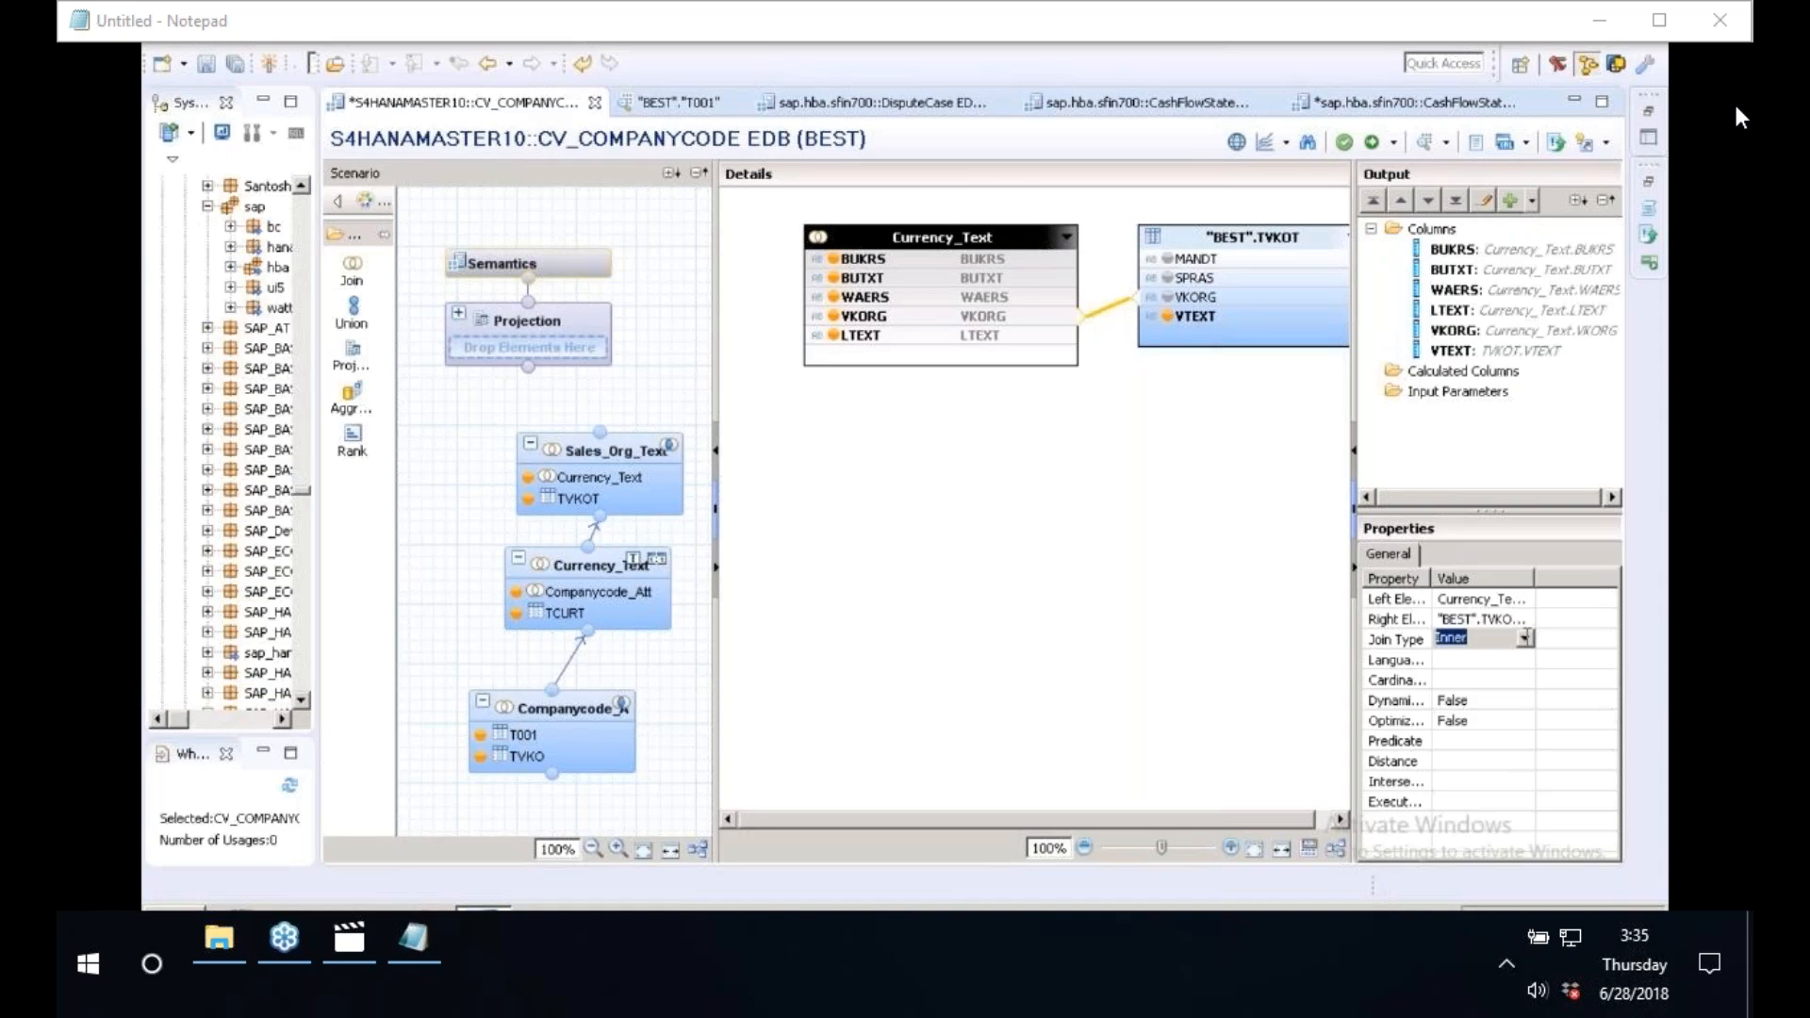
pyautogui.click(1524, 638)
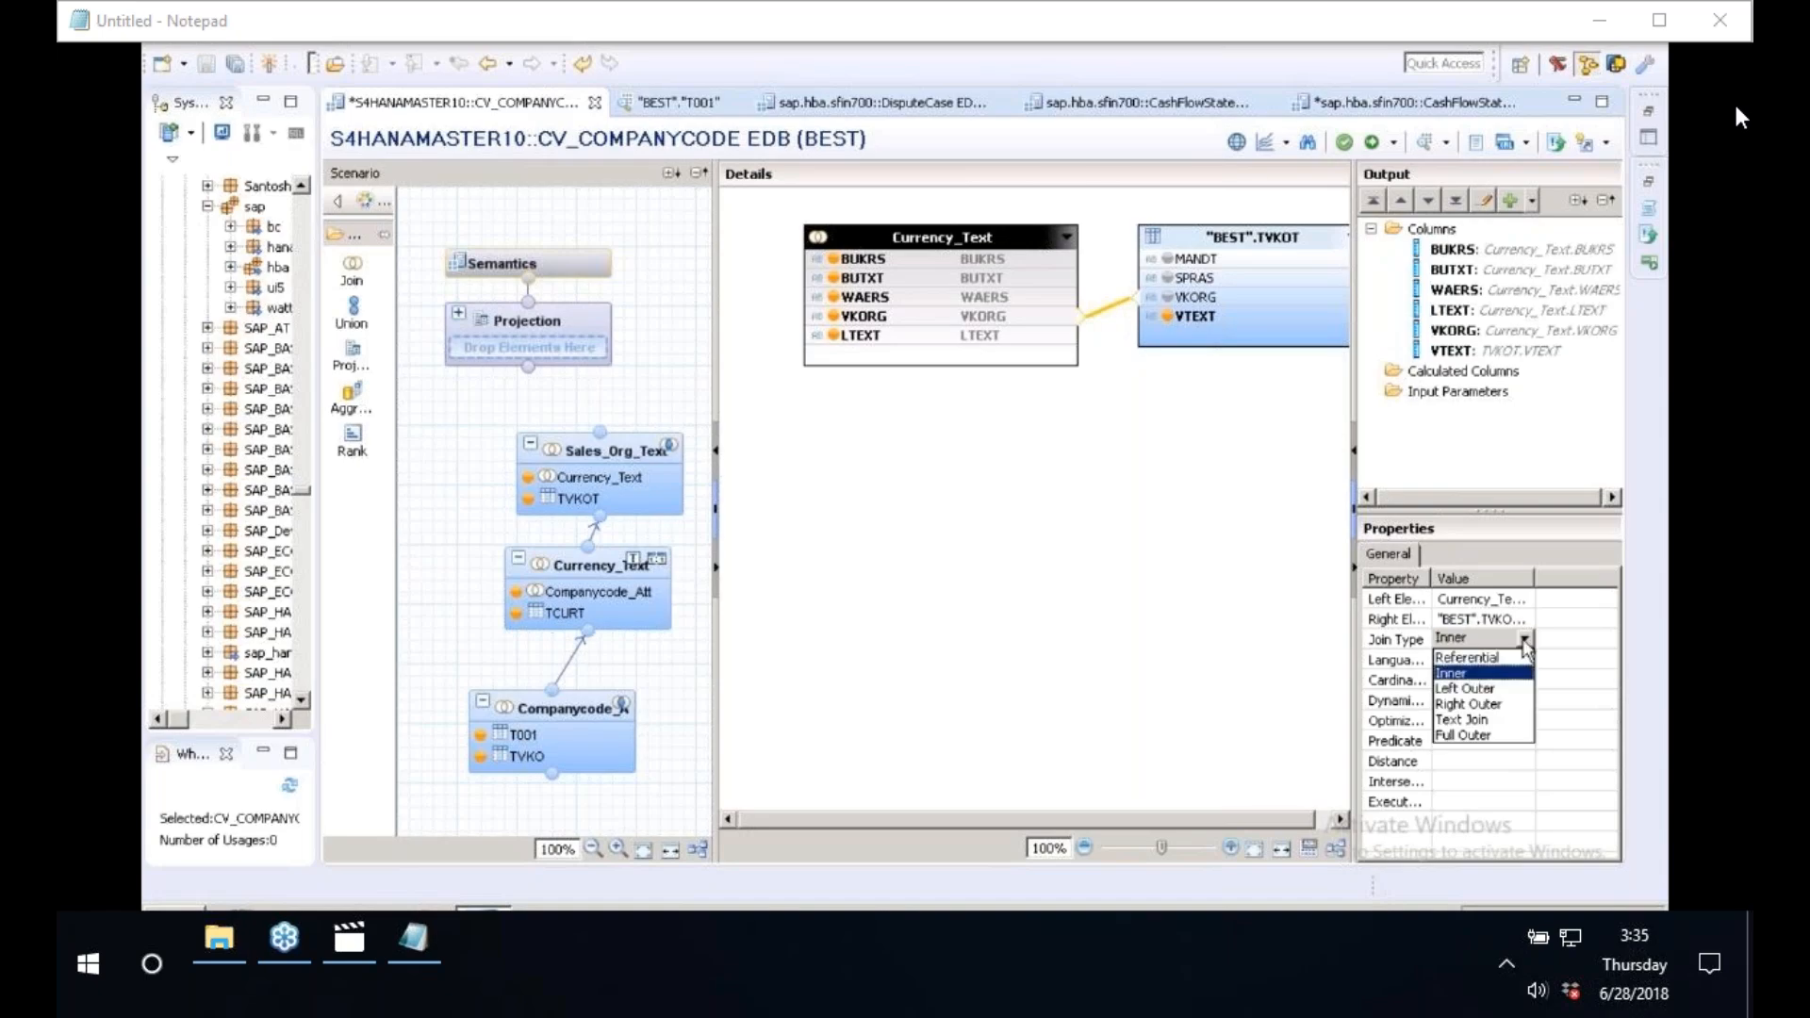
pyautogui.click(1465, 720)
pyautogui.click(1497, 664)
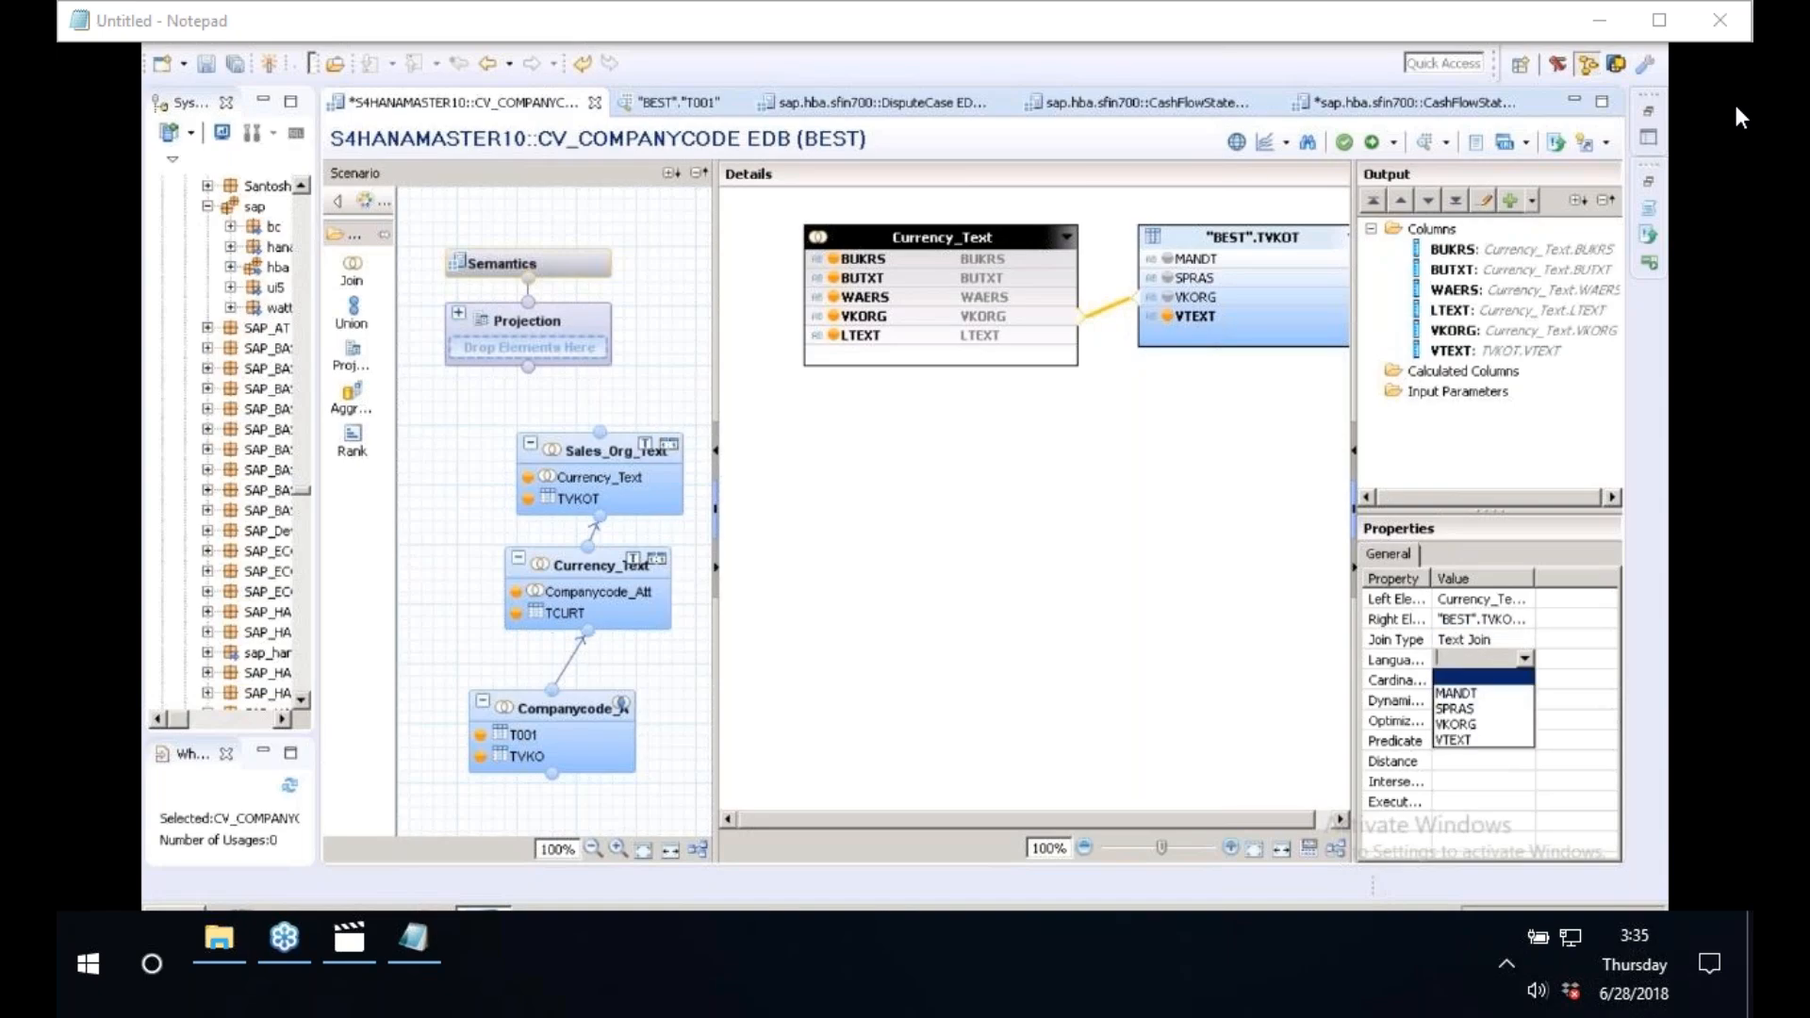
pyautogui.click(1484, 704)
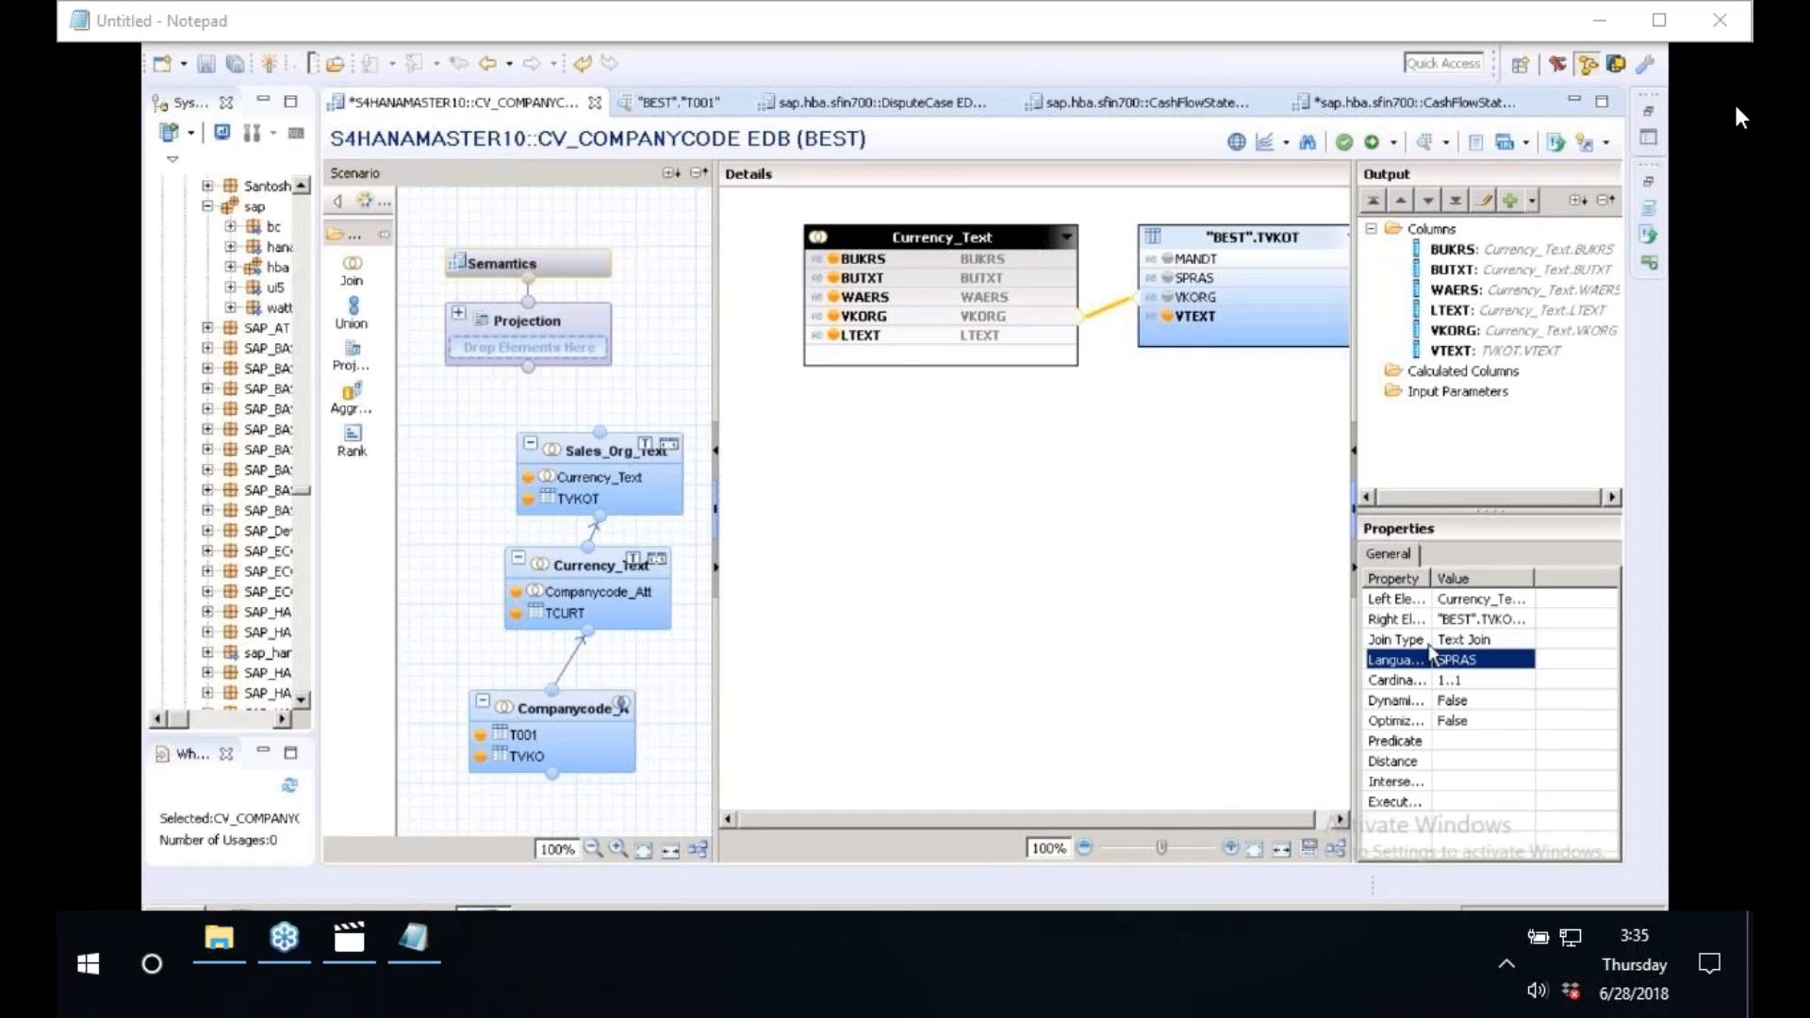
# - Connect the Sales_Org_Text node as input to the Projection node
pyautogui.moveTo(659, 447)
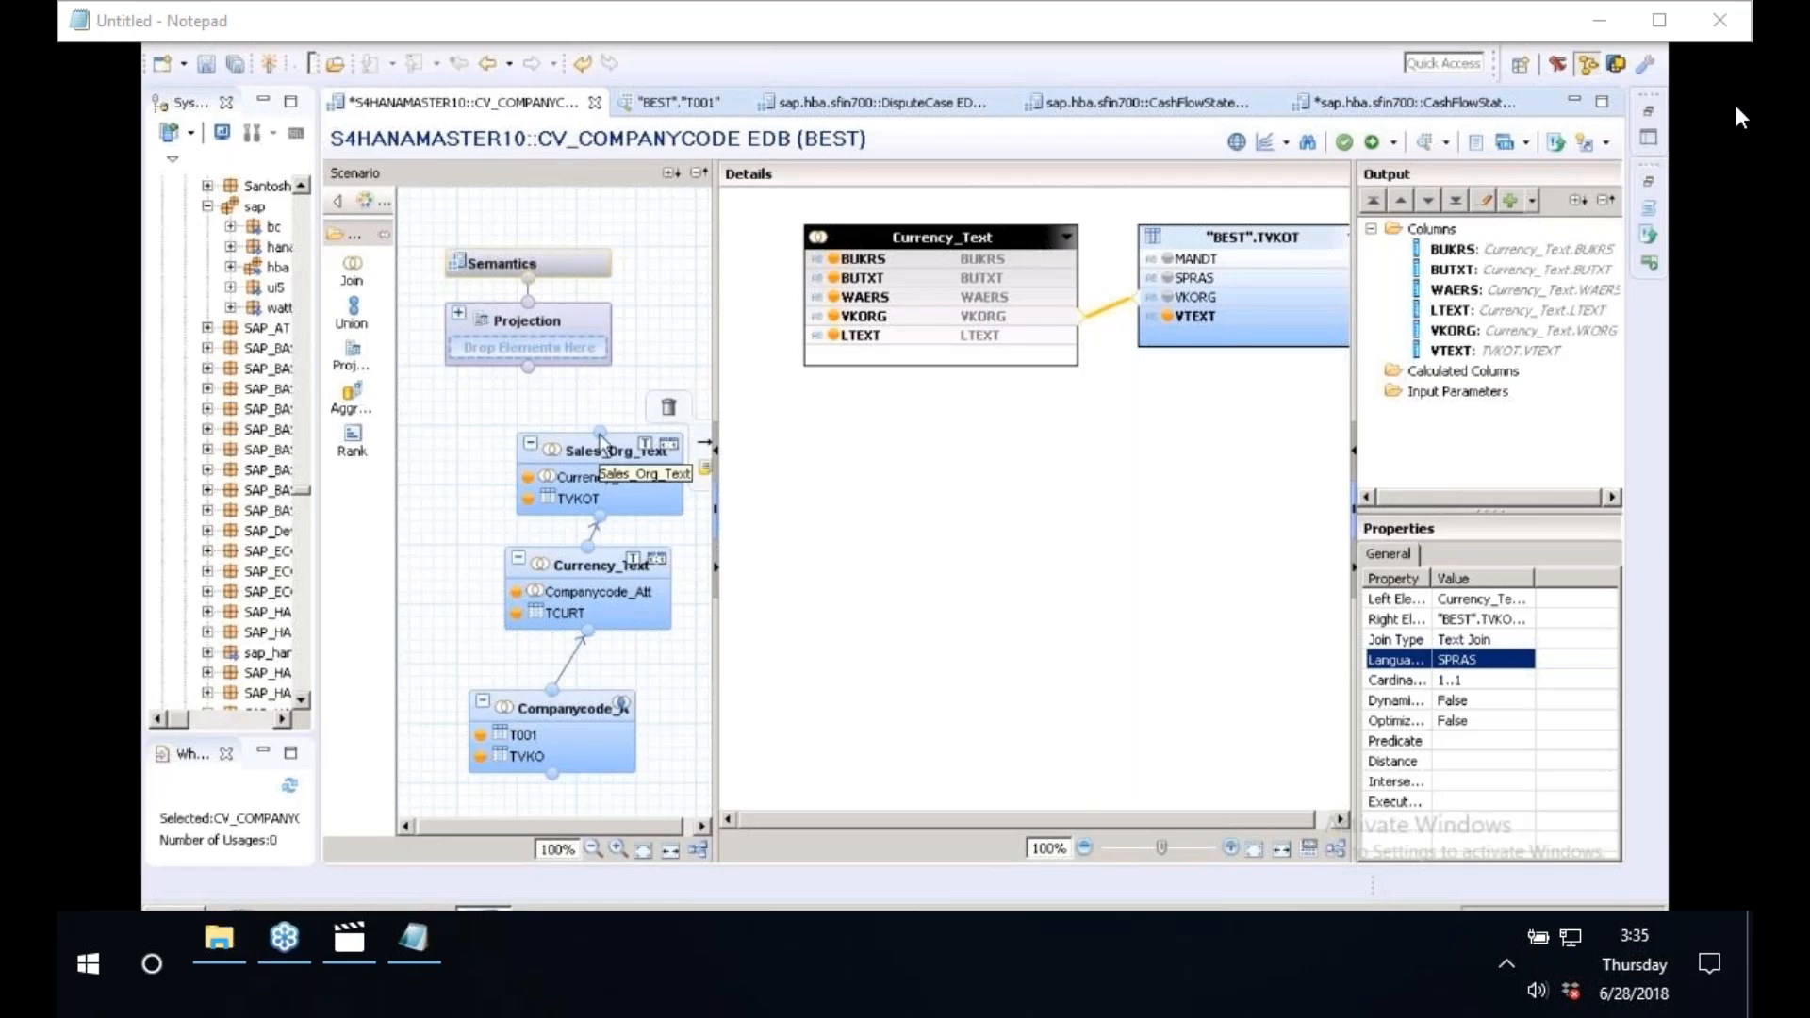
pyautogui.moveTo(600, 433); pyautogui.dragTo(592, 424)
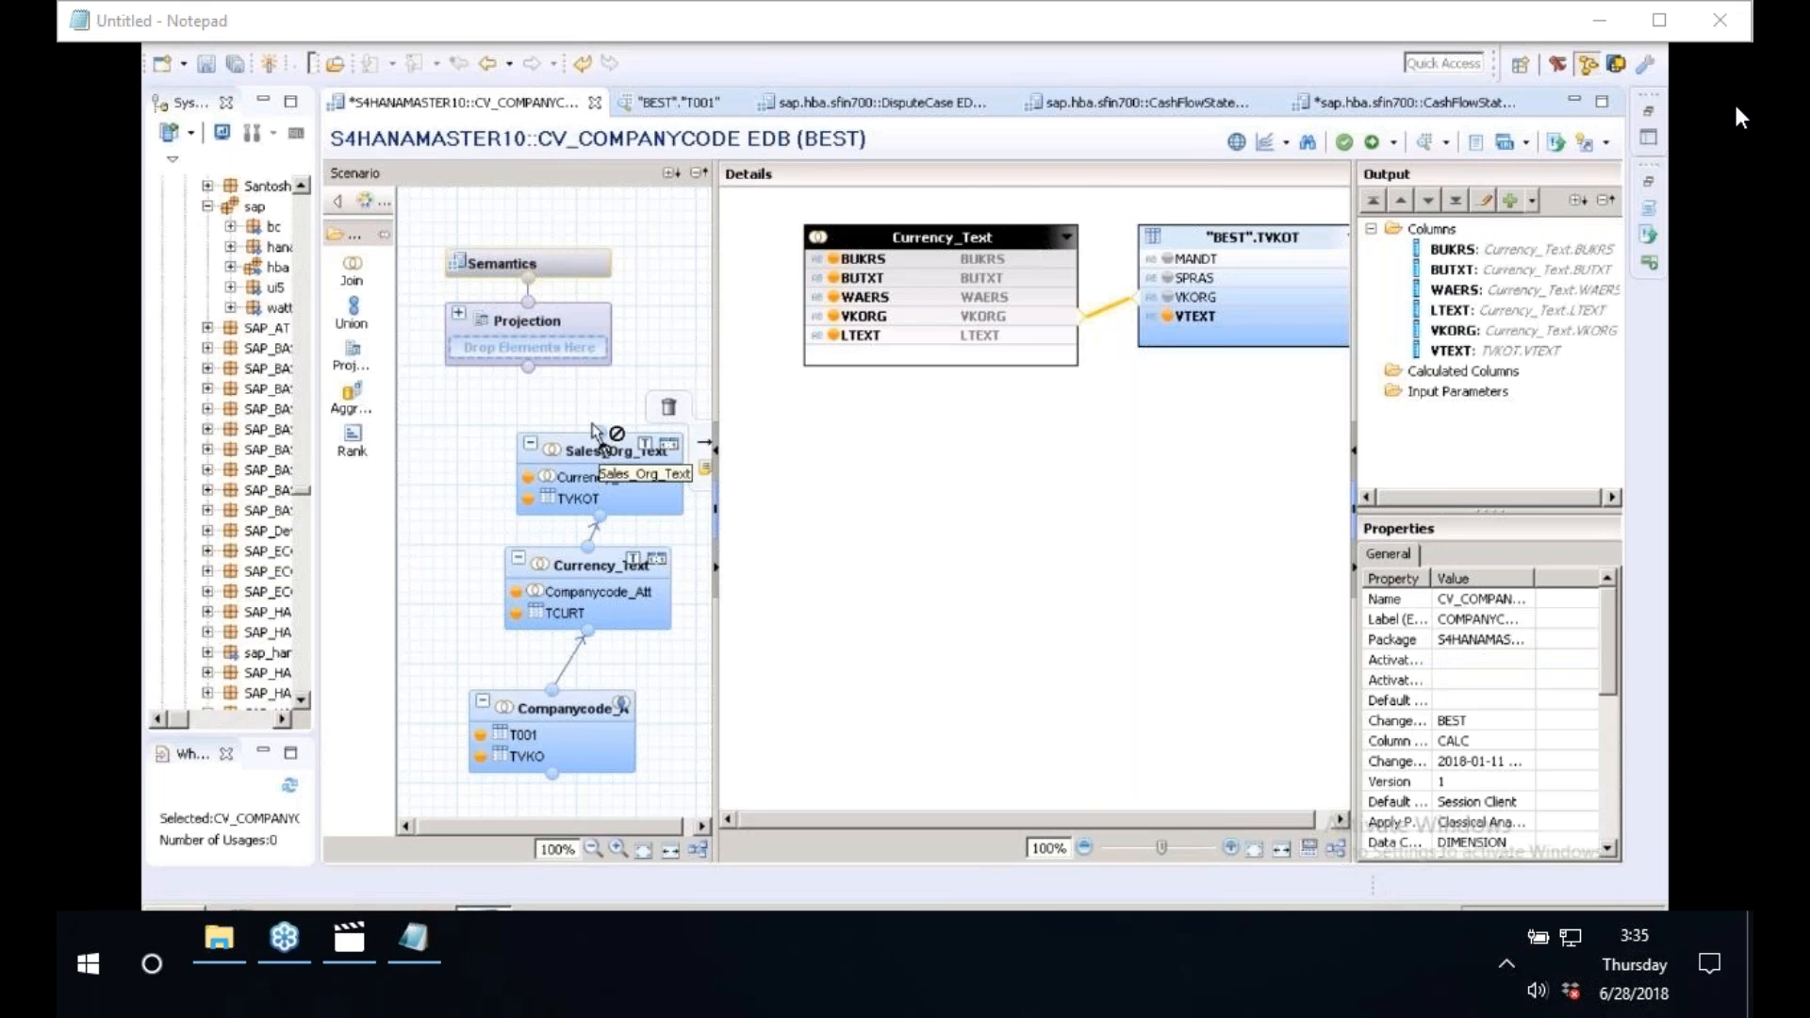
pyautogui.moveTo(592, 424); pyautogui.dragTo(529, 367)
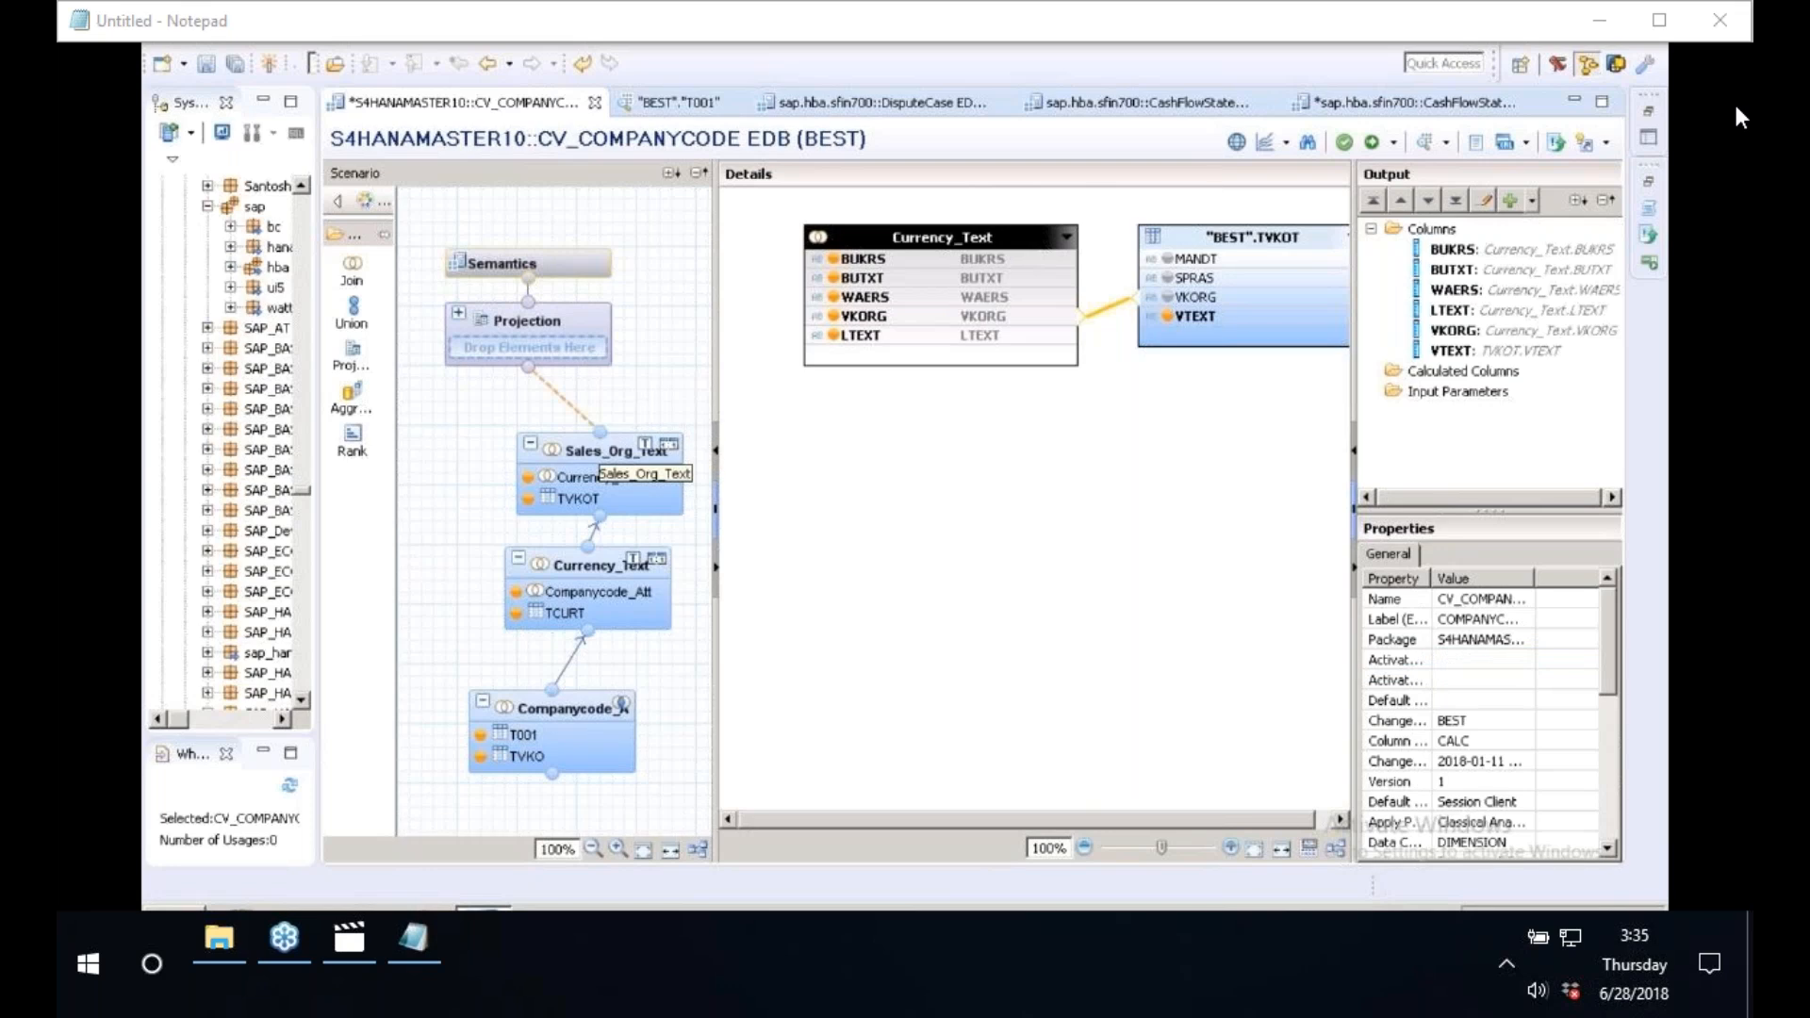
# - Add BUKRS, BUTXT, VKORG, VTEXT, WAERS and LTEXT from Sales_Org_Text to the Projection node's output
pyautogui.click(527, 321)
pyautogui.click(834, 260)
pyautogui.click(834, 279)
pyautogui.click(834, 279)
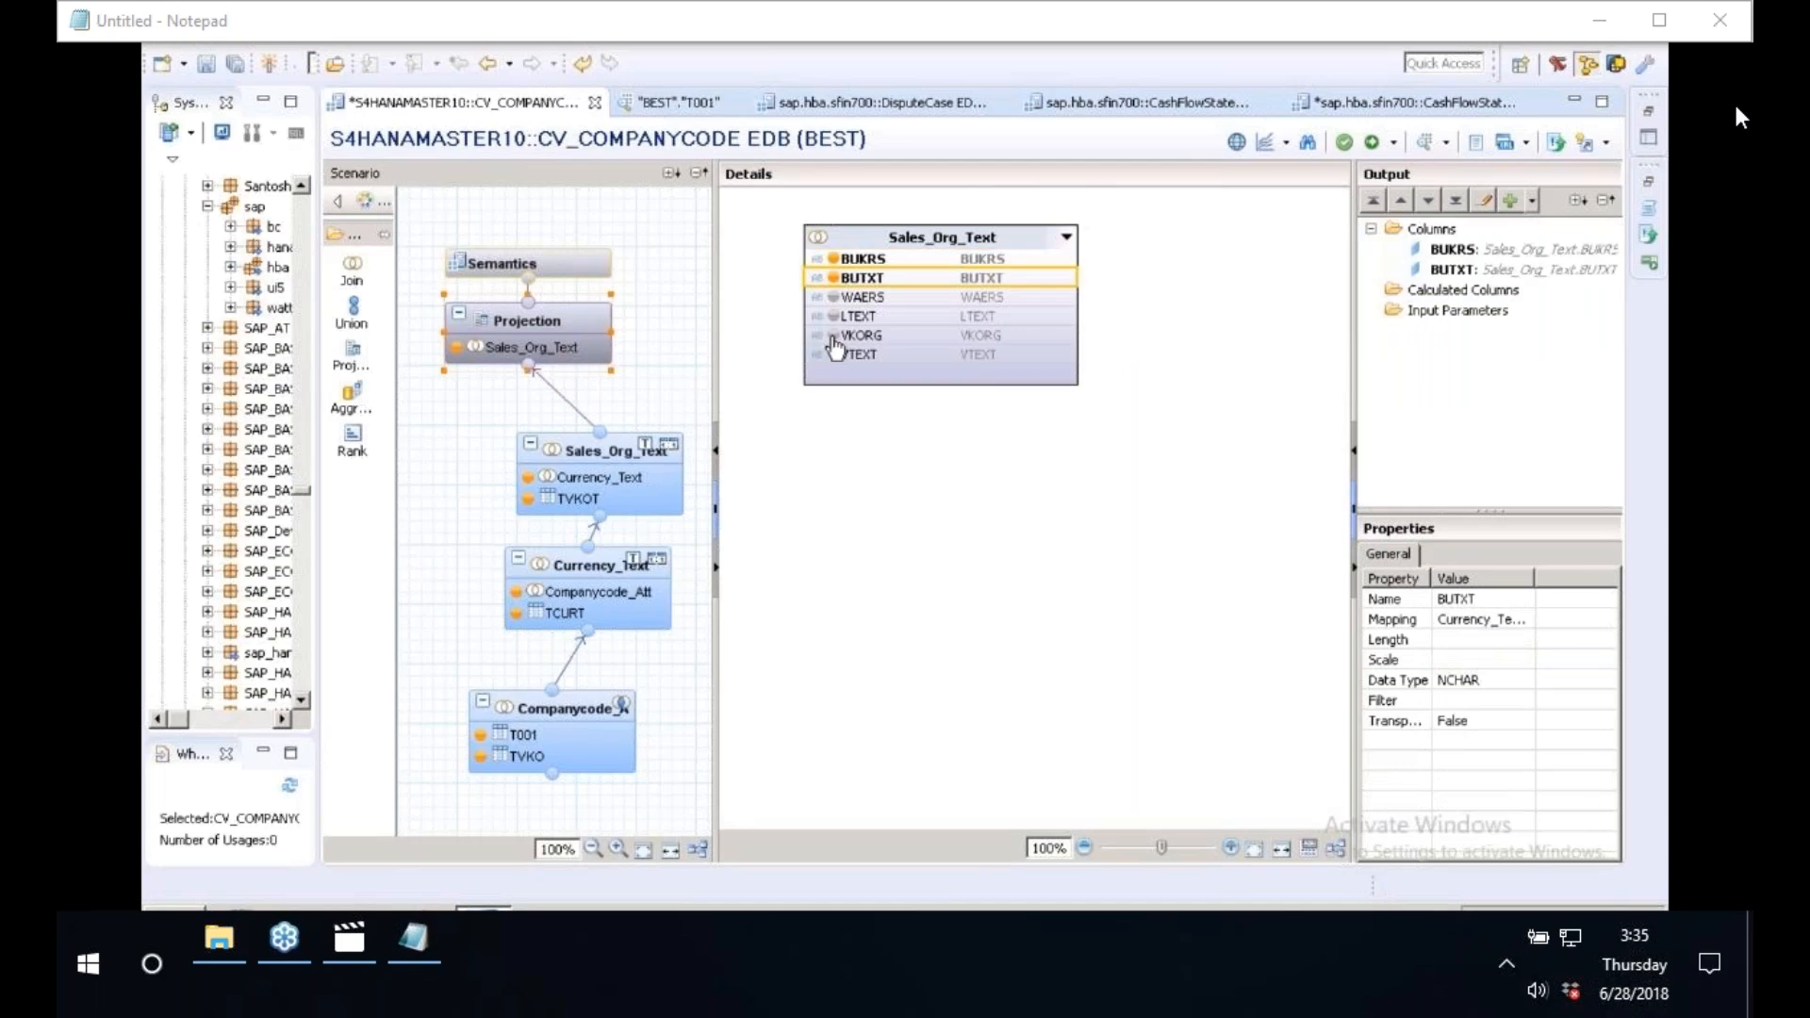
pyautogui.click(834, 337)
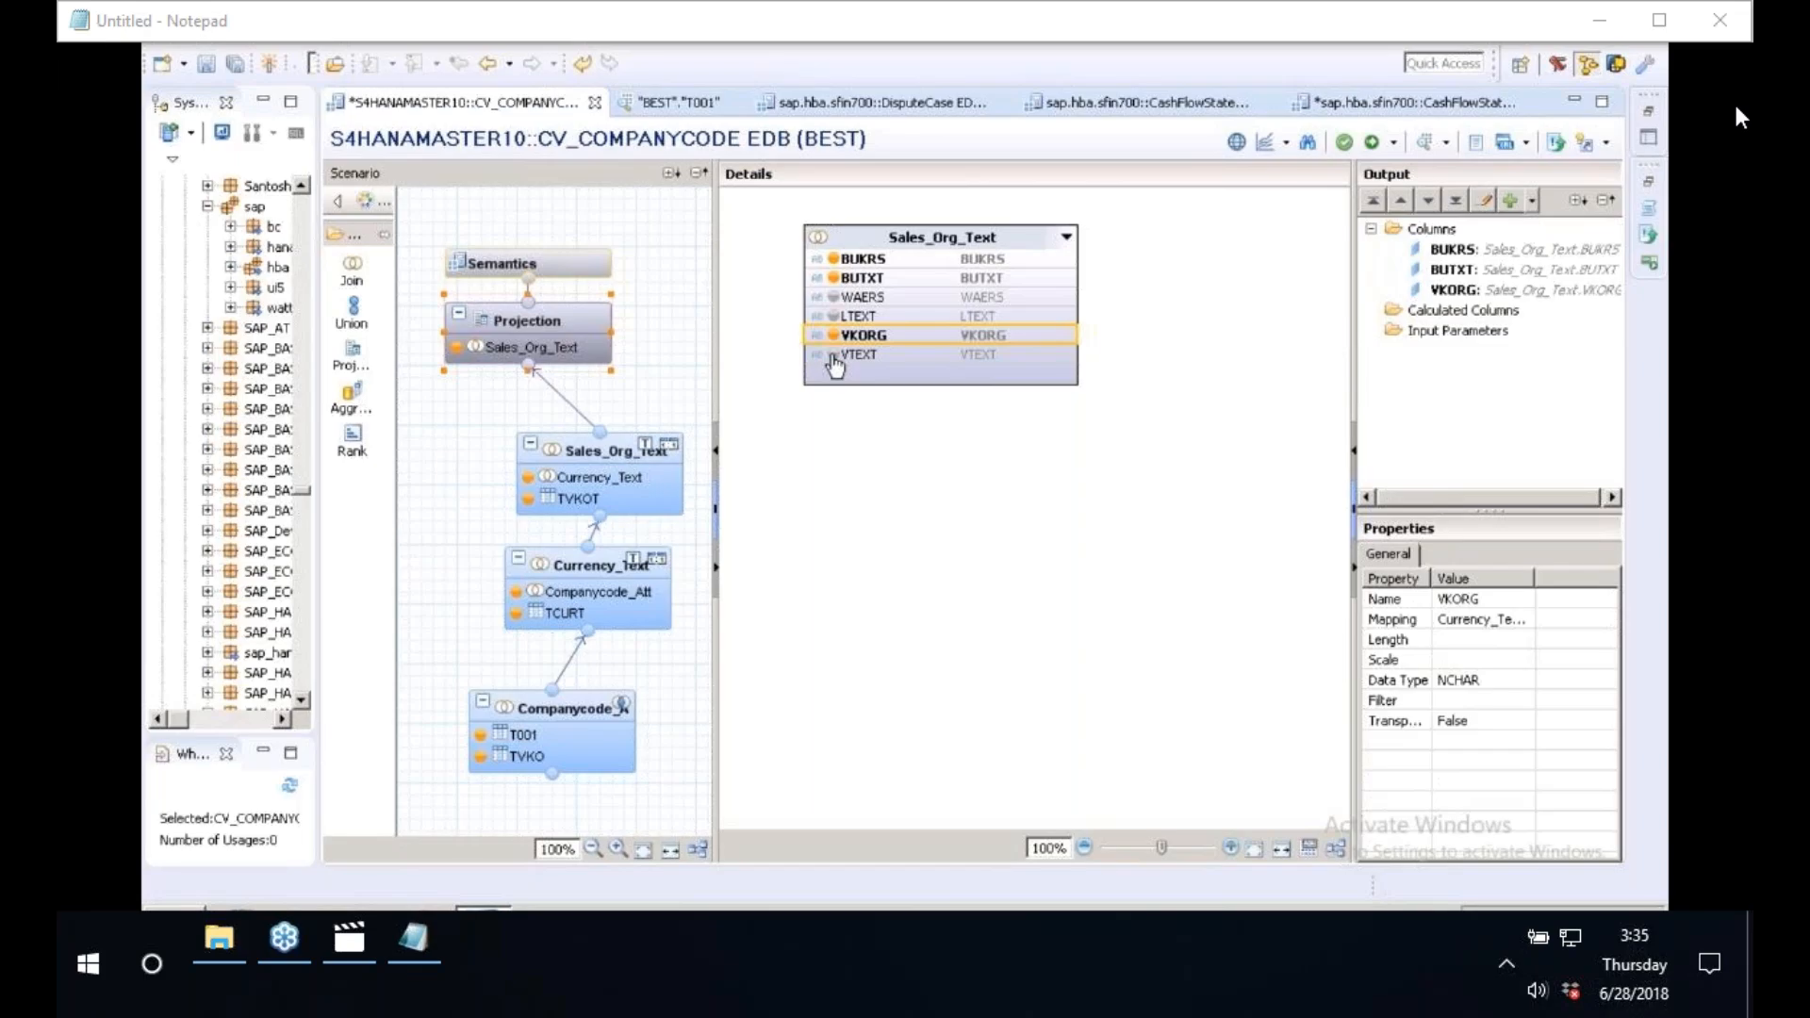
pyautogui.click(834, 357)
pyautogui.click(833, 297)
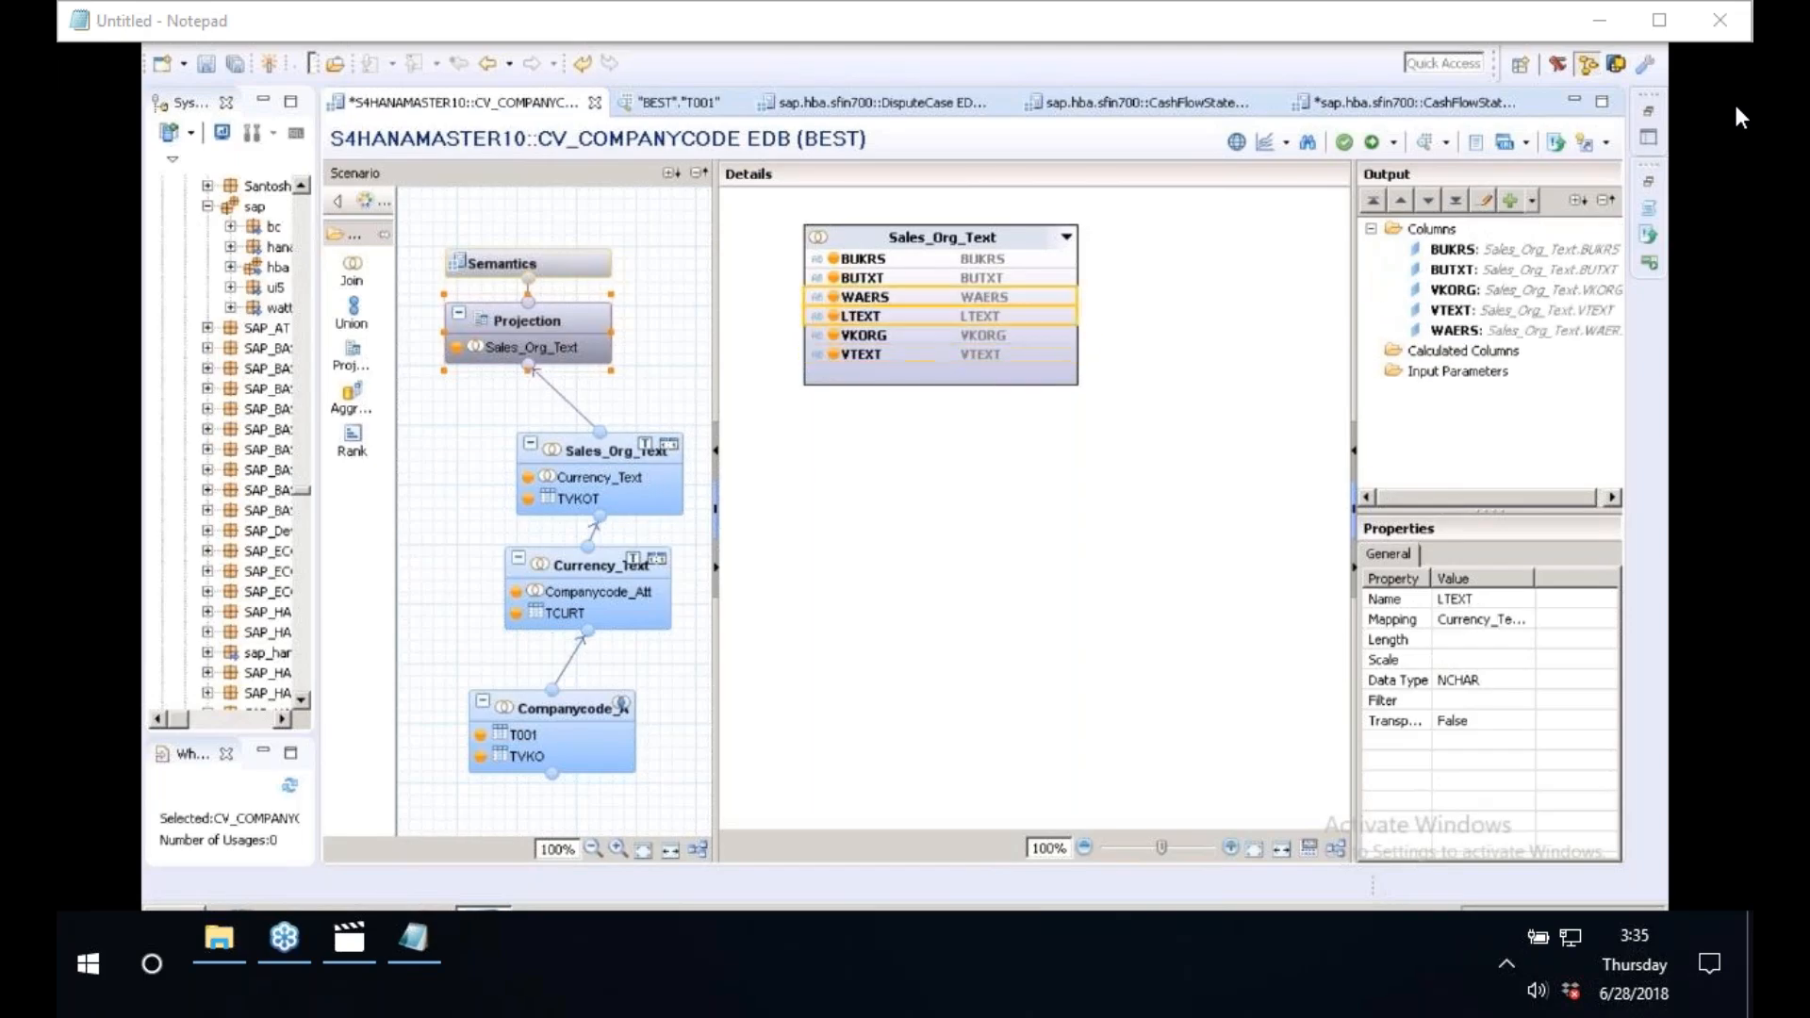
# - Add LTEXT to the Projection node's output and mark BUKRS as the key column in the Semantics node
pyautogui.click(833, 317)
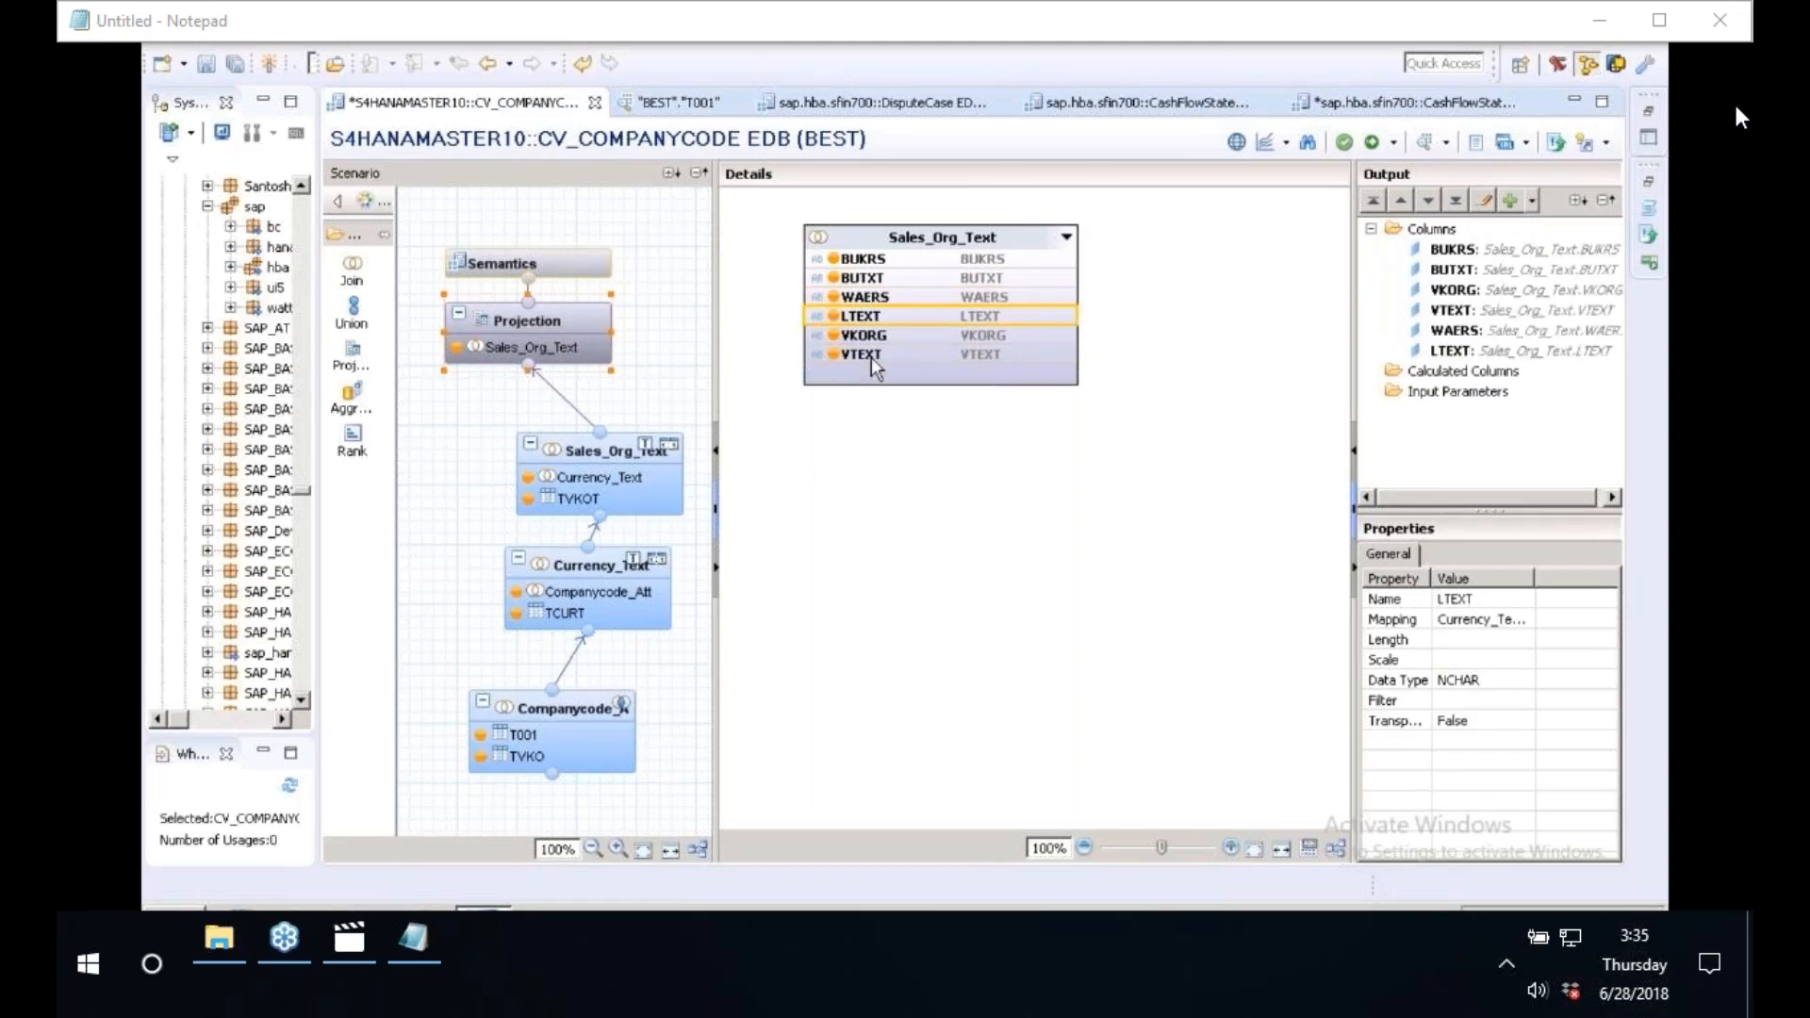
pyautogui.moveTo(542, 279)
pyautogui.click(542, 273)
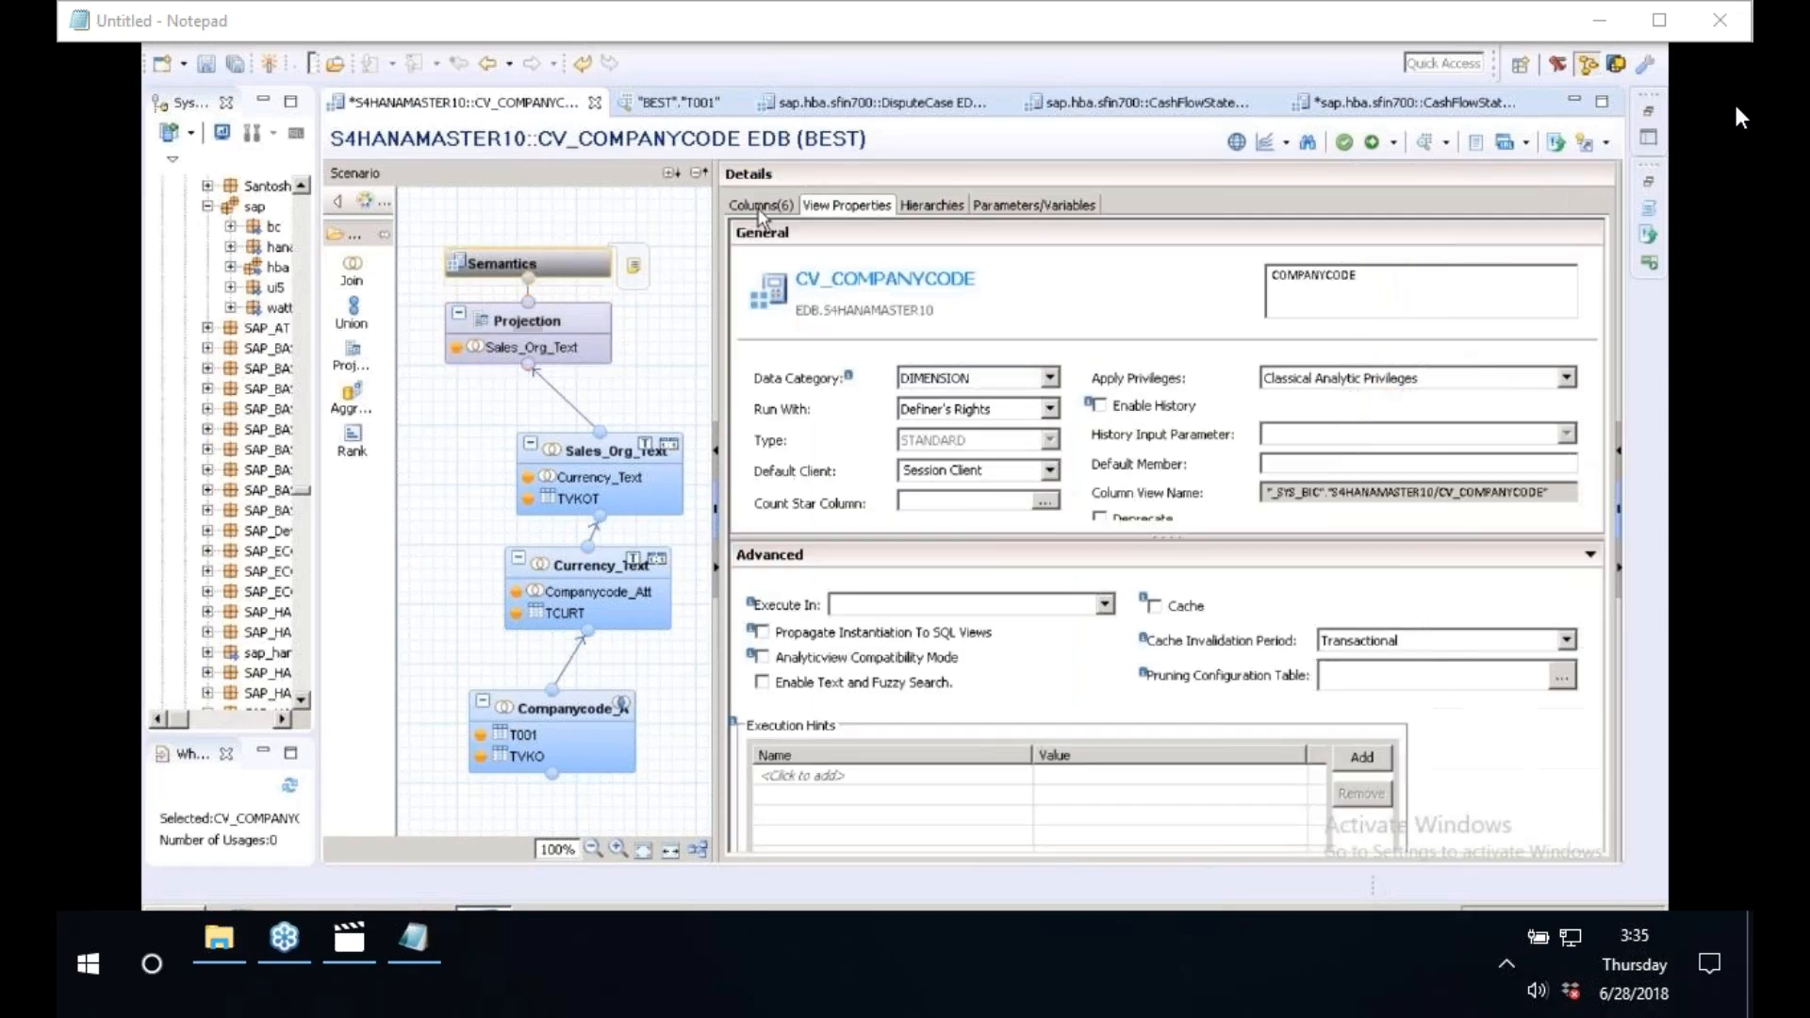
pyautogui.click(759, 216)
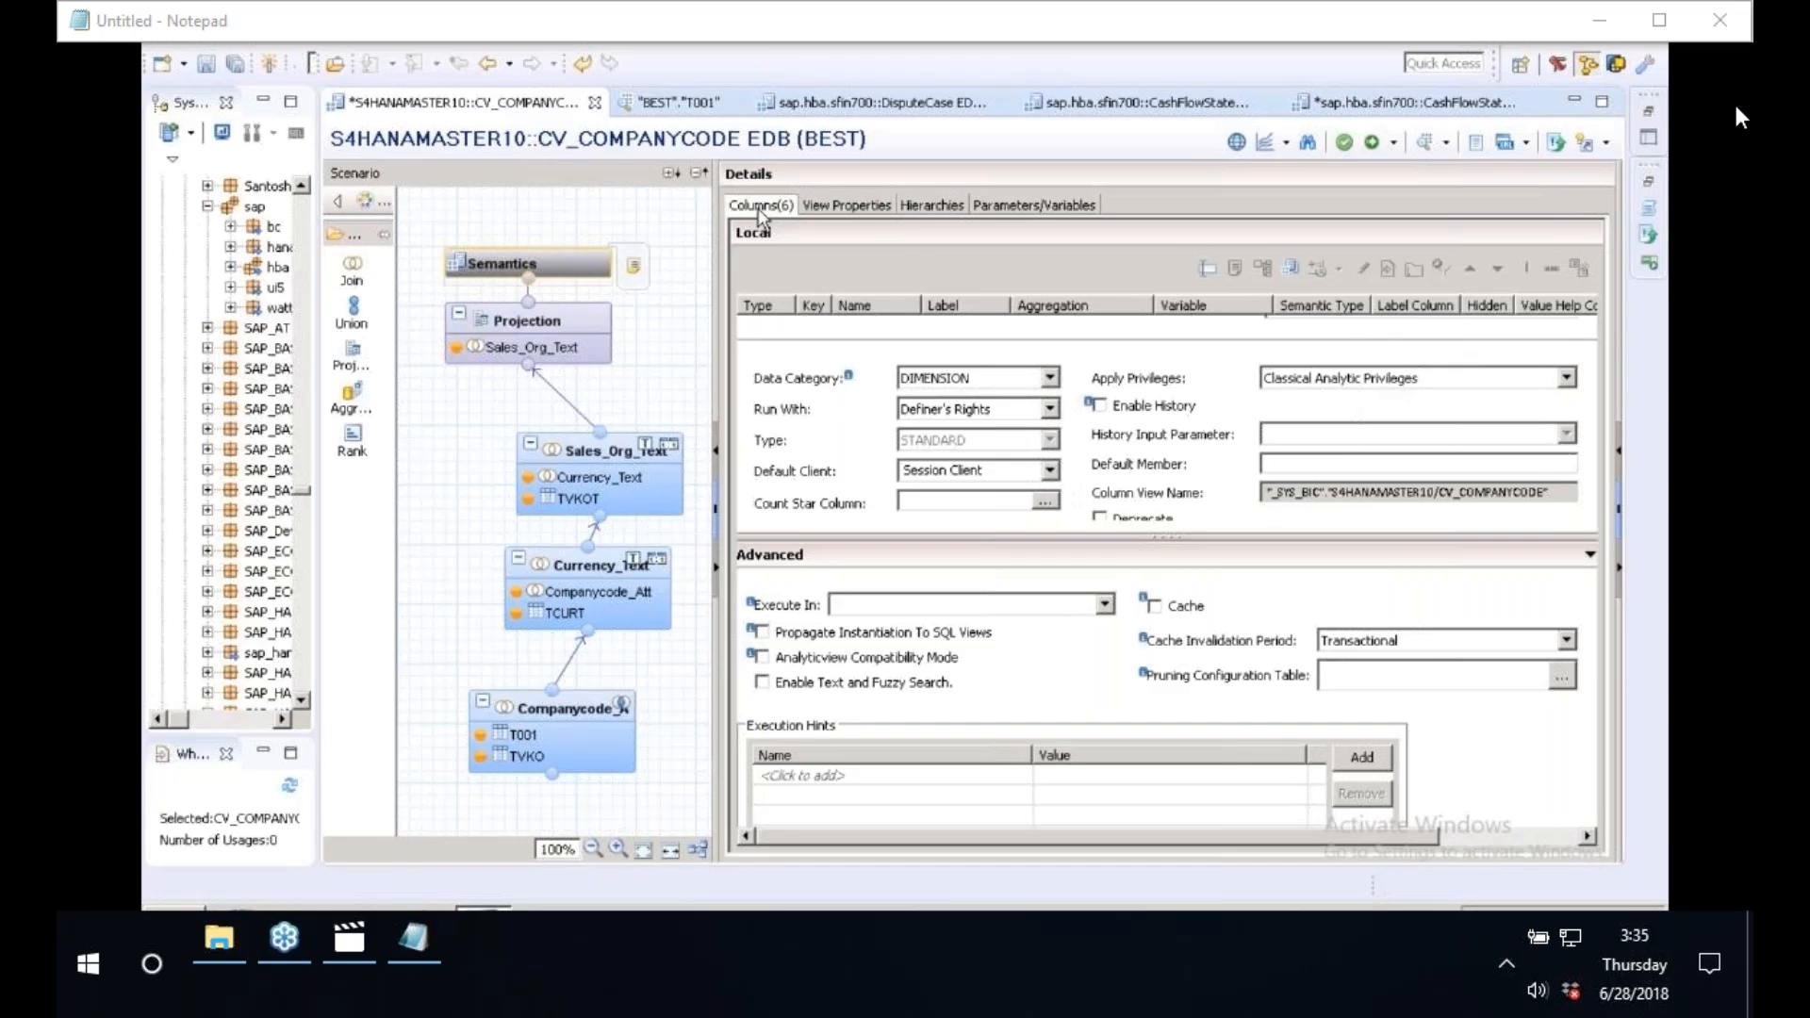
pyautogui.moveTo(694, 251); pyautogui.dragTo(631, 251)
pyautogui.click(750, 326)
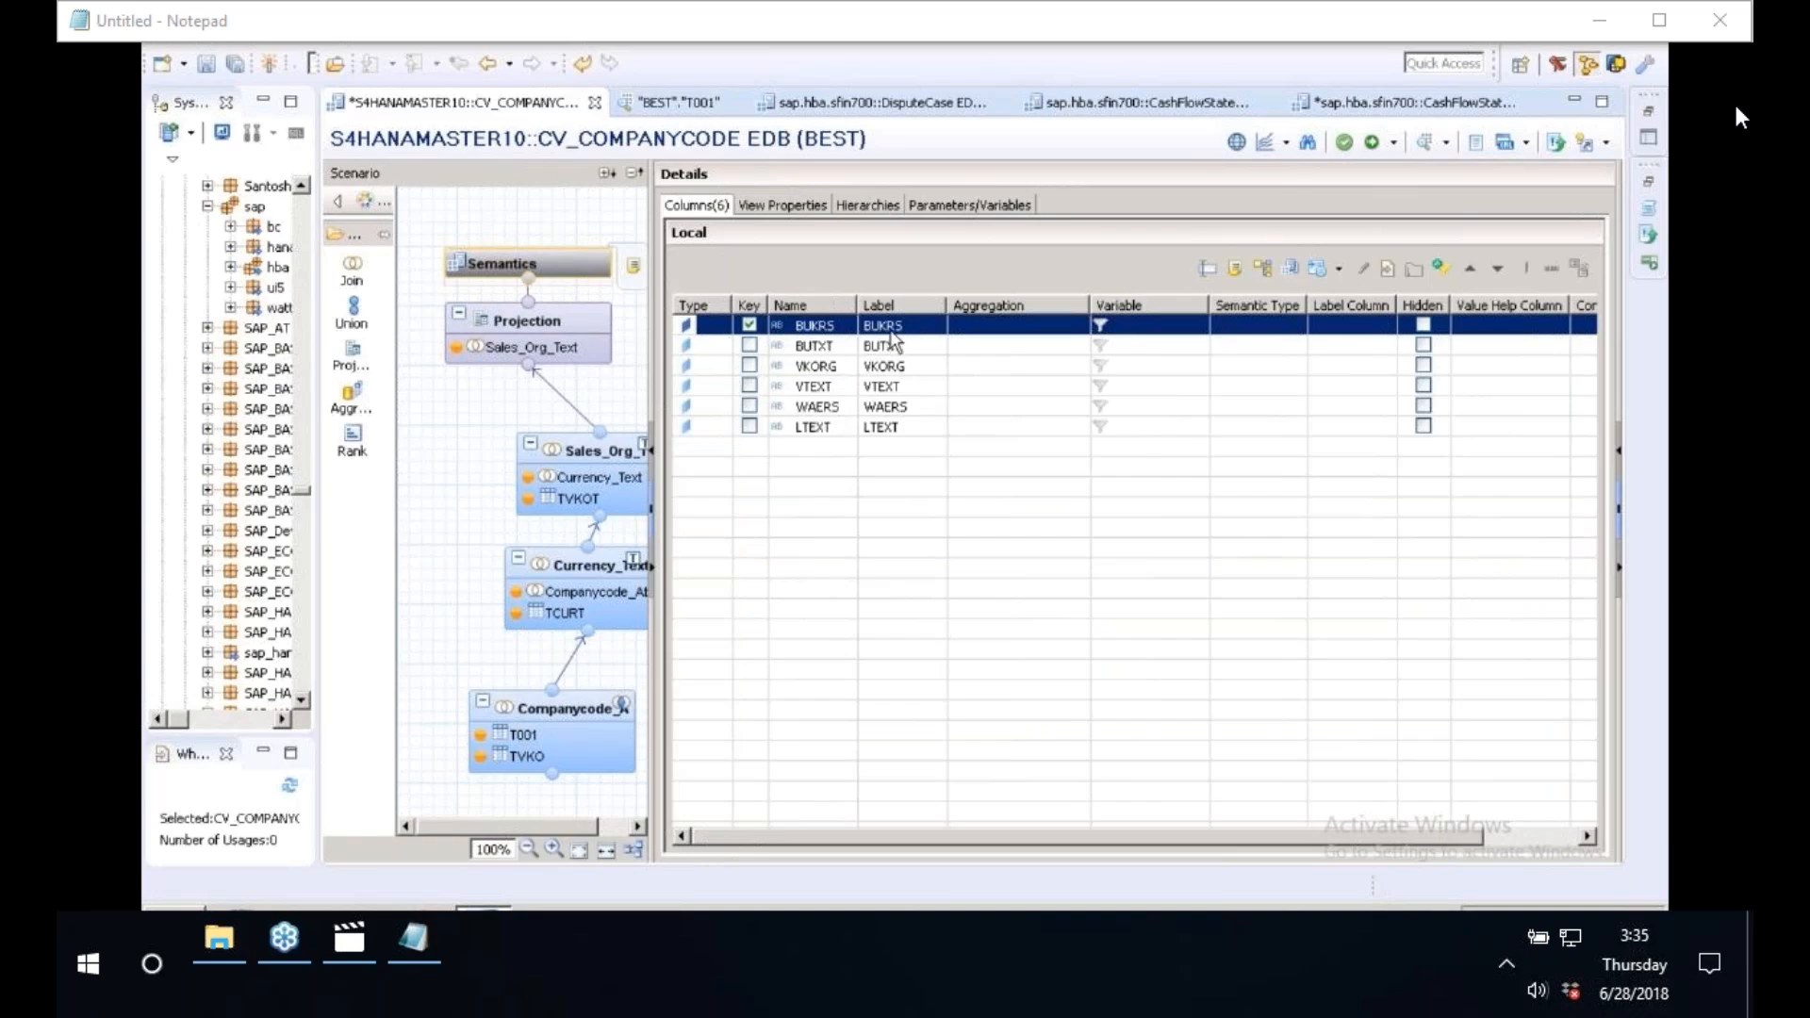
# - Assign BUTXT as the label column for BUKRS and VTEXT as the label column for VKORG
pyautogui.click(1382, 324)
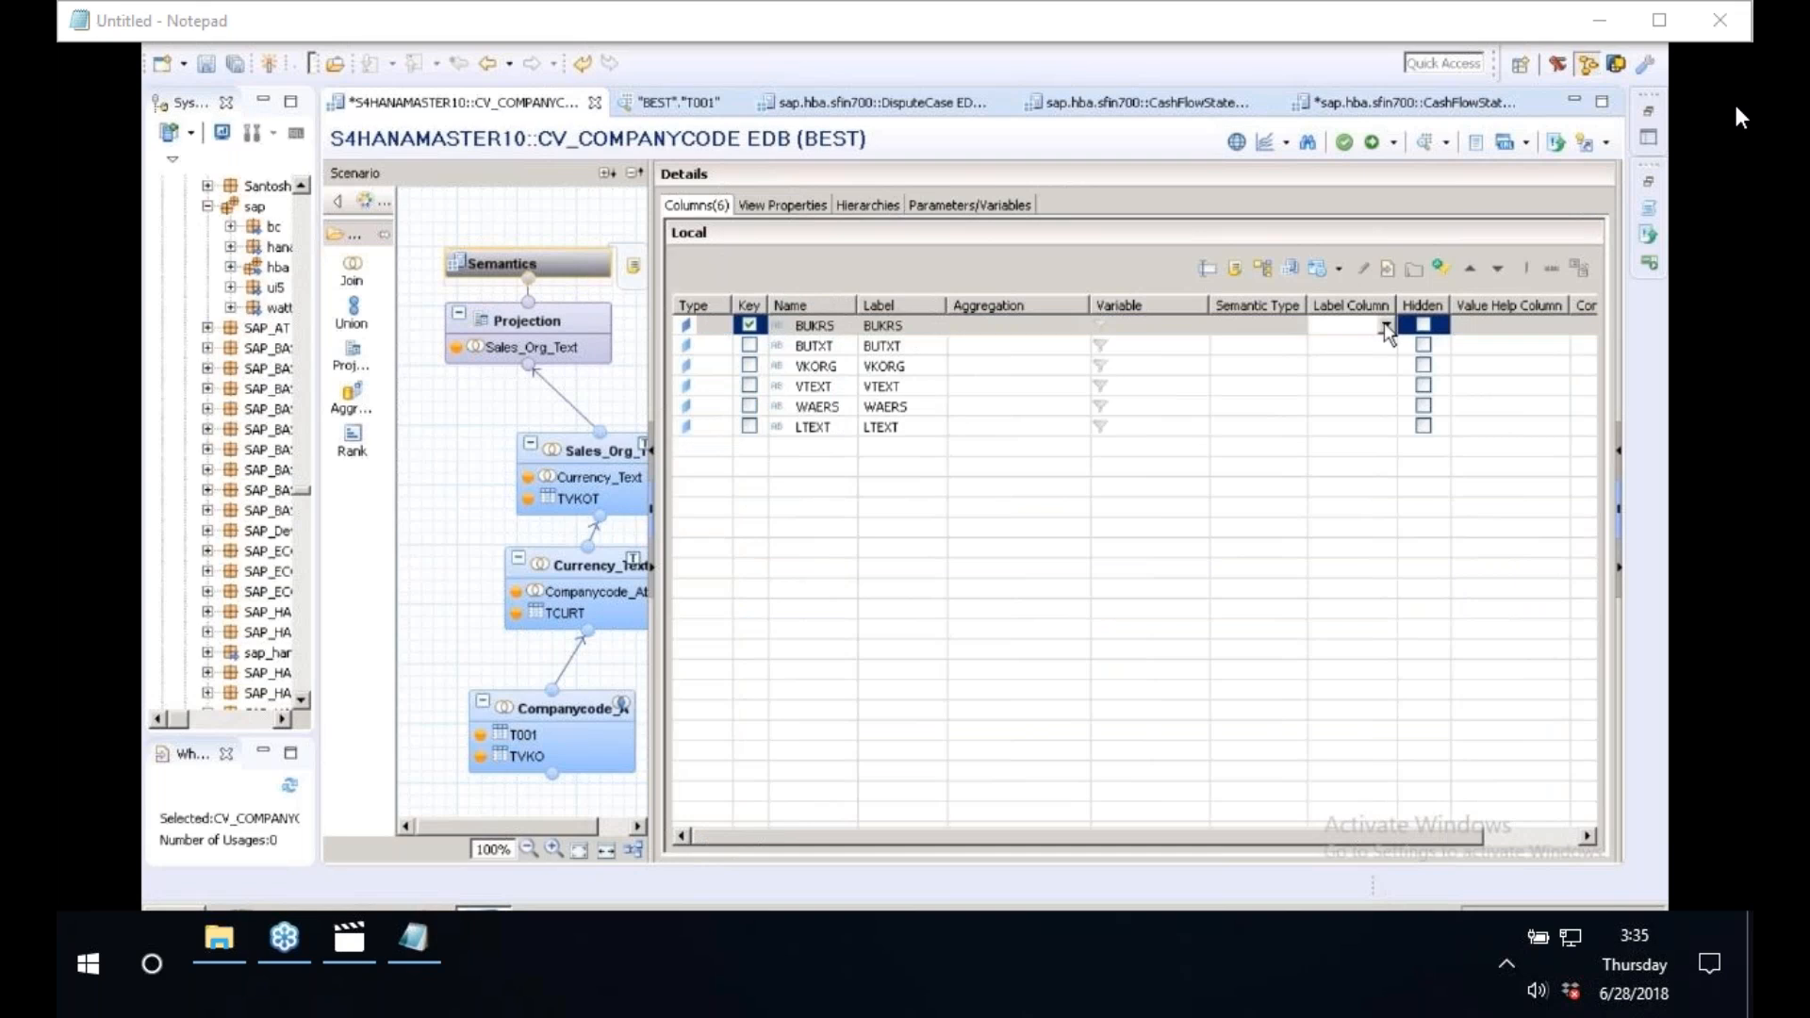
pyautogui.click(1387, 325)
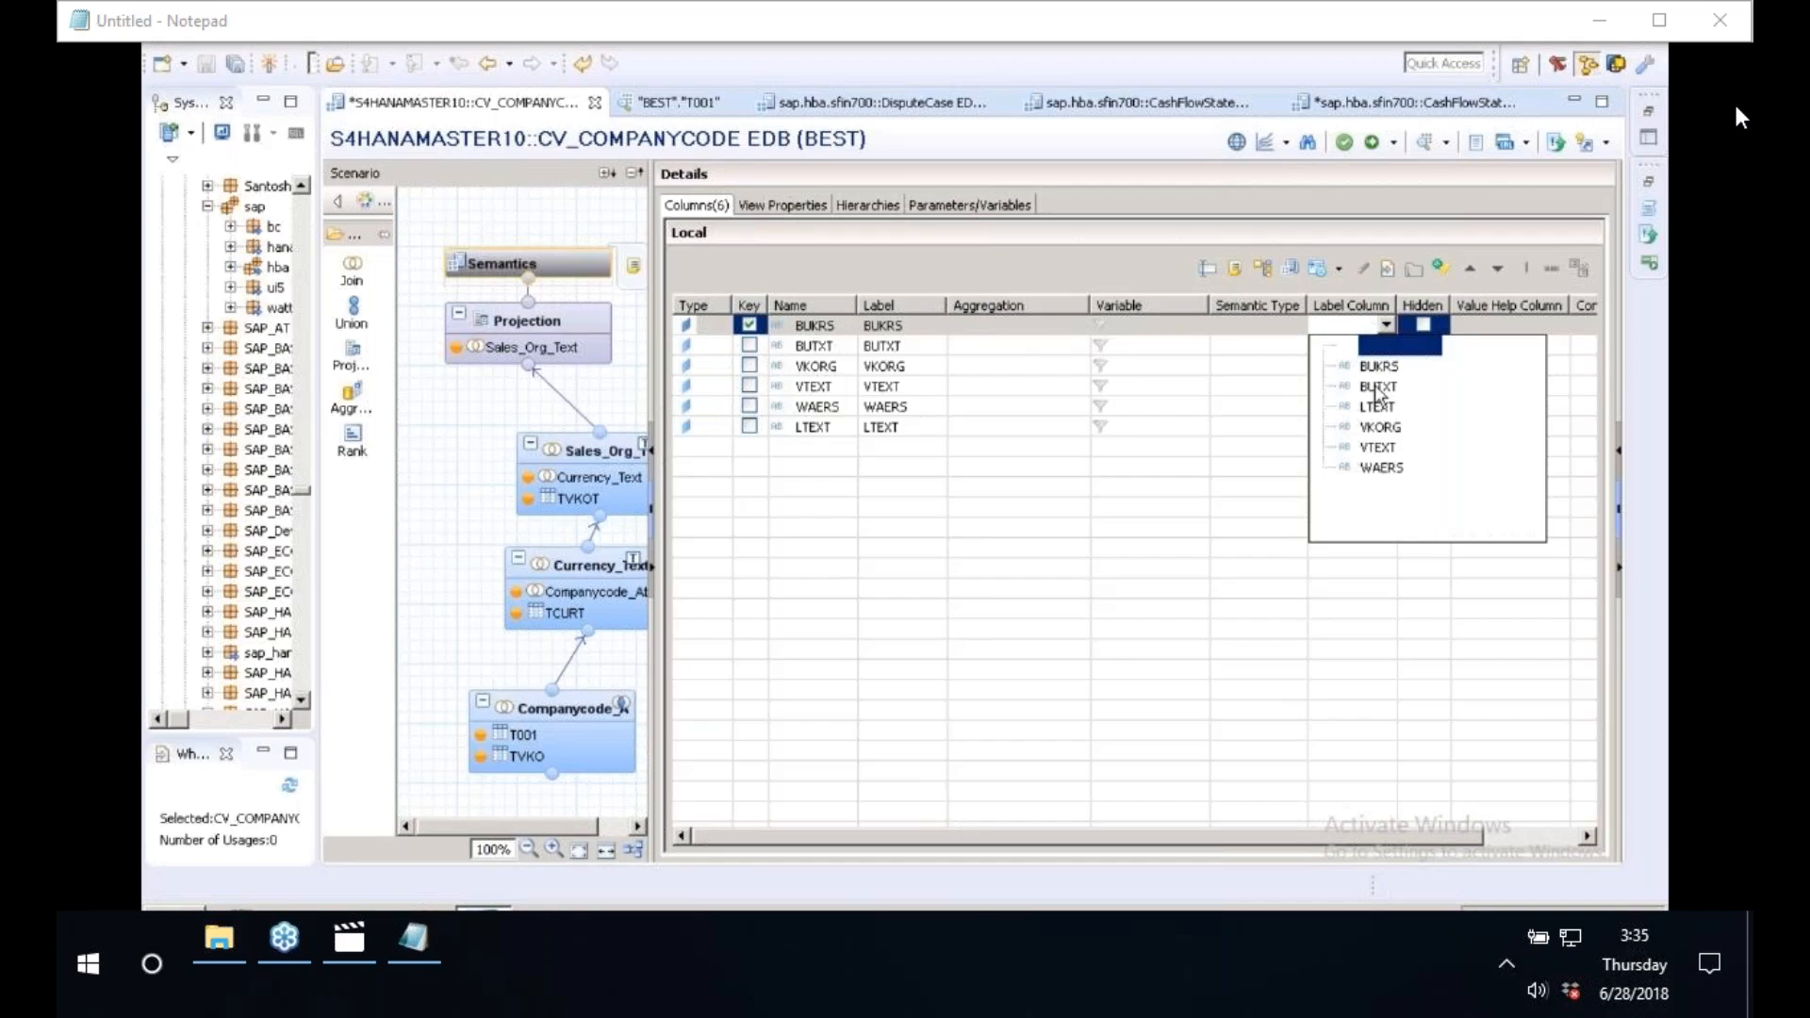
pyautogui.click(1378, 386)
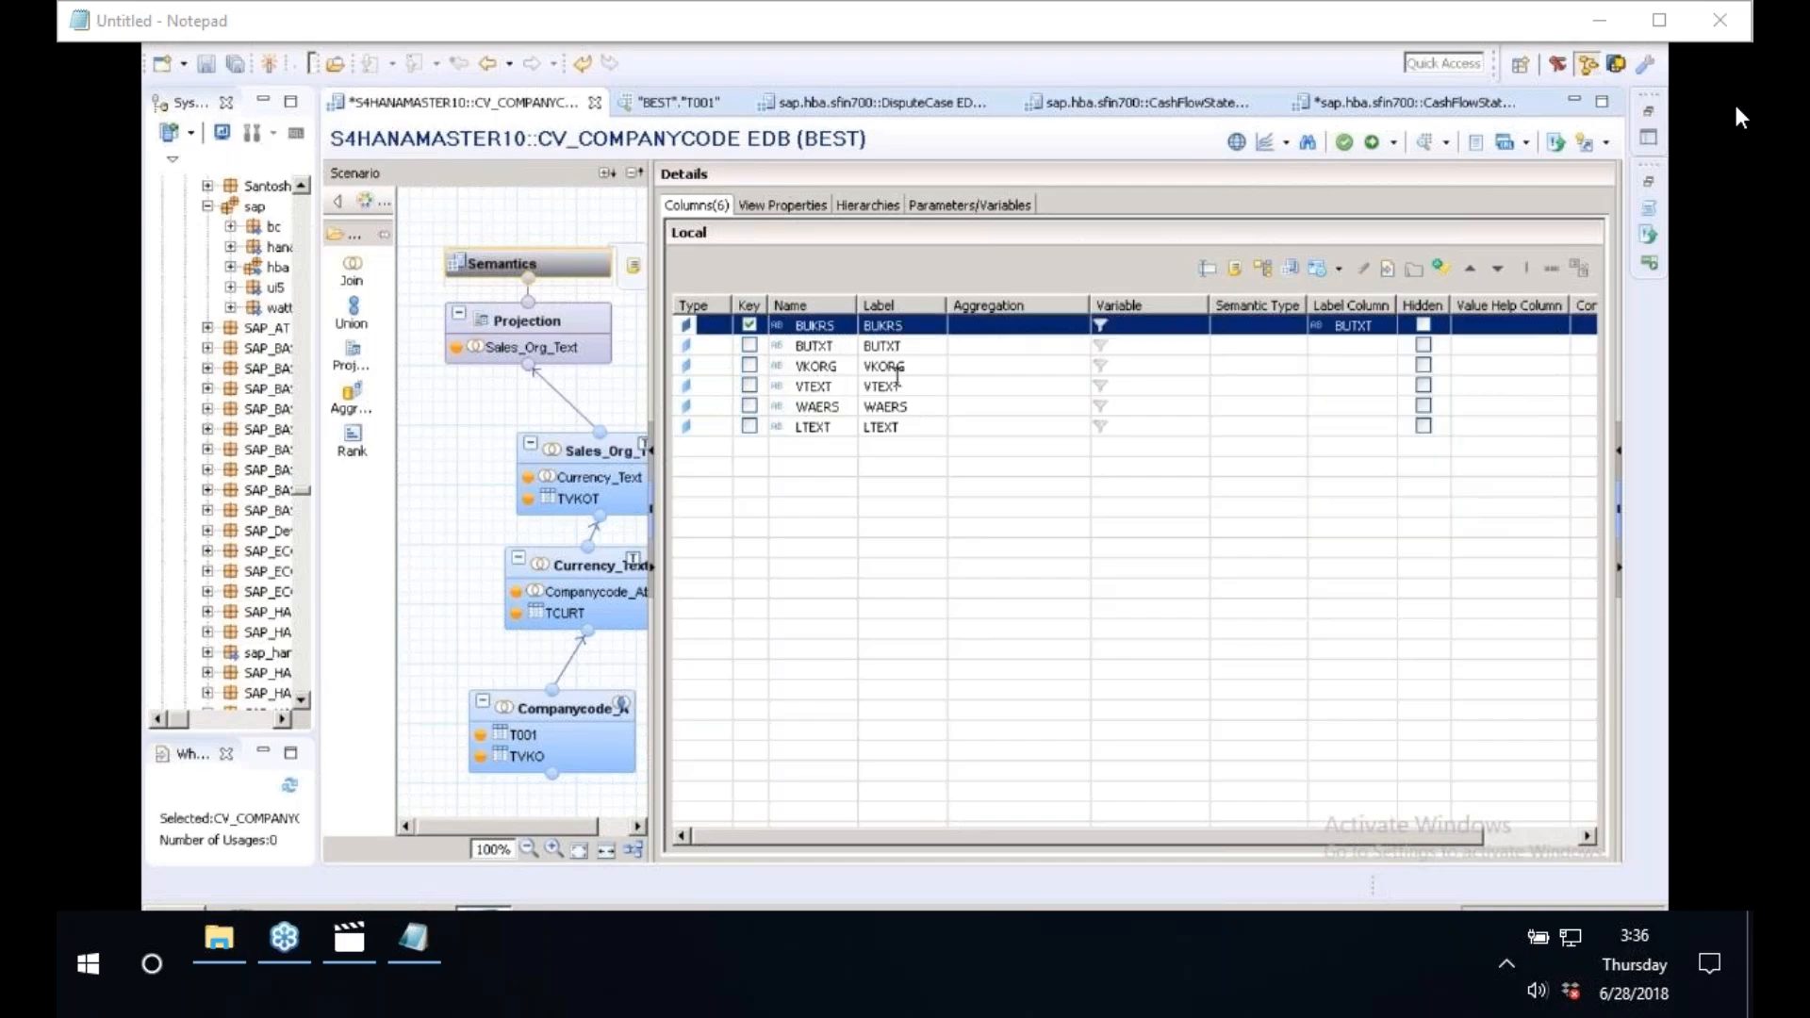
pyautogui.click(1385, 366)
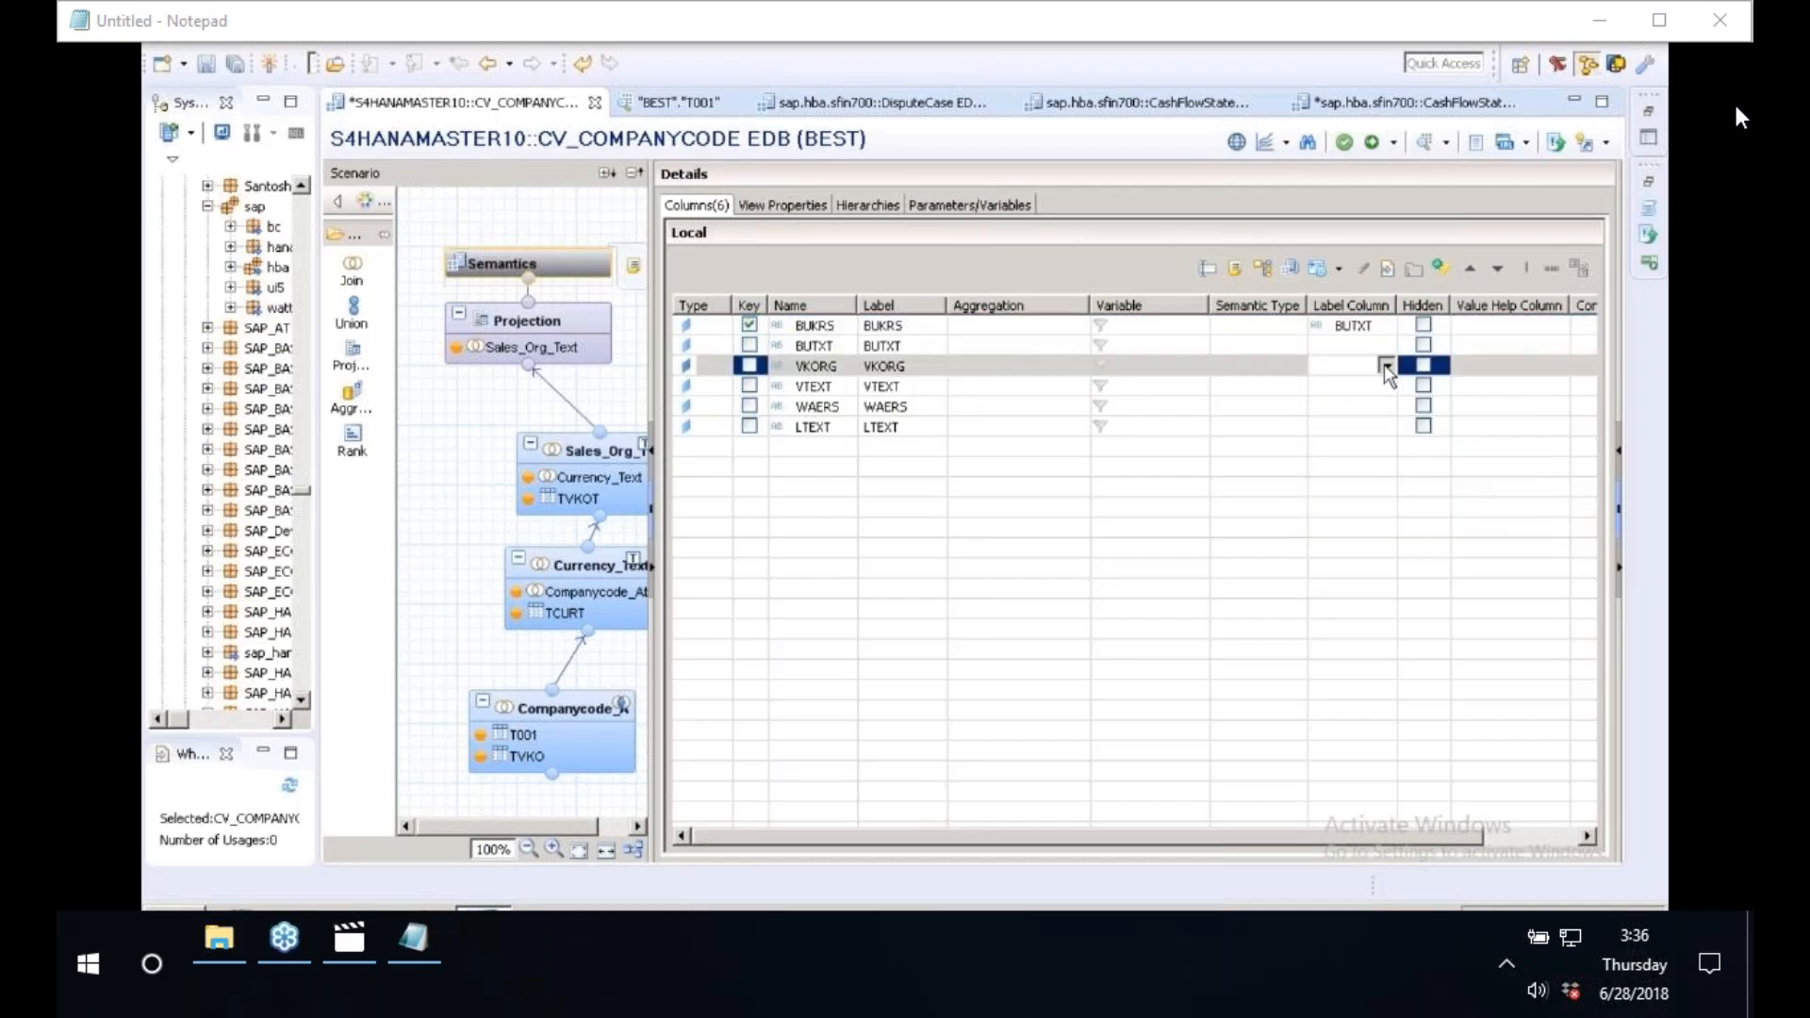
pyautogui.click(1386, 366)
pyautogui.click(1378, 487)
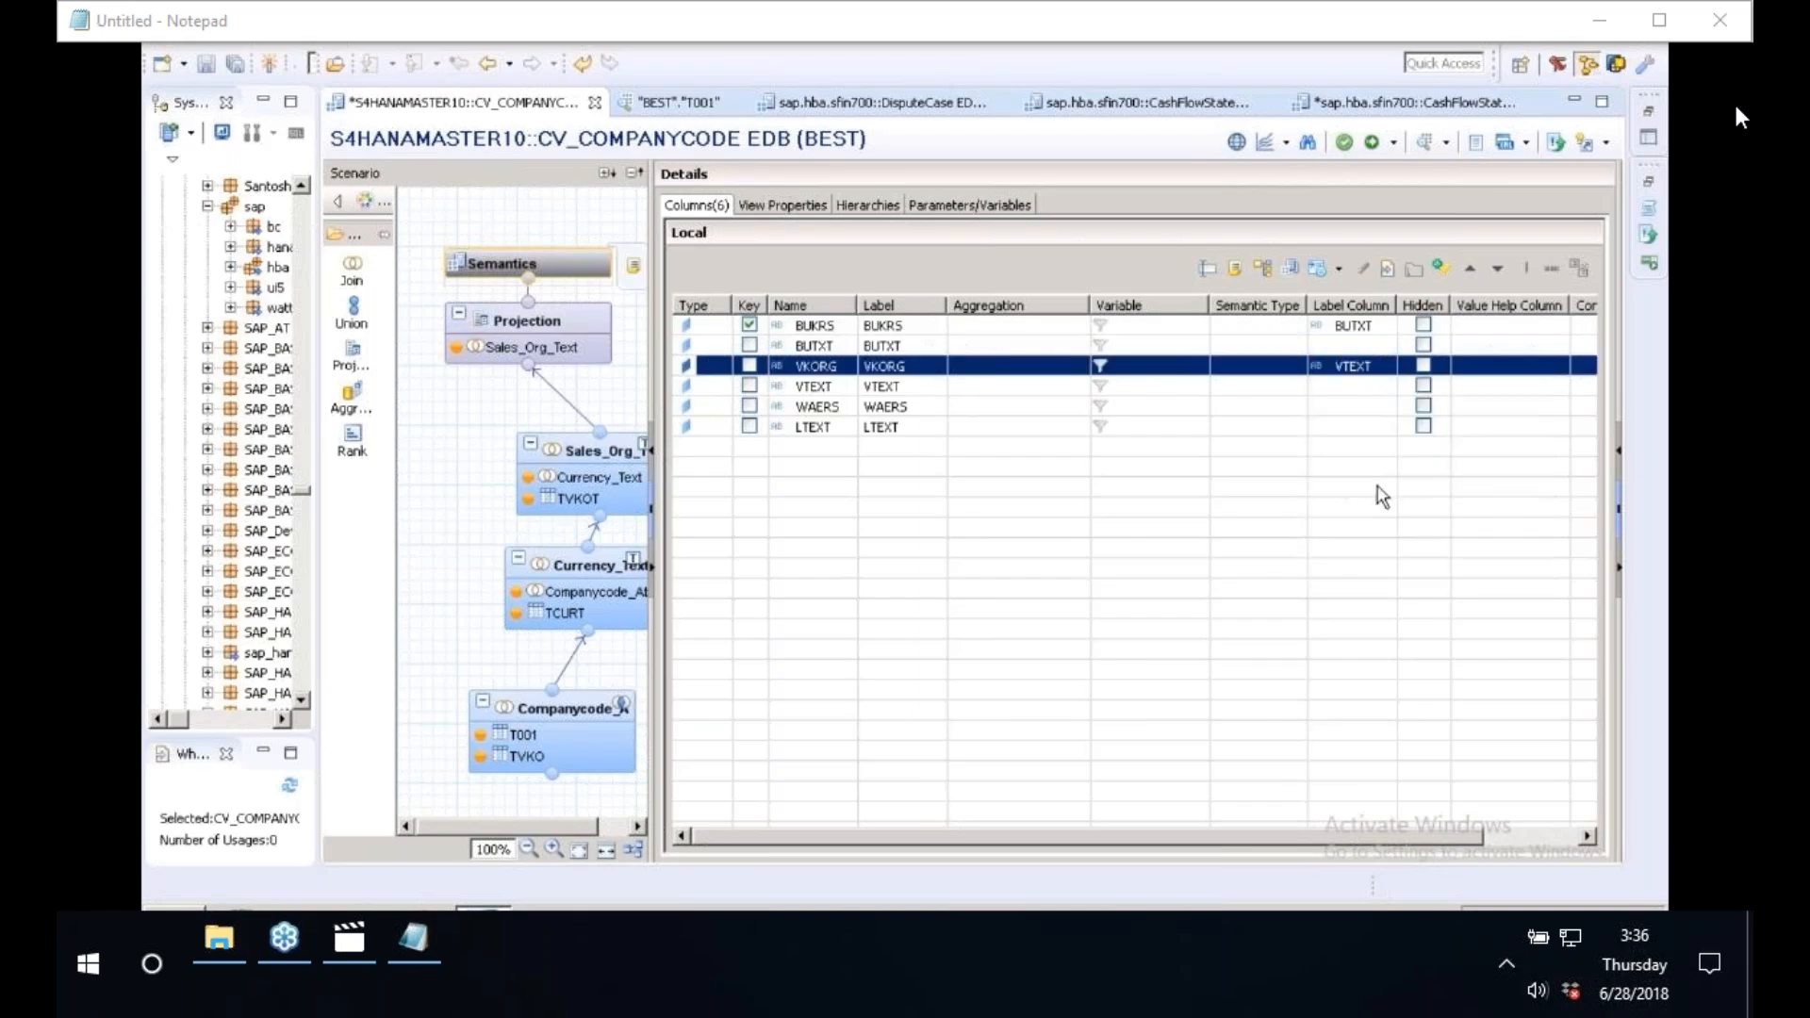
# - Assign VTEXT as the label column for WAERS
pyautogui.click(900, 408)
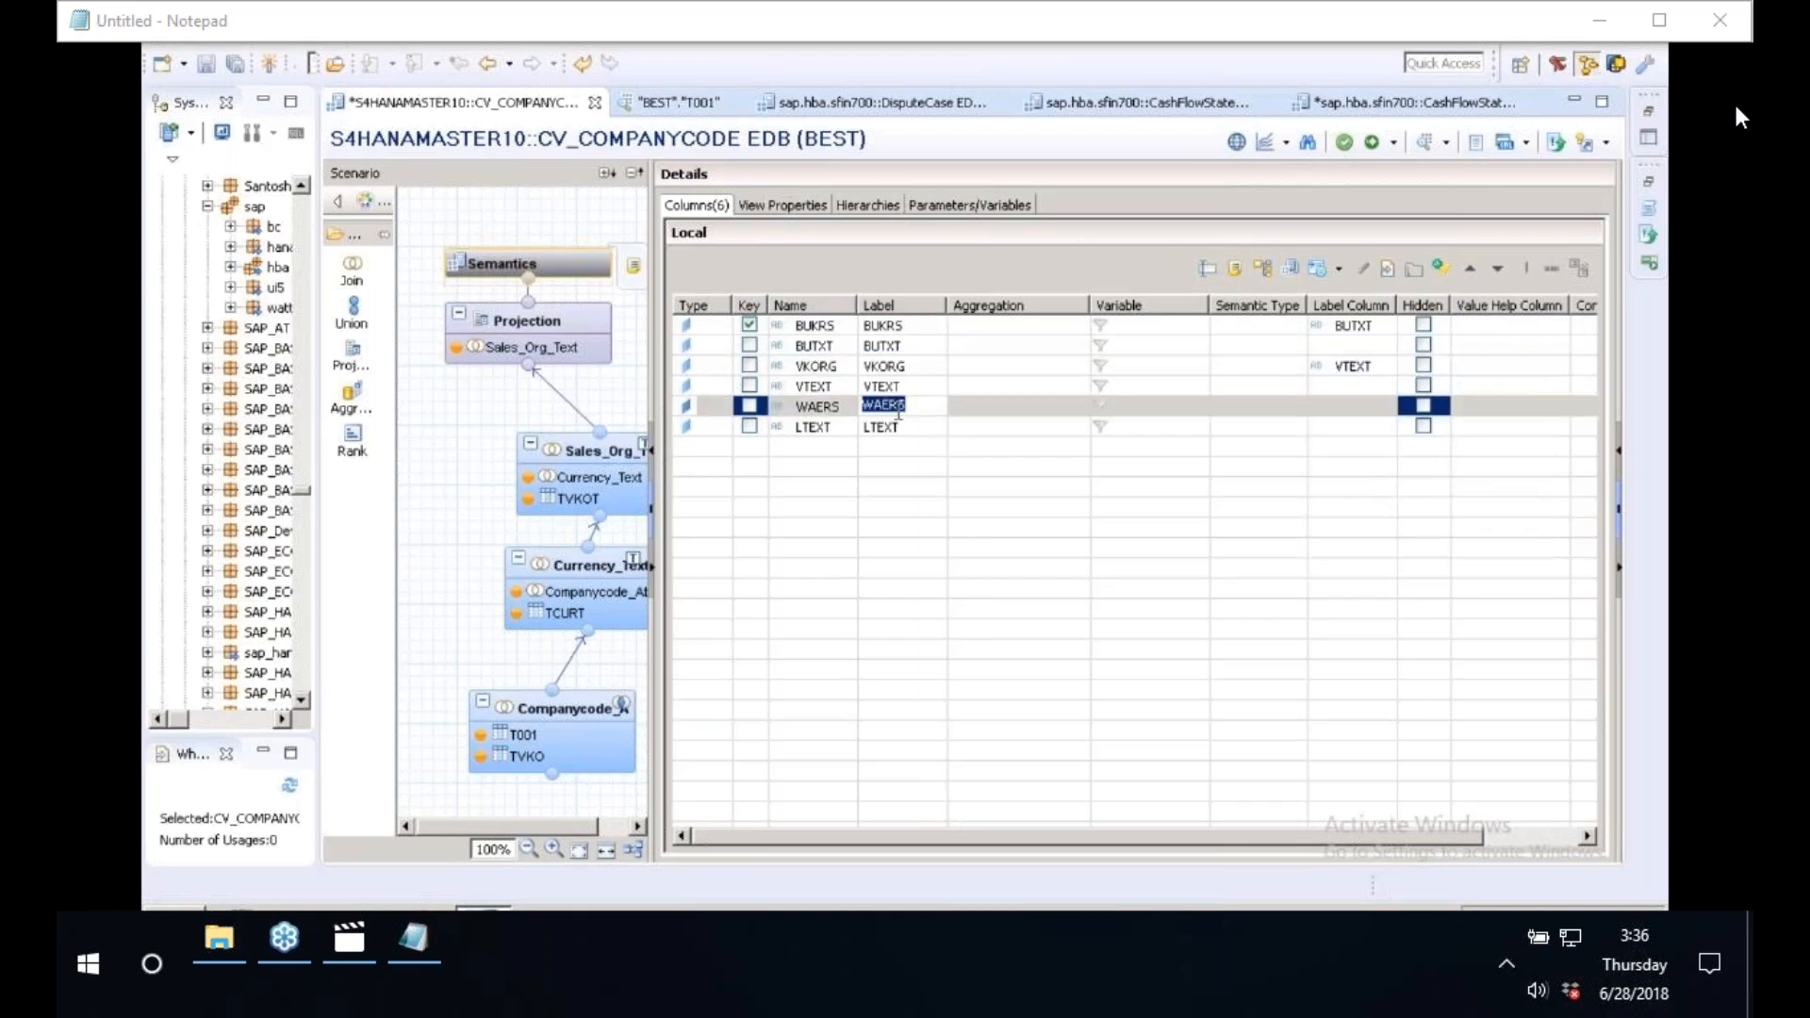
pyautogui.click(1371, 422)
pyautogui.click(1376, 411)
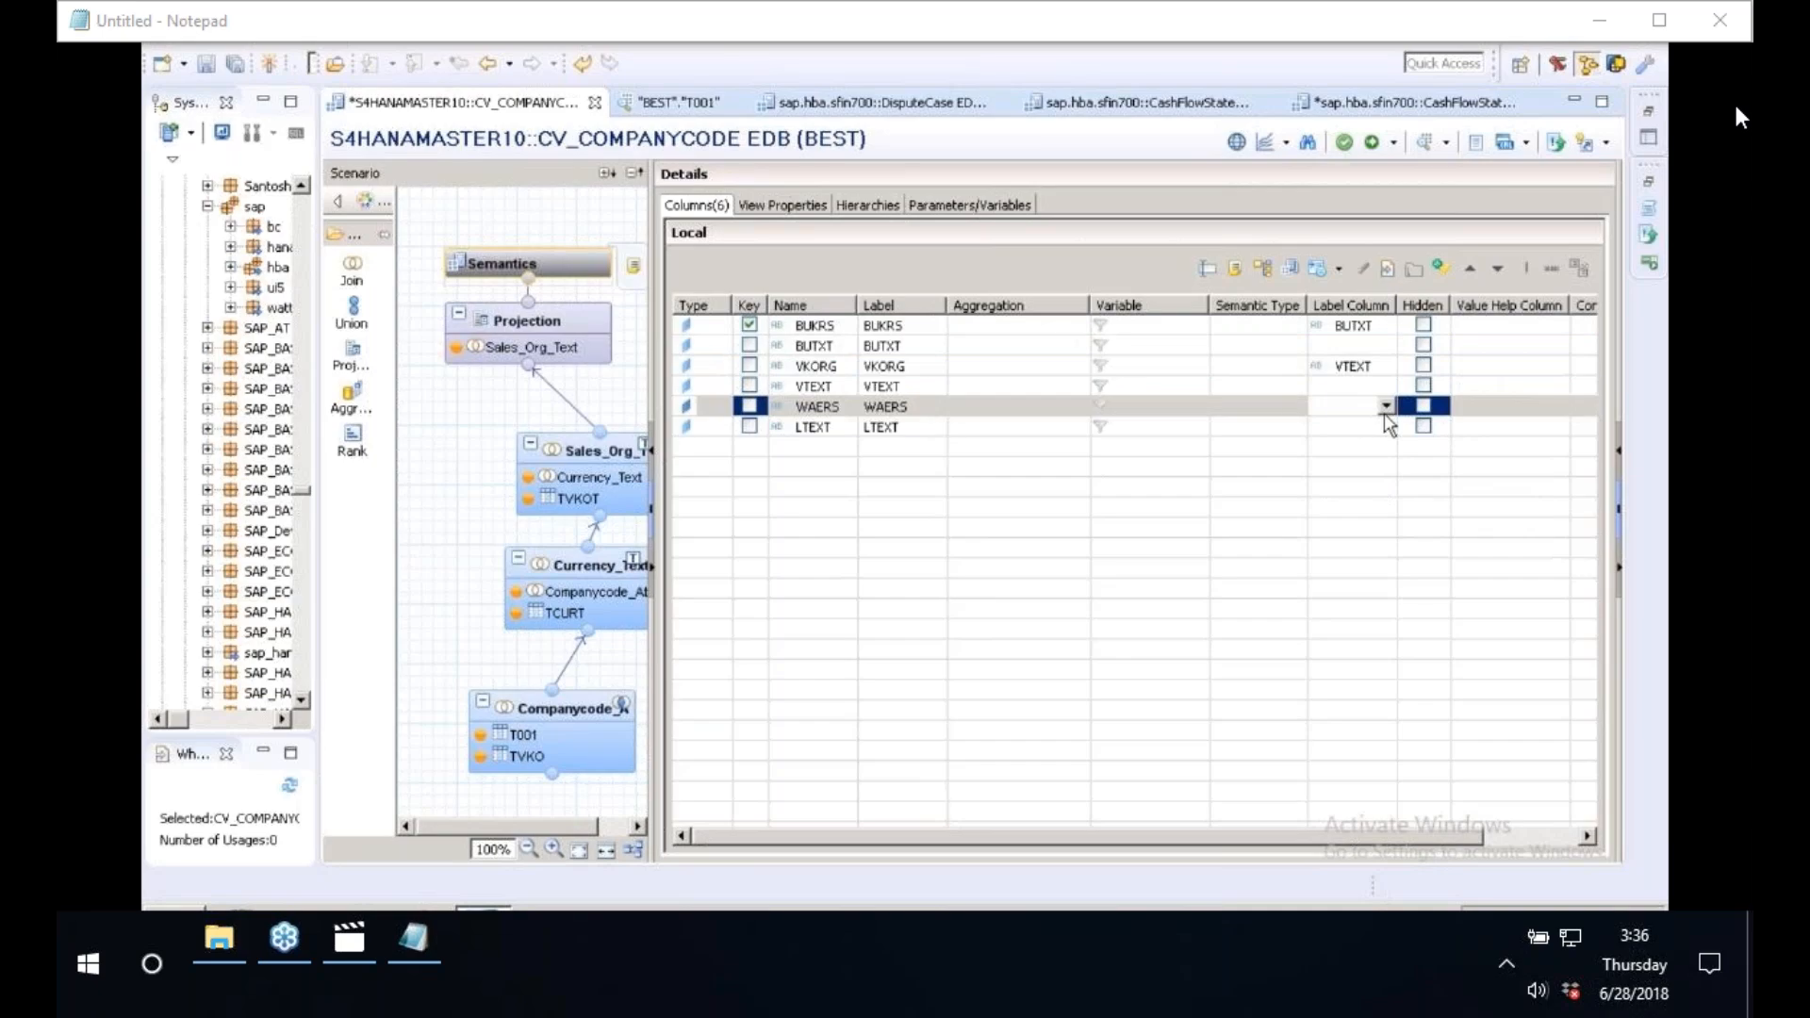
pyautogui.click(1387, 407)
pyautogui.click(1362, 499)
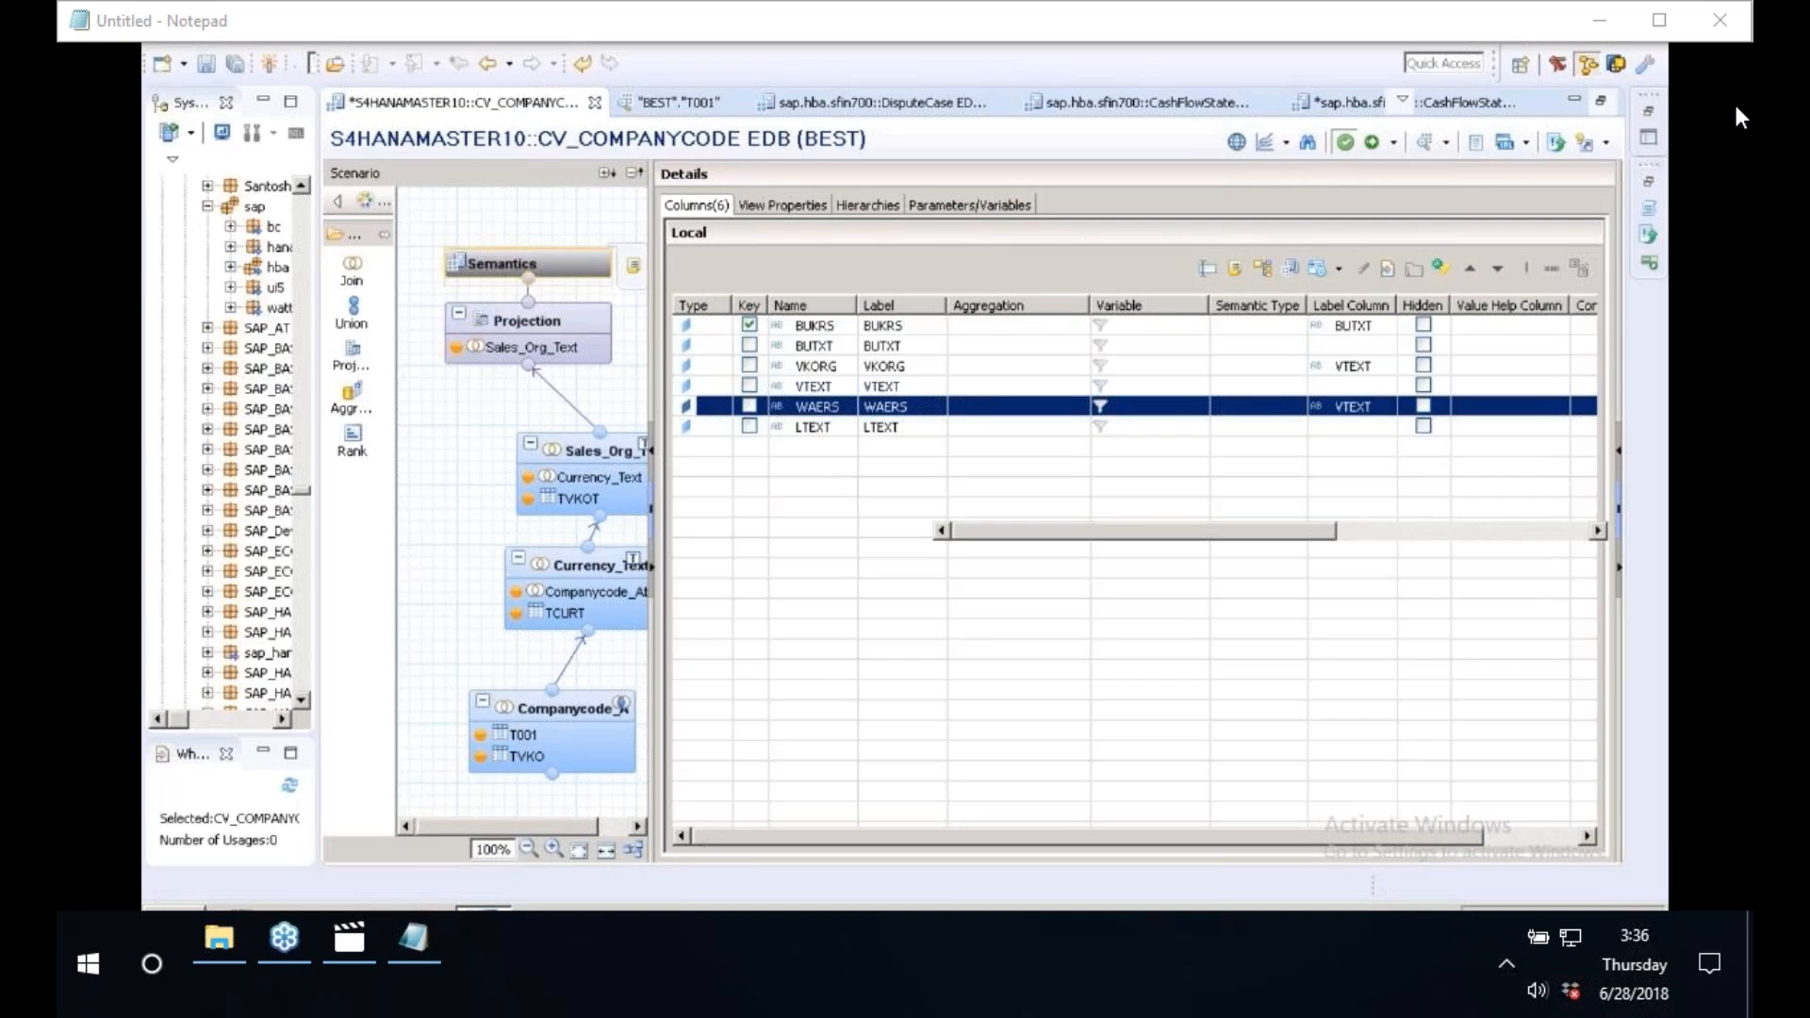
# - Save and activate the CV_COMPANYCODE view, assigning it to the open change EDB//100
pyautogui.hotkey('ctrl', 's')
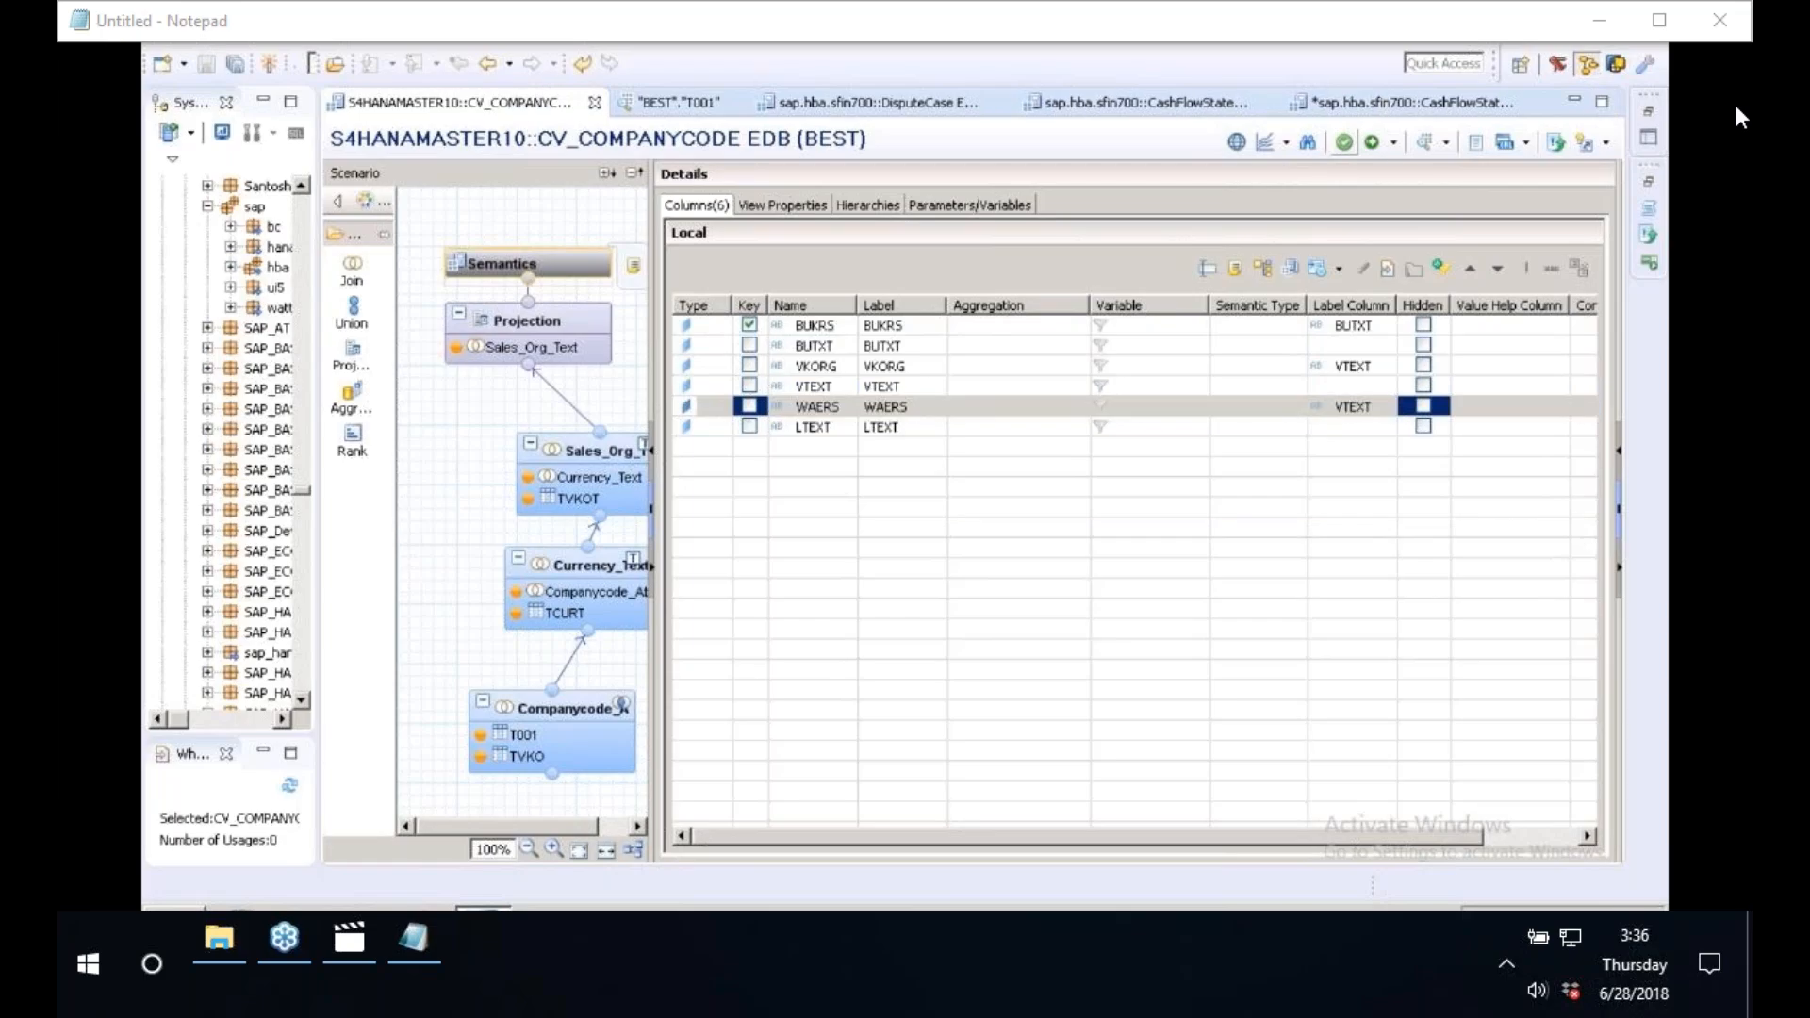
pyautogui.click(1373, 143)
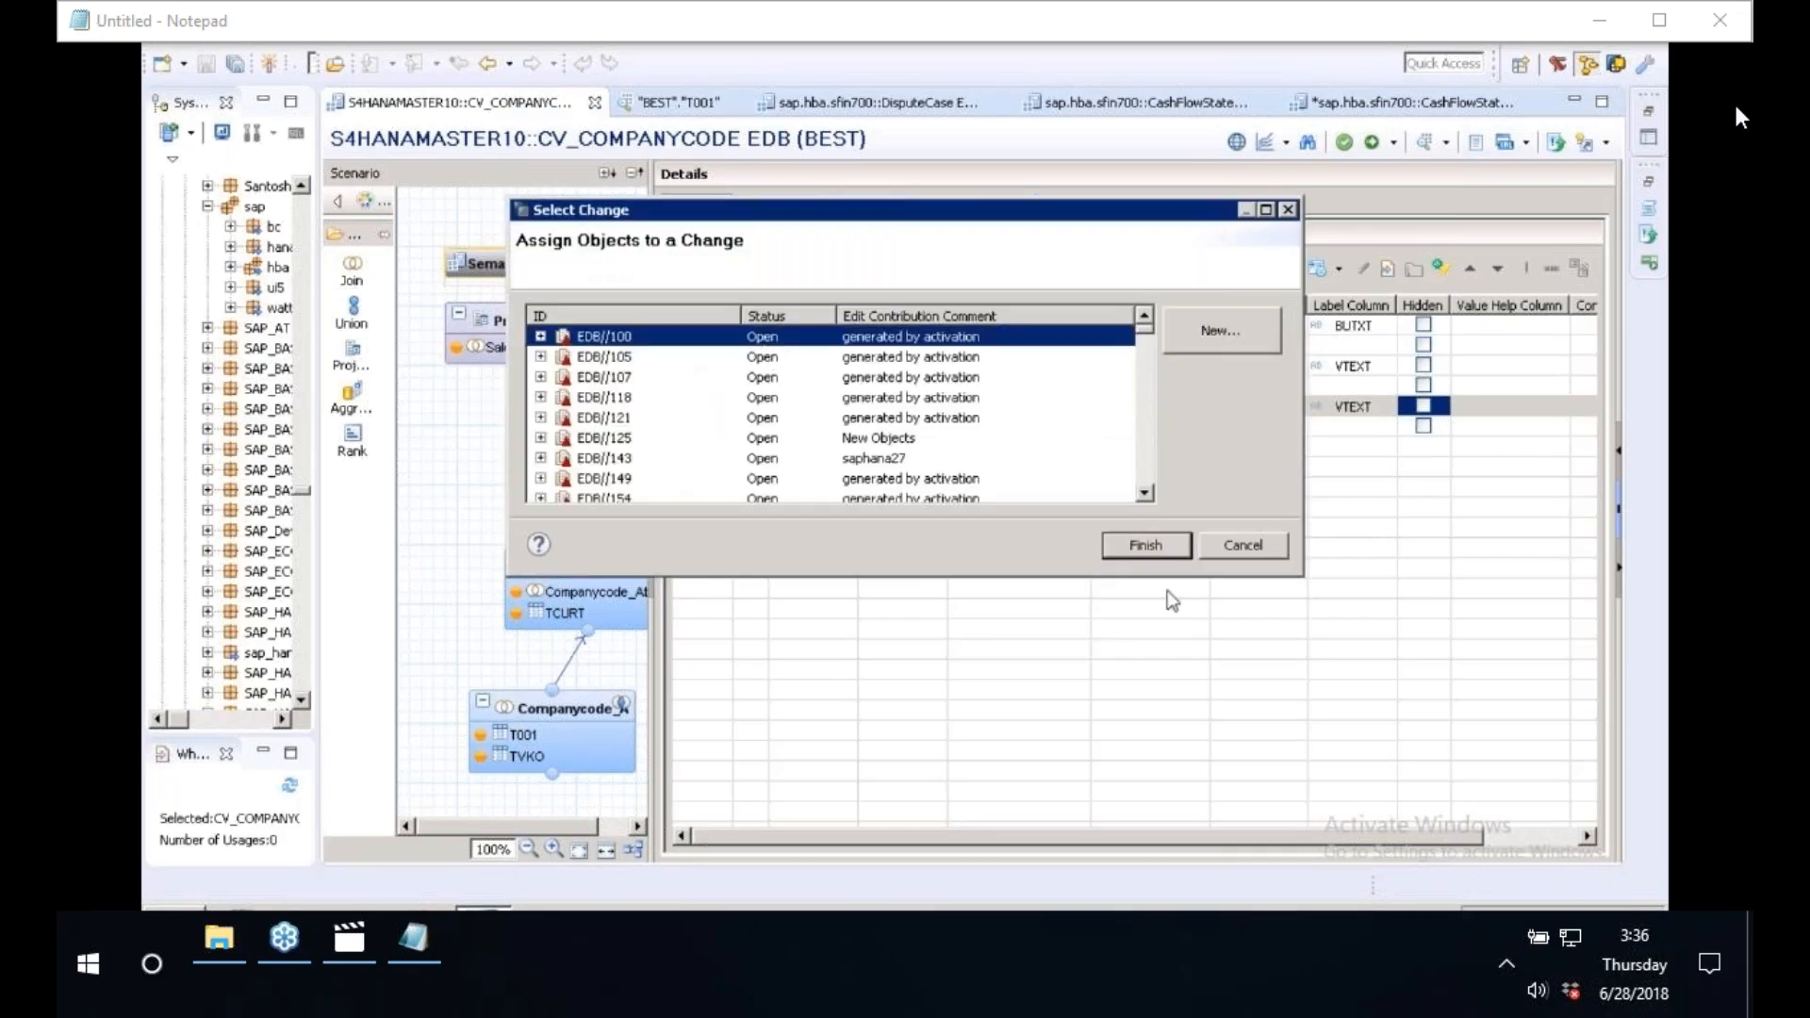
pyautogui.click(1146, 547)
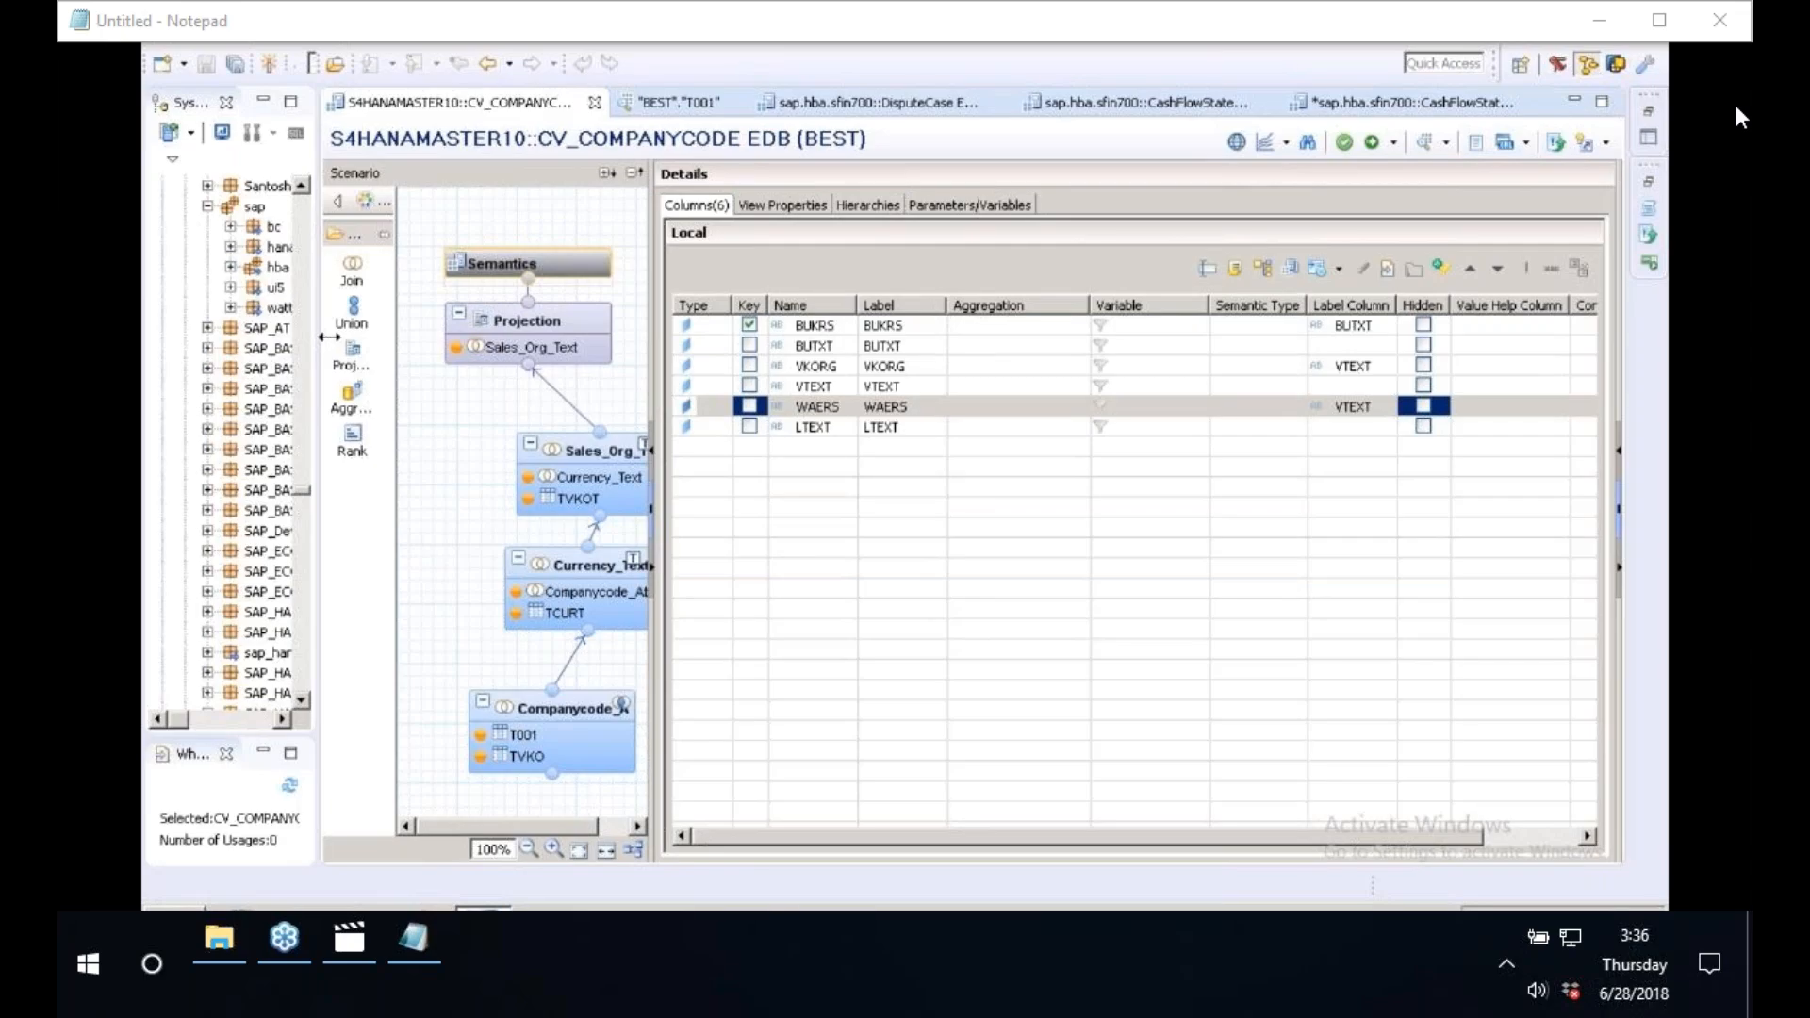
# - Set the label column of WAERS to LTEXT and reactivate the CV_COMPANYCODE view
pyautogui.moveTo(328, 337); pyautogui.dragTo(330, 337)
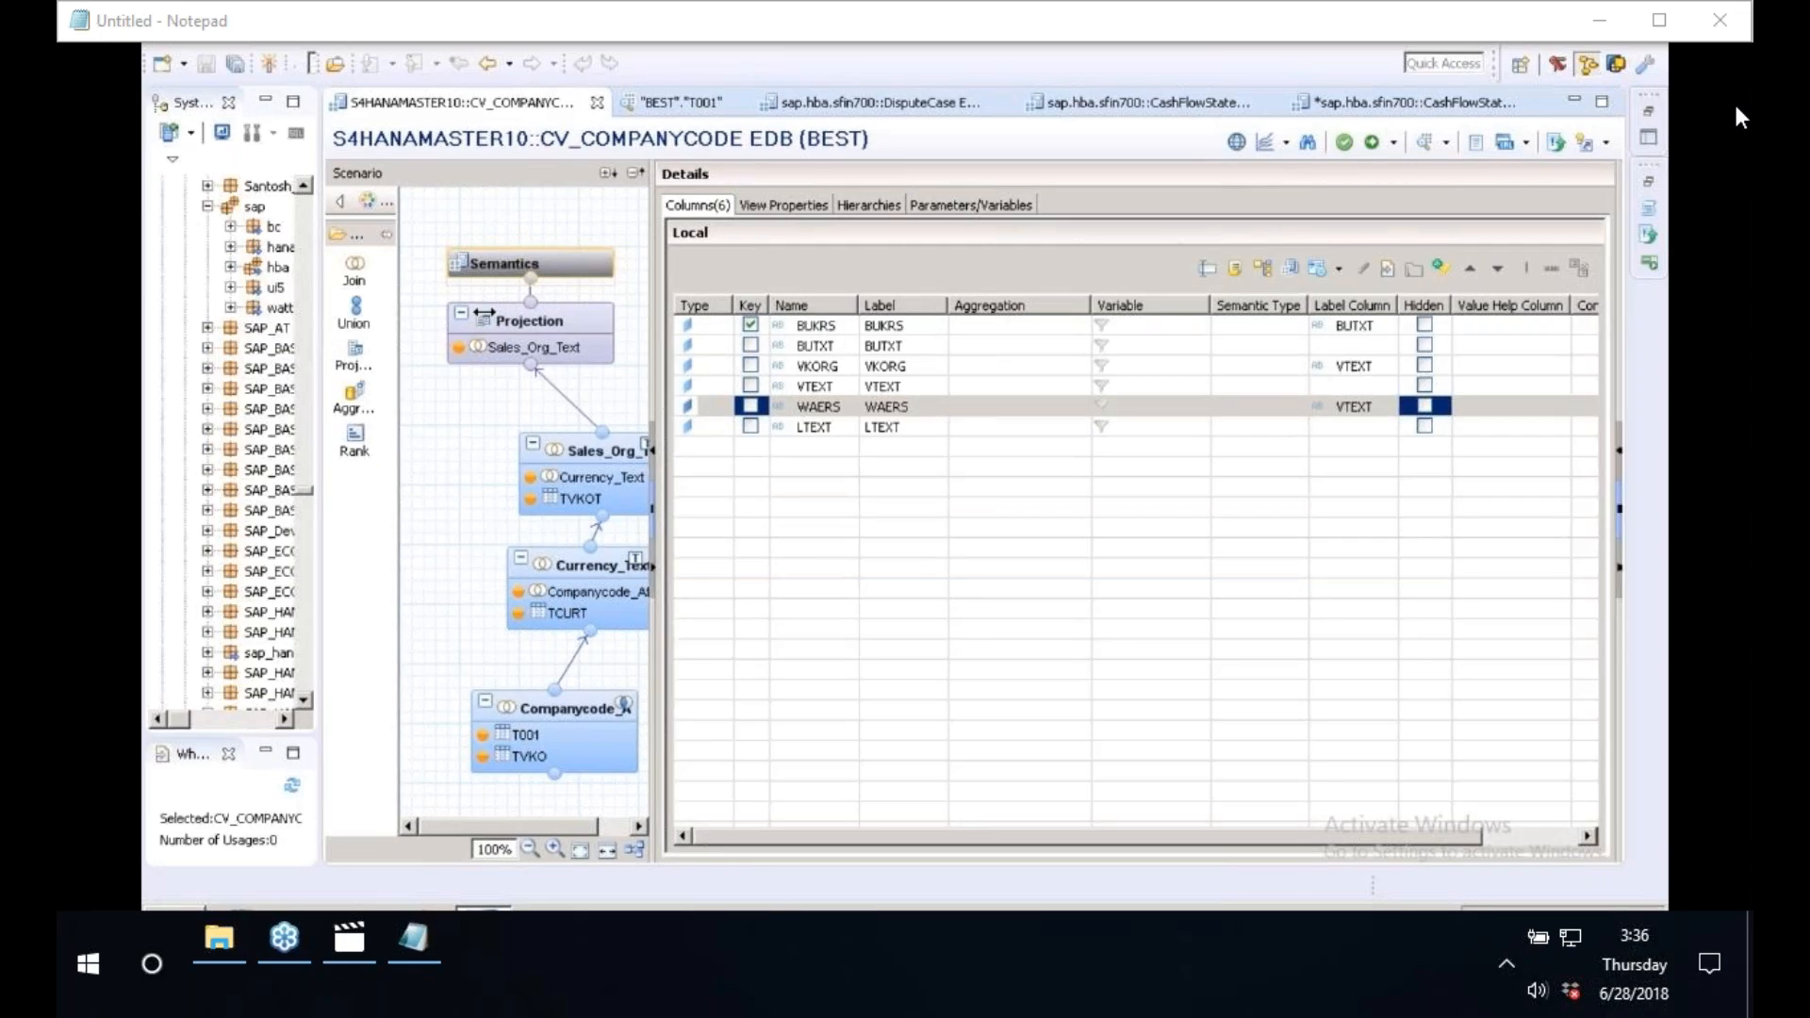
pyautogui.moveTo(484, 314); pyautogui.dragTo(489, 436)
pyautogui.click(270, 622)
pyautogui.scroll(-6, 317, 332)
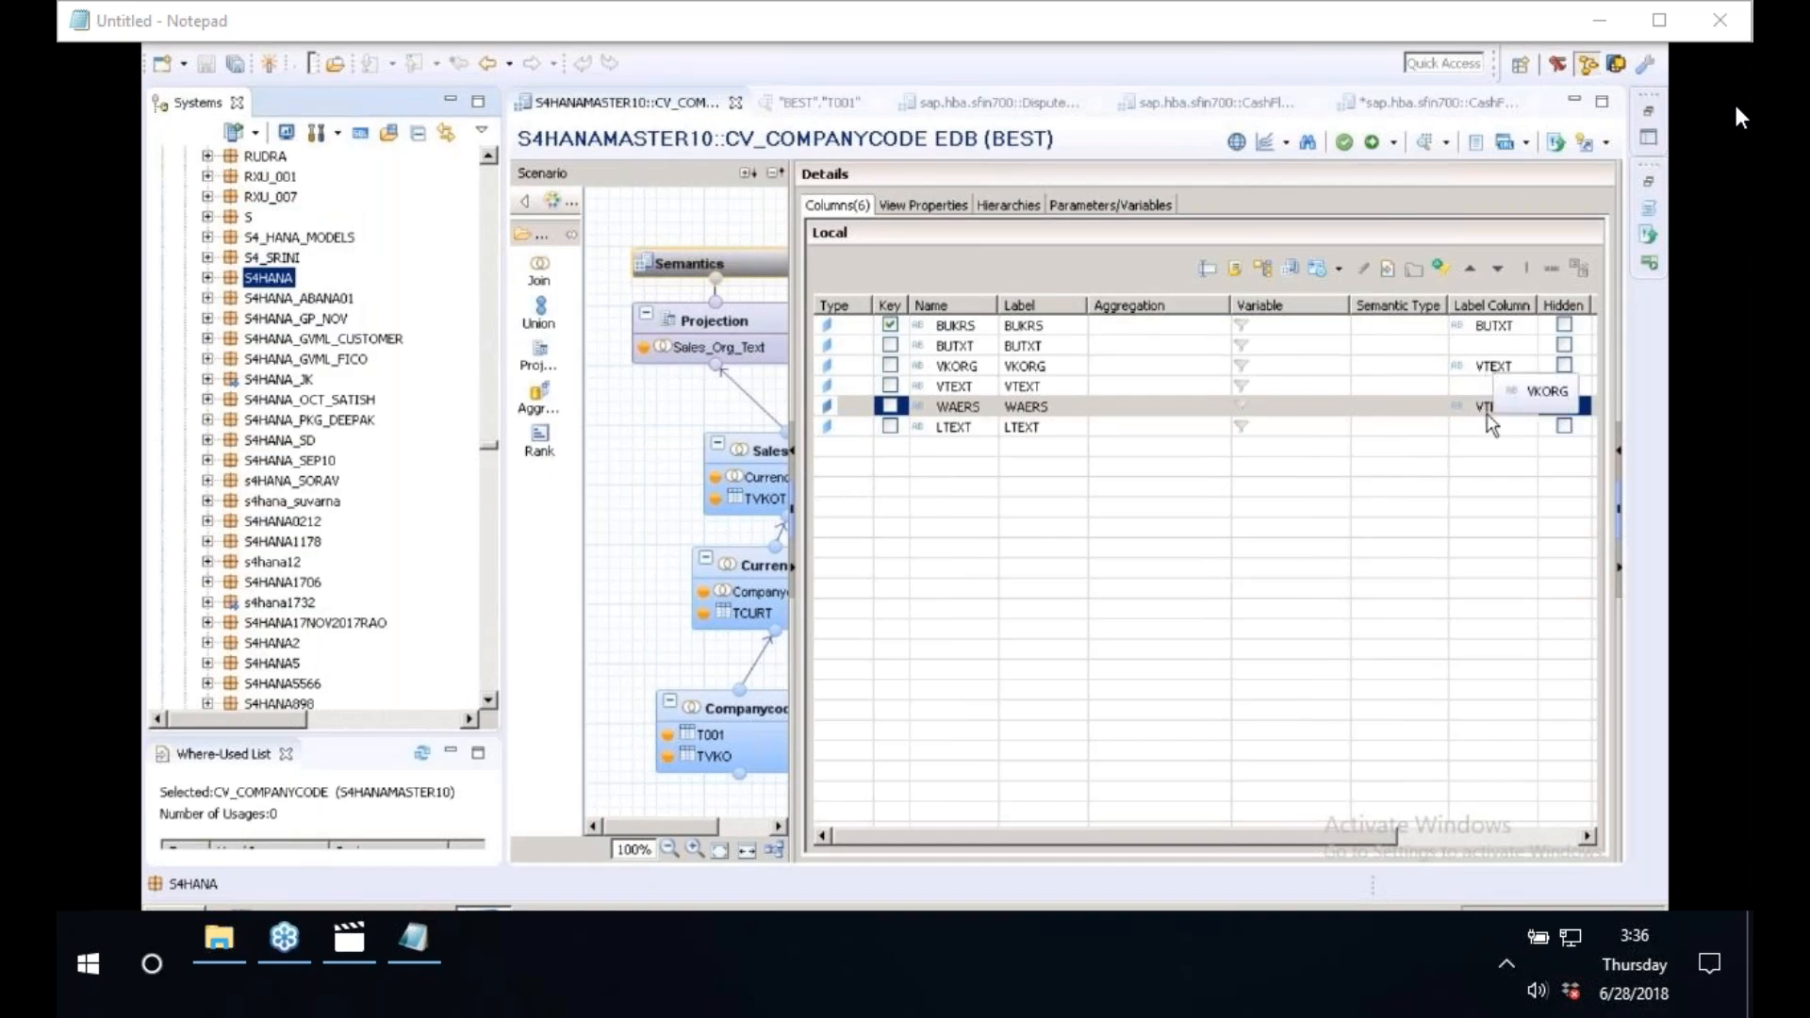
pyautogui.click(1488, 412)
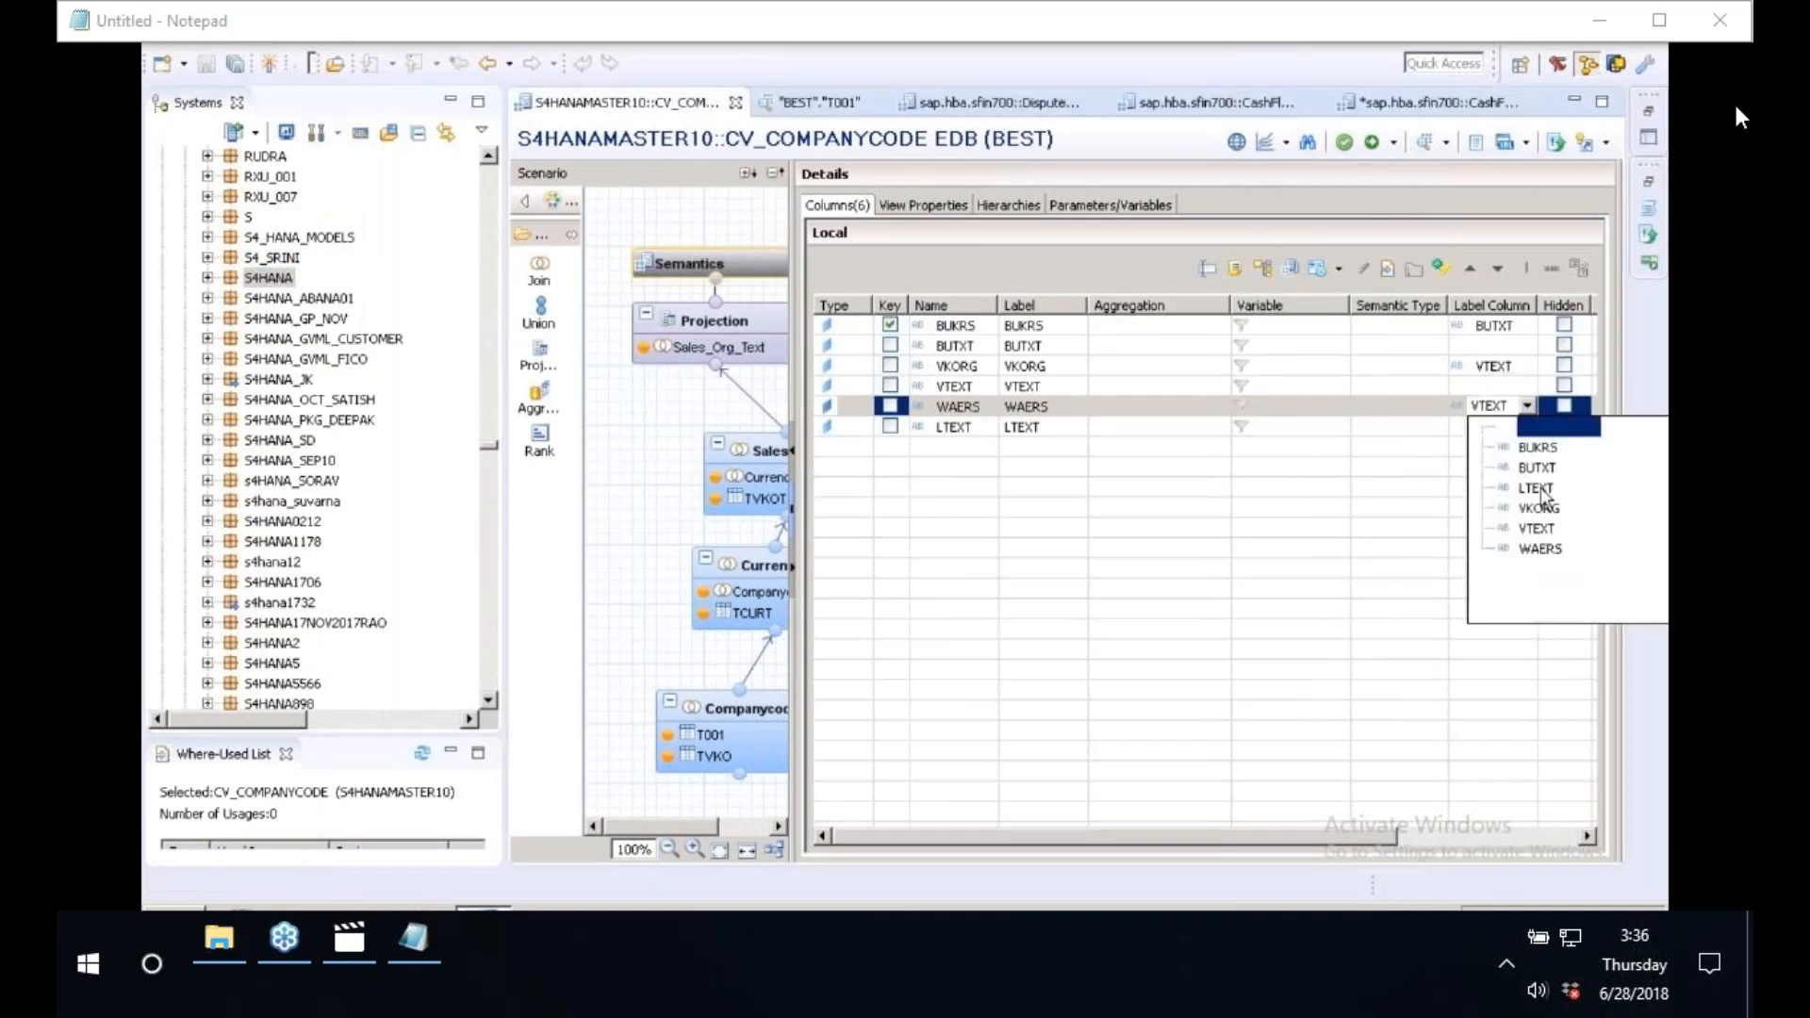
pyautogui.click(1536, 488)
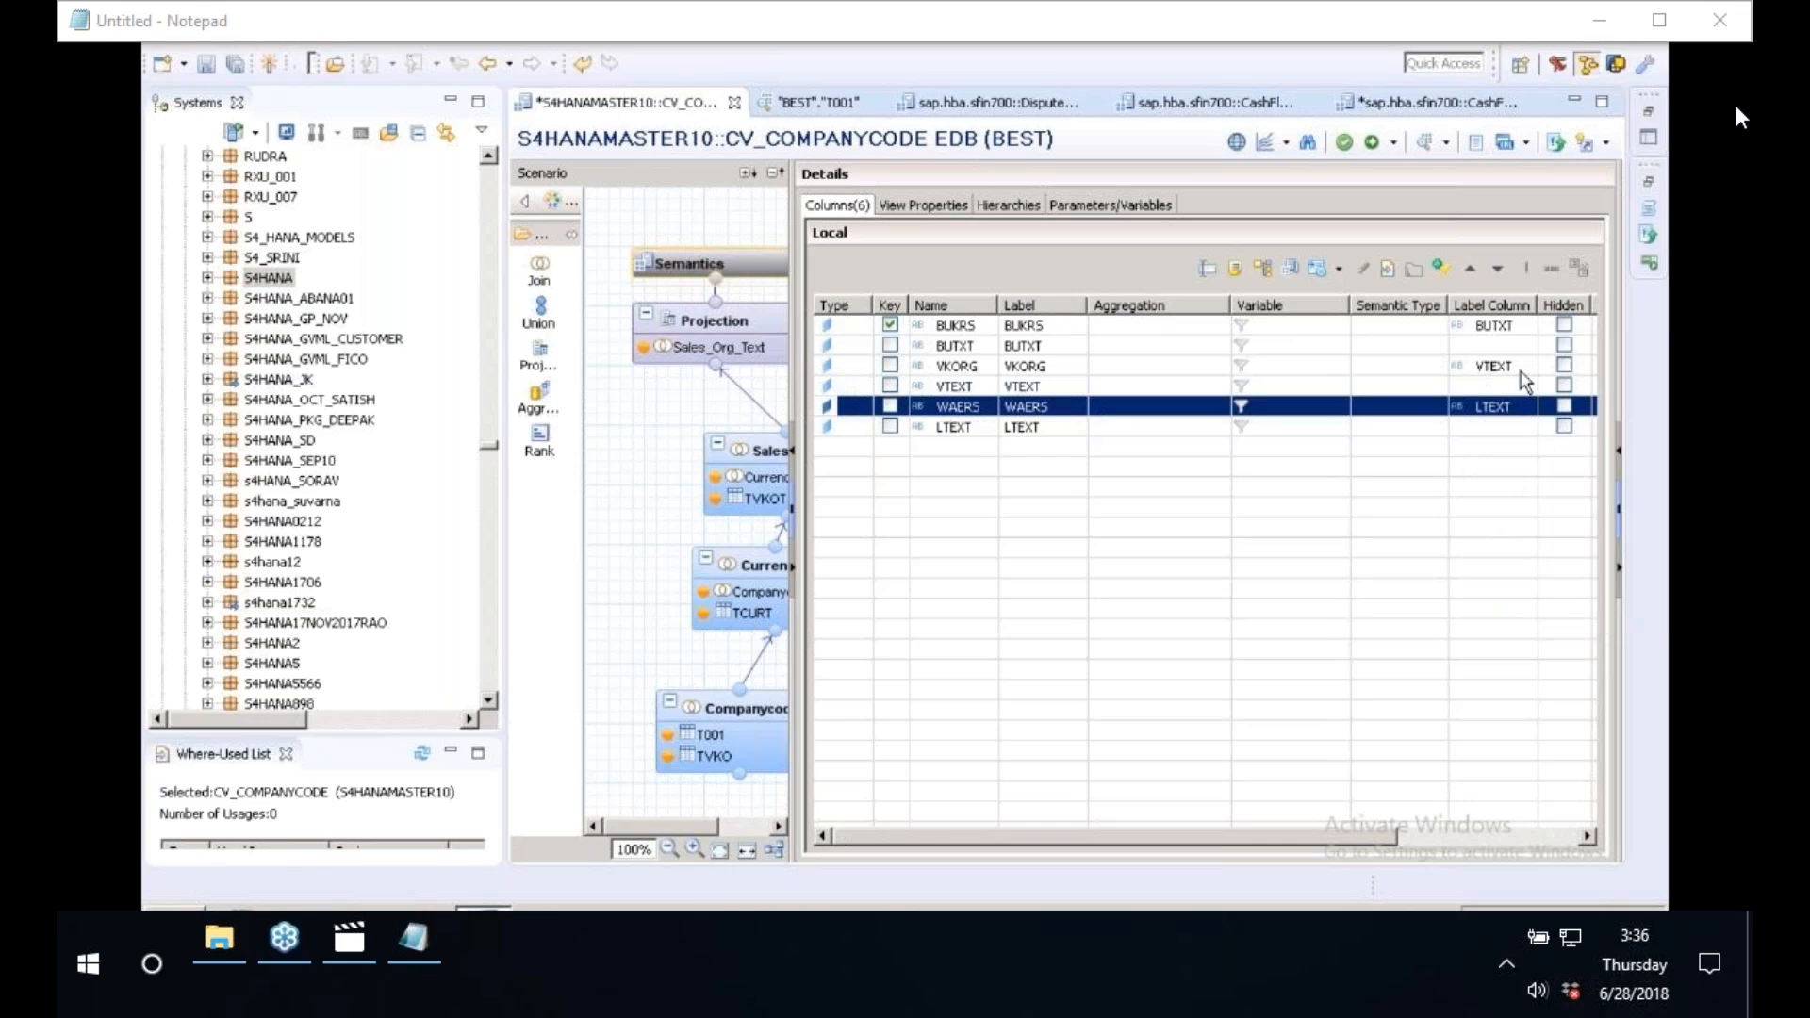
pyautogui.click(1371, 141)
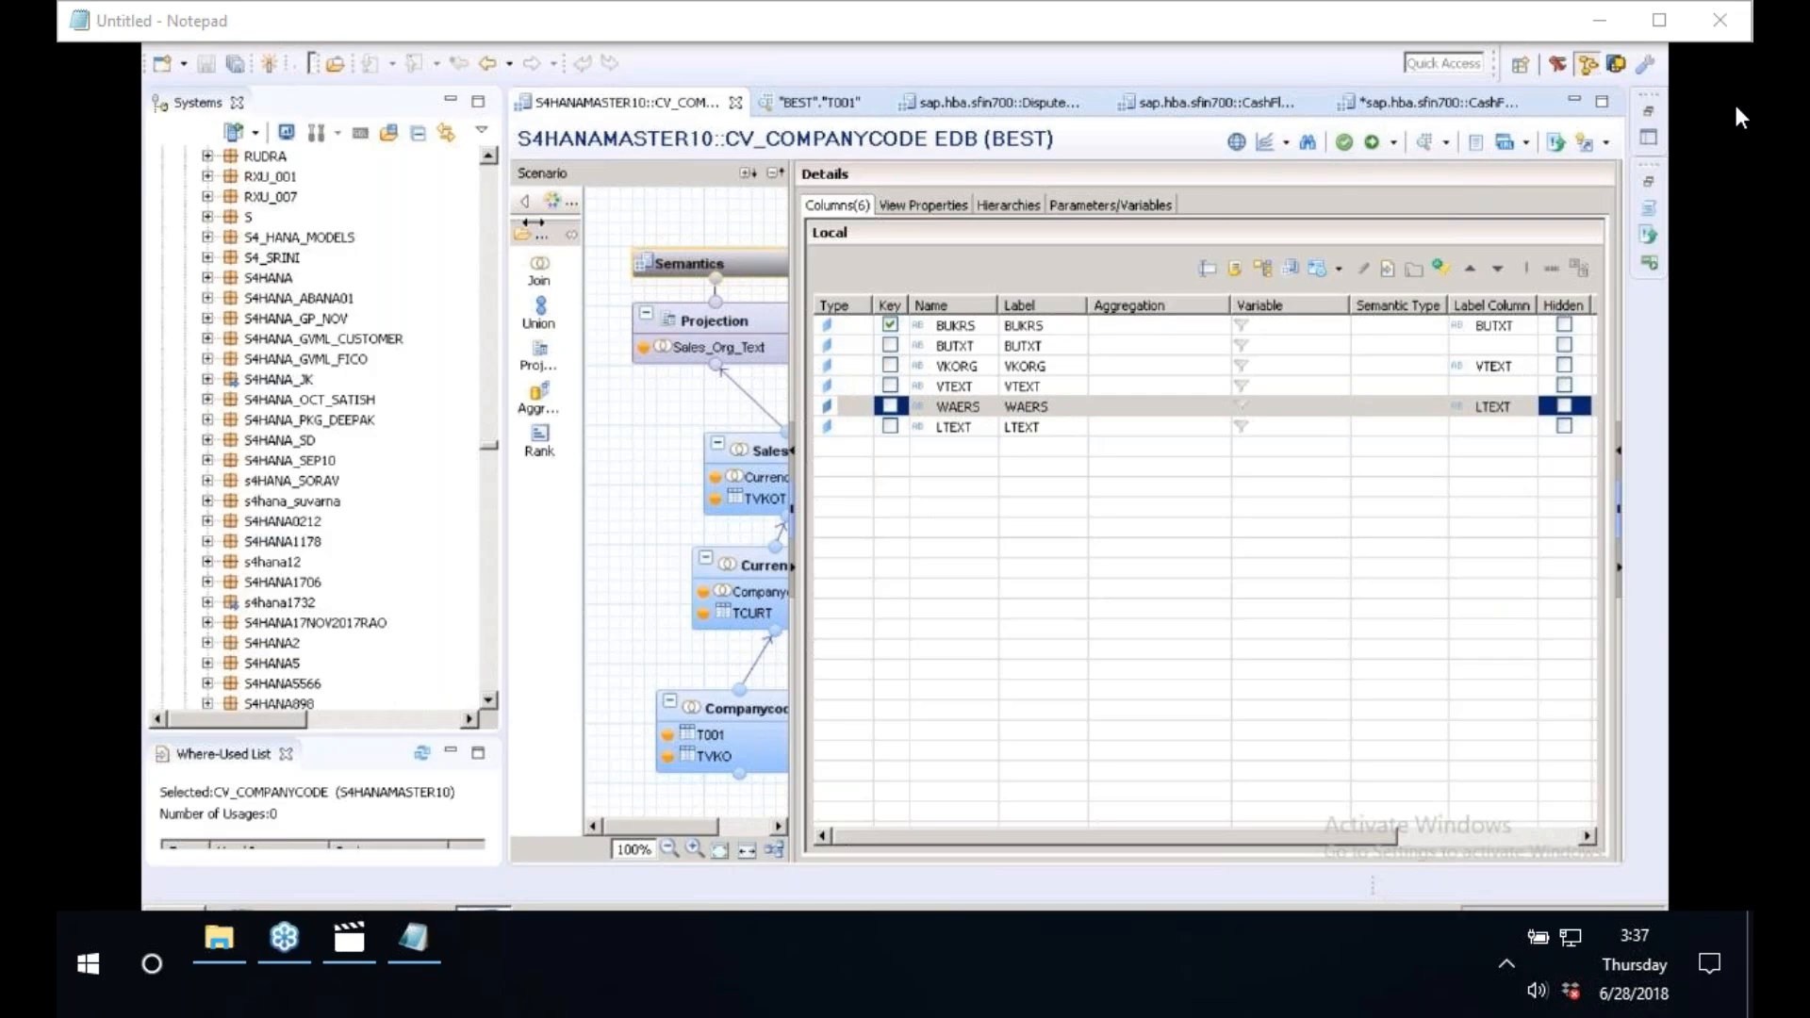
# - Locate CV_COMPANYCODE in the S4HANAMASTER10 package's calculation views and open its raw data preview
pyautogui.moveTo(532, 223); pyautogui.dragTo(623, 209)
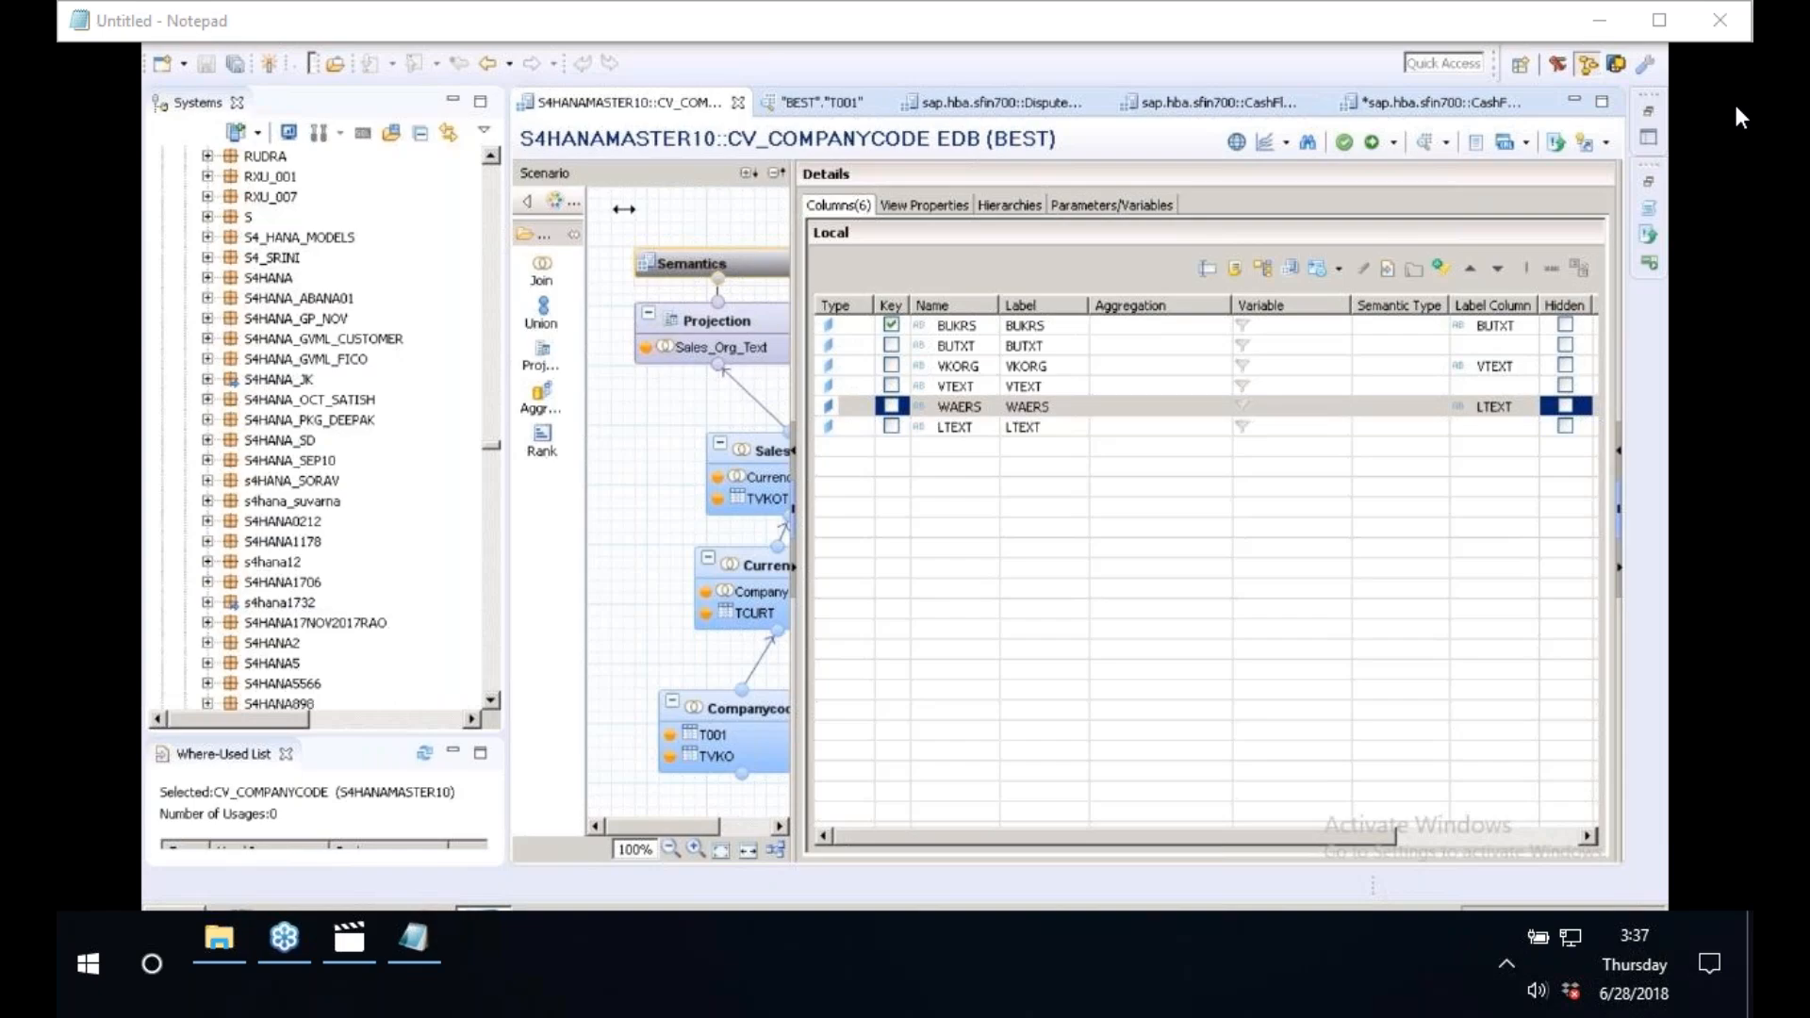
pyautogui.click(395, 243)
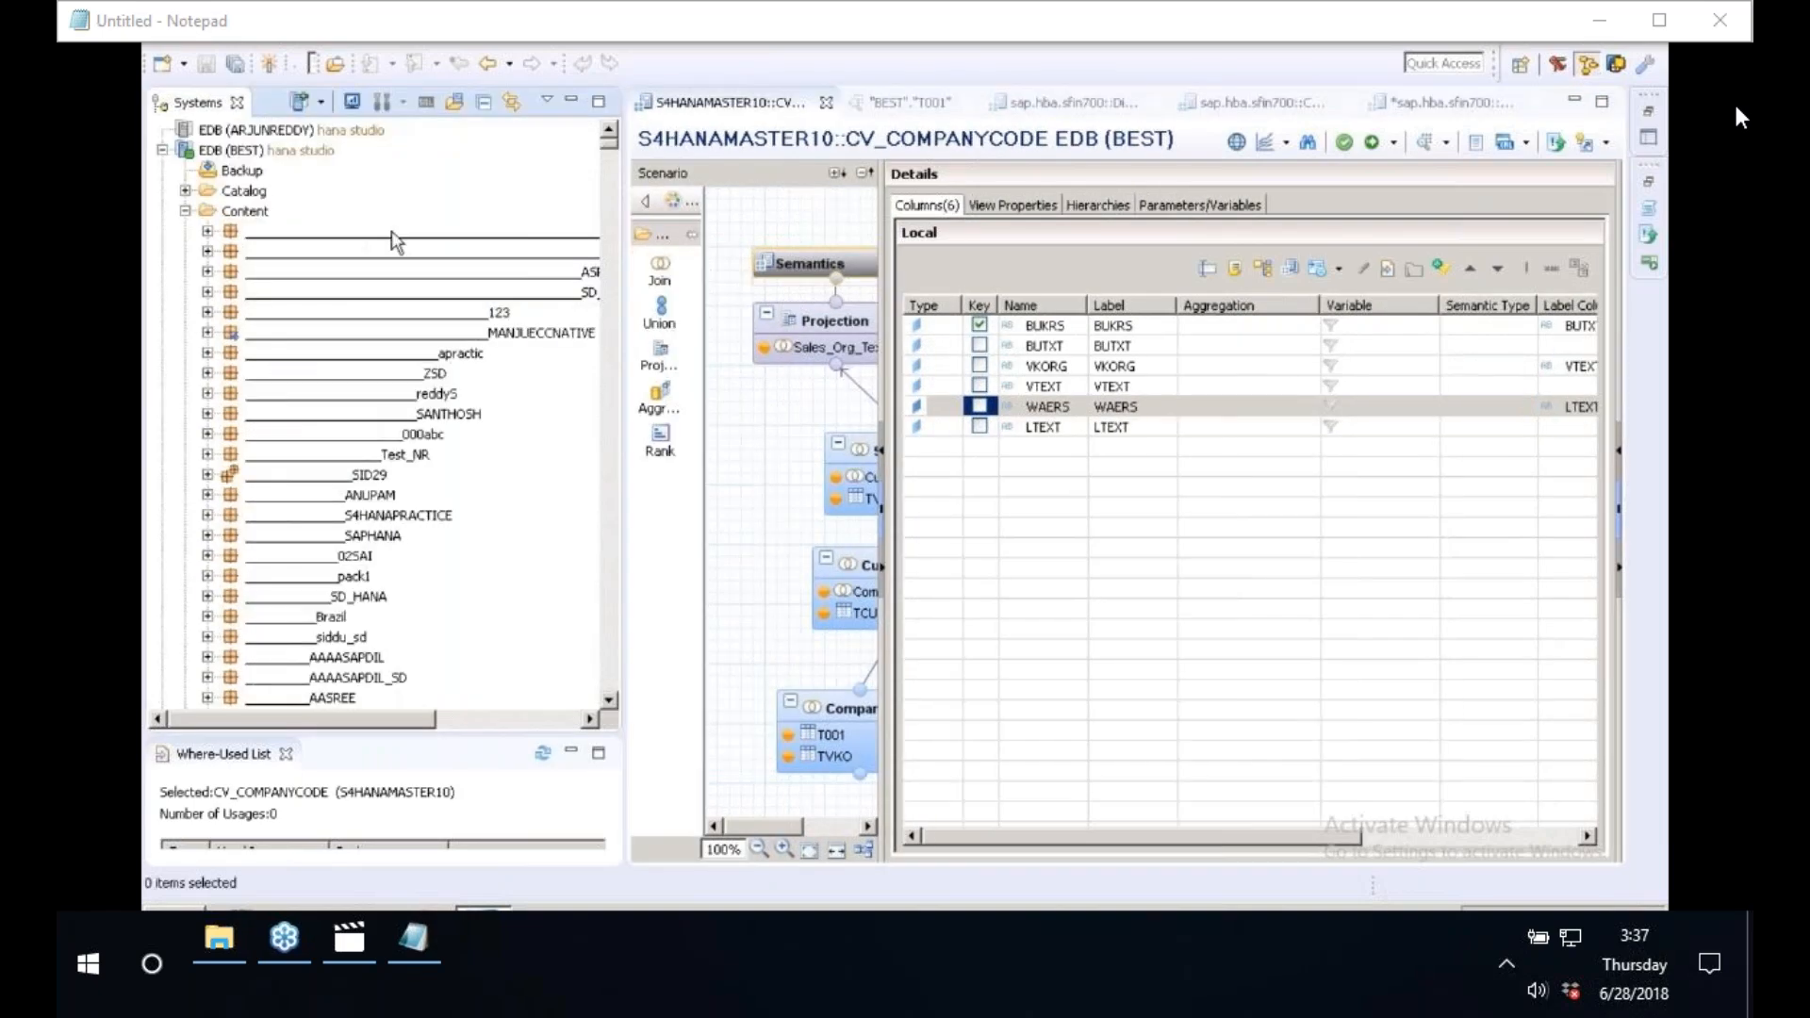
pyautogui.write('s4hanam')
pyautogui.scroll(-3, 396, 242)
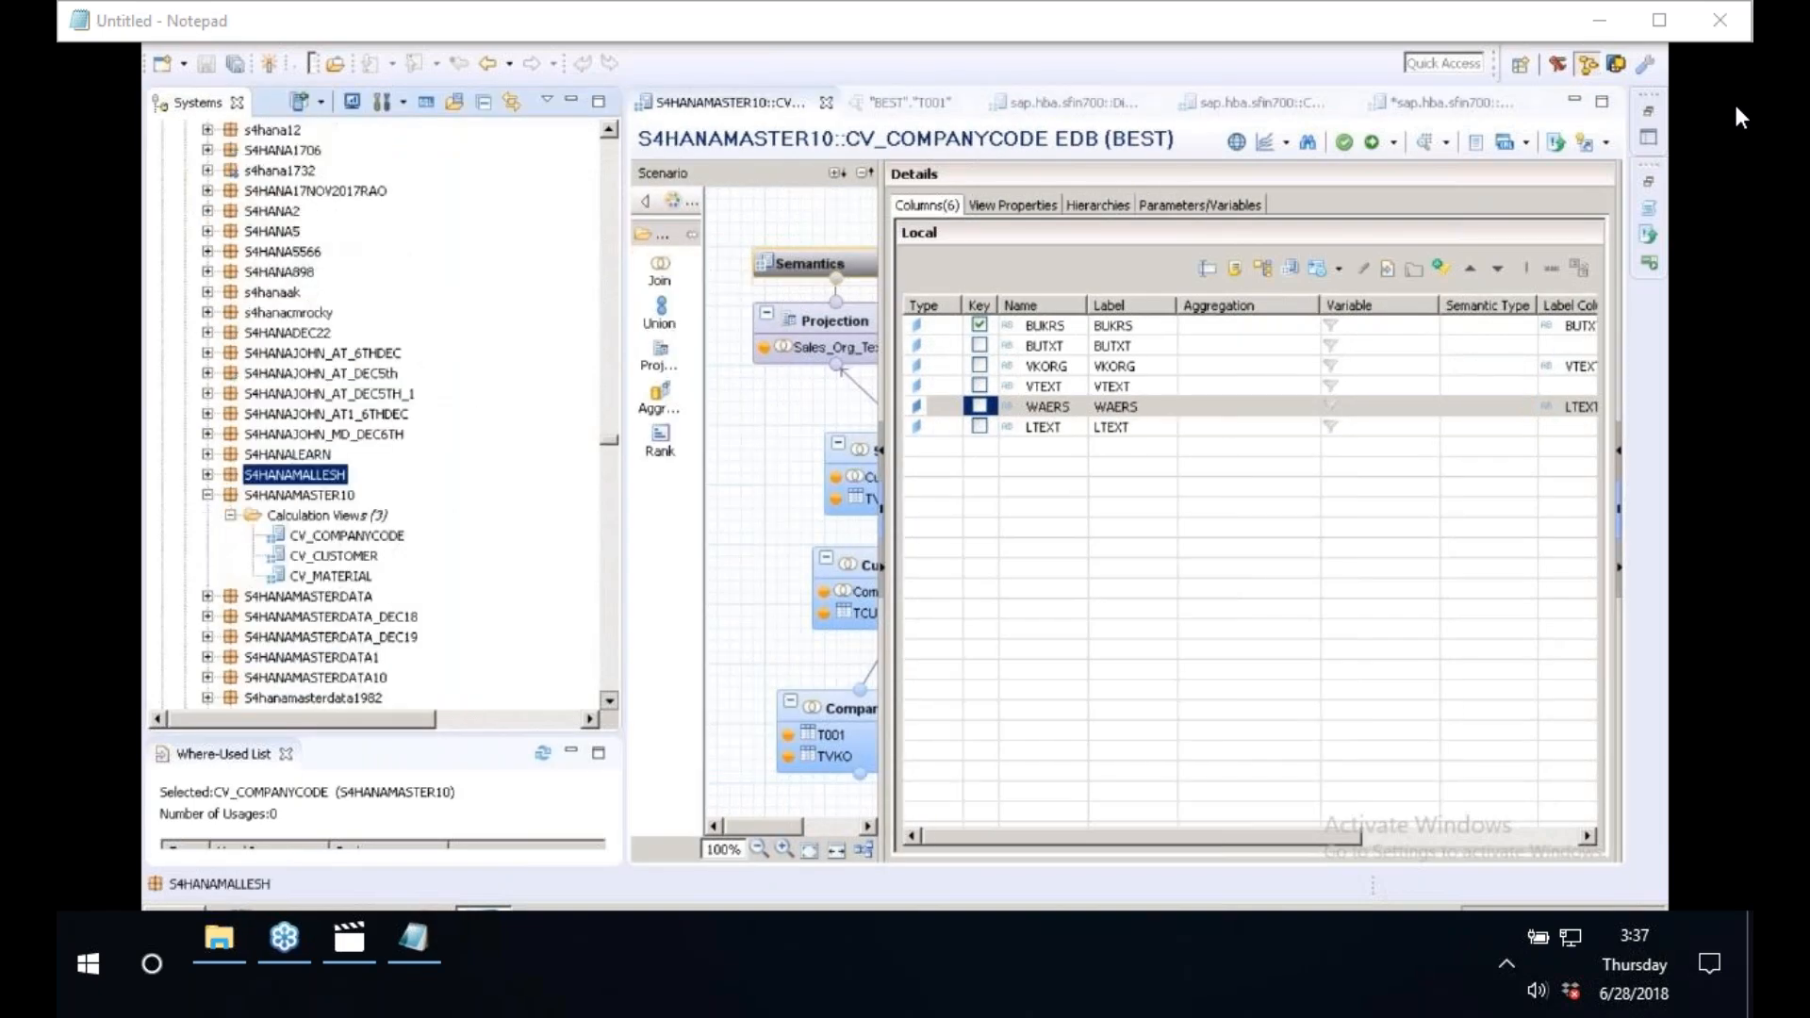
pyautogui.scroll(-2, 363, 443)
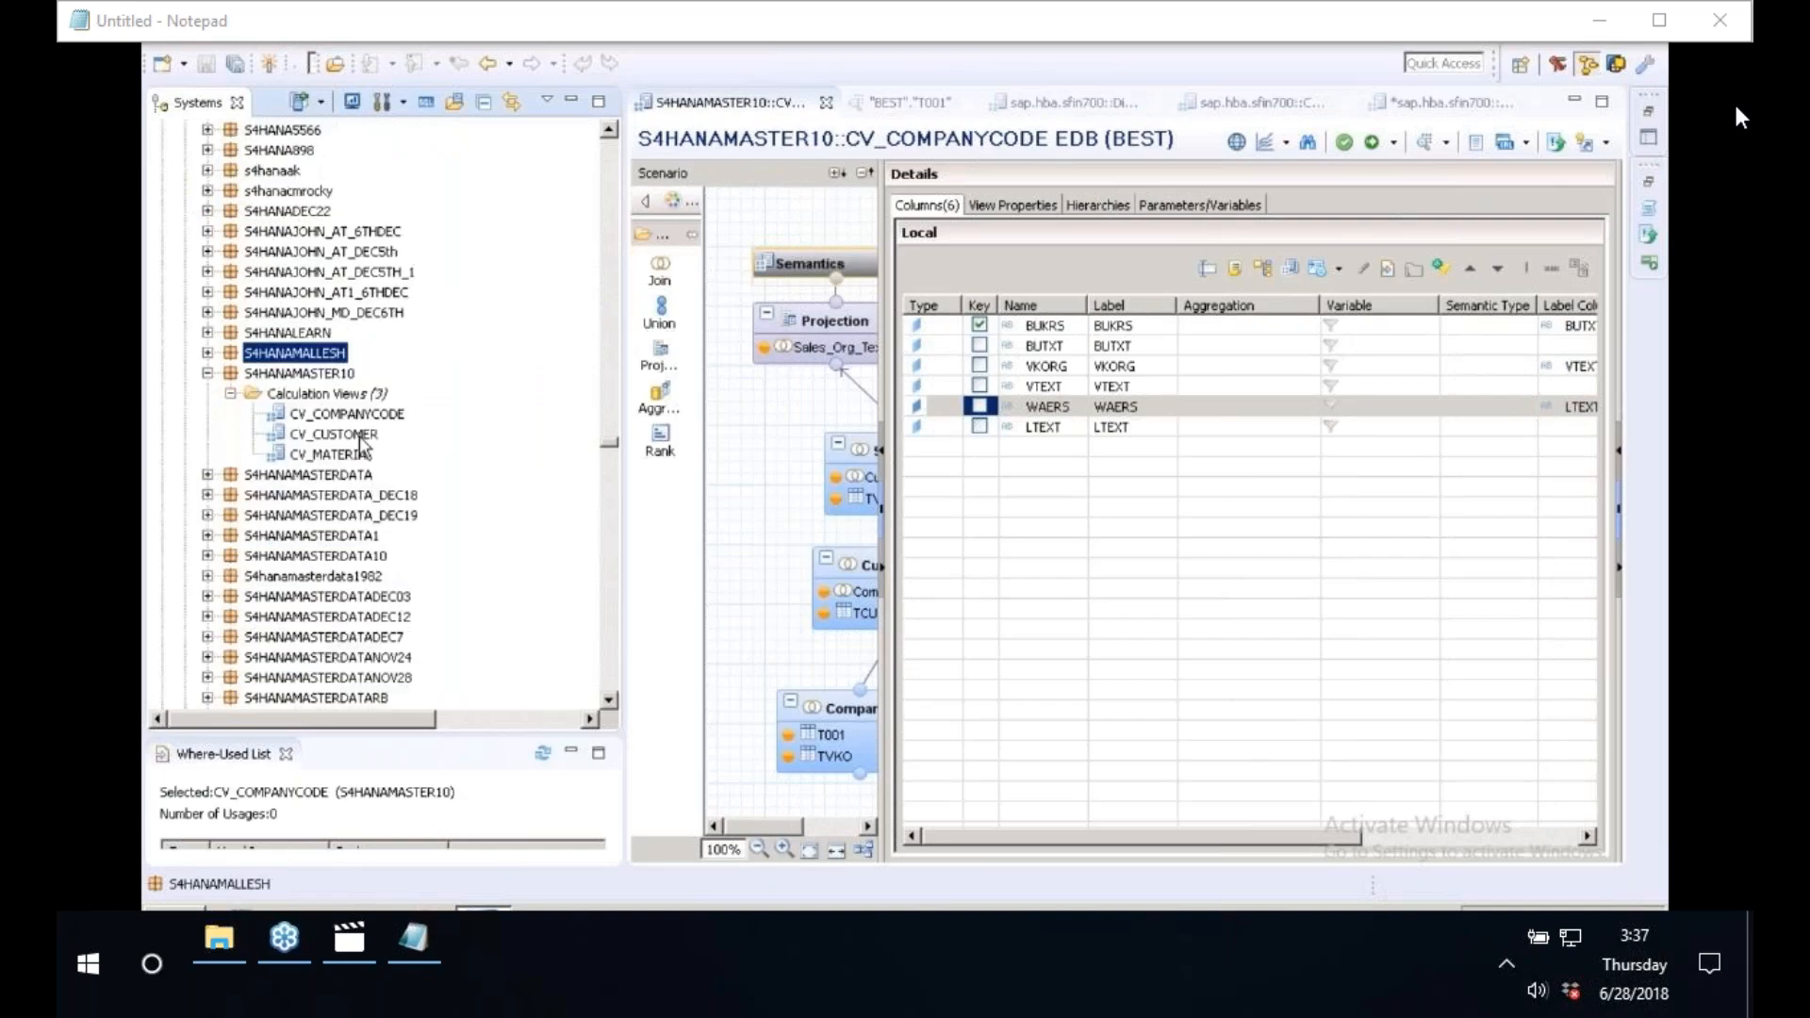
pyautogui.click(359, 419)
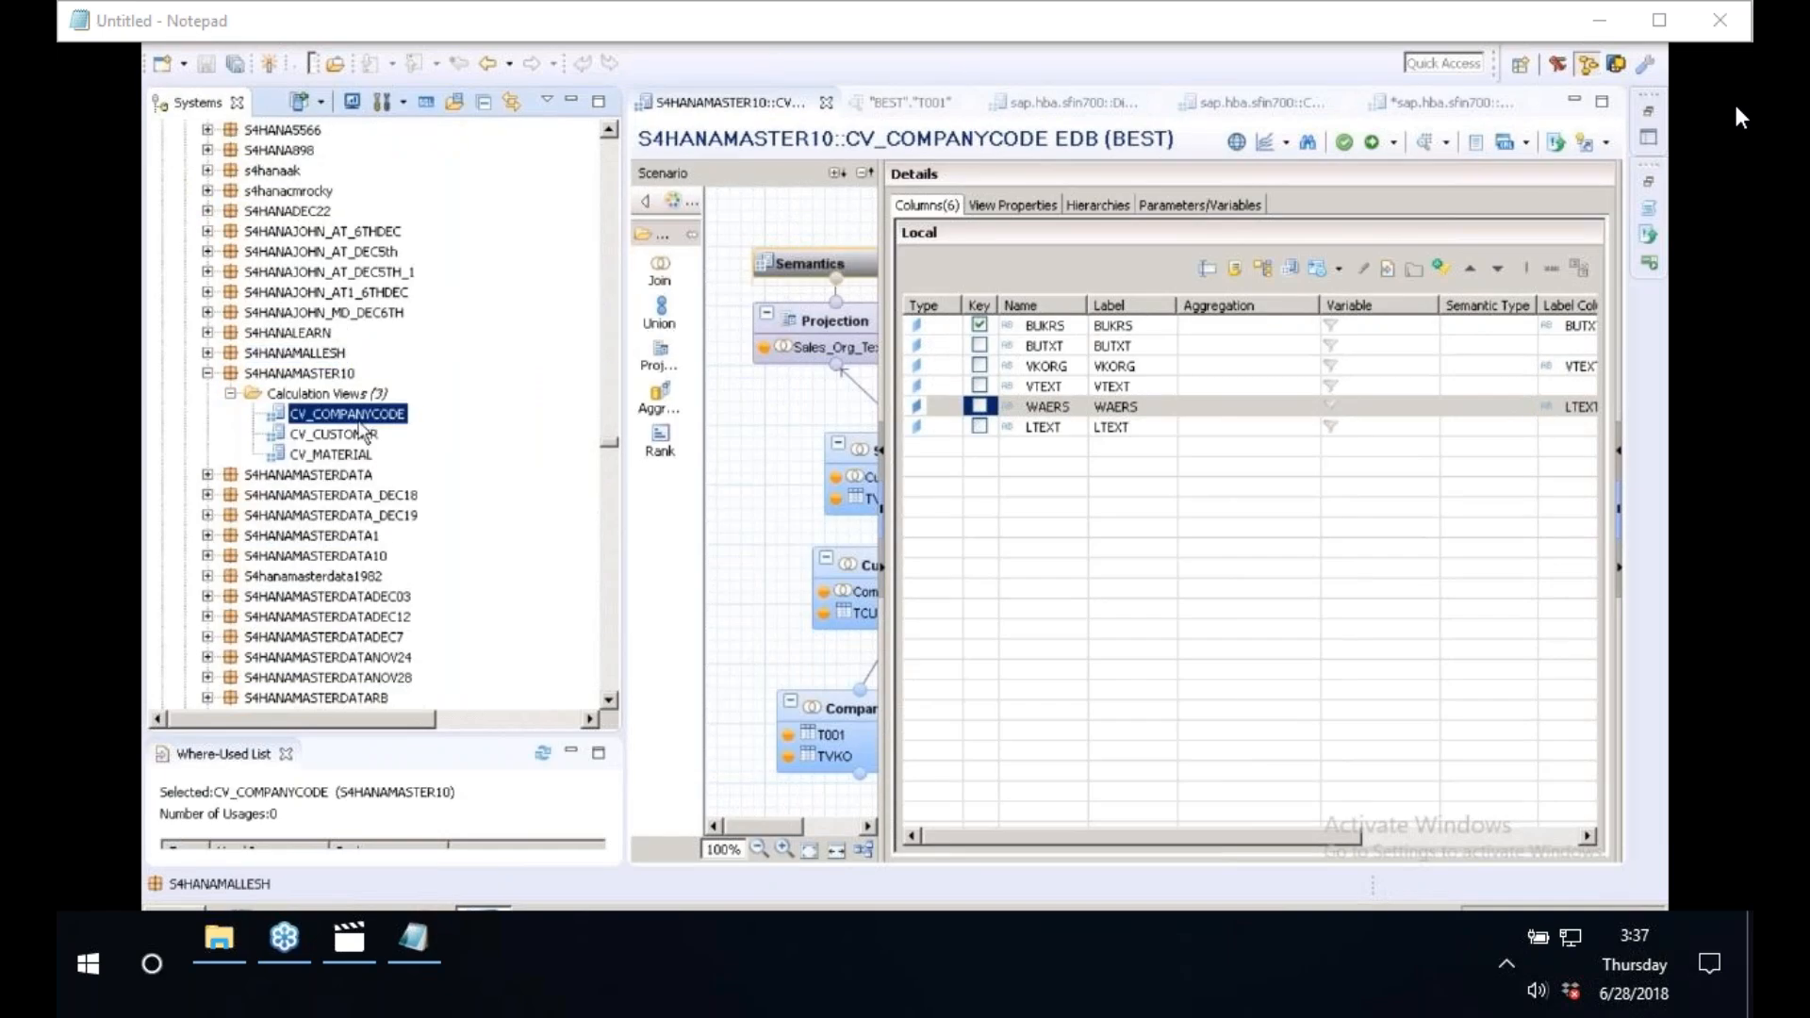
pyautogui.rightClick(337, 422)
pyautogui.click(405, 598)
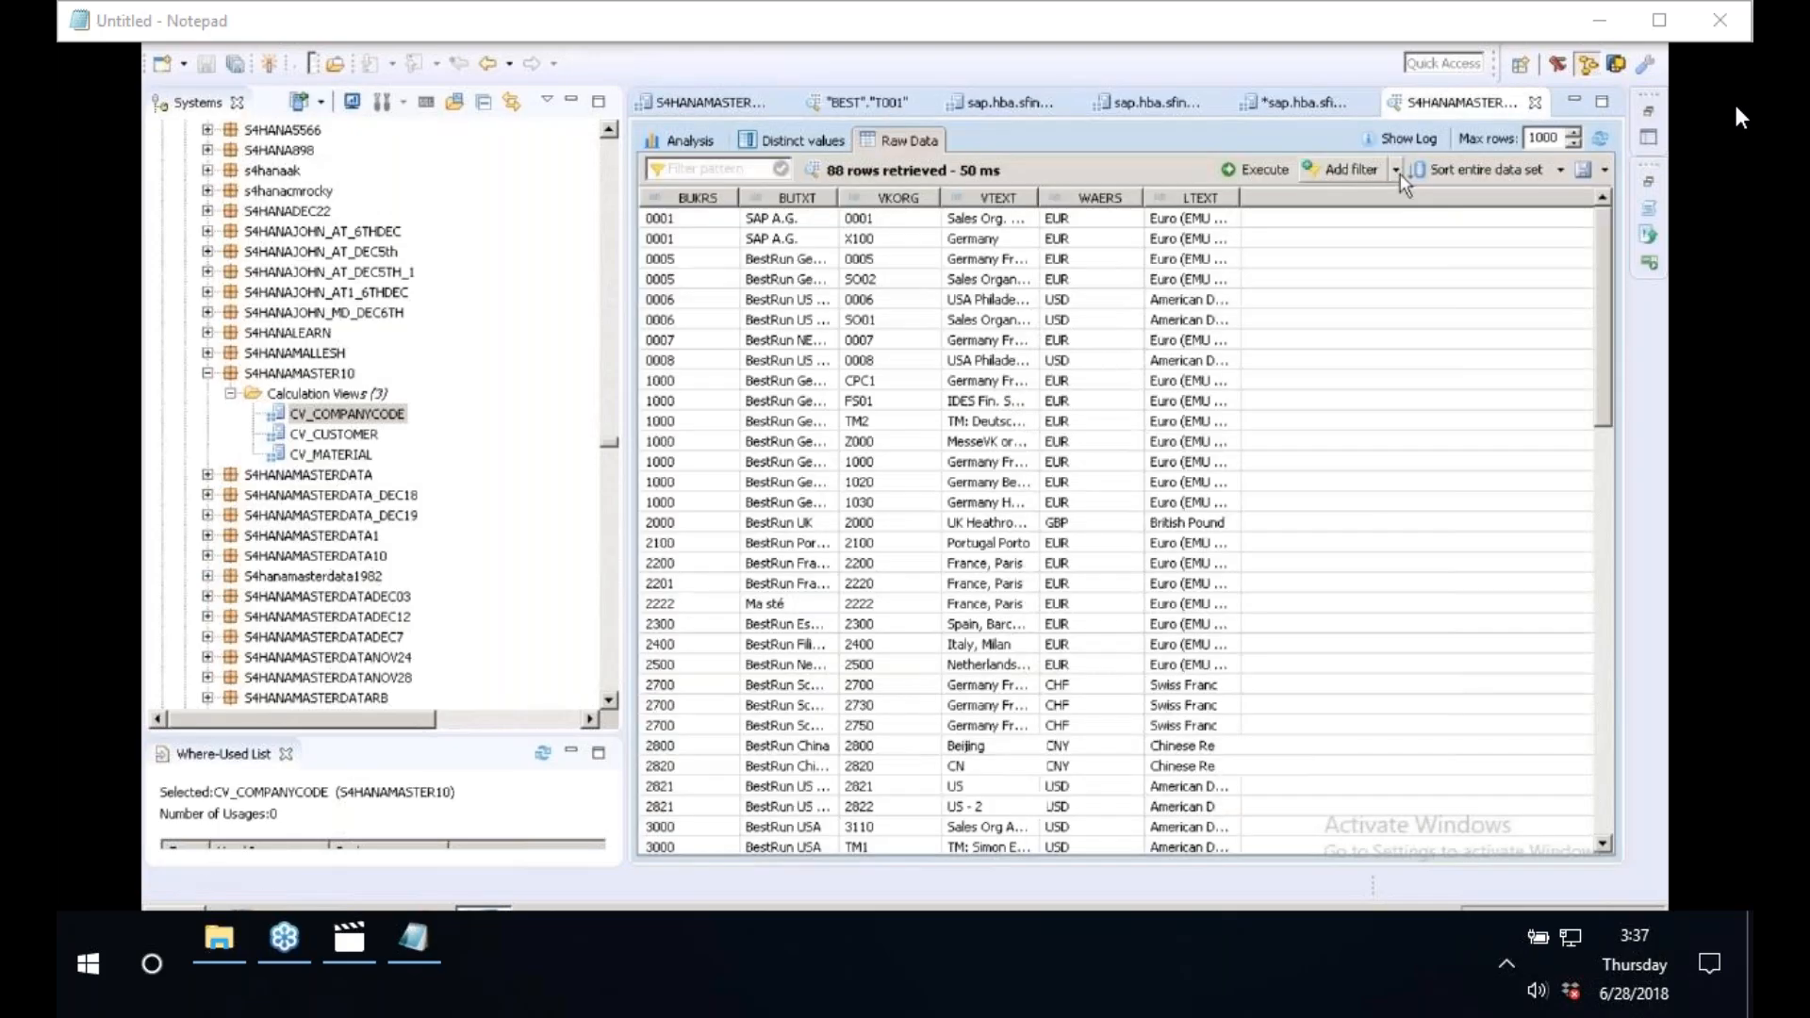
# - Filter the previewed data on BUKRS = 1000, execute the query and widen the LTEXT and BUTXT columns to show full text
pyautogui.click(1396, 171)
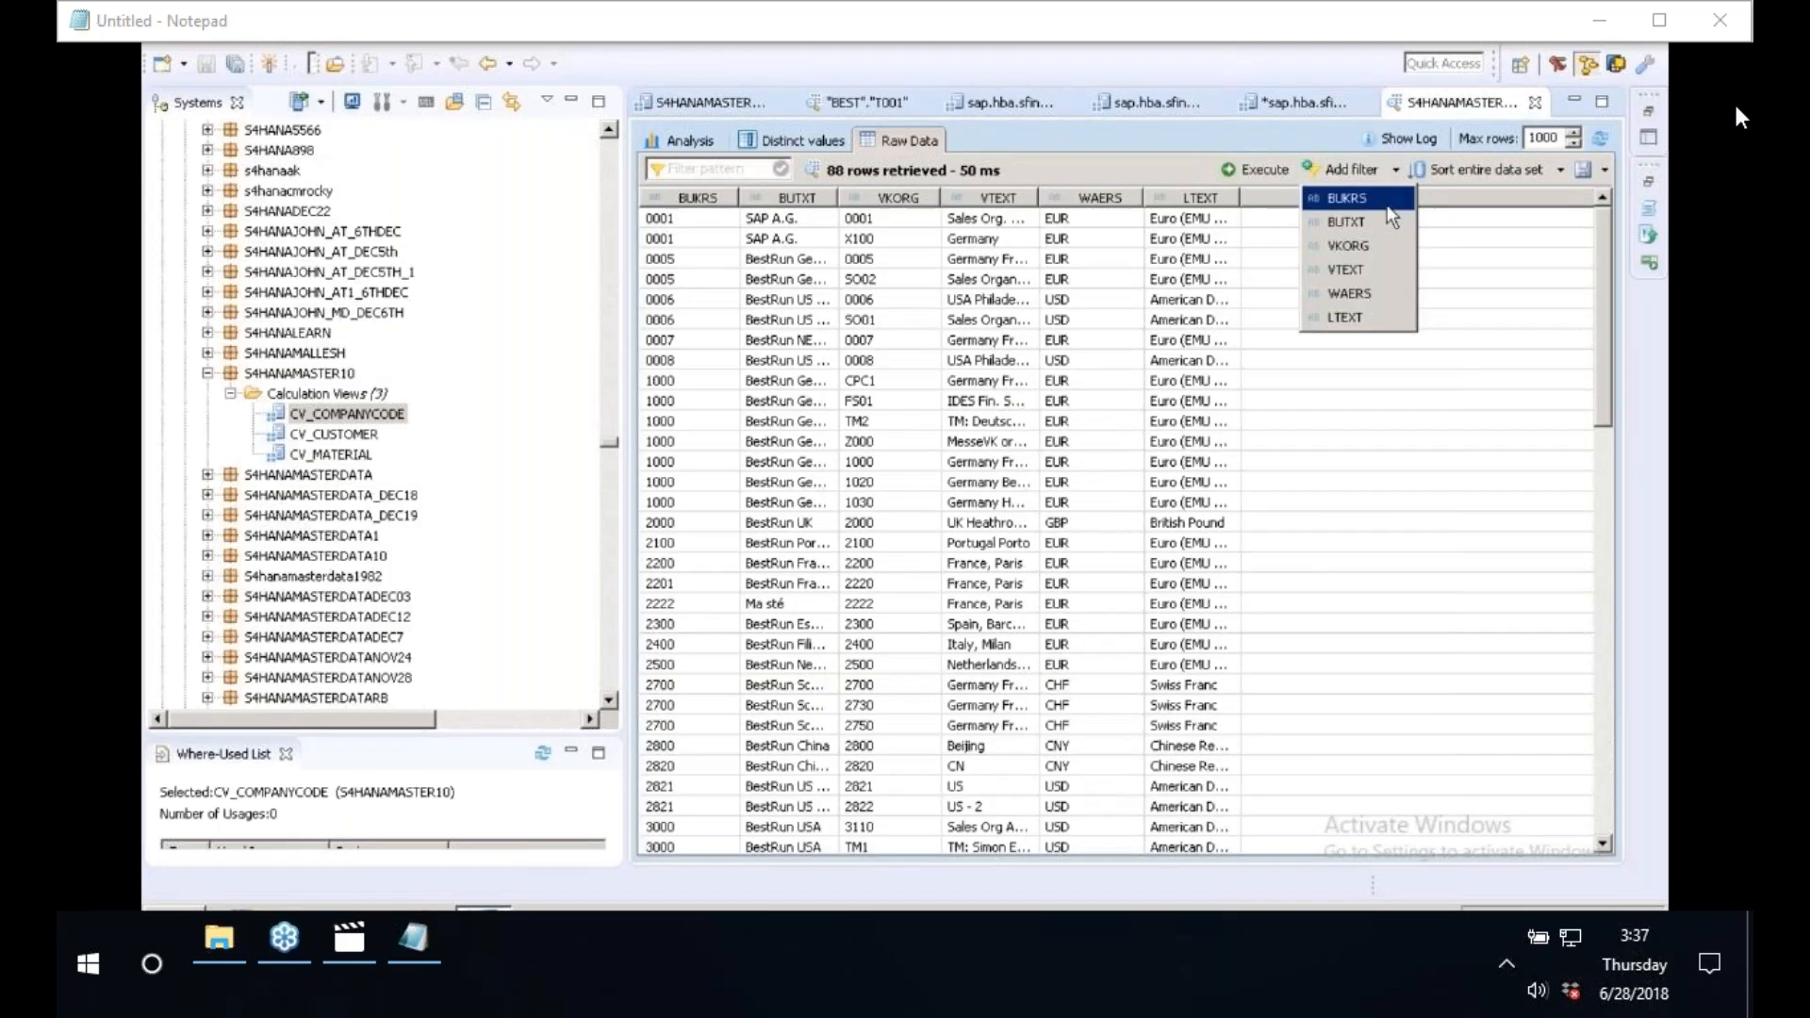
pyautogui.click(1388, 206)
pyautogui.write('1000')
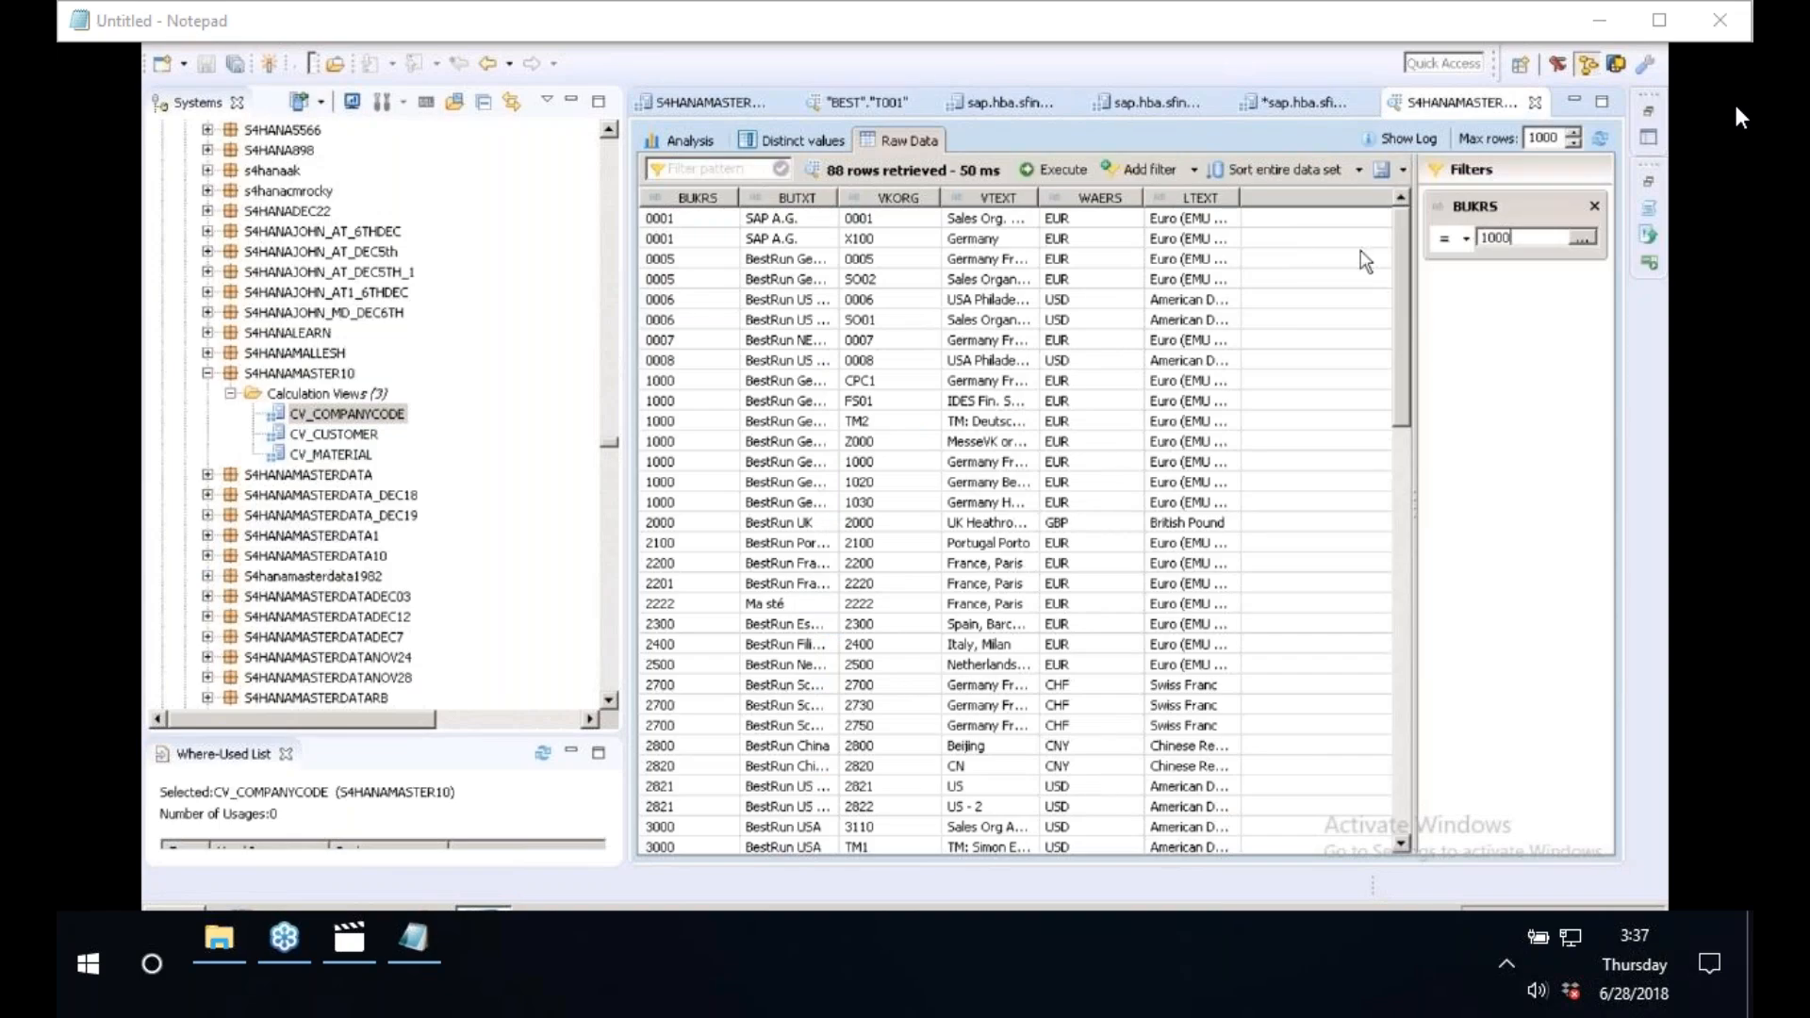
pyautogui.click(1055, 178)
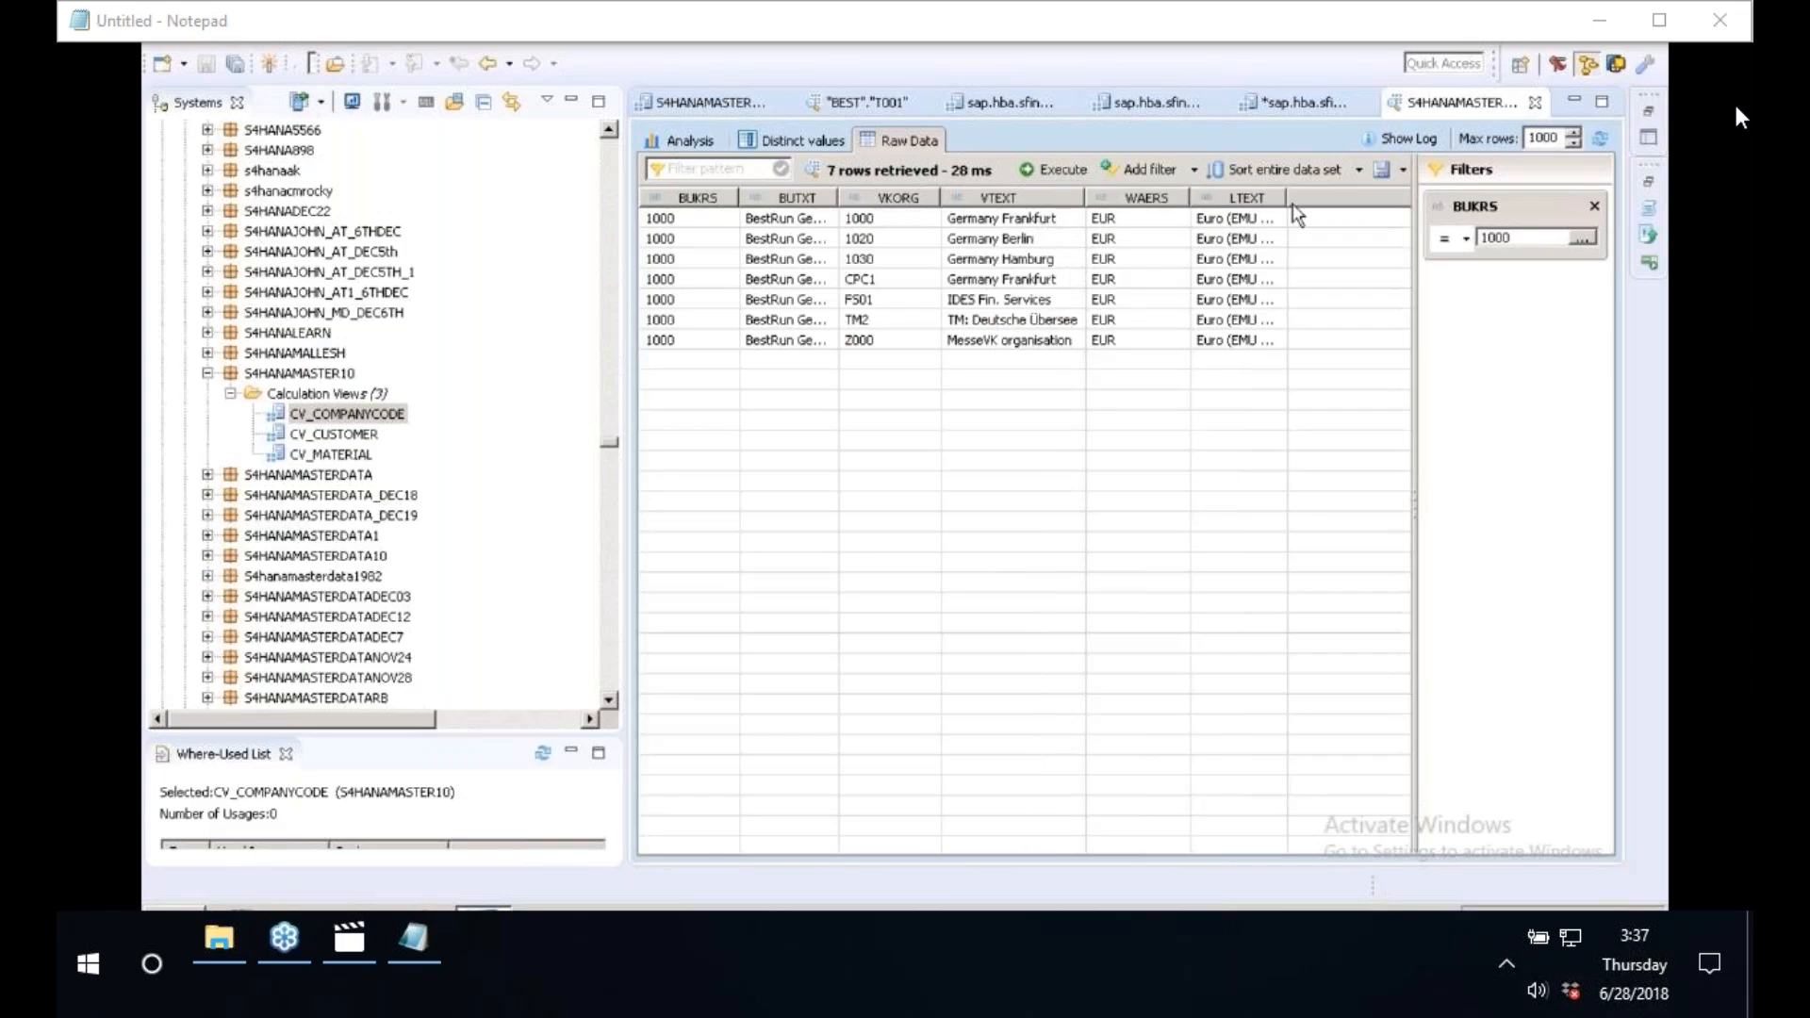
pyautogui.doubleClick(1289, 200)
pyautogui.moveTo(1417, 416); pyautogui.dragTo(1532, 411)
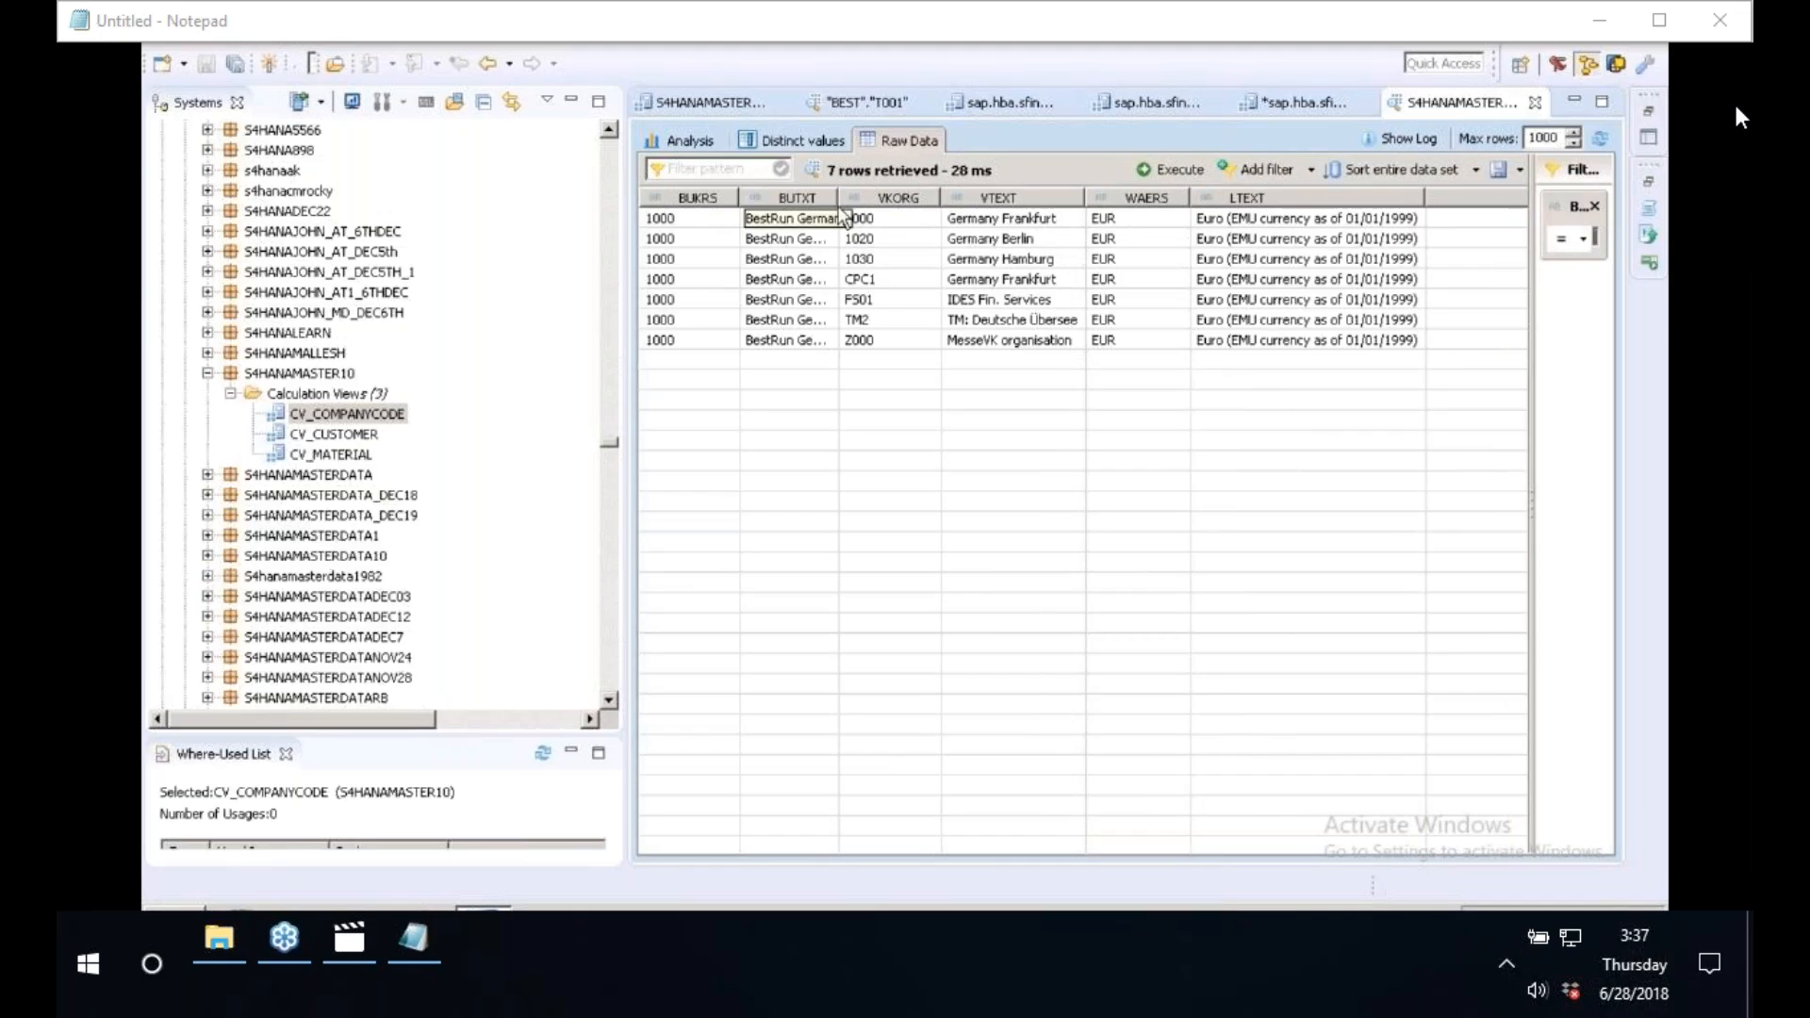
pyautogui.doubleClick(839, 206)
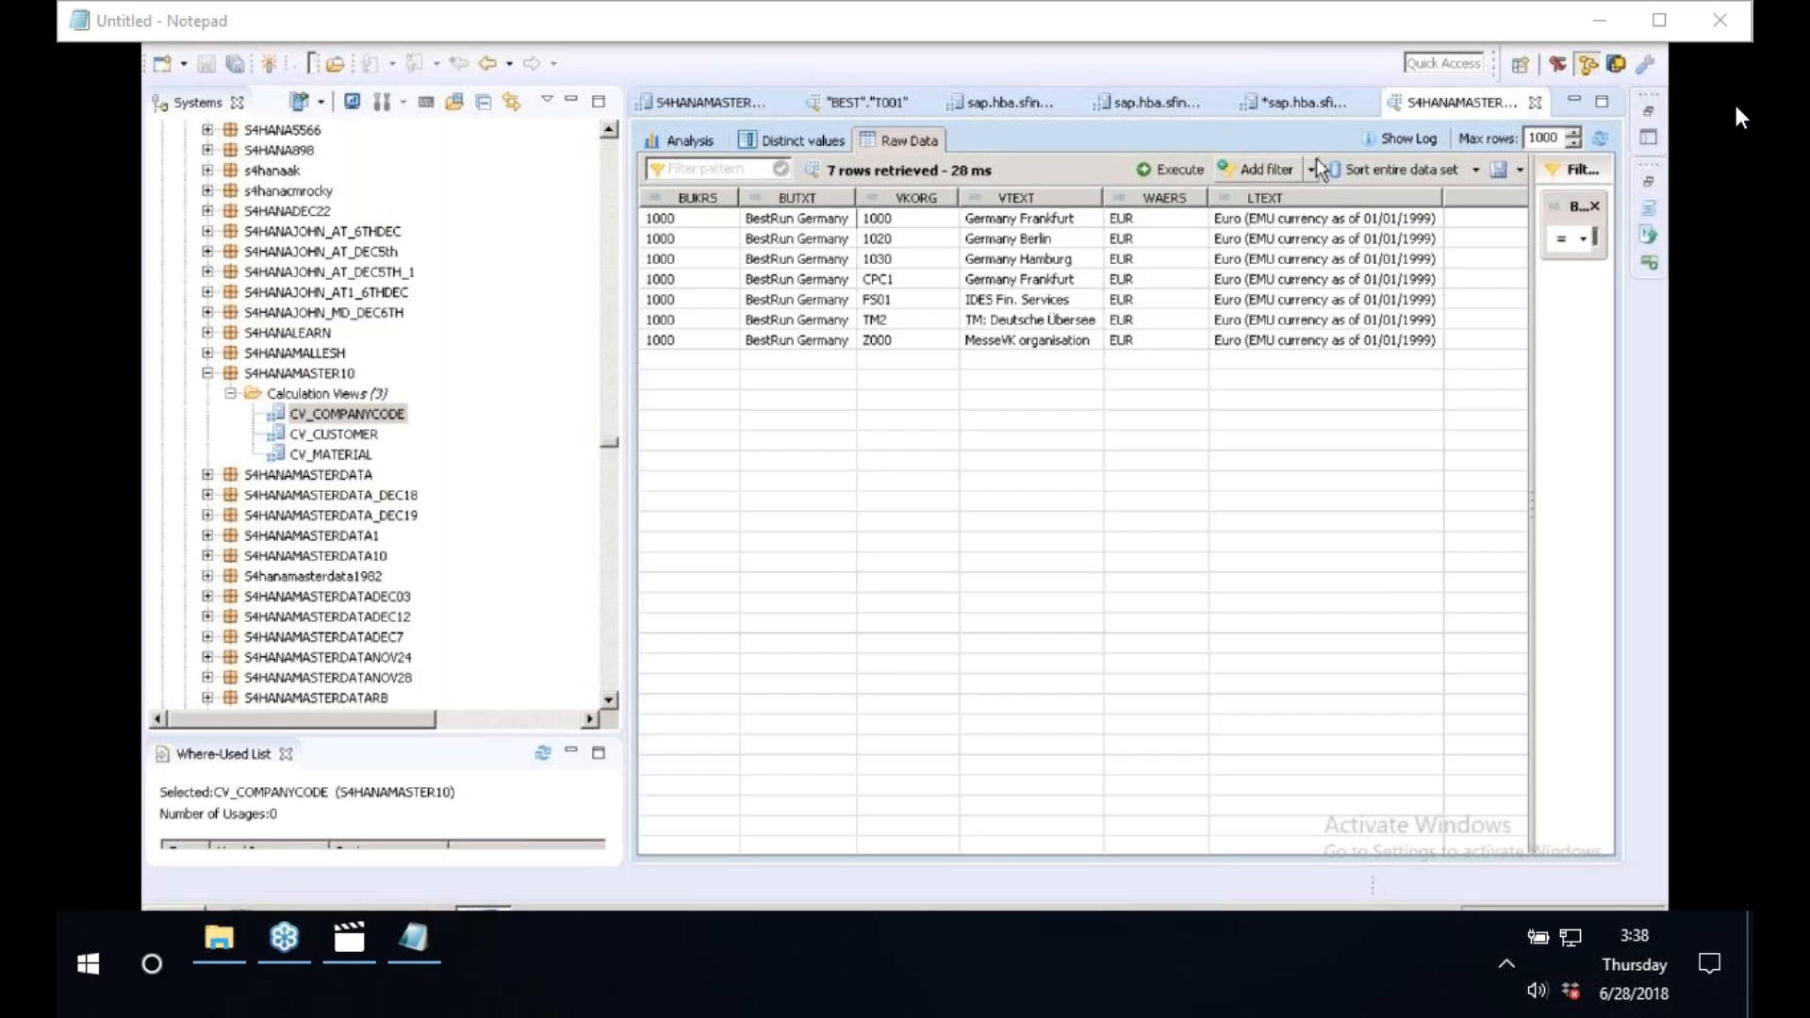
# - Copy the generated SELECT statement for the BUKRS 1000 query from the Data Explorer log and close the entry details
pyautogui.click(1393, 144)
pyautogui.click(925, 296)
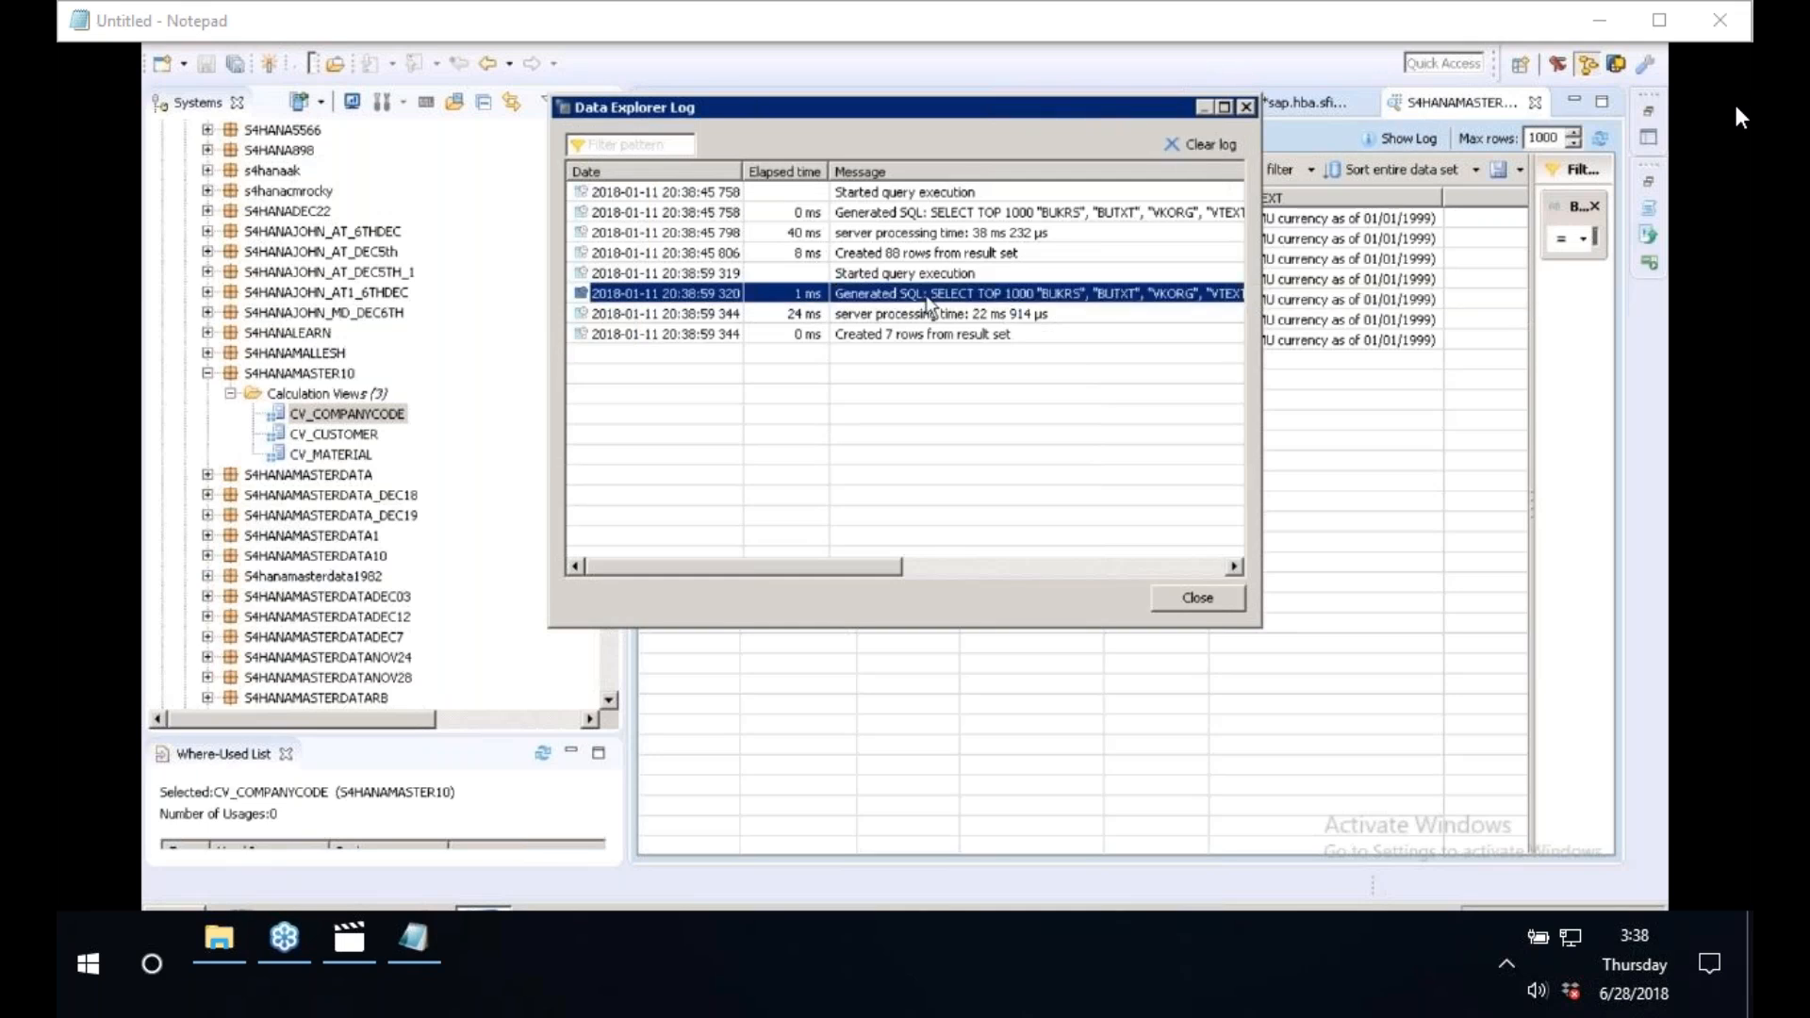
pyautogui.doubleClick(926, 304)
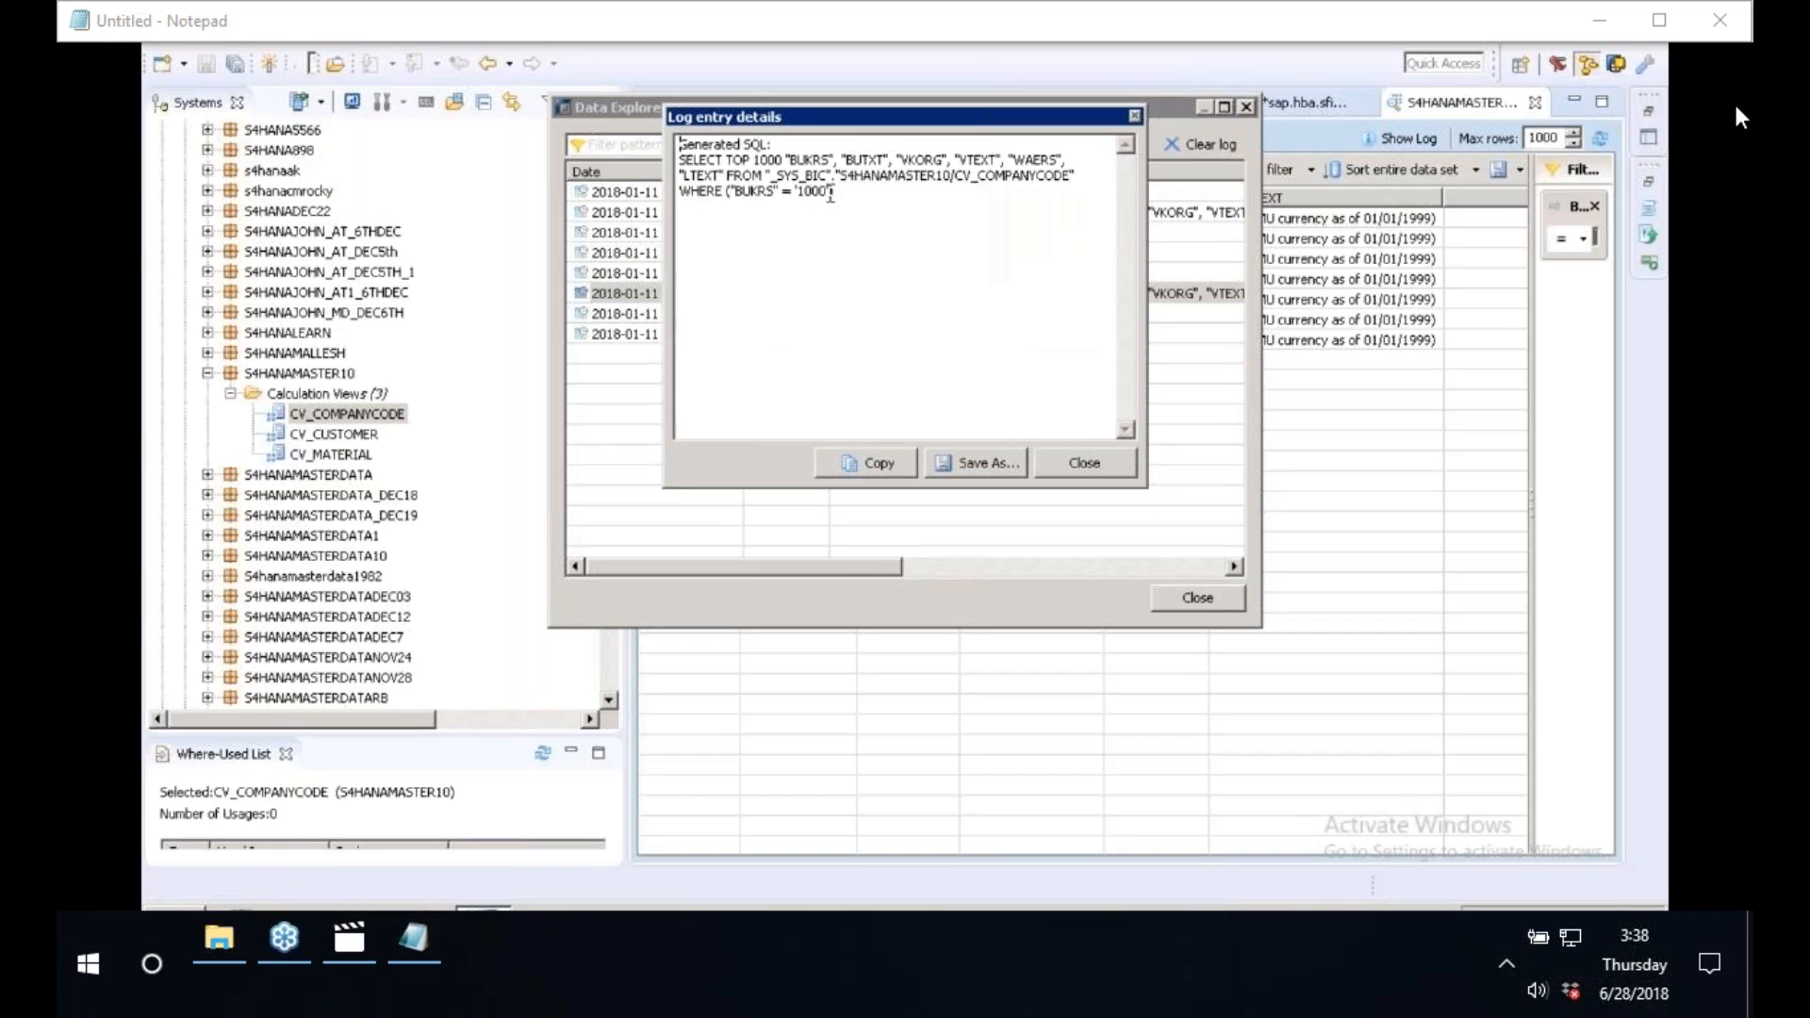
pyautogui.moveTo(831, 195); pyautogui.dragTo(664, 150)
pyautogui.moveTo(855, 195); pyautogui.dragTo(648, 164)
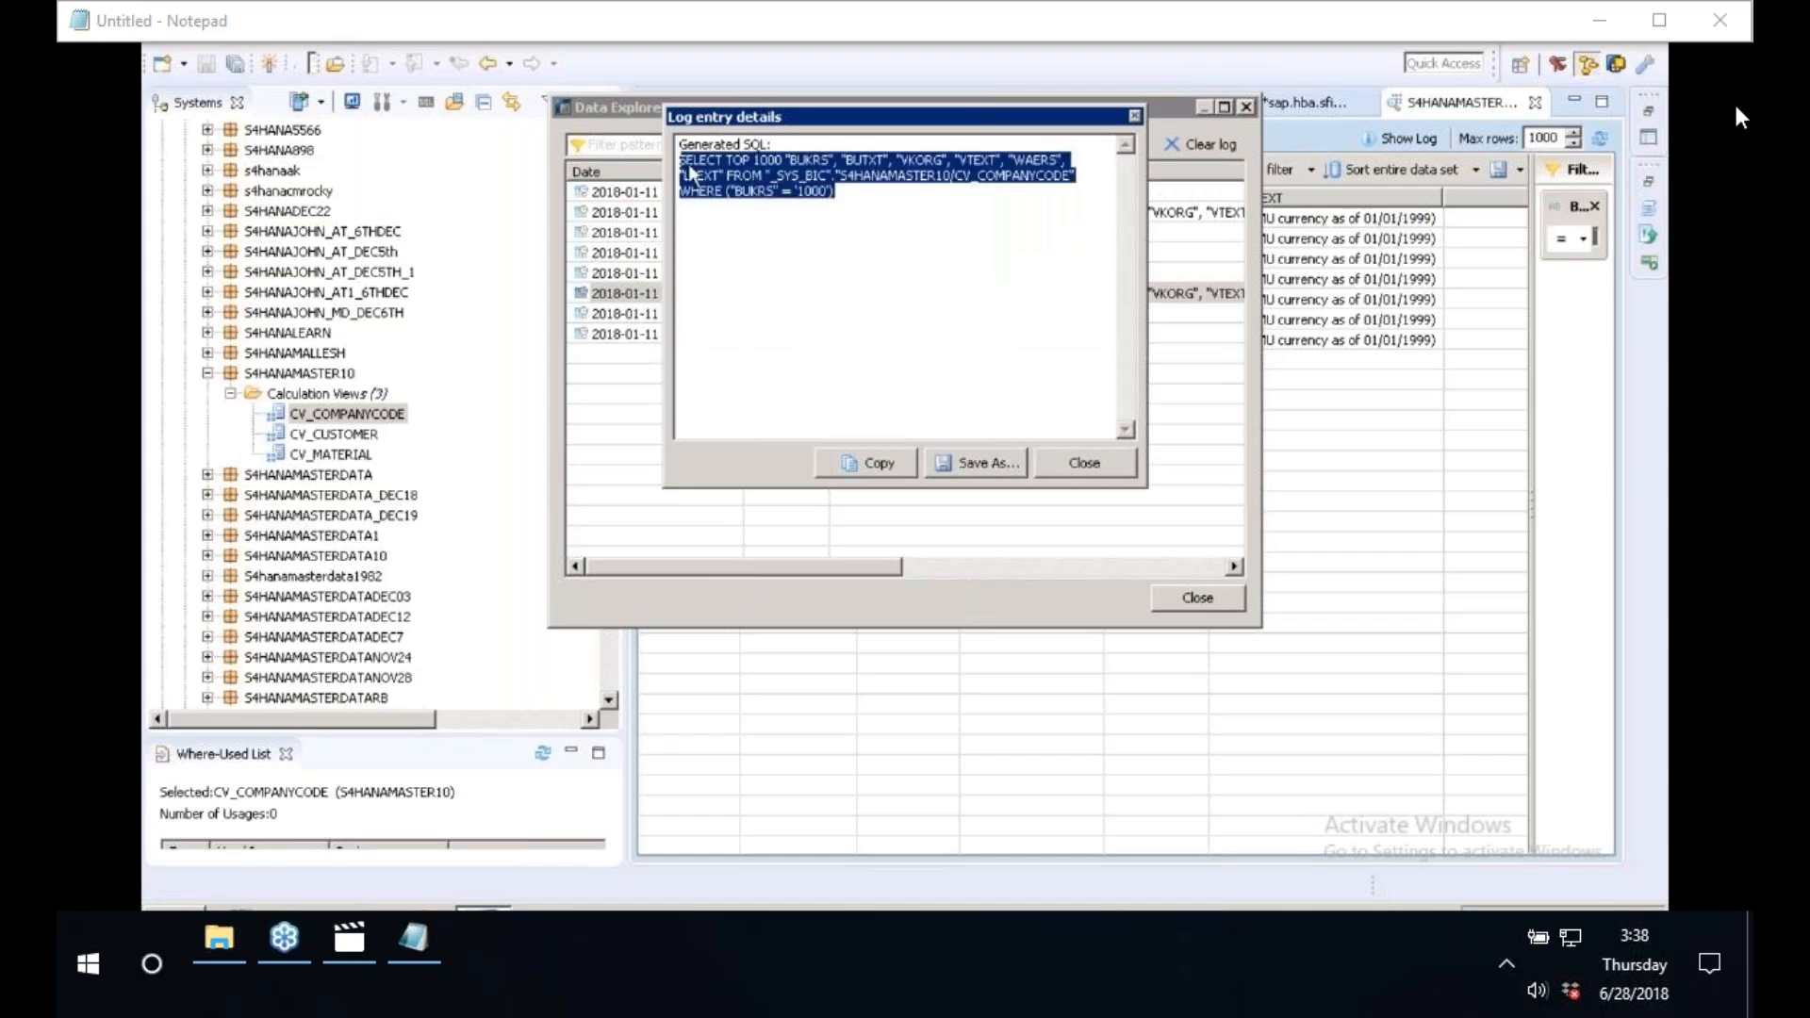
pyautogui.rightClick(690, 172)
pyautogui.click(764, 237)
pyautogui.click(1085, 464)
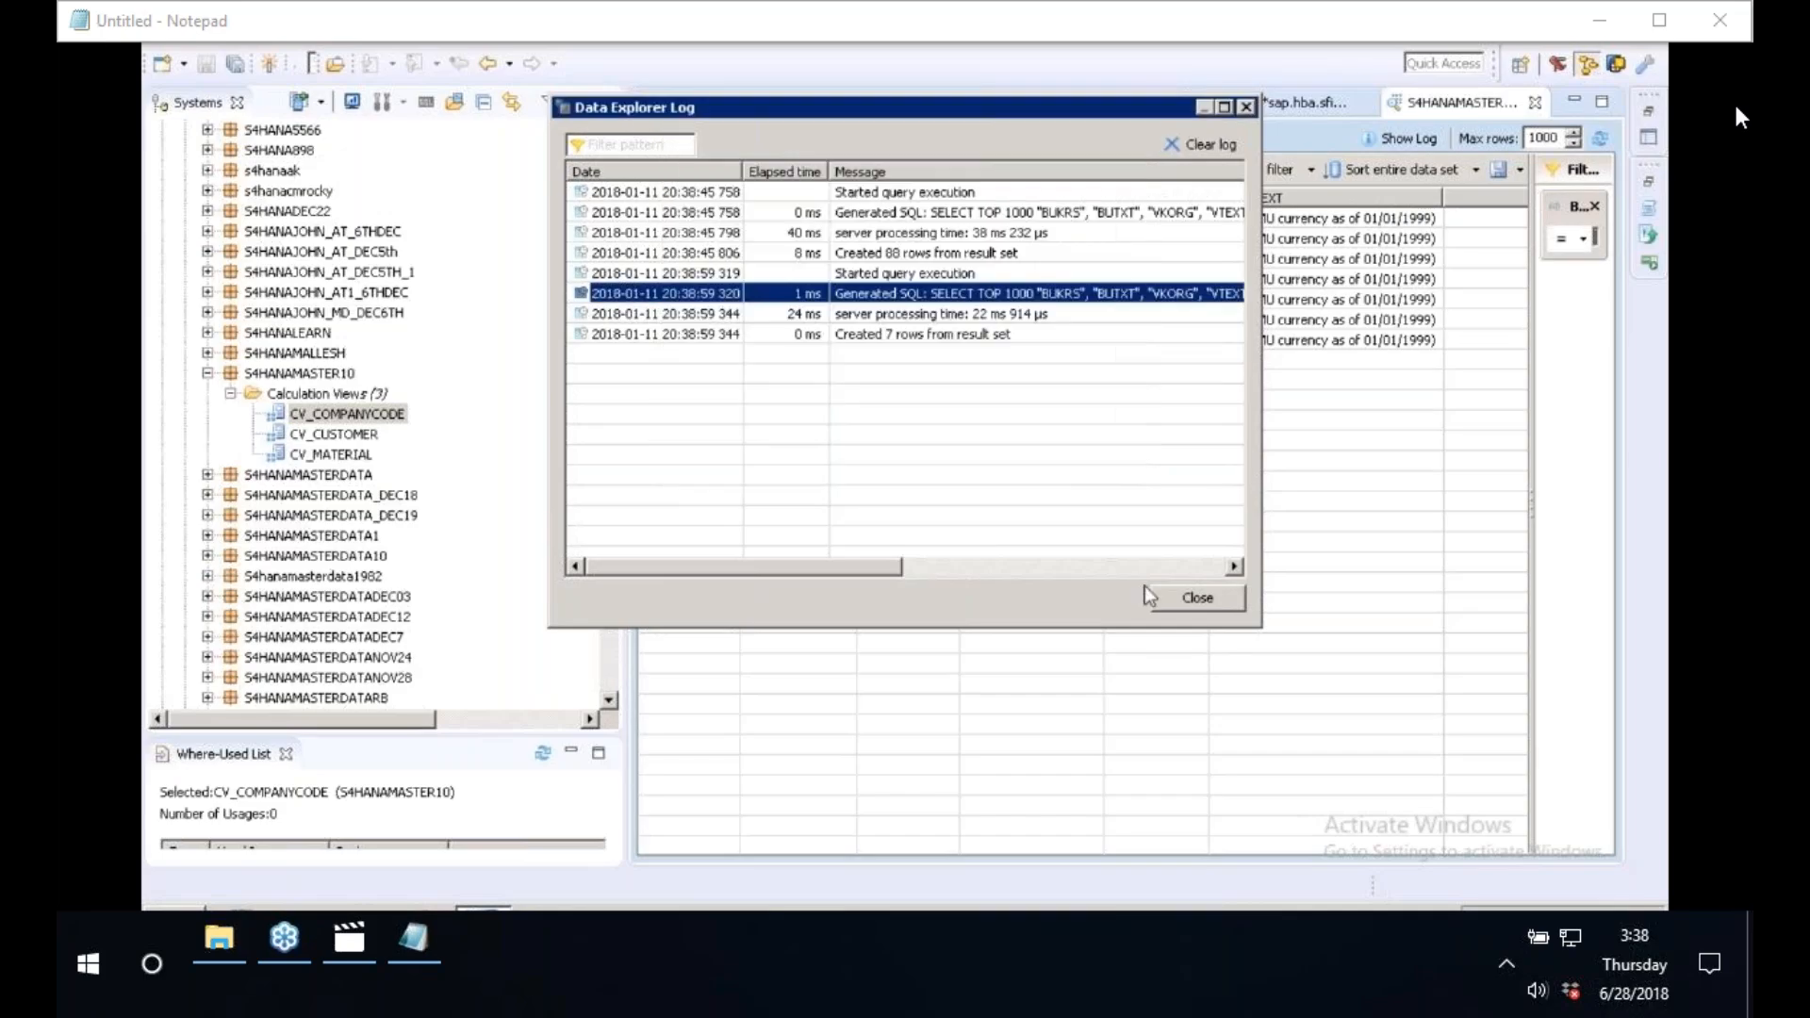
# - Close the Data Explorer log, open a SQL console for the EDB (BEST) system and paste the copied SELECT statement
pyautogui.click(1193, 597)
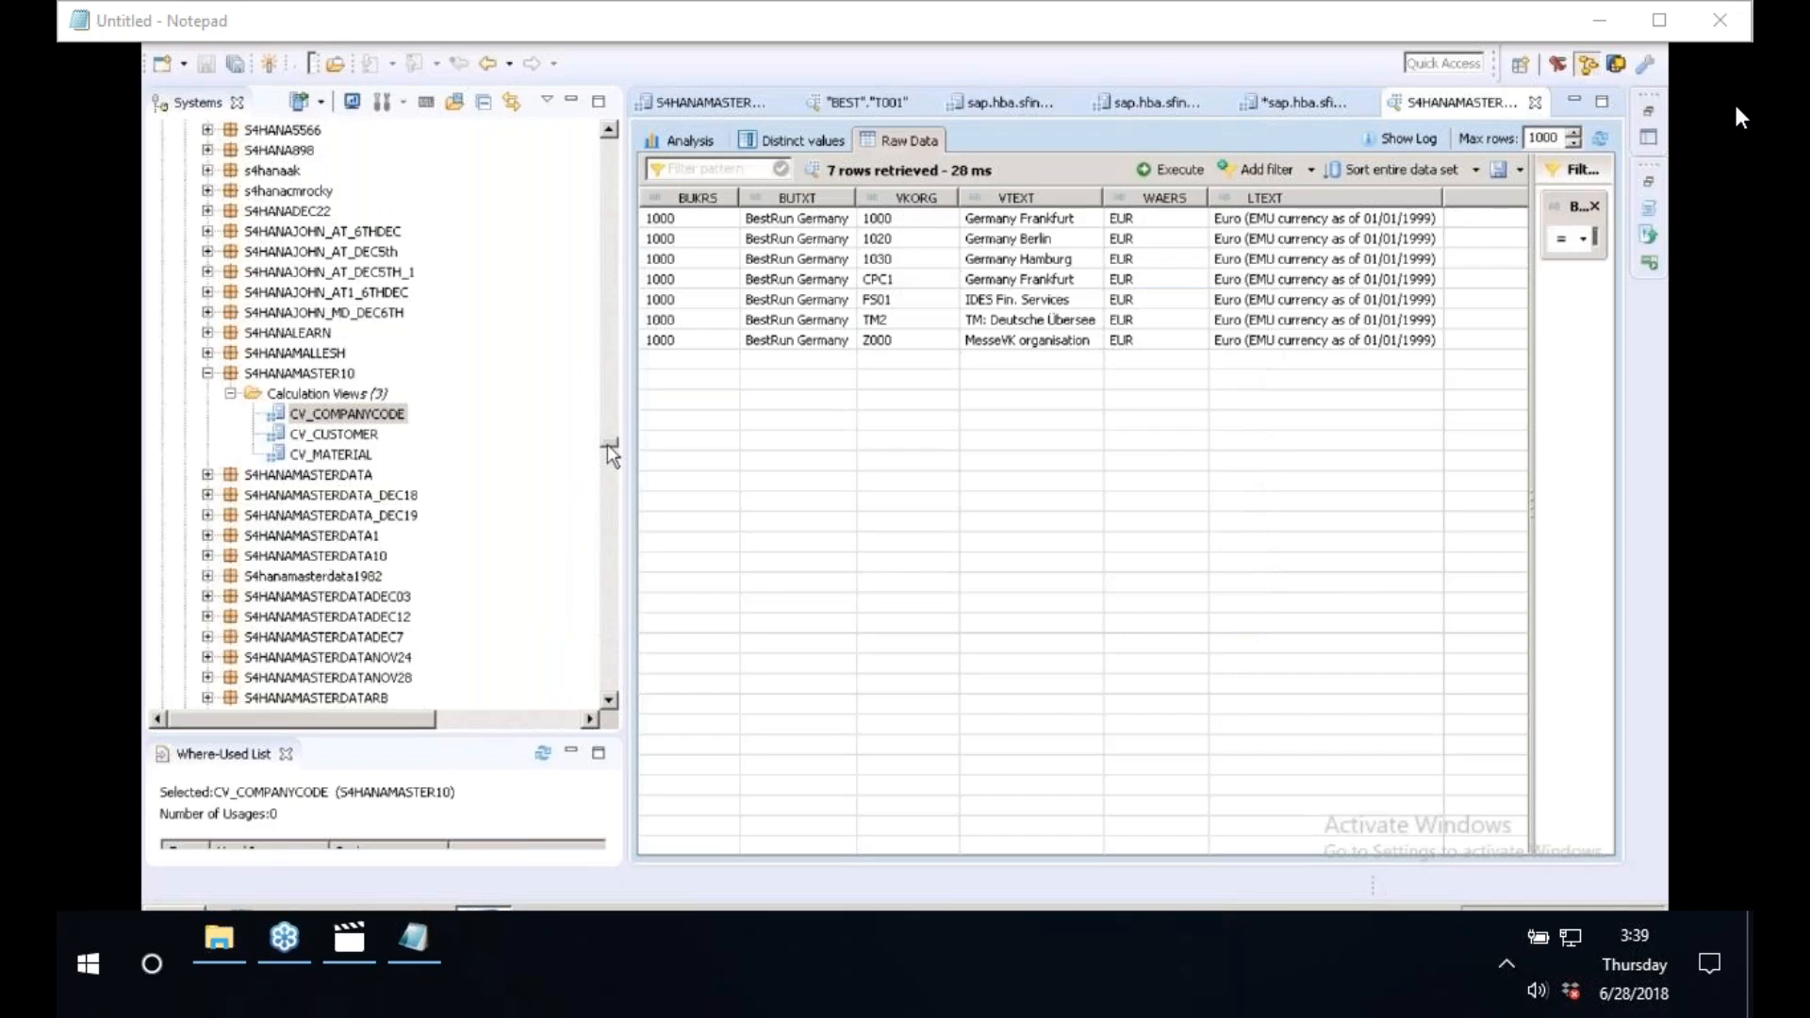
pyautogui.moveTo(607, 444); pyautogui.dragTo(608, 139)
pyautogui.rightClick(243, 151)
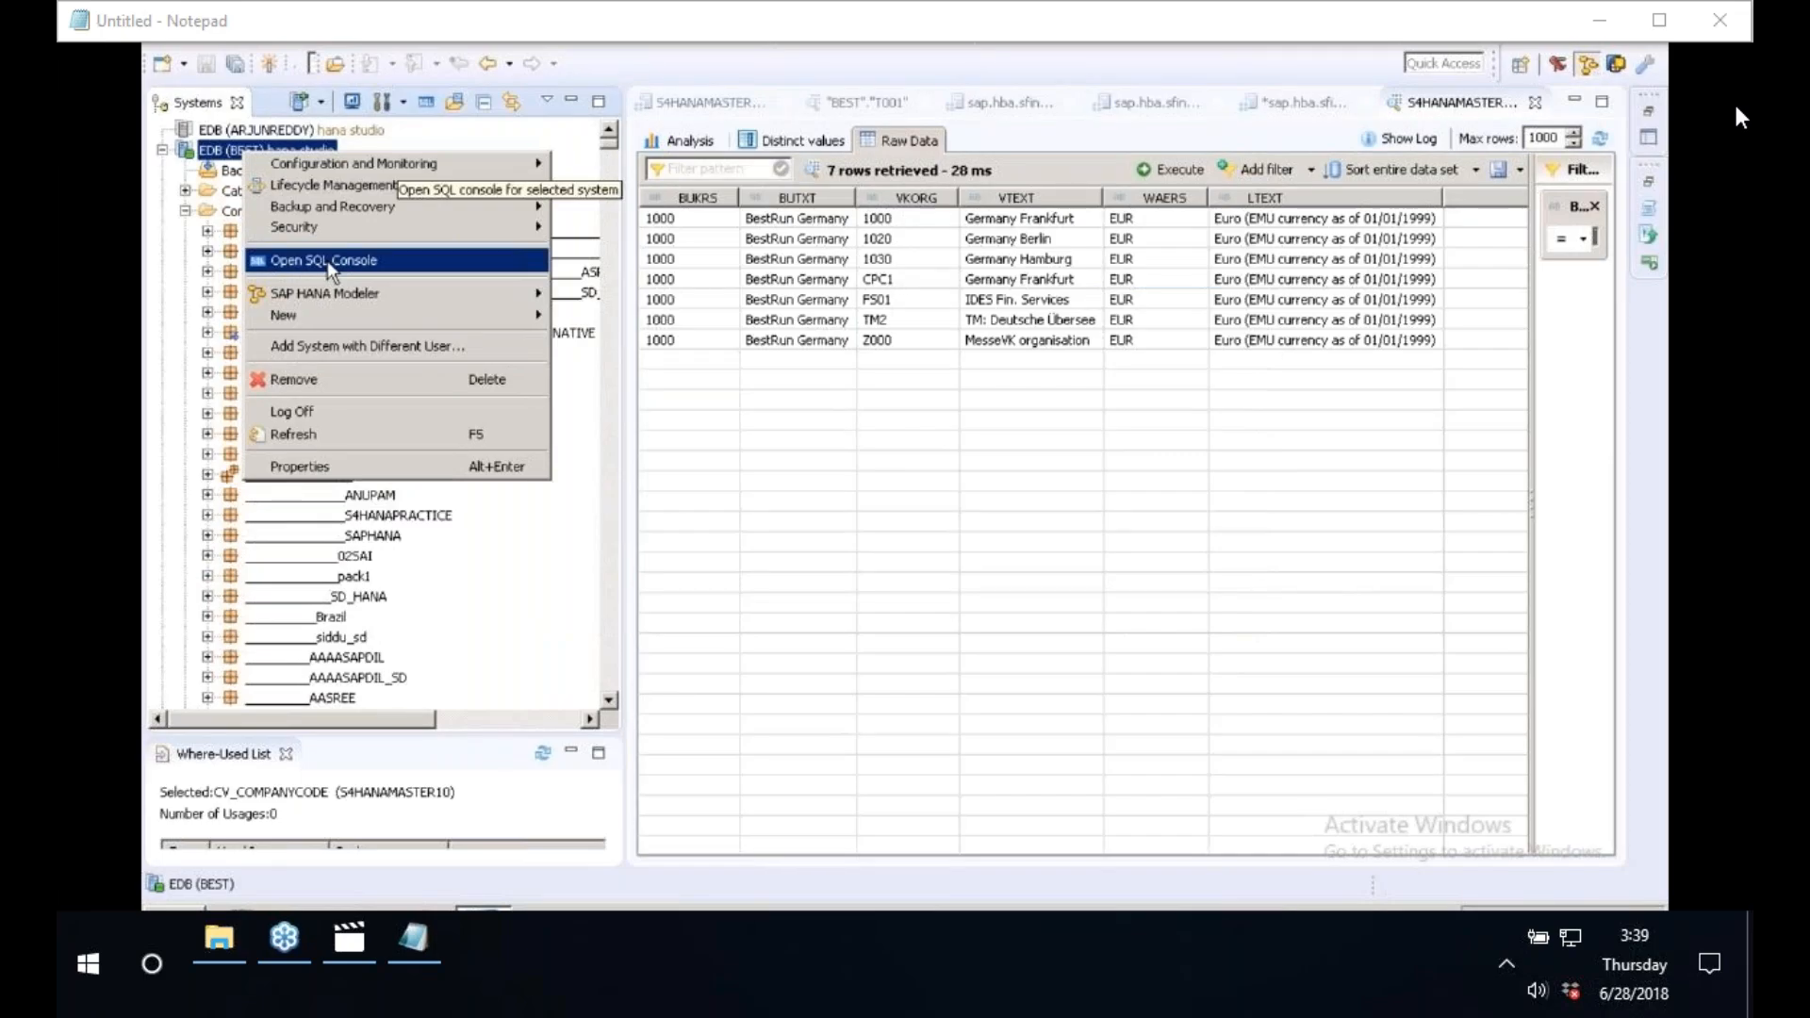
pyautogui.click(330, 266)
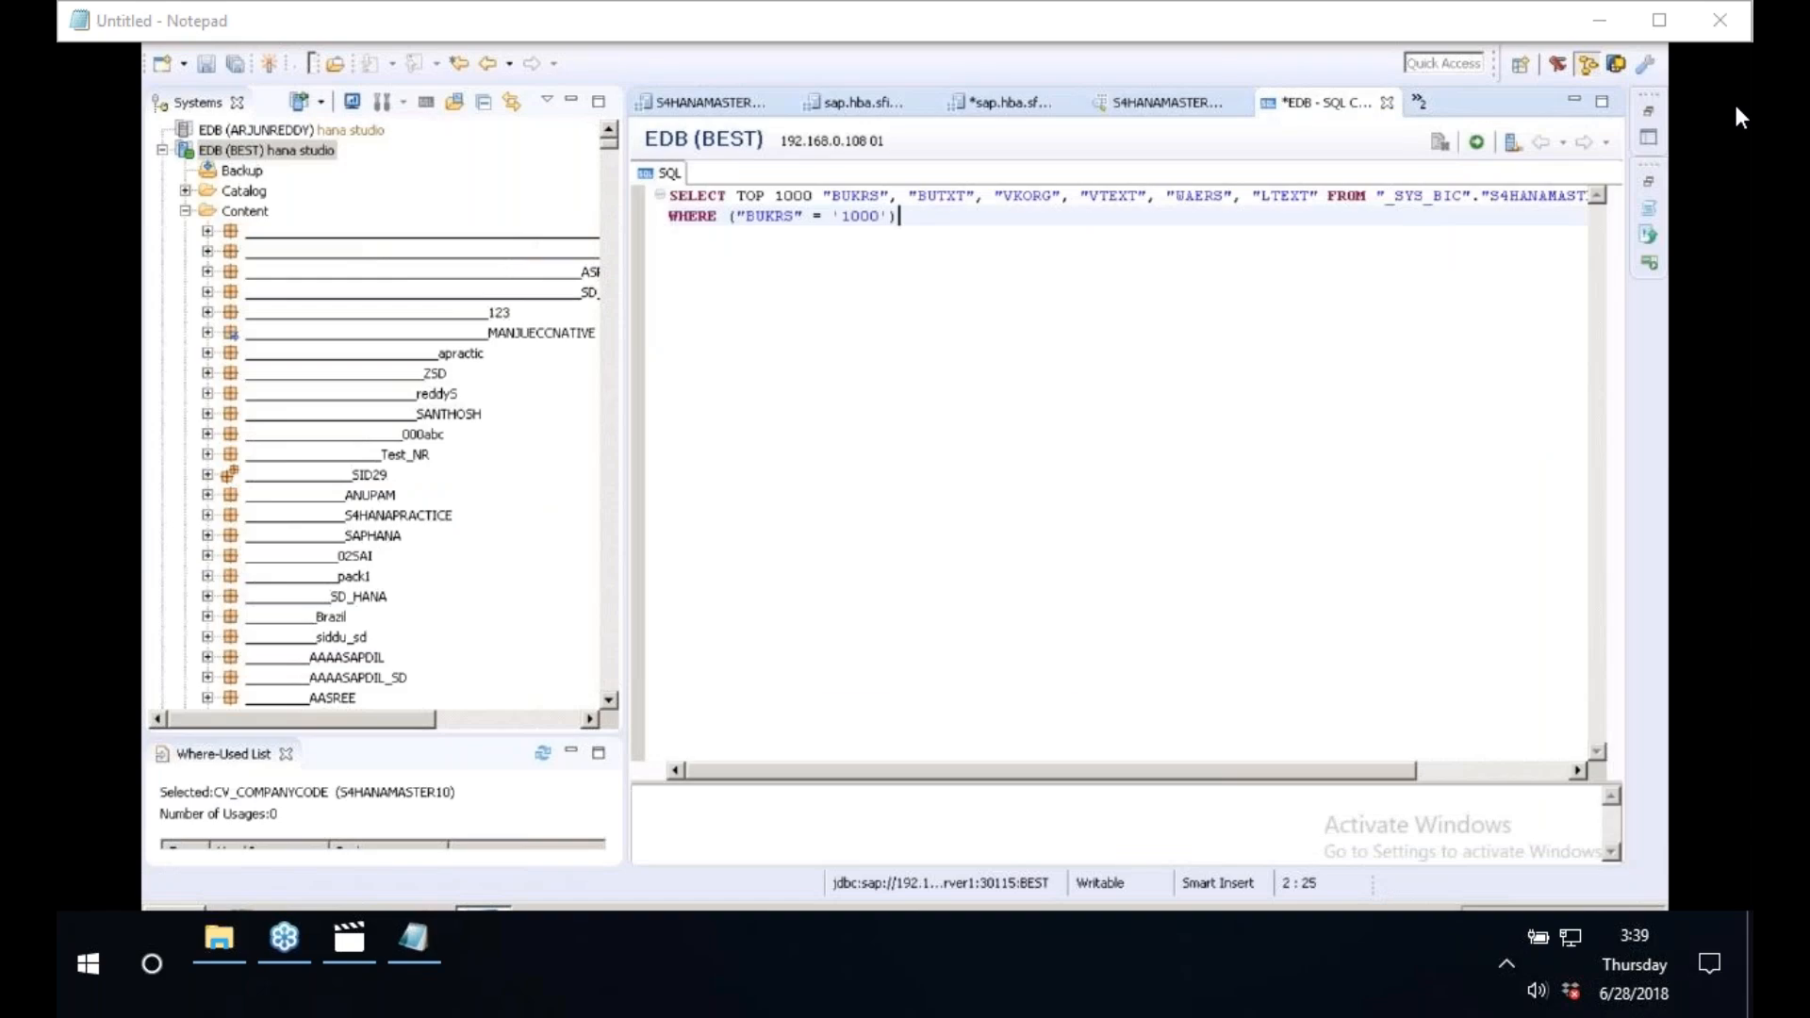
# - Execute the pasted SELECT statement with Visualize Plan to generate its executed plan
pyautogui.rightClick(812, 215)
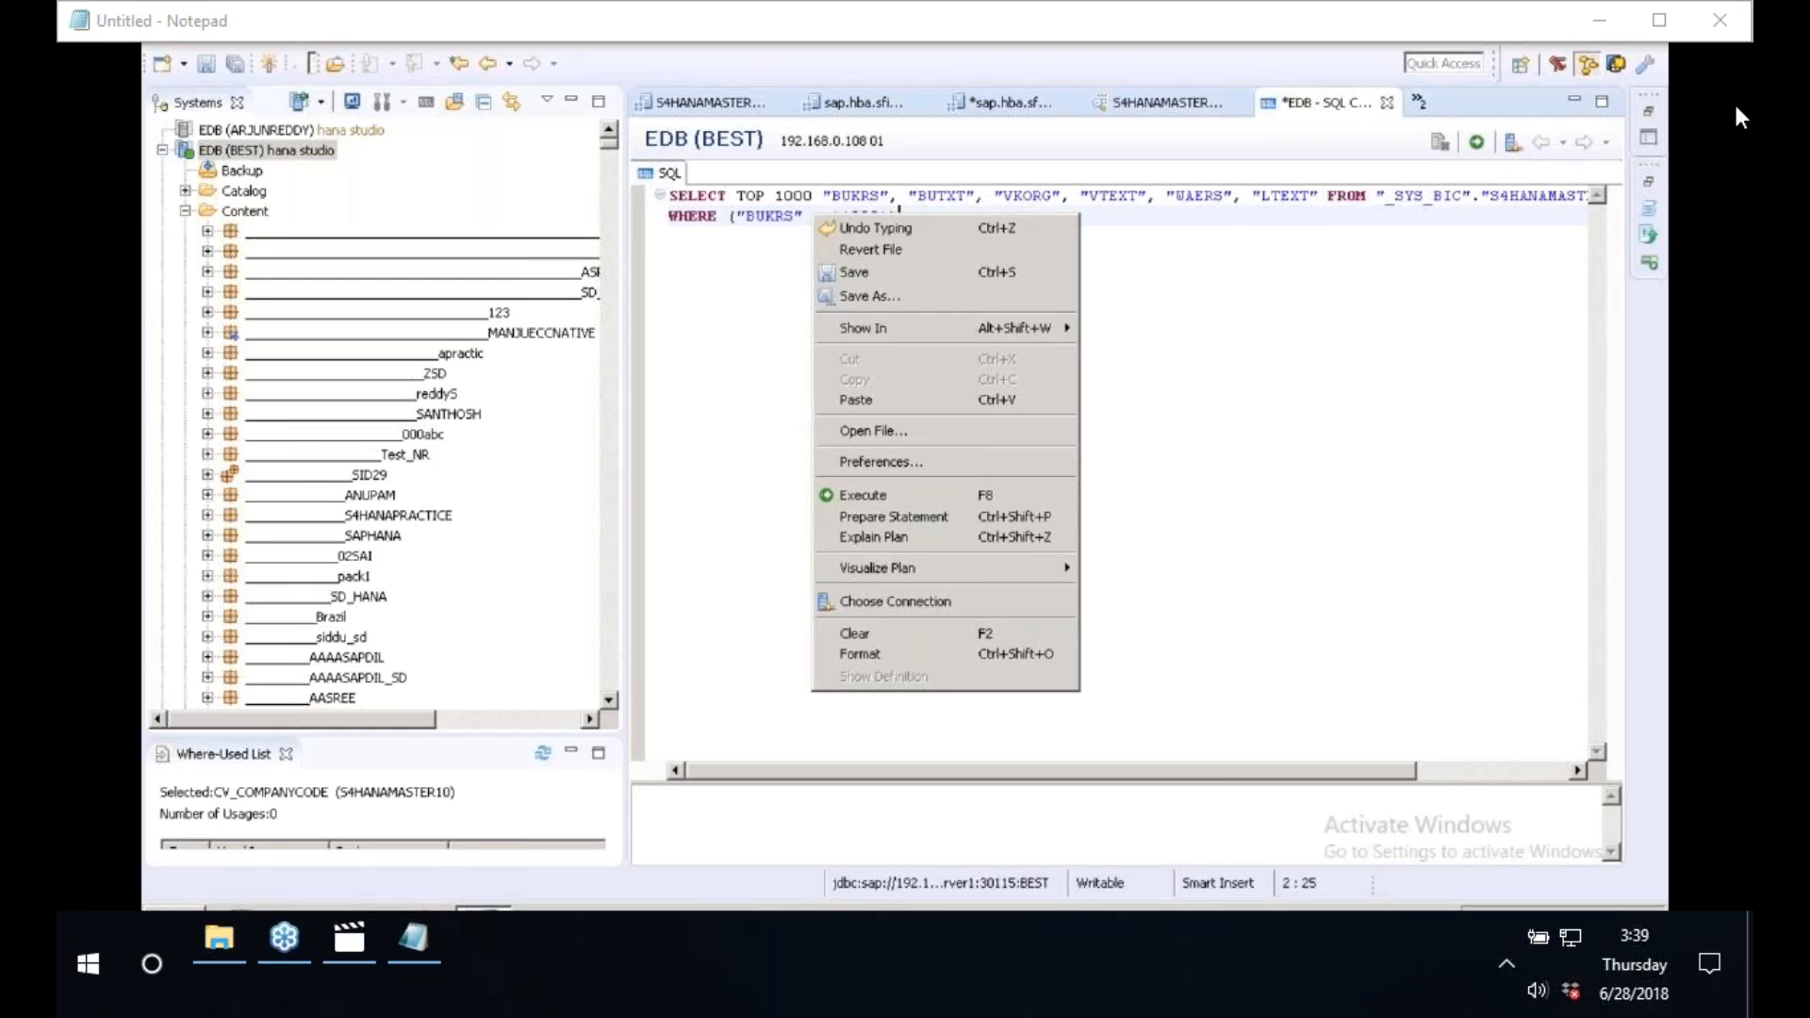
pyautogui.moveTo(897, 567)
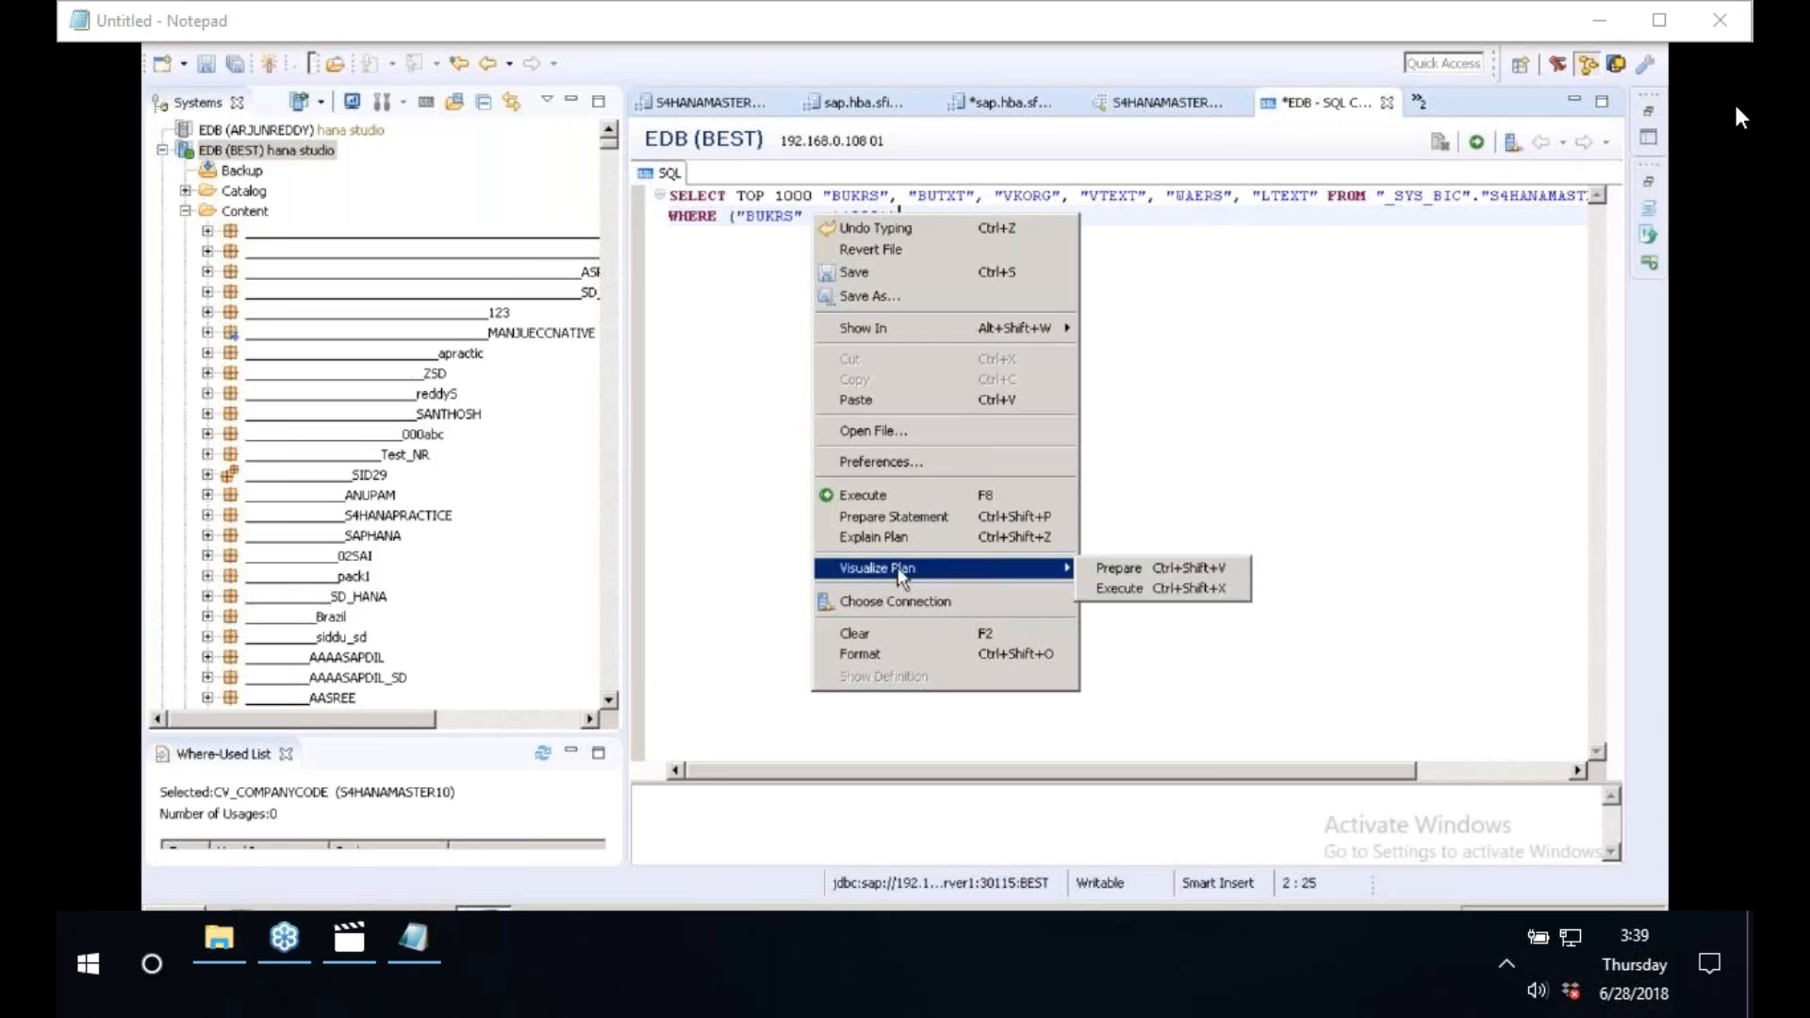
pyautogui.click(1121, 588)
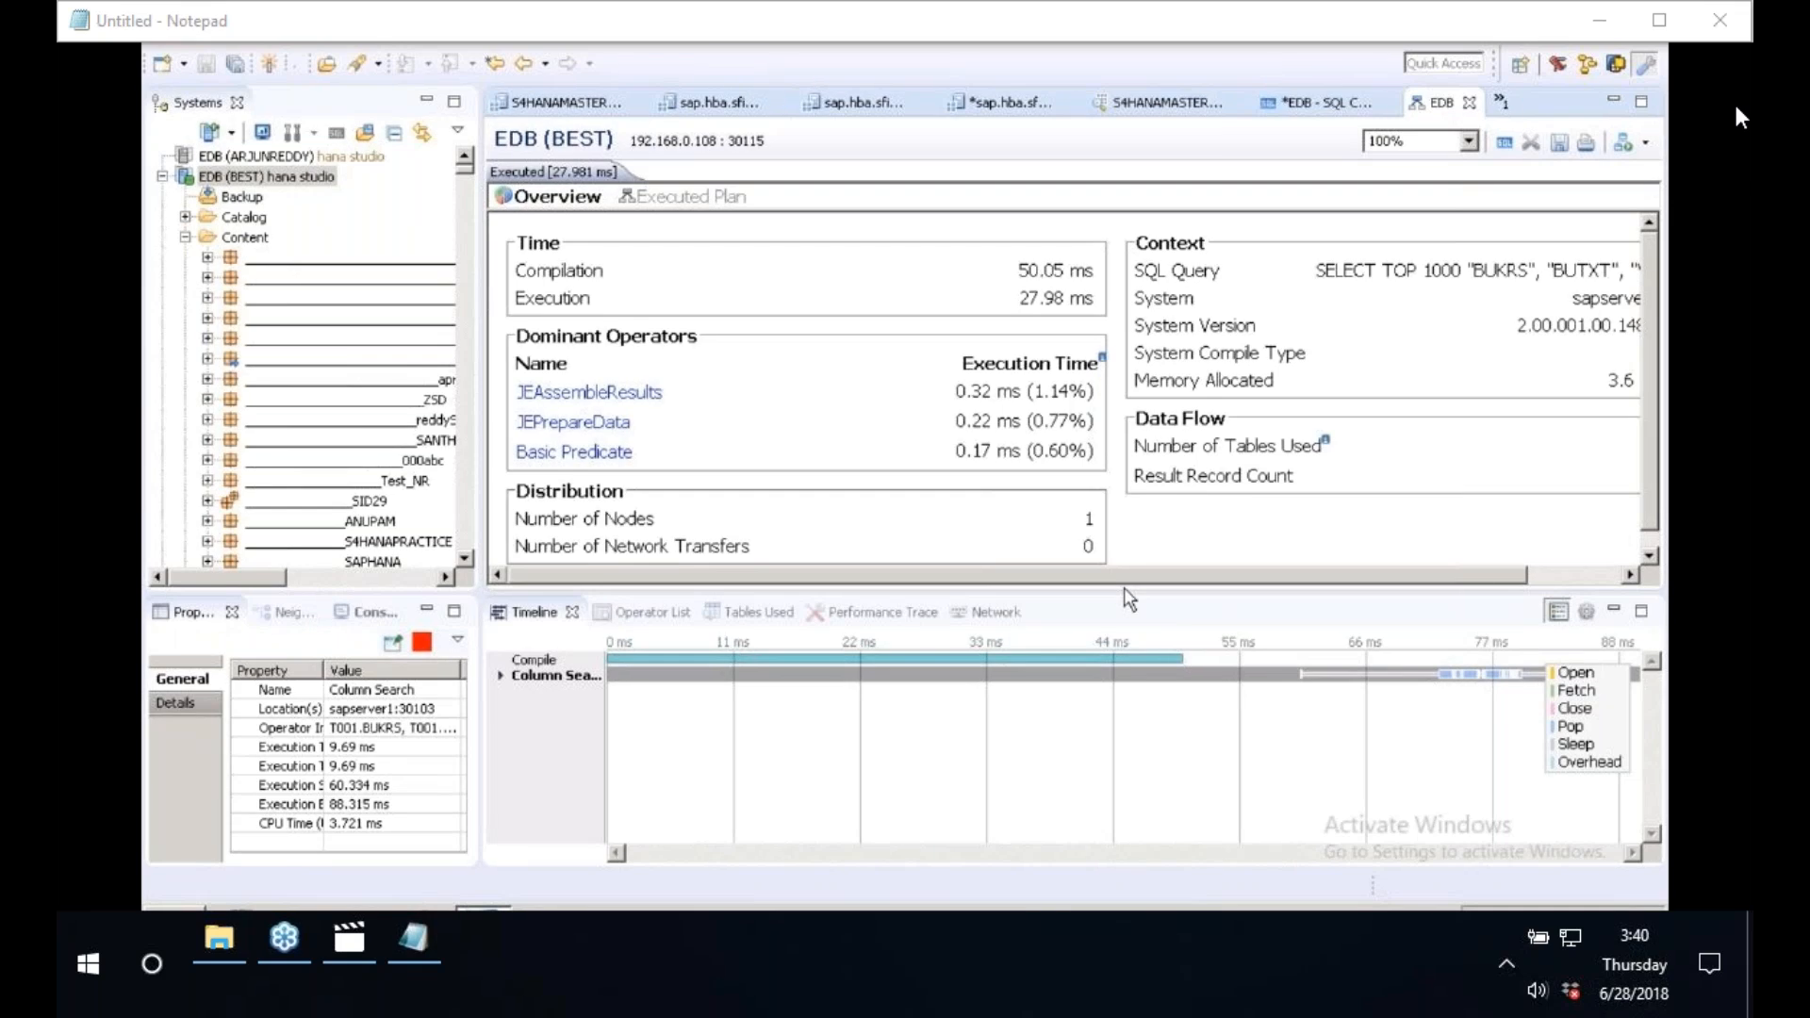
# - Show the Executed Plan graph, expand its Column Search levels and the Join node, and minimize the timeline pane
pyautogui.click(690, 197)
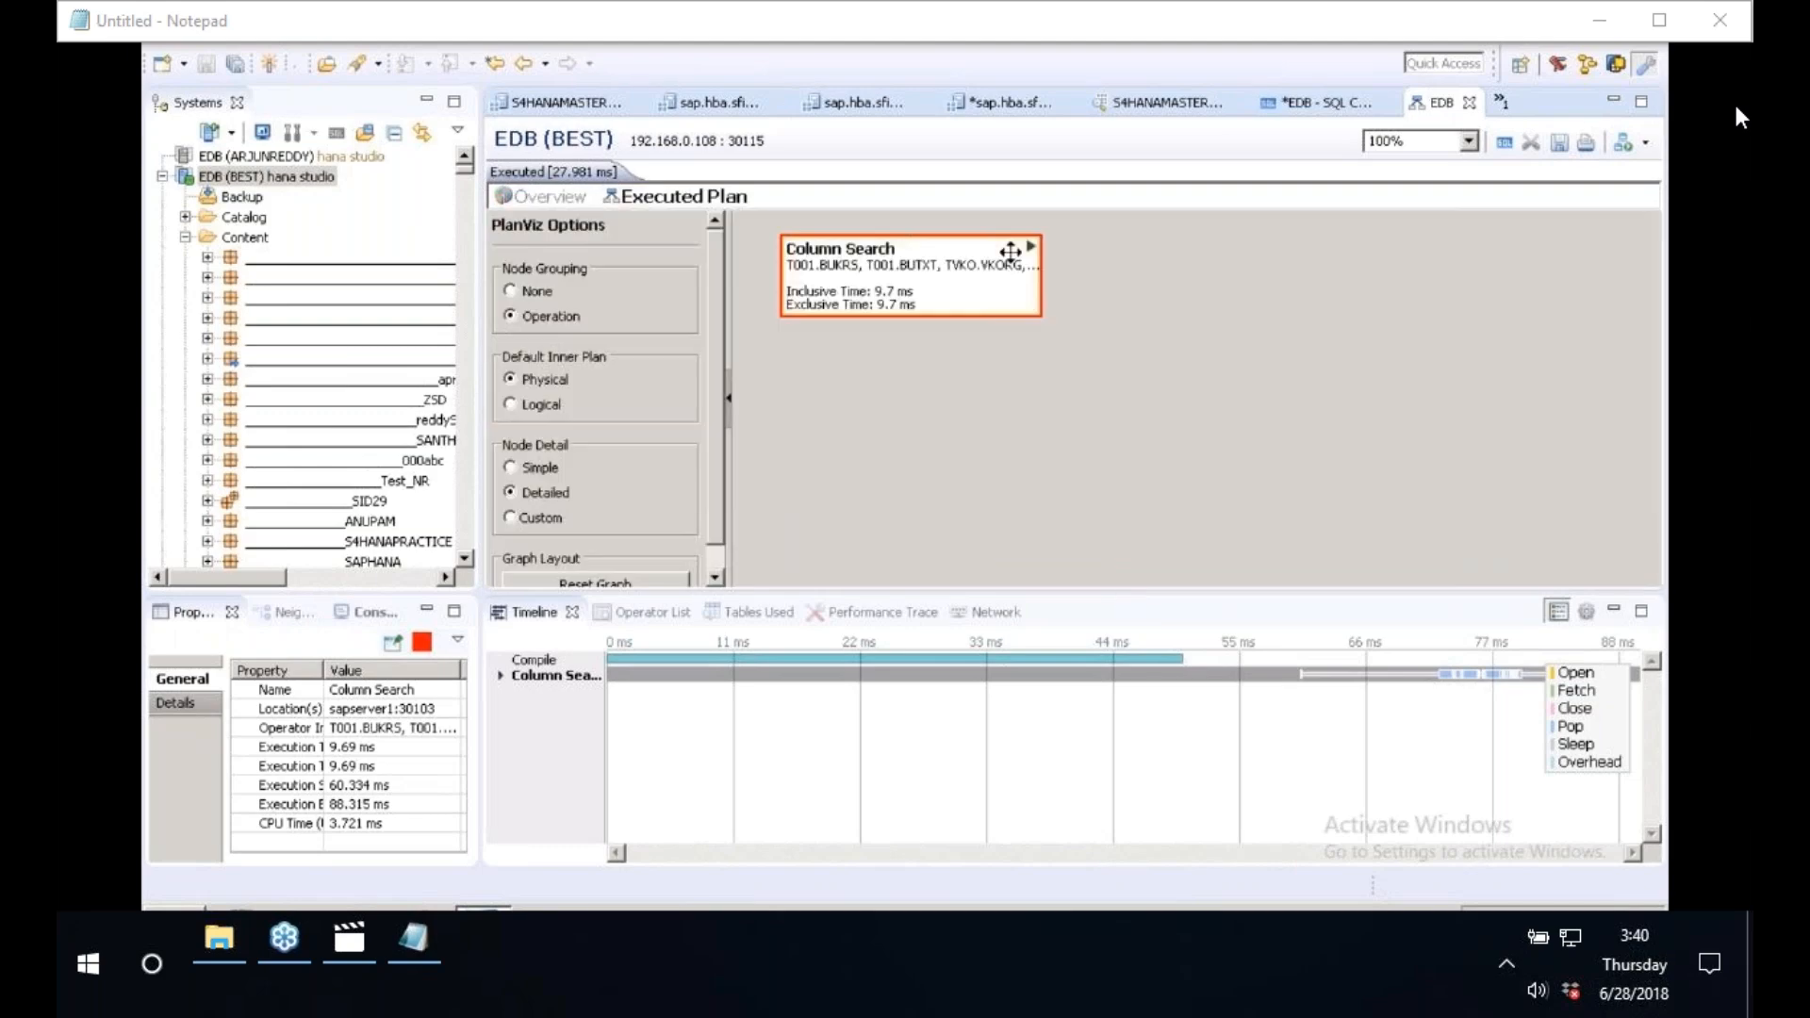
pyautogui.click(1031, 247)
pyautogui.click(1081, 415)
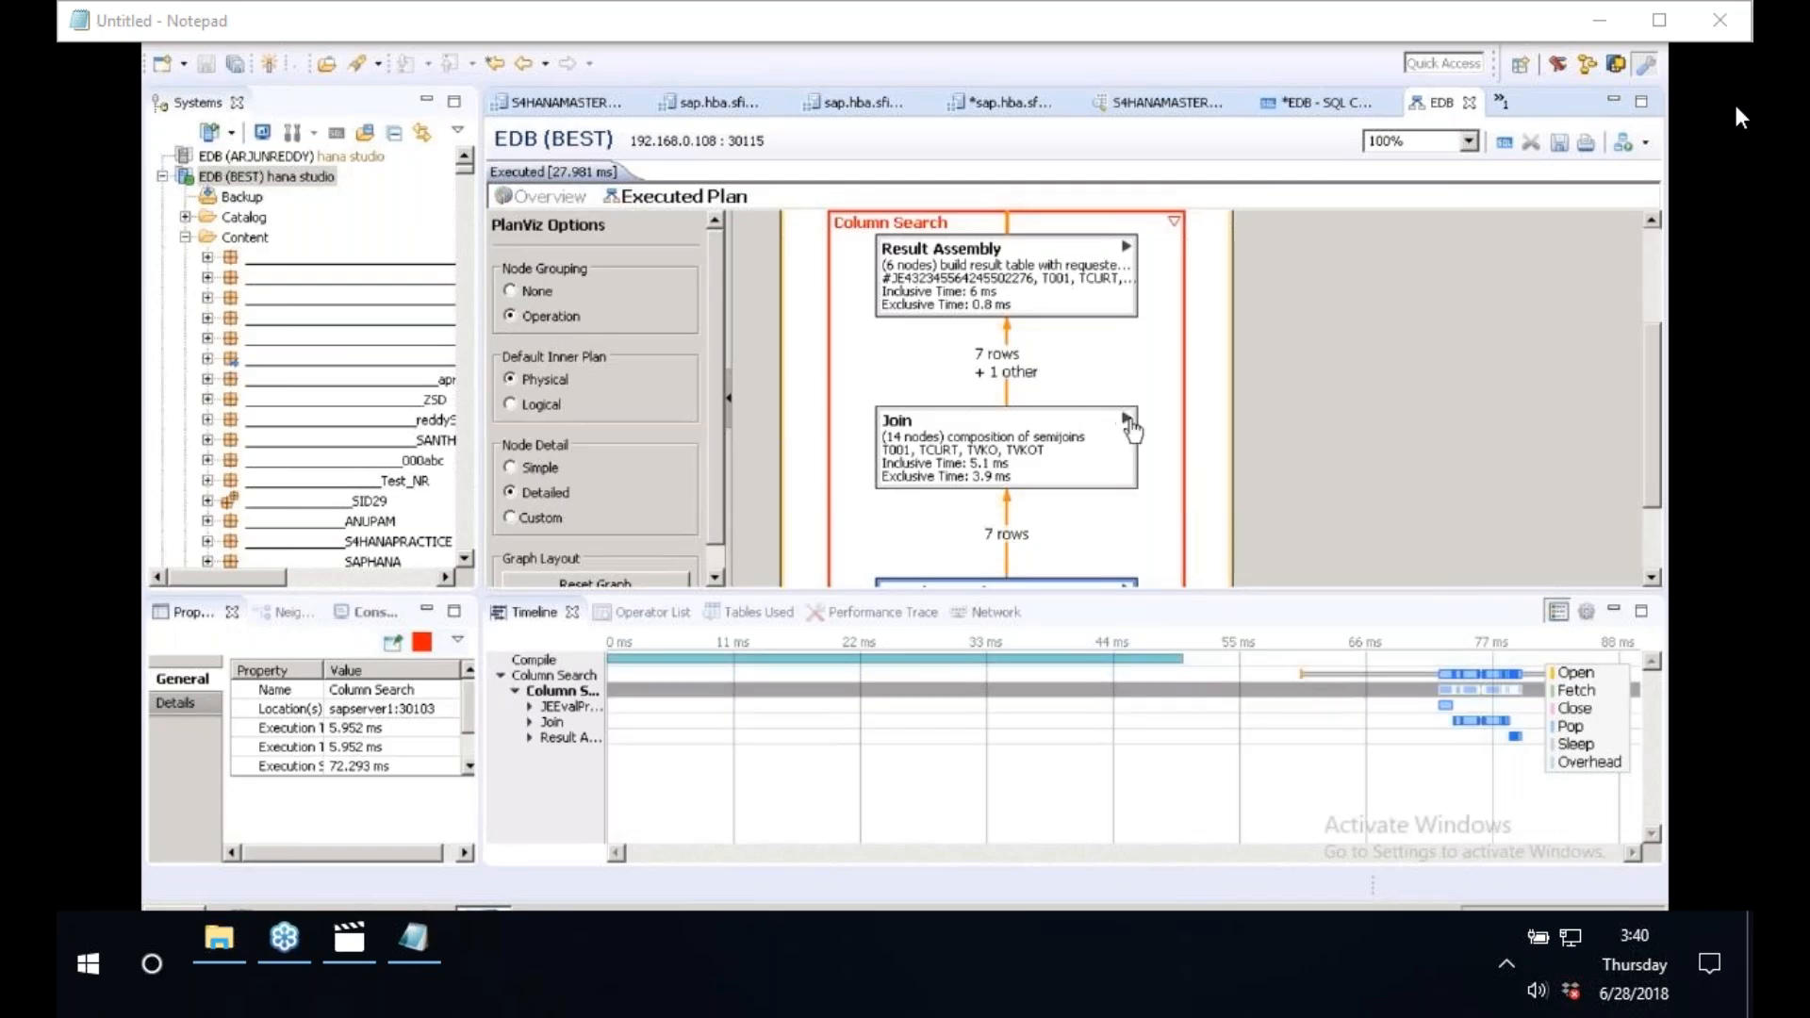
pyautogui.click(1129, 421)
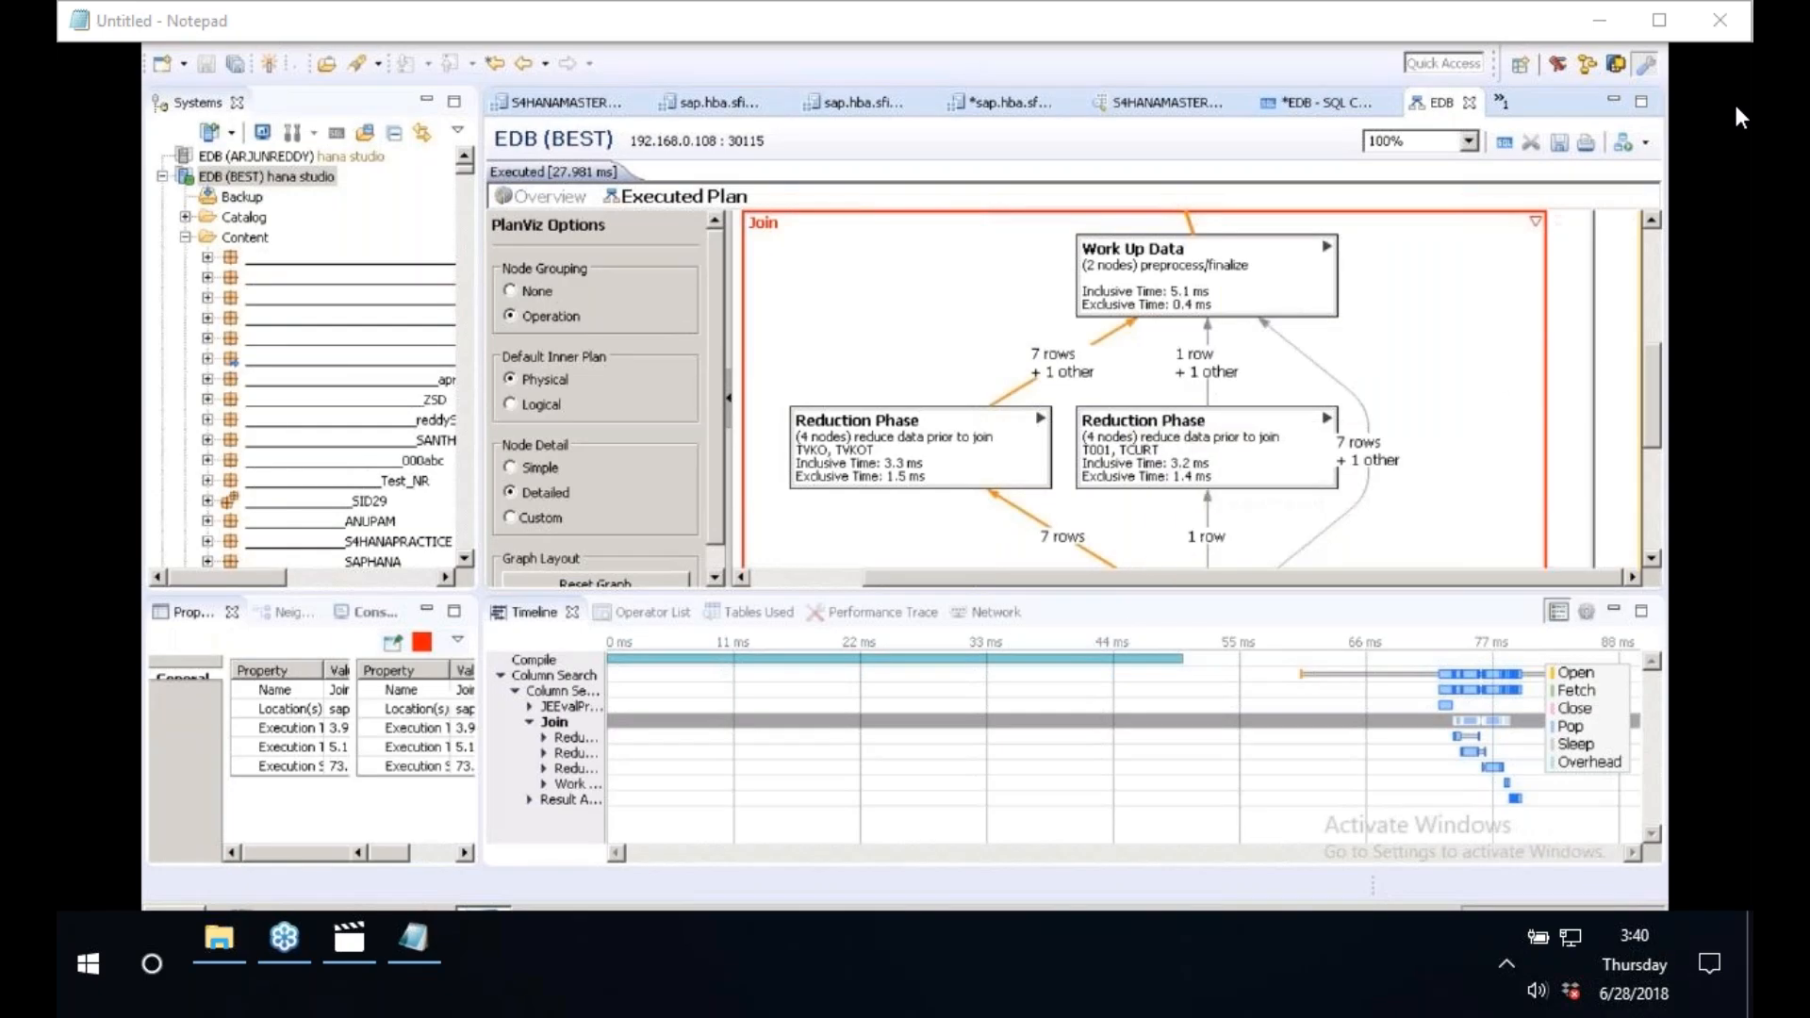
pyautogui.click(1627, 632)
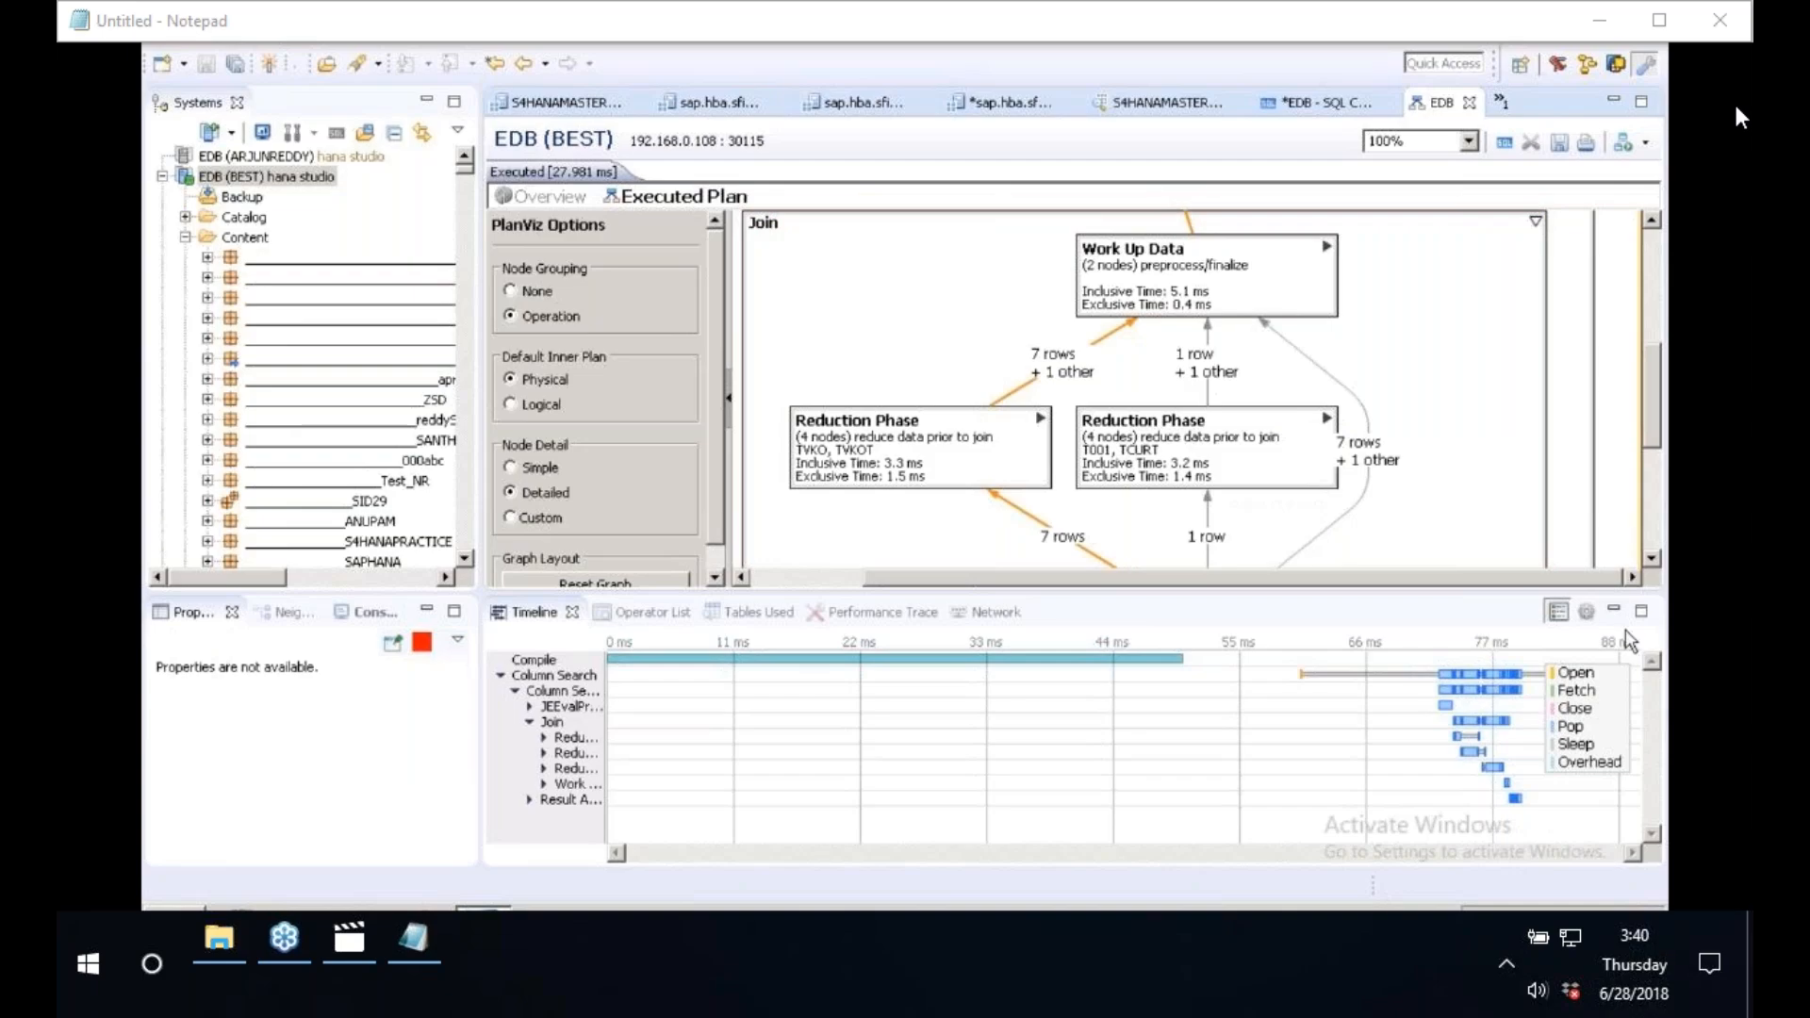
pyautogui.click(1617, 615)
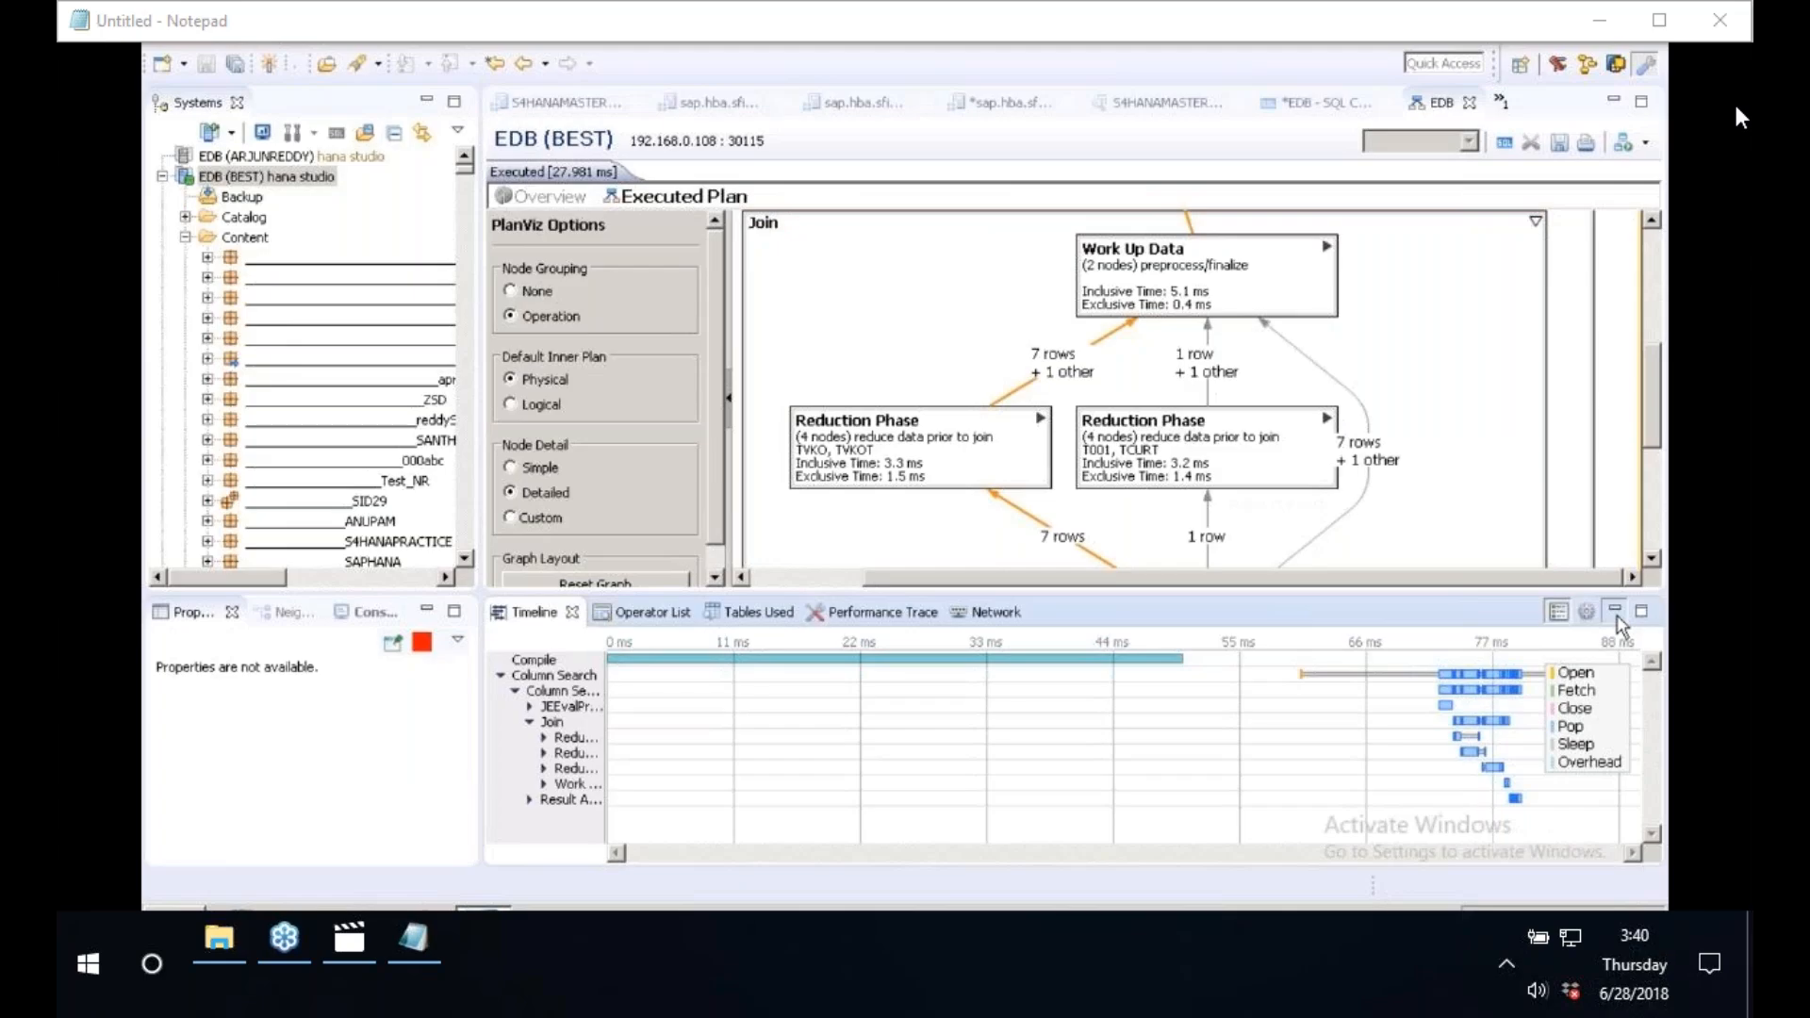
pyautogui.click(1615, 610)
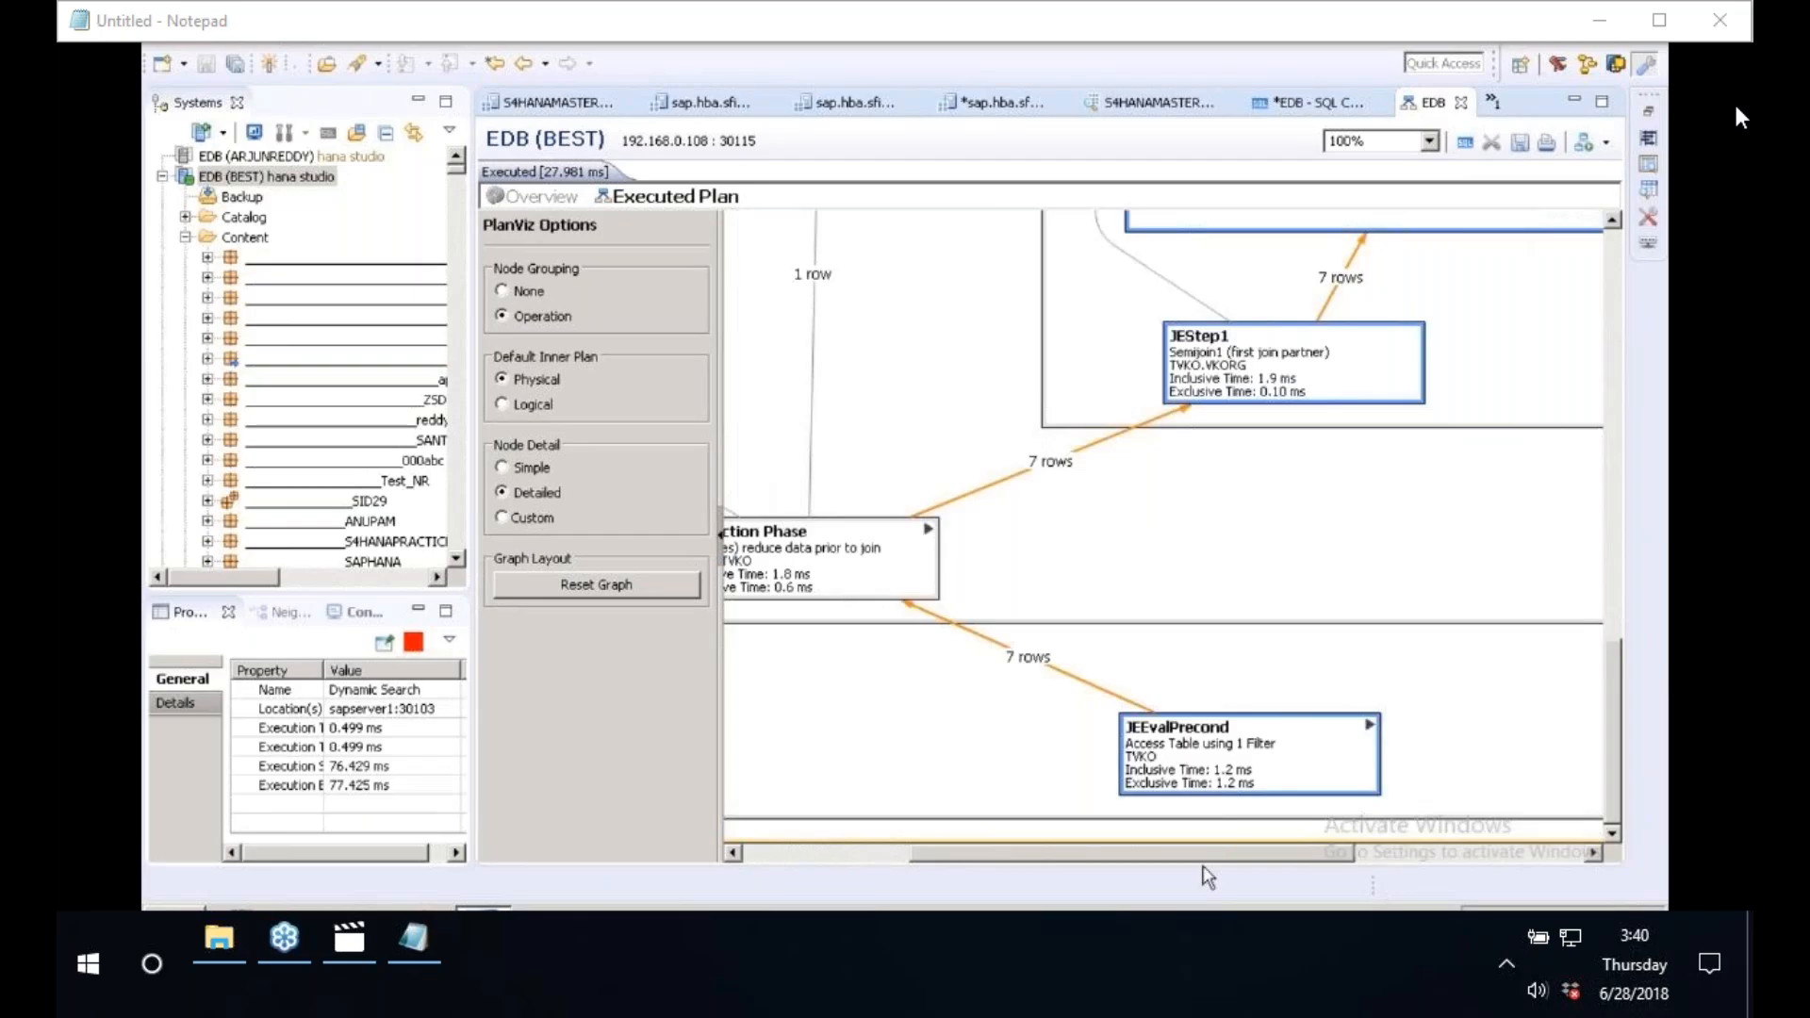
# - Expand the JEEvalPrecond node for TVKO and its Search On Table node to examine the filter predicate and delta search
pyautogui.moveTo(1204, 858); pyautogui.dragTo(1241, 858)
pyautogui.click(1291, 731)
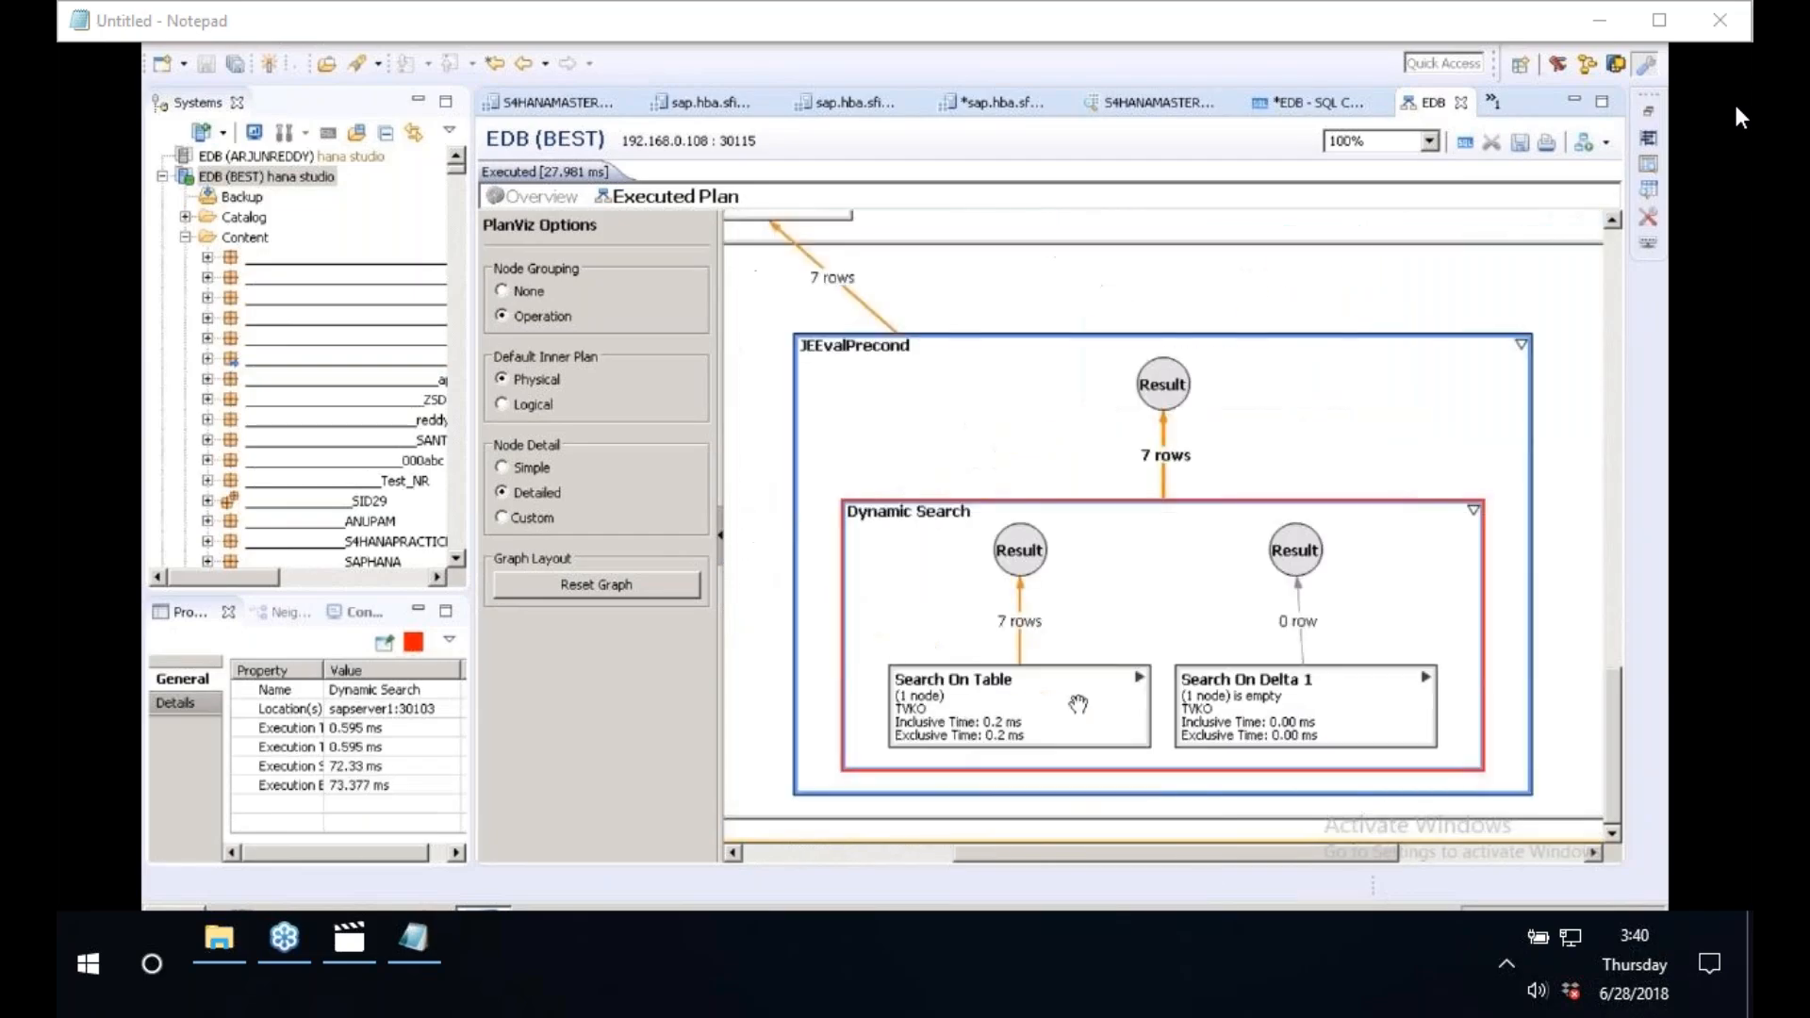
pyautogui.click(1141, 683)
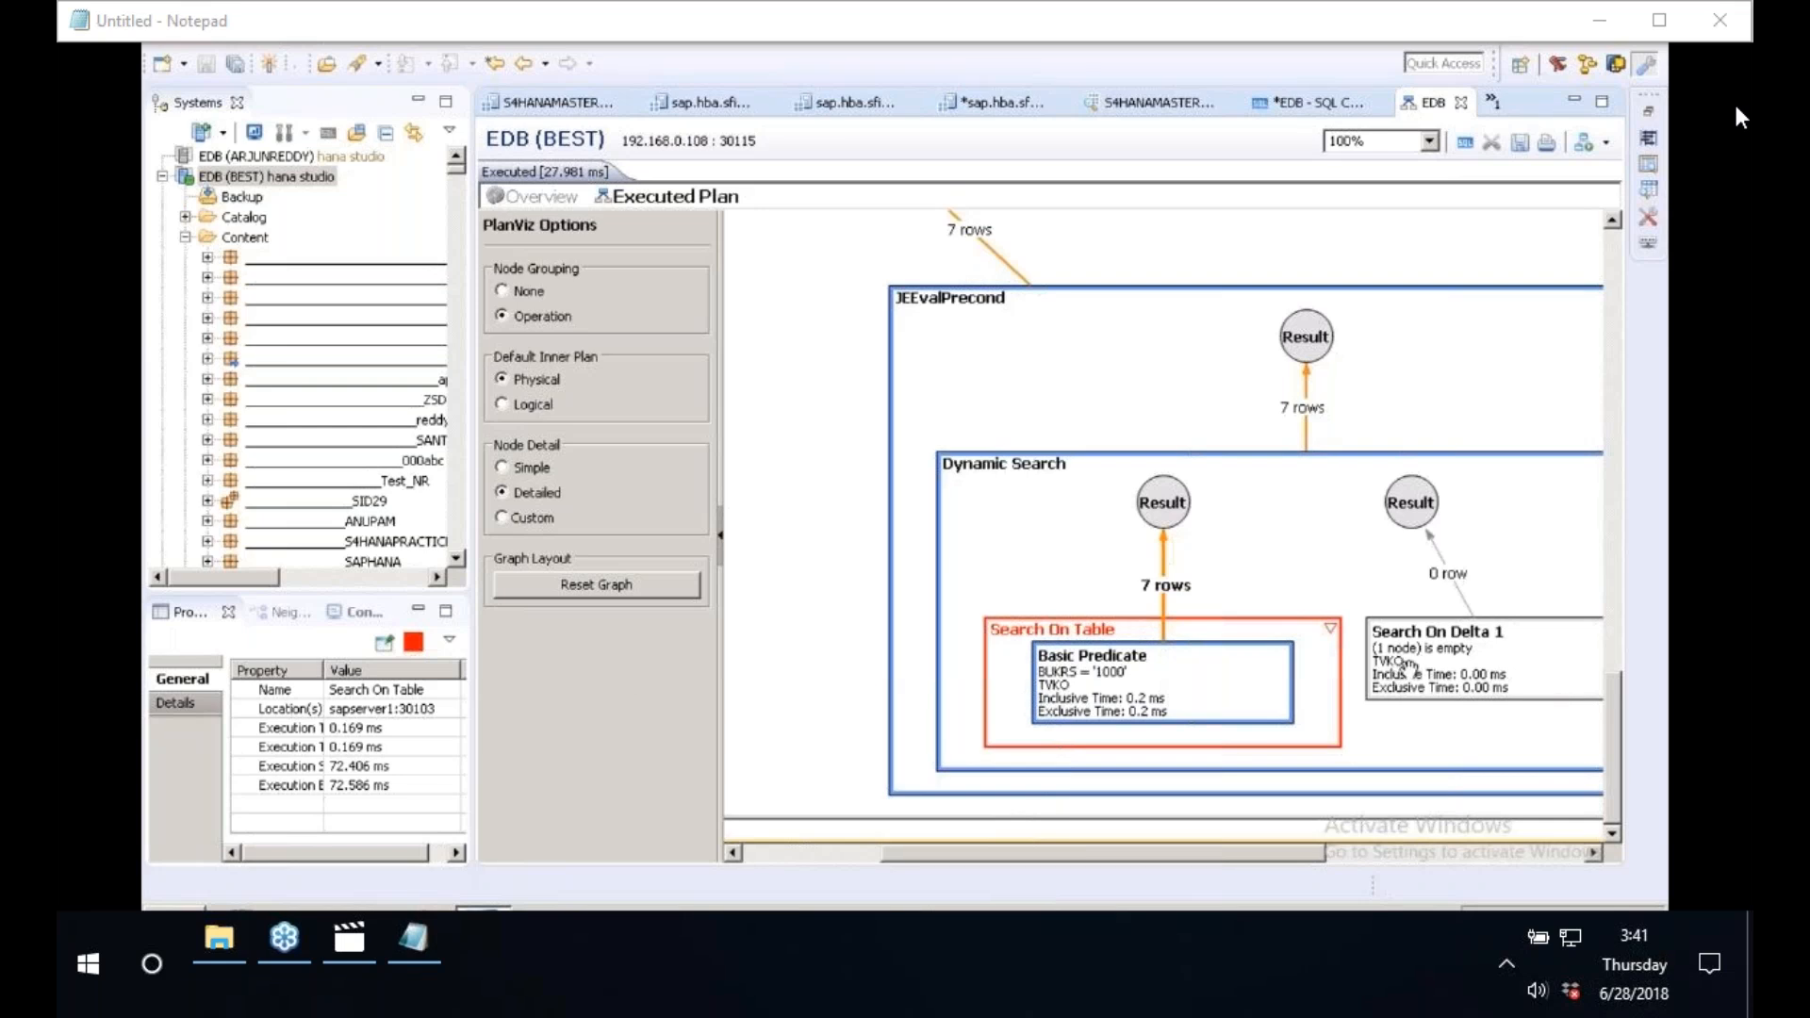
pyautogui.moveTo(1407, 665)
pyautogui.moveTo(1055, 680)
# - Expand the Catalog of EDB (BEST) down to the Tables folder of the BEST schema
pyautogui.click(242, 218)
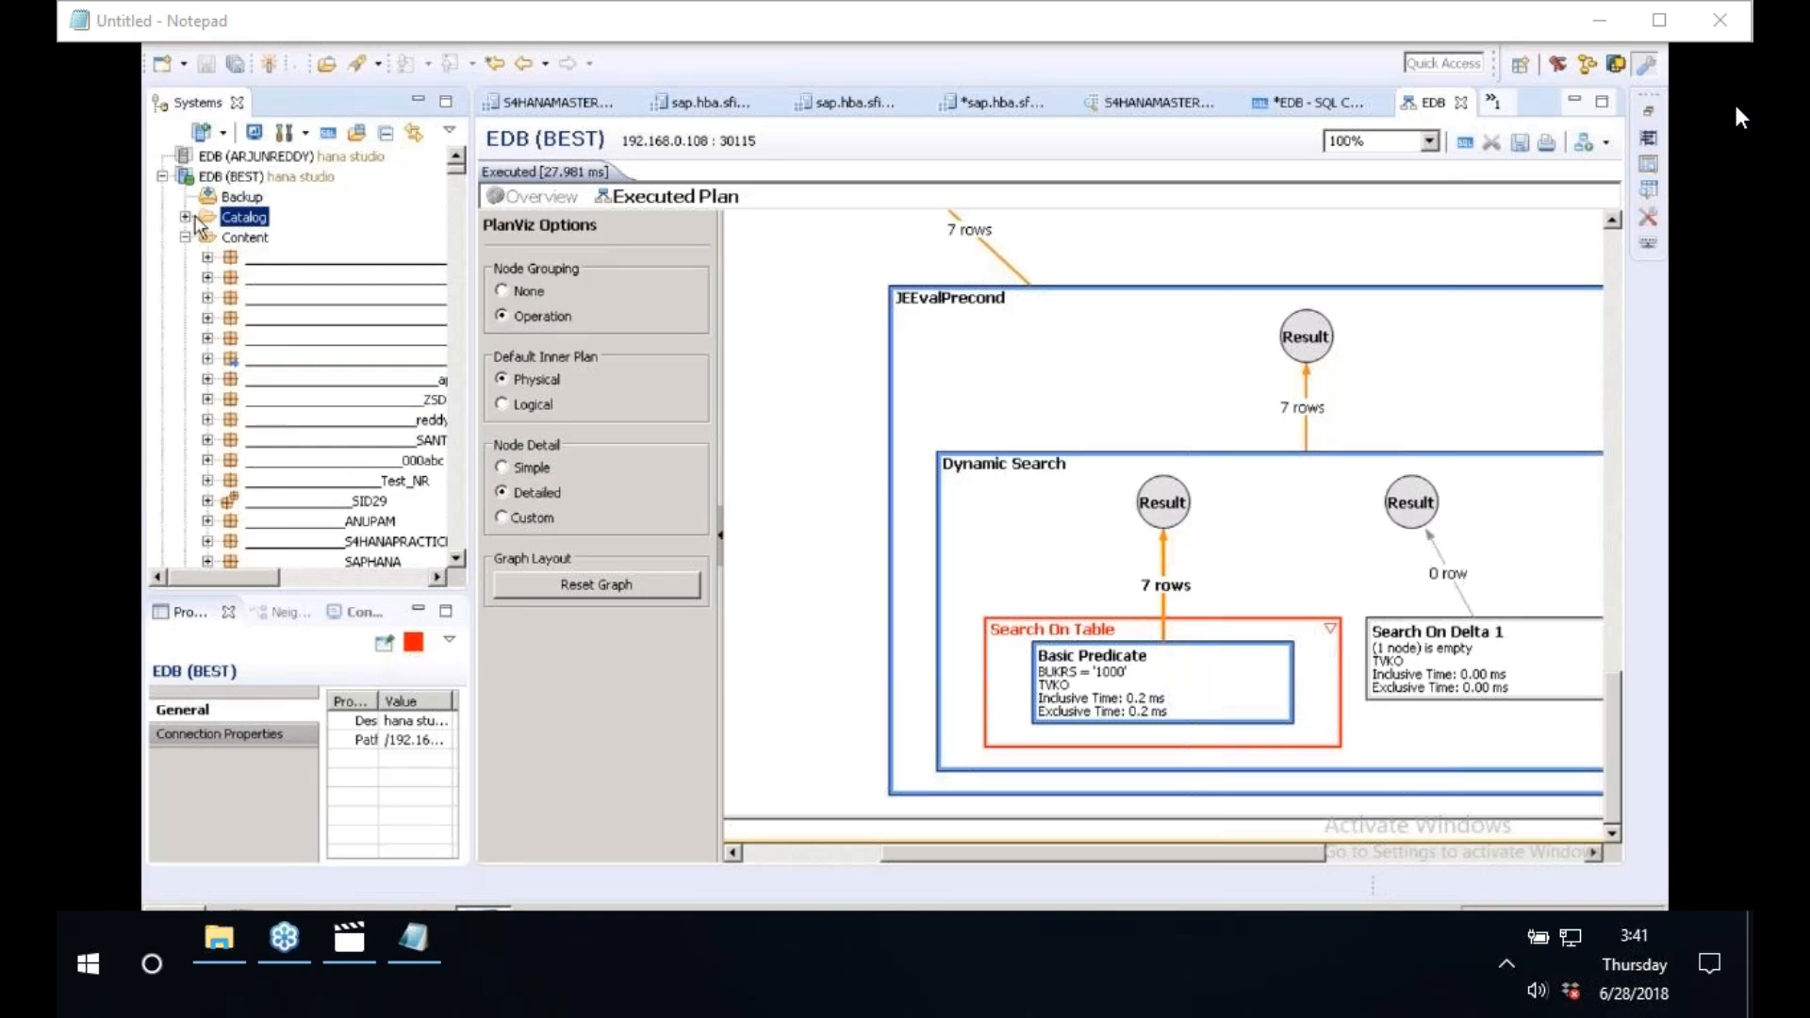
pyautogui.click(194, 218)
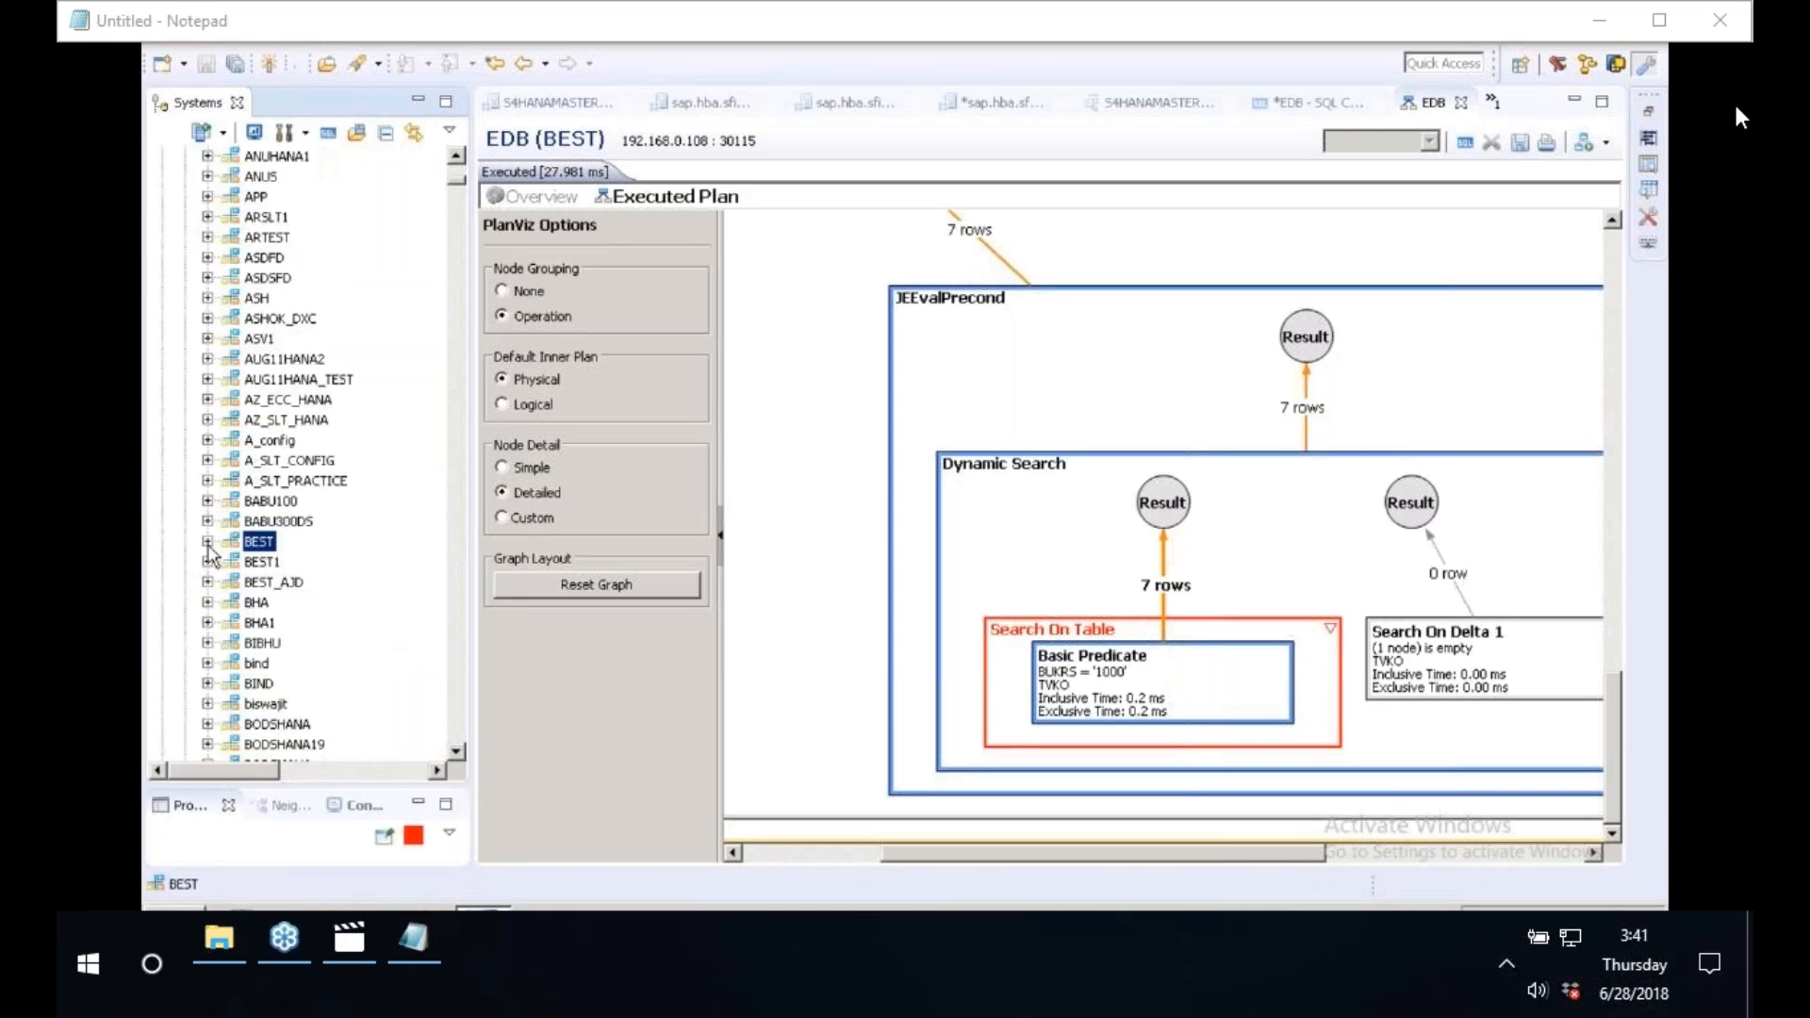
pyautogui.click(208, 541)
pyautogui.click(457, 751)
pyautogui.scroll(-1, 458, 760)
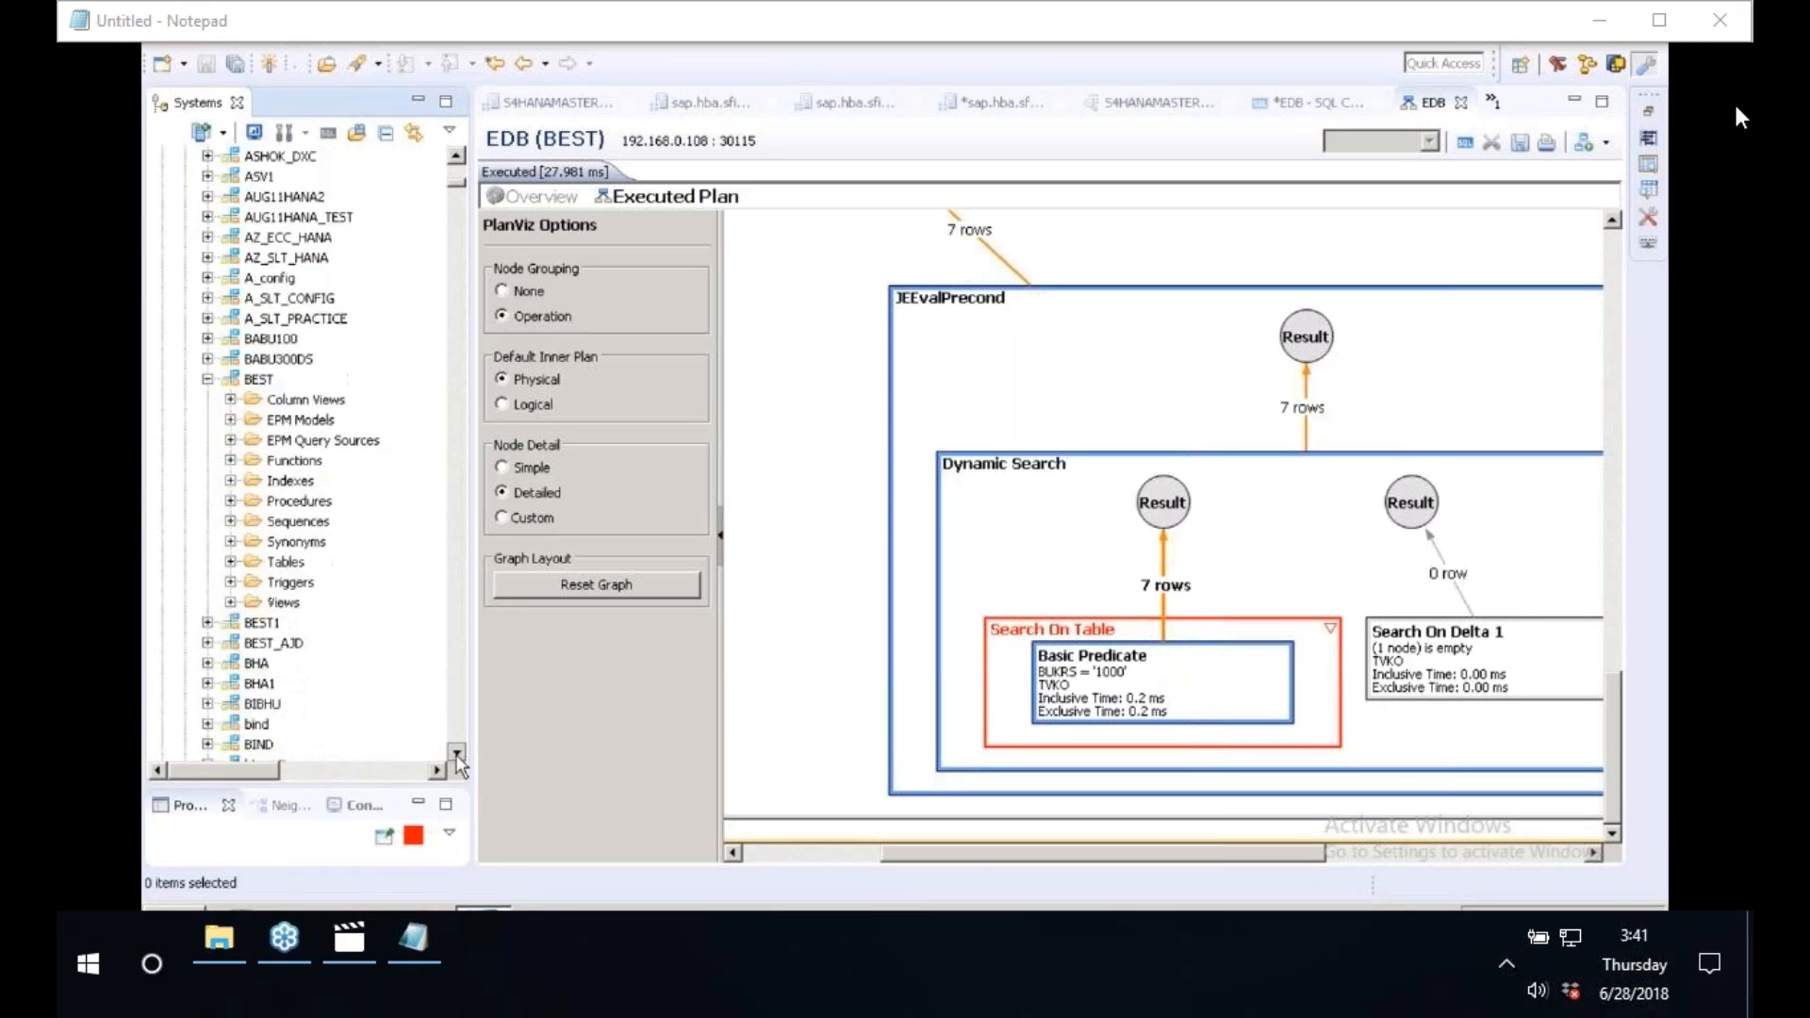
pyautogui.scroll(-2, 458, 760)
pyautogui.click(285, 459)
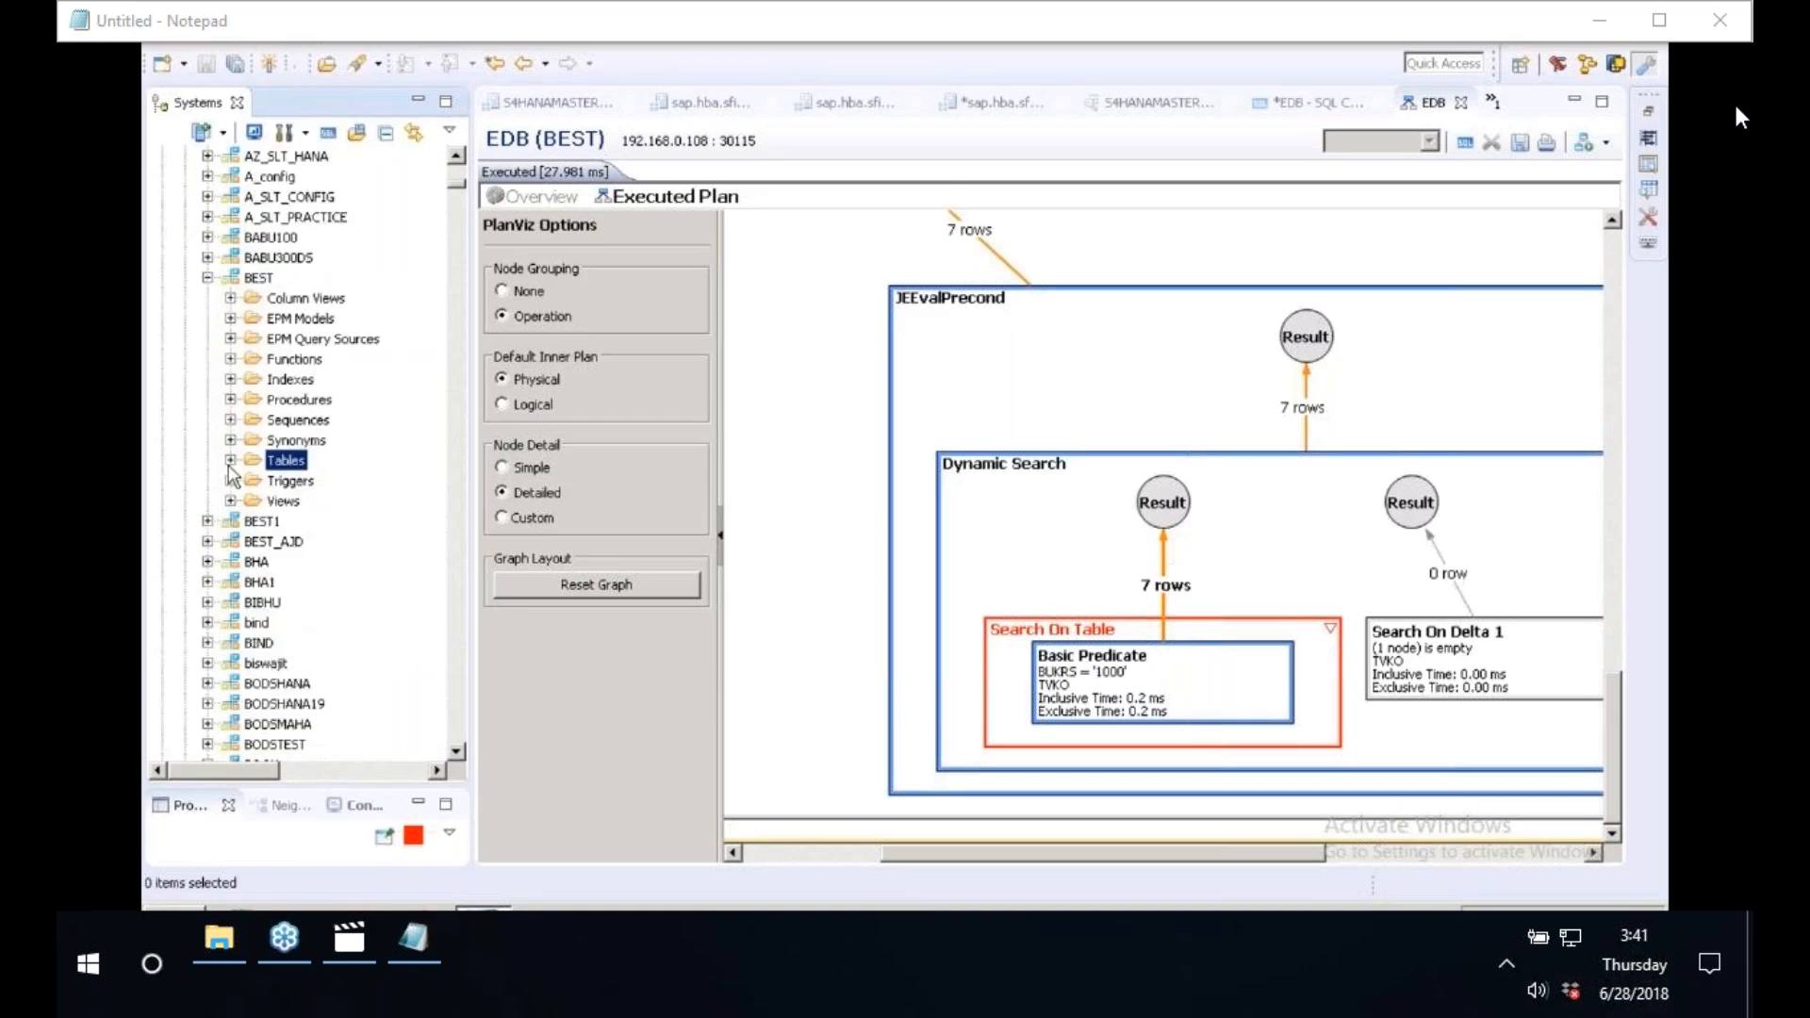
pyautogui.doubleClick(290, 462)
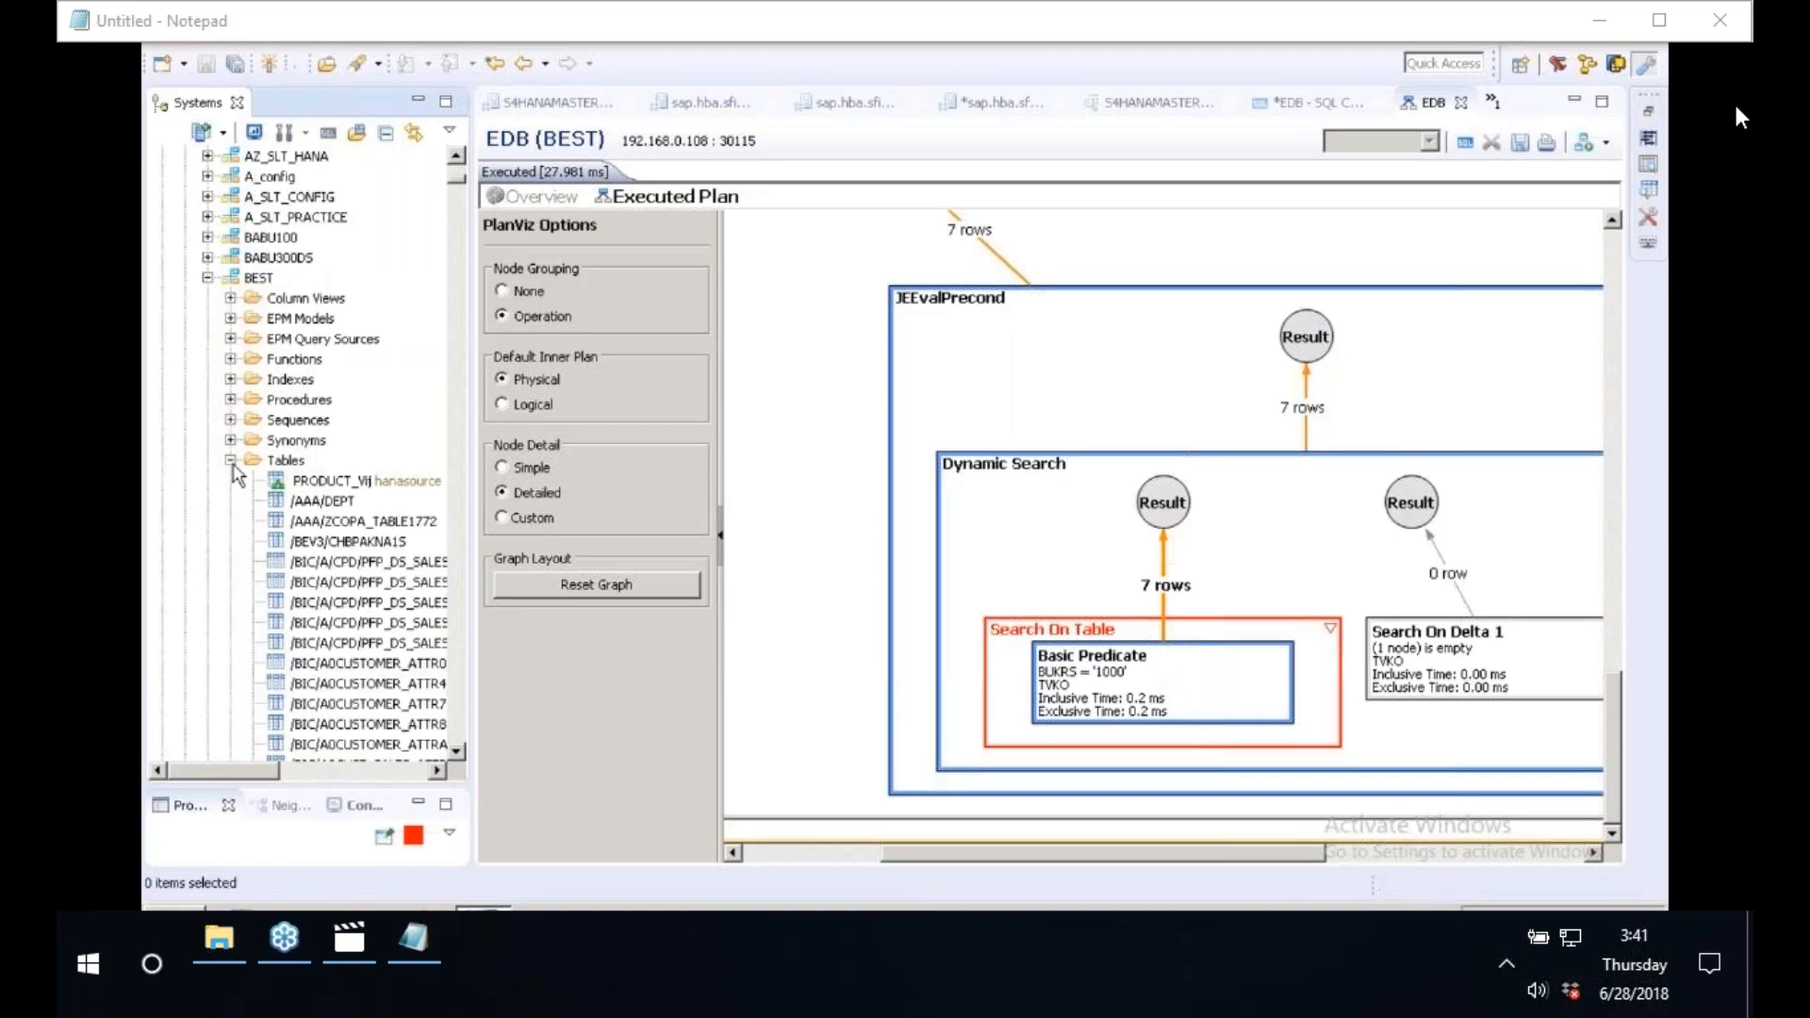
# - Filter the BEST schema's tables by the pattern TVKO, matching the whole word only
pyautogui.rightClick(293, 464)
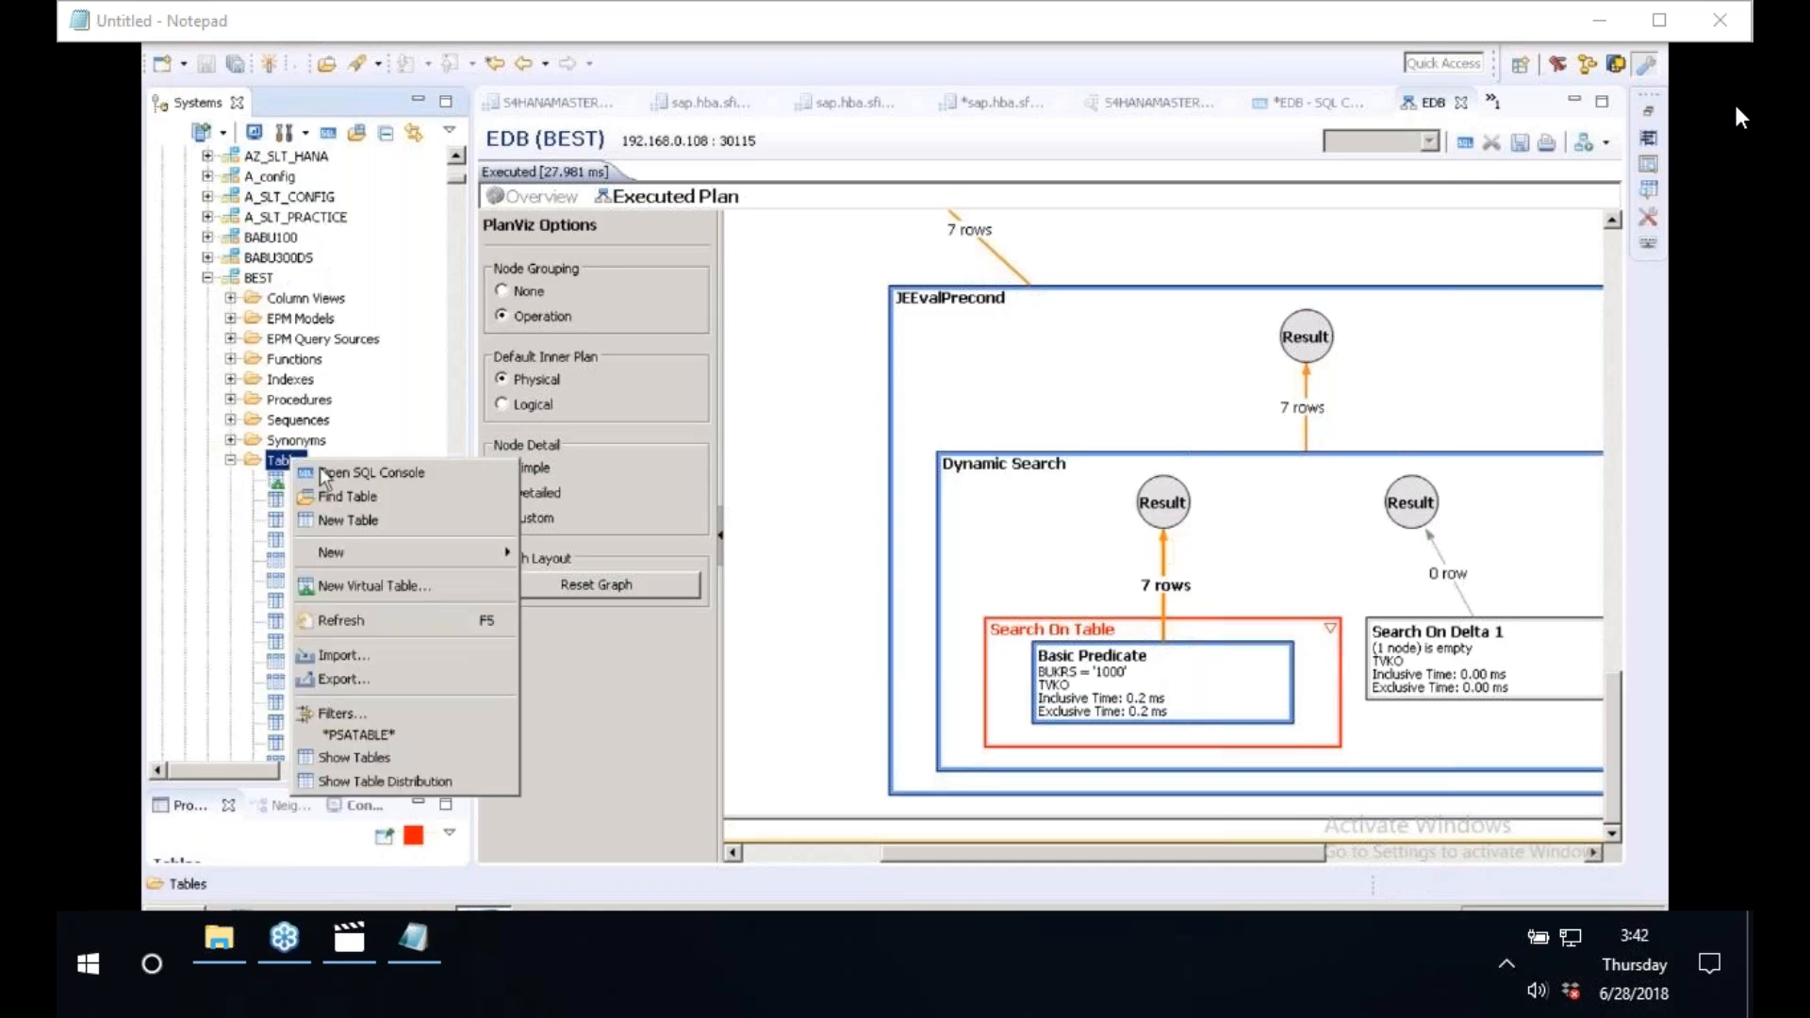
pyautogui.click(379, 714)
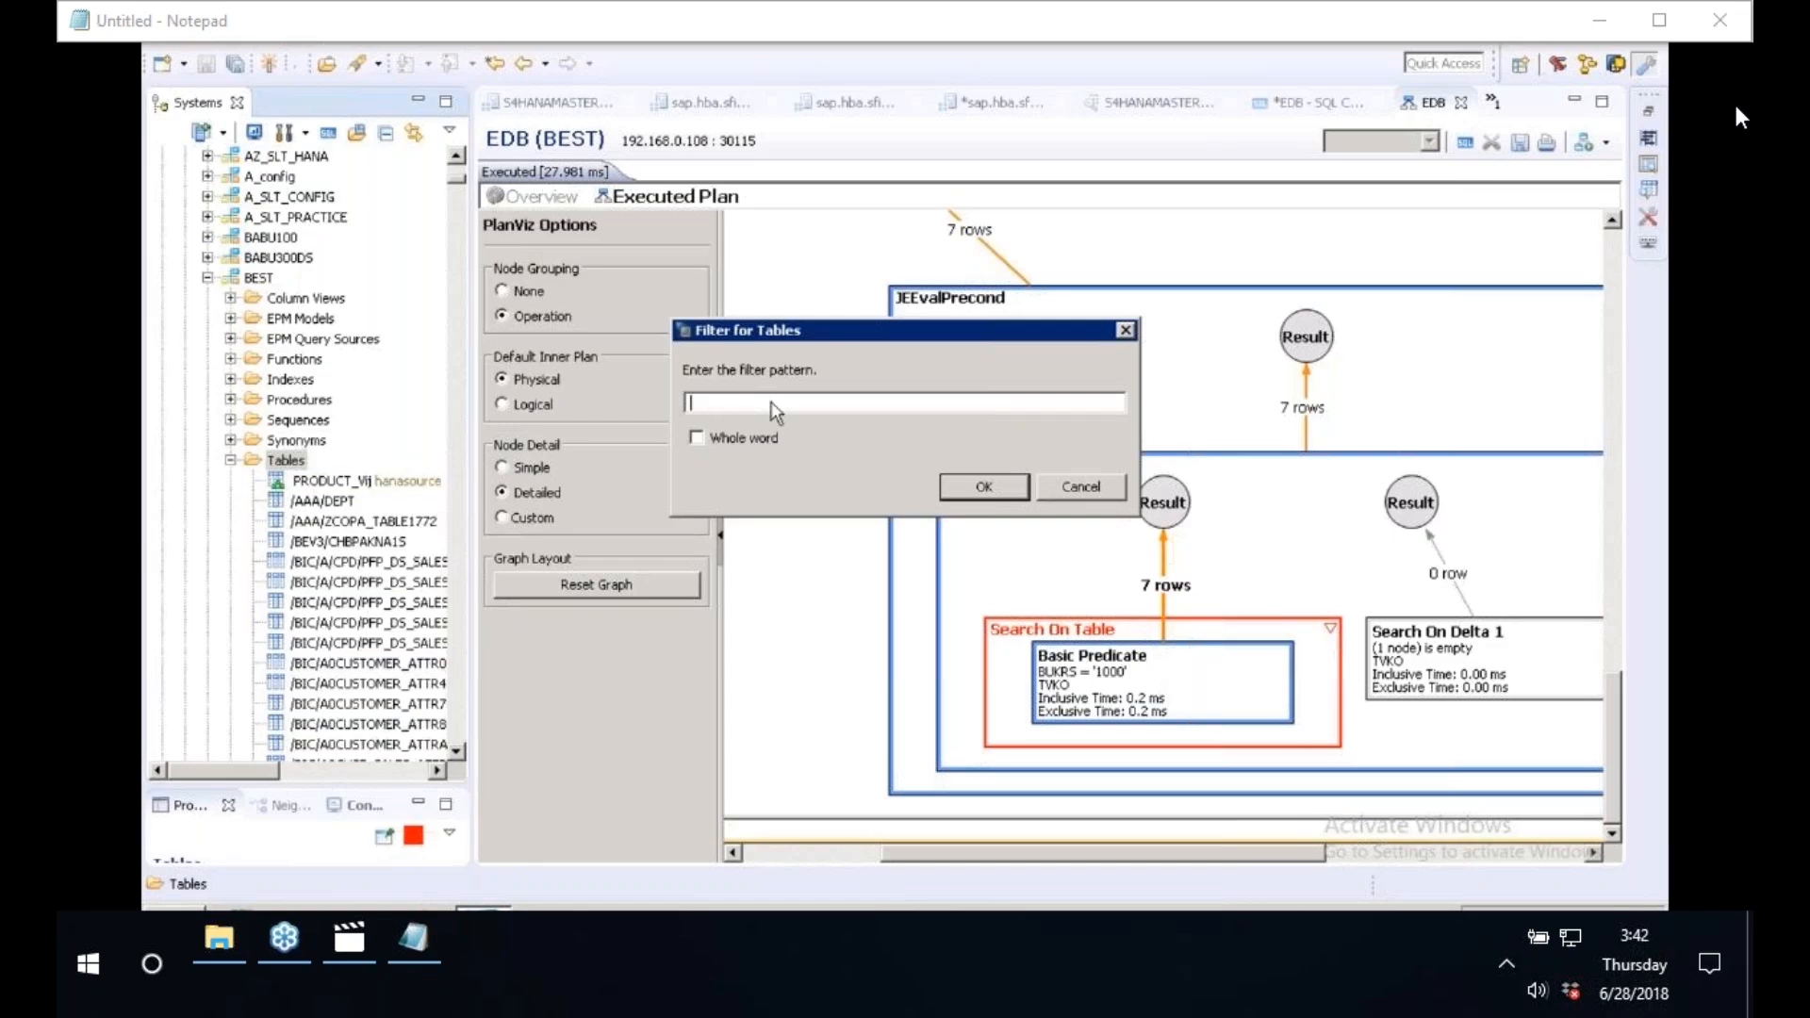
pyautogui.write('TVKOT')
pyautogui.press('BackSpace')
pyautogui.click(697, 437)
pyautogui.click(980, 487)
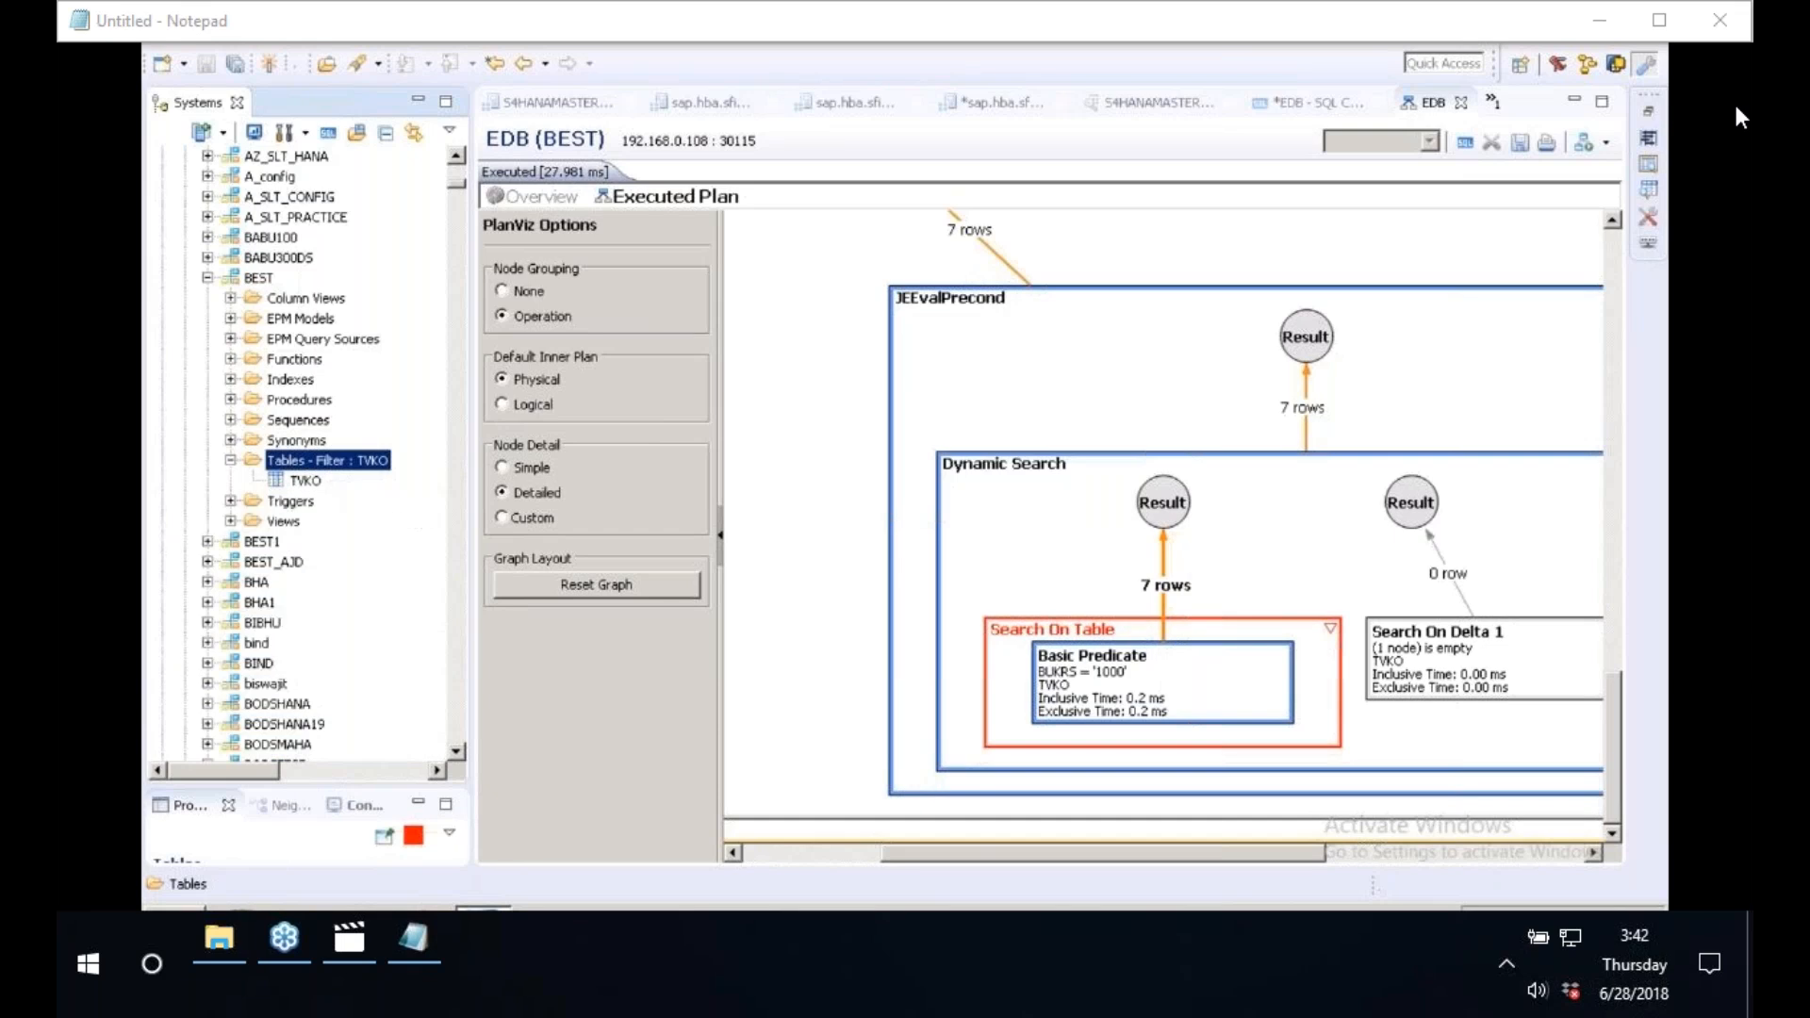
# - Open the TVKO table definition and examine its runtime information, including main and delta storage sizes per column
pyautogui.click(307, 482)
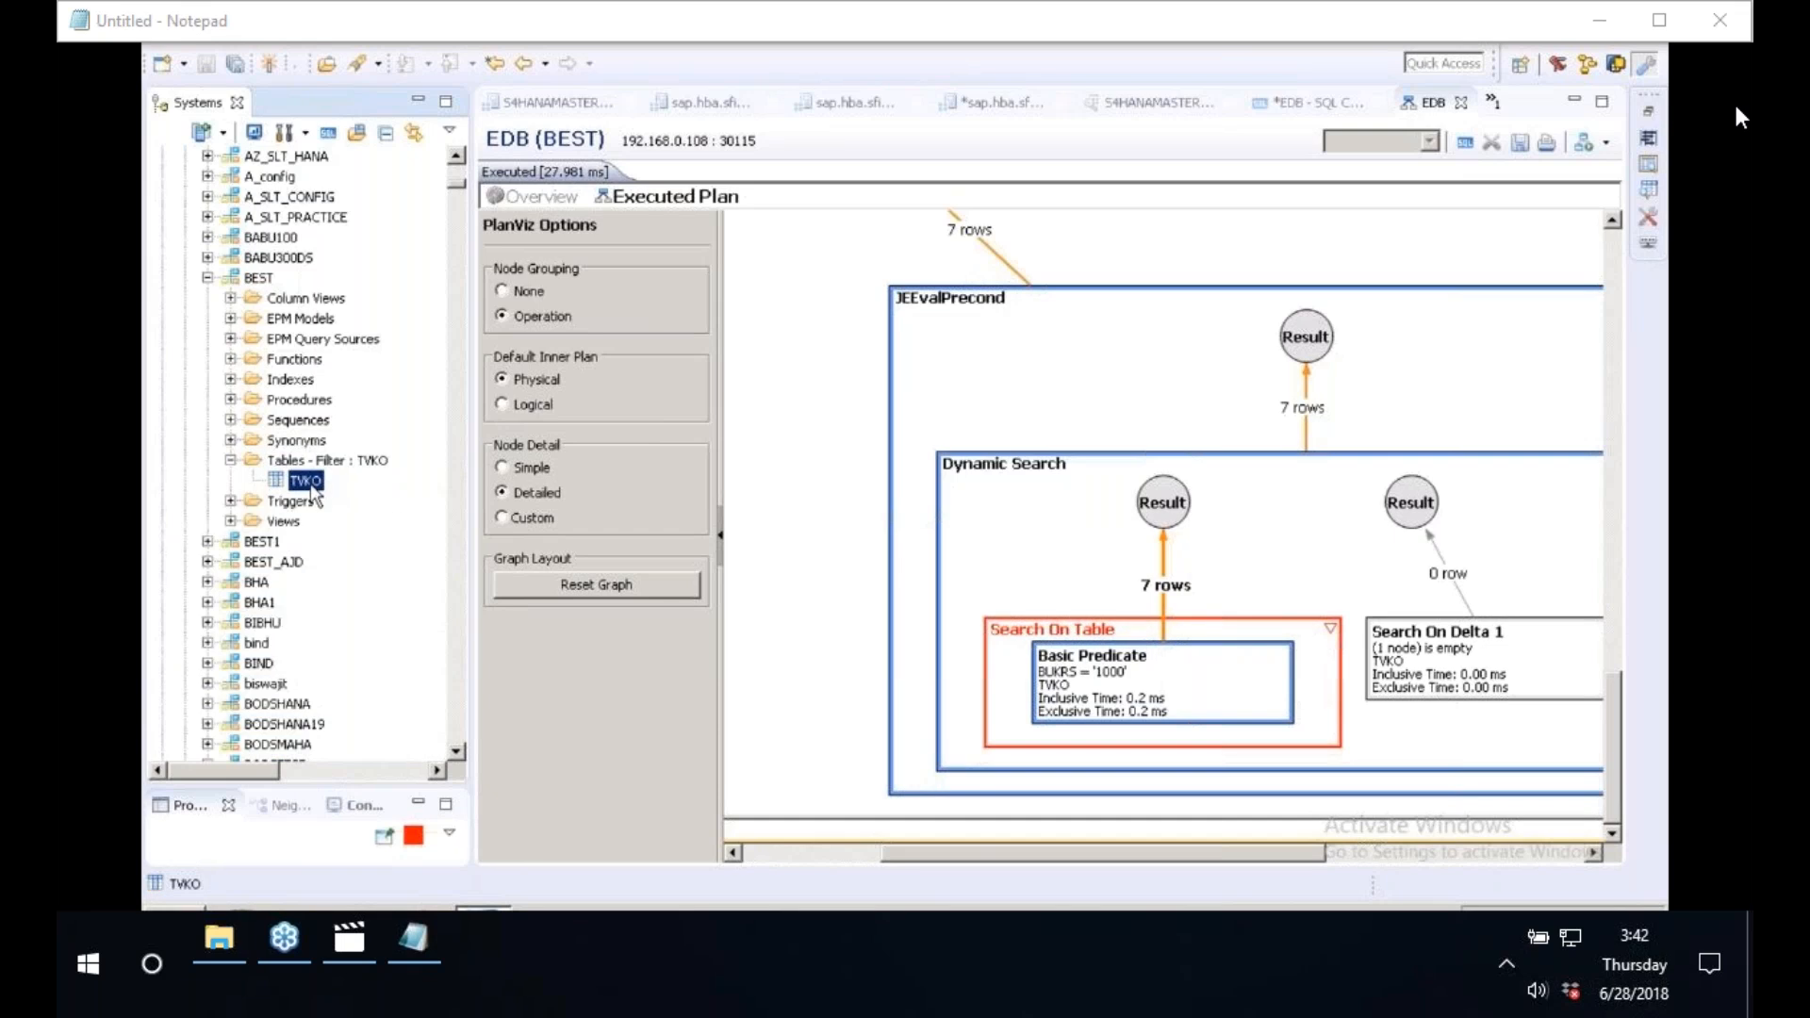
pyautogui.doubleClick(312, 486)
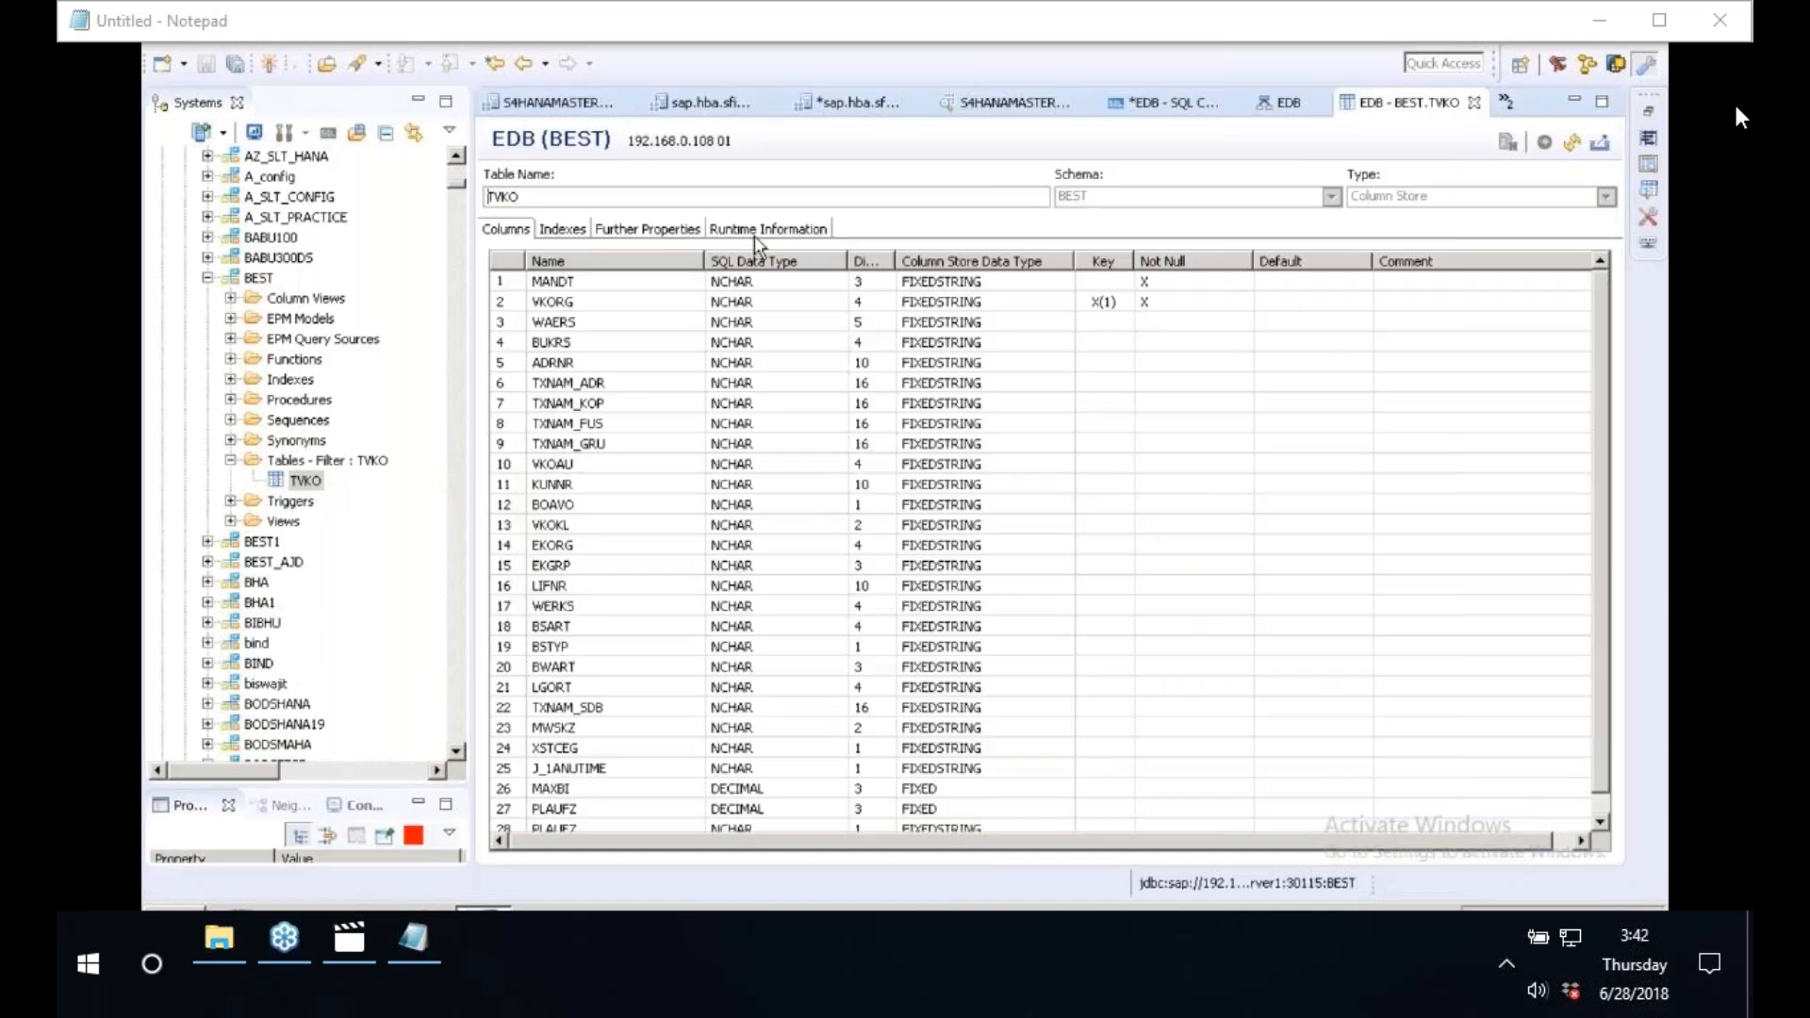
pyautogui.click(754, 233)
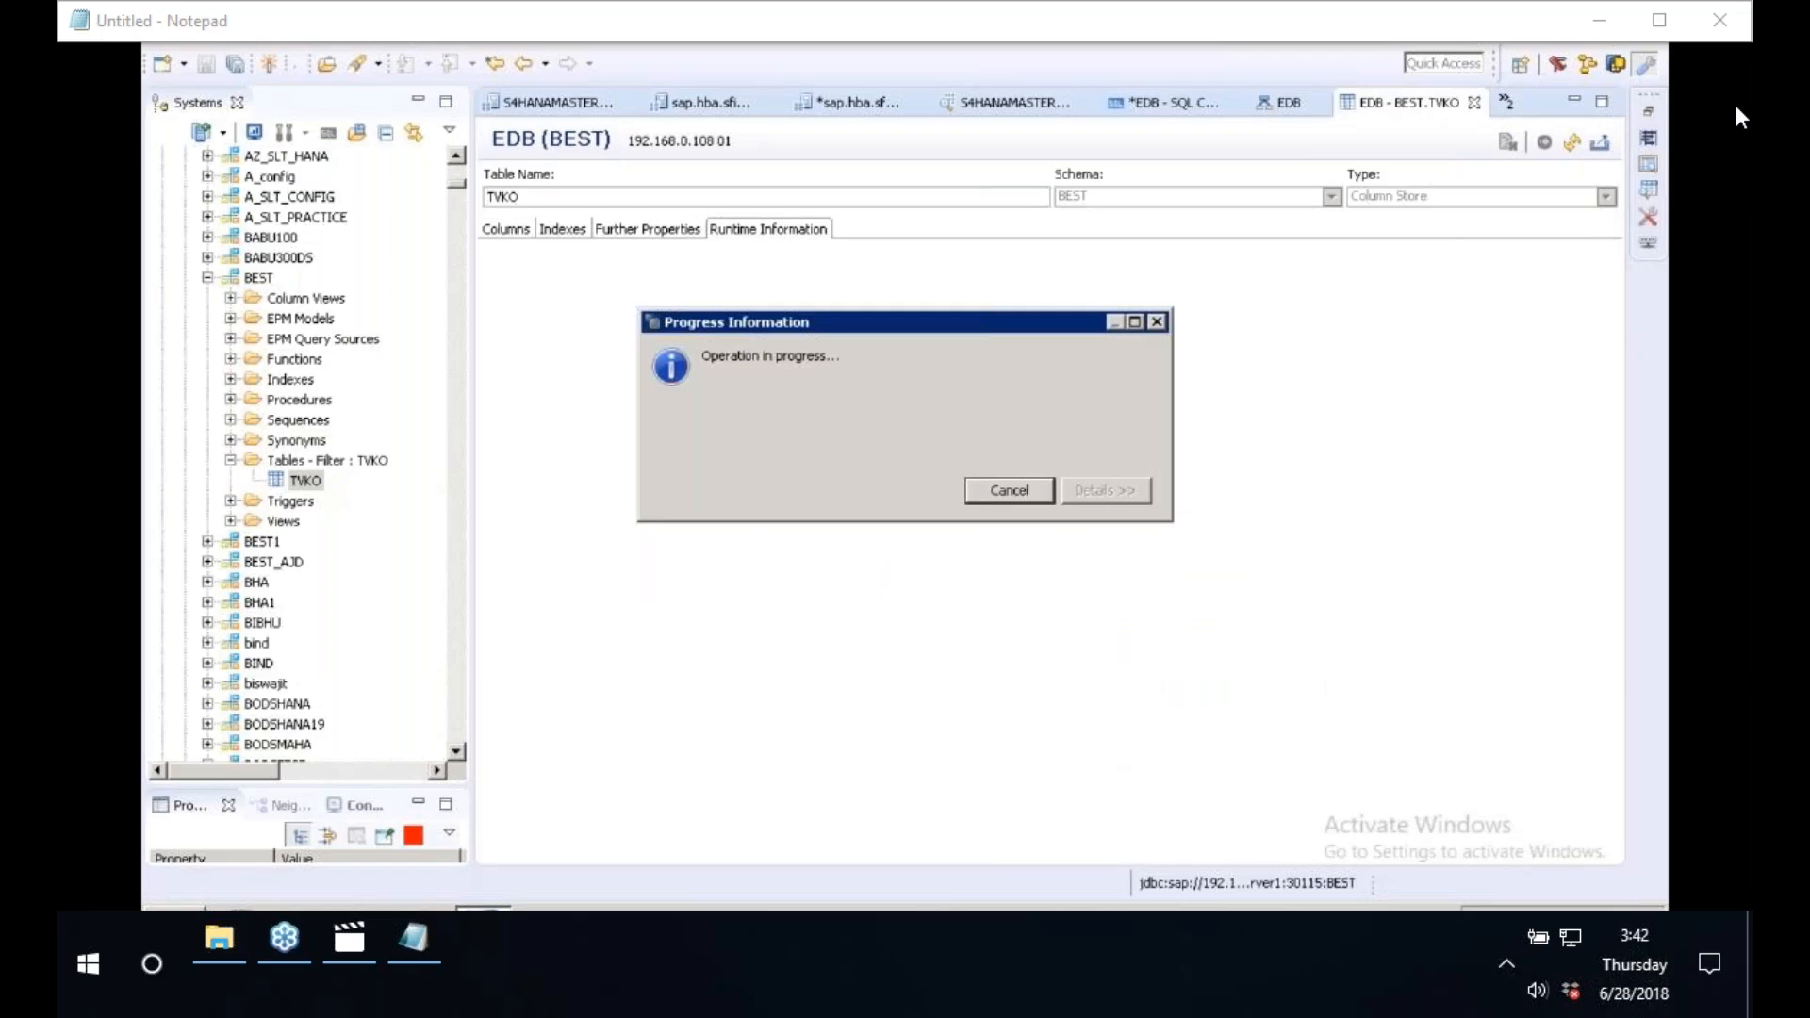
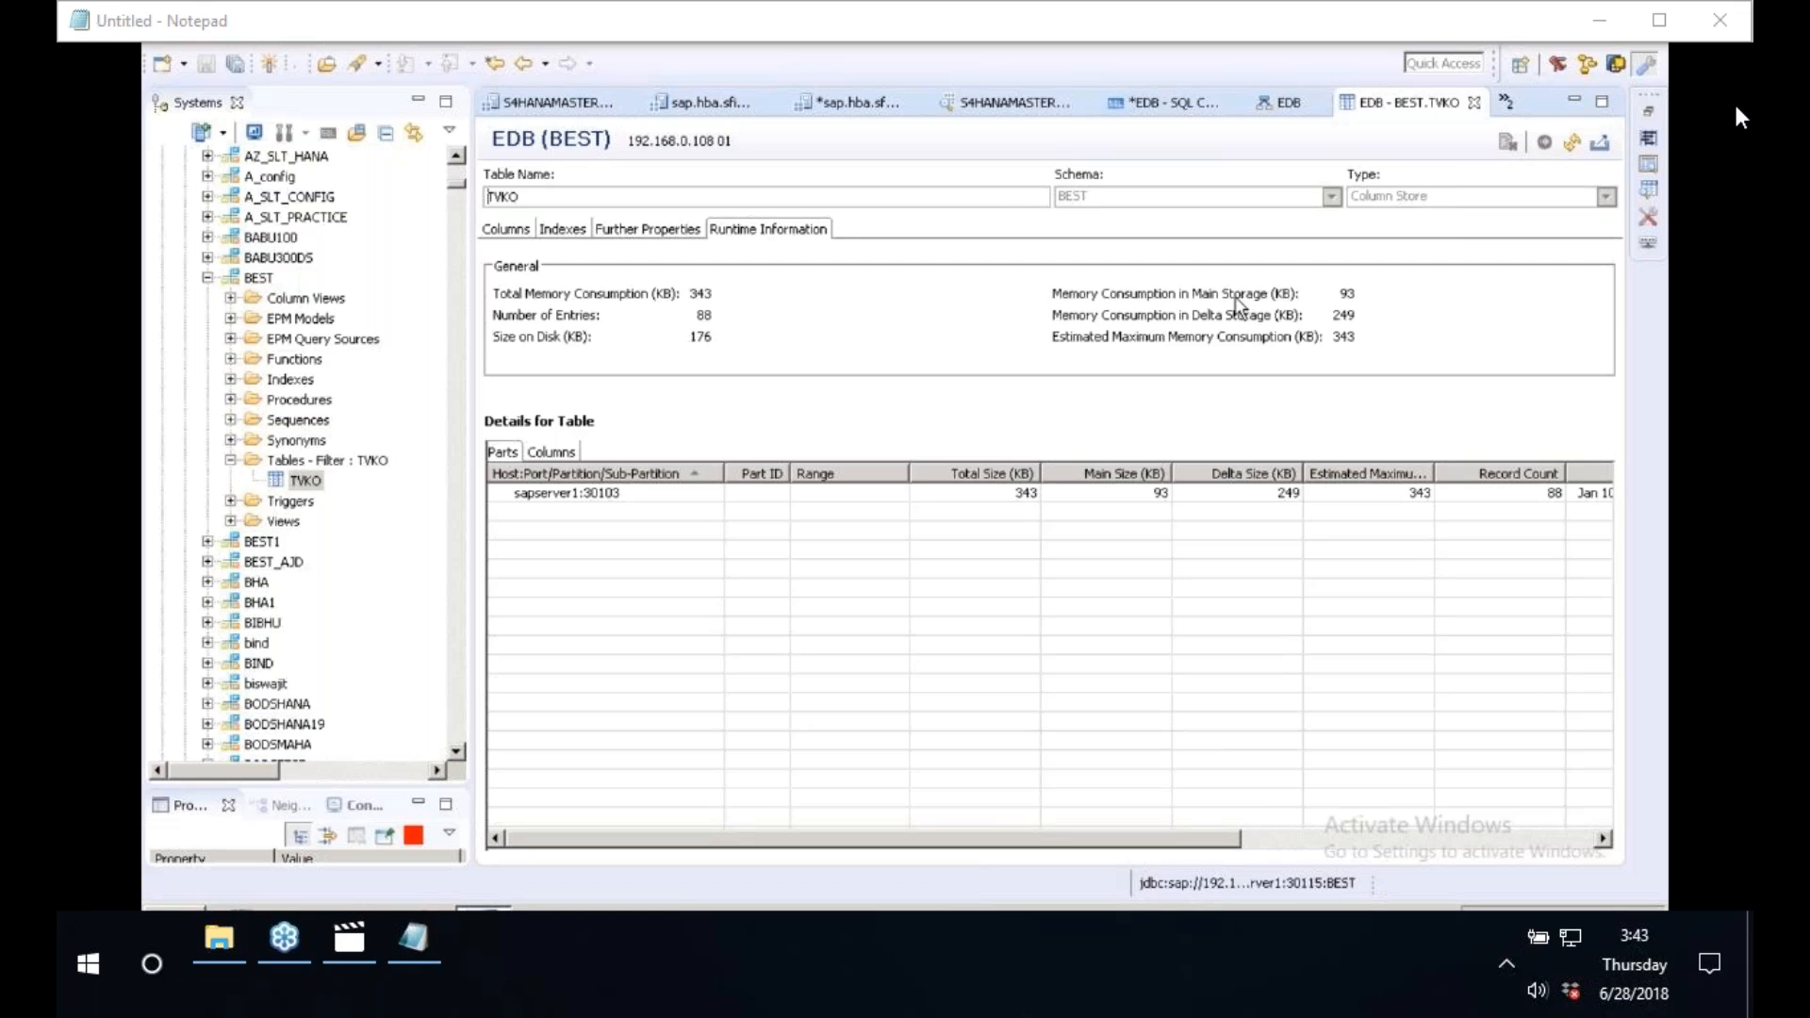
pyautogui.click(551, 453)
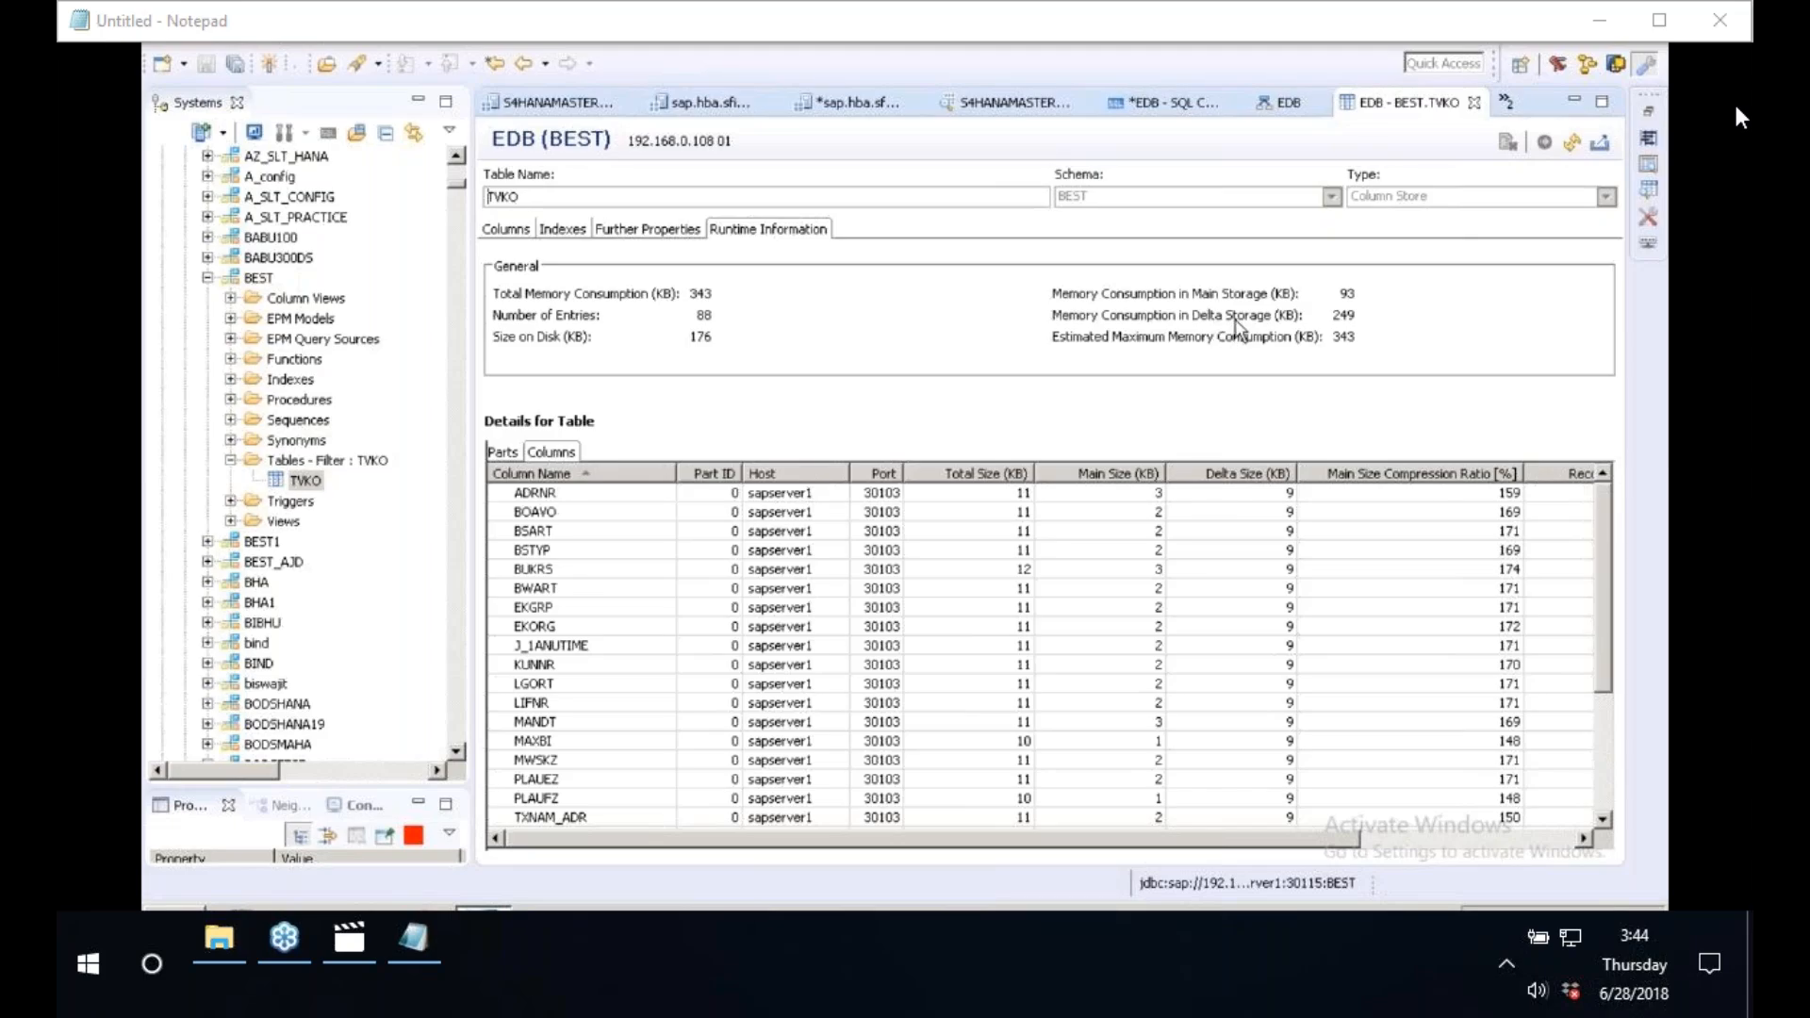
# - Return to the executed plan and trace the flow from the TVKO predicate through the T001 and TVKO reduction phase to the result
pyautogui.click(1281, 106)
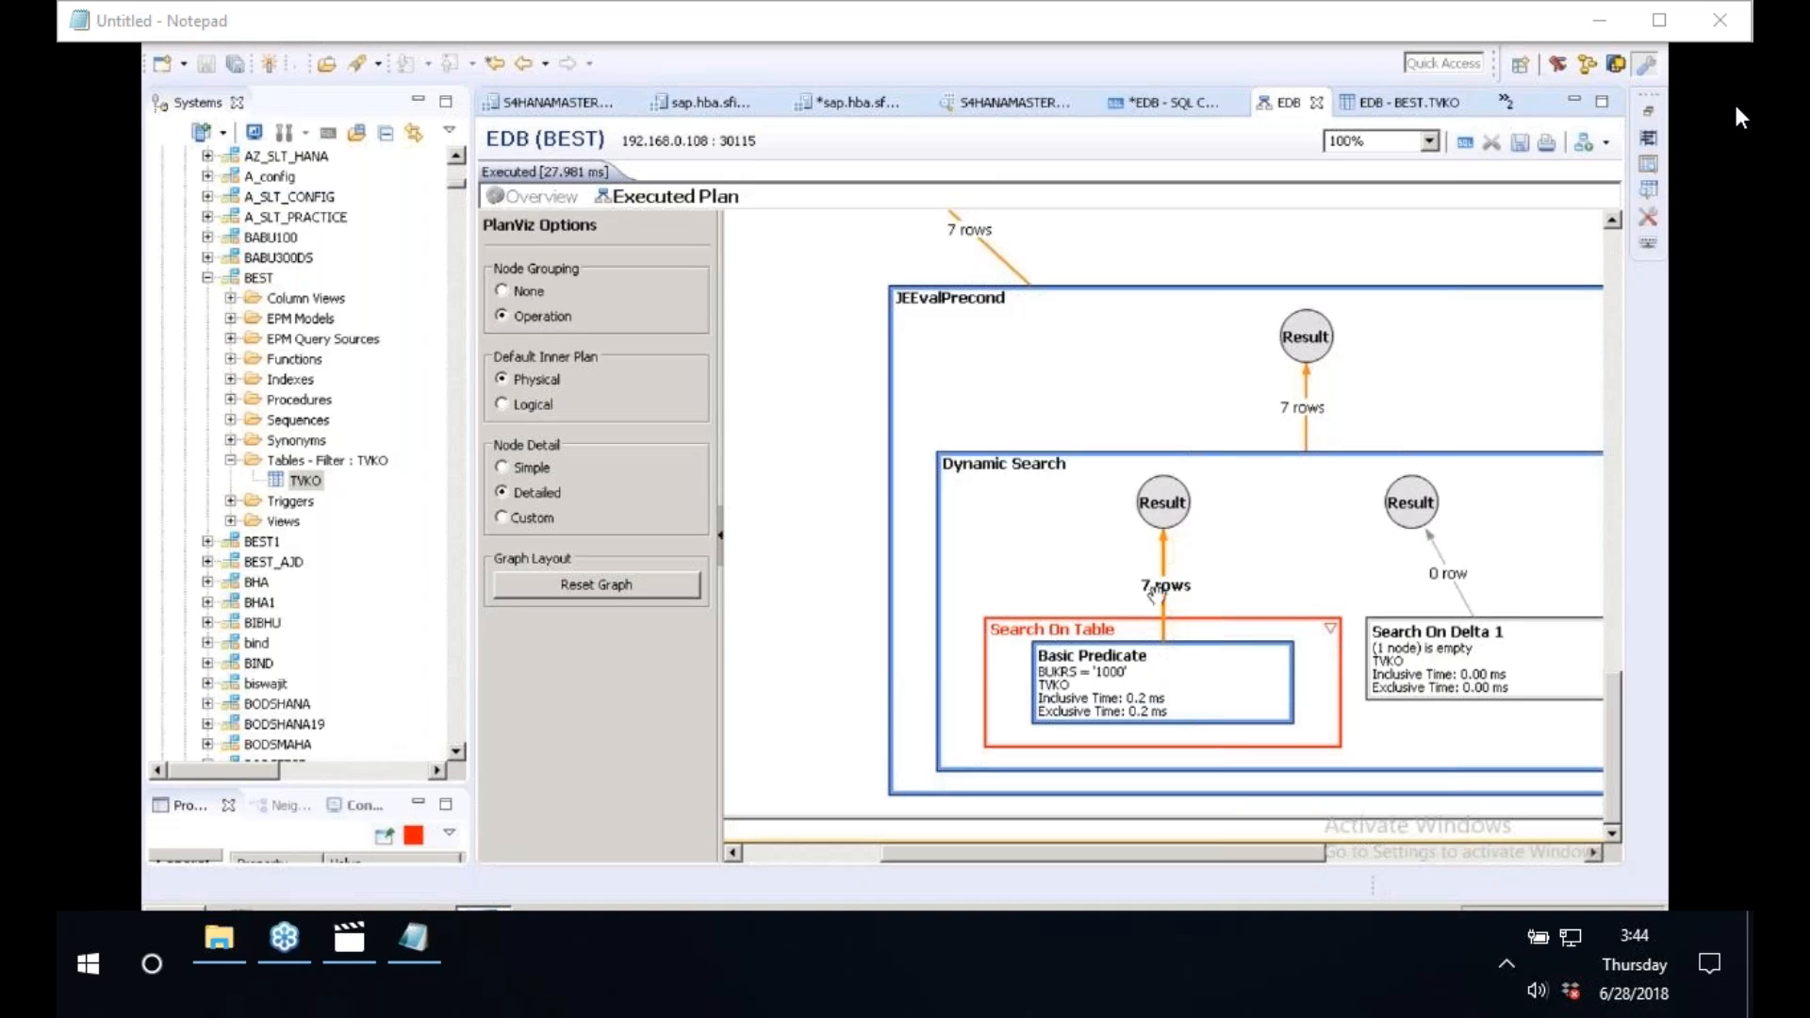
pyautogui.moveTo(1187, 673)
pyautogui.moveTo(1608, 772); pyautogui.dragTo(1608, 711)
pyautogui.moveTo(1273, 856); pyautogui.dragTo(1128, 856)
pyautogui.moveTo(1031, 381)
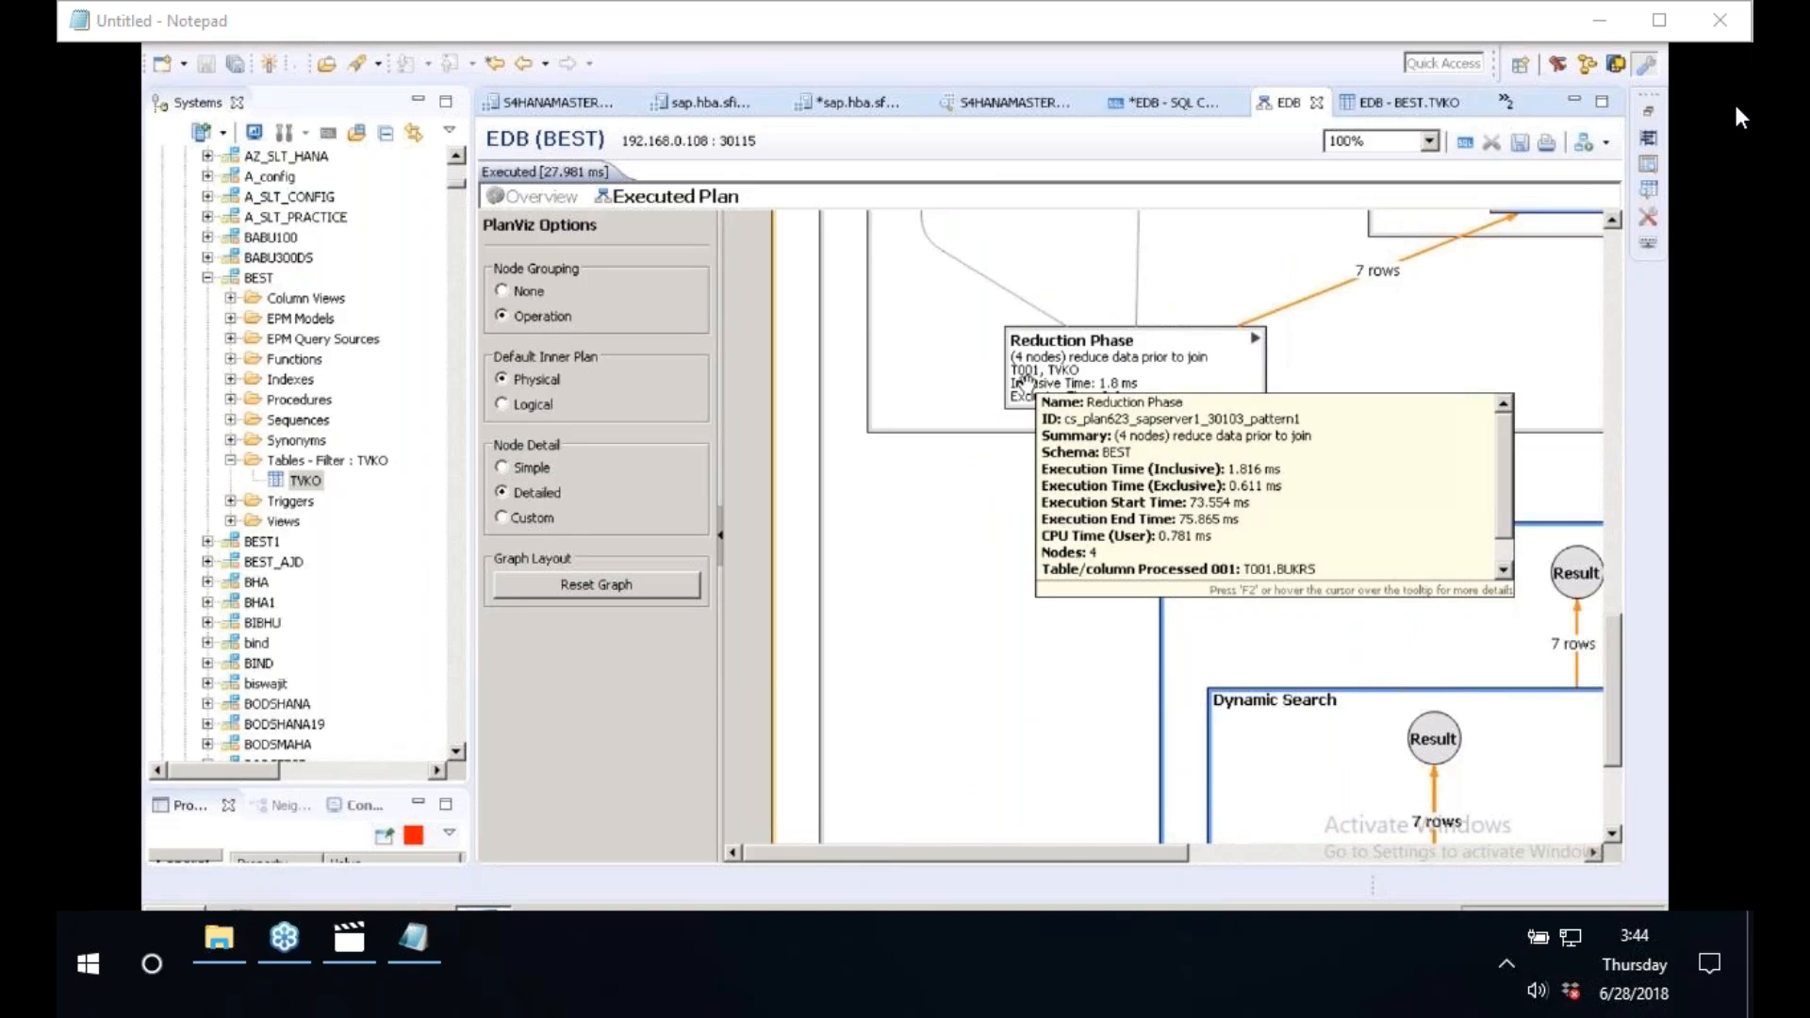
pyautogui.moveTo(1618, 667); pyautogui.dragTo(1604, 323)
pyautogui.moveTo(1139, 862); pyautogui.dragTo(1254, 859)
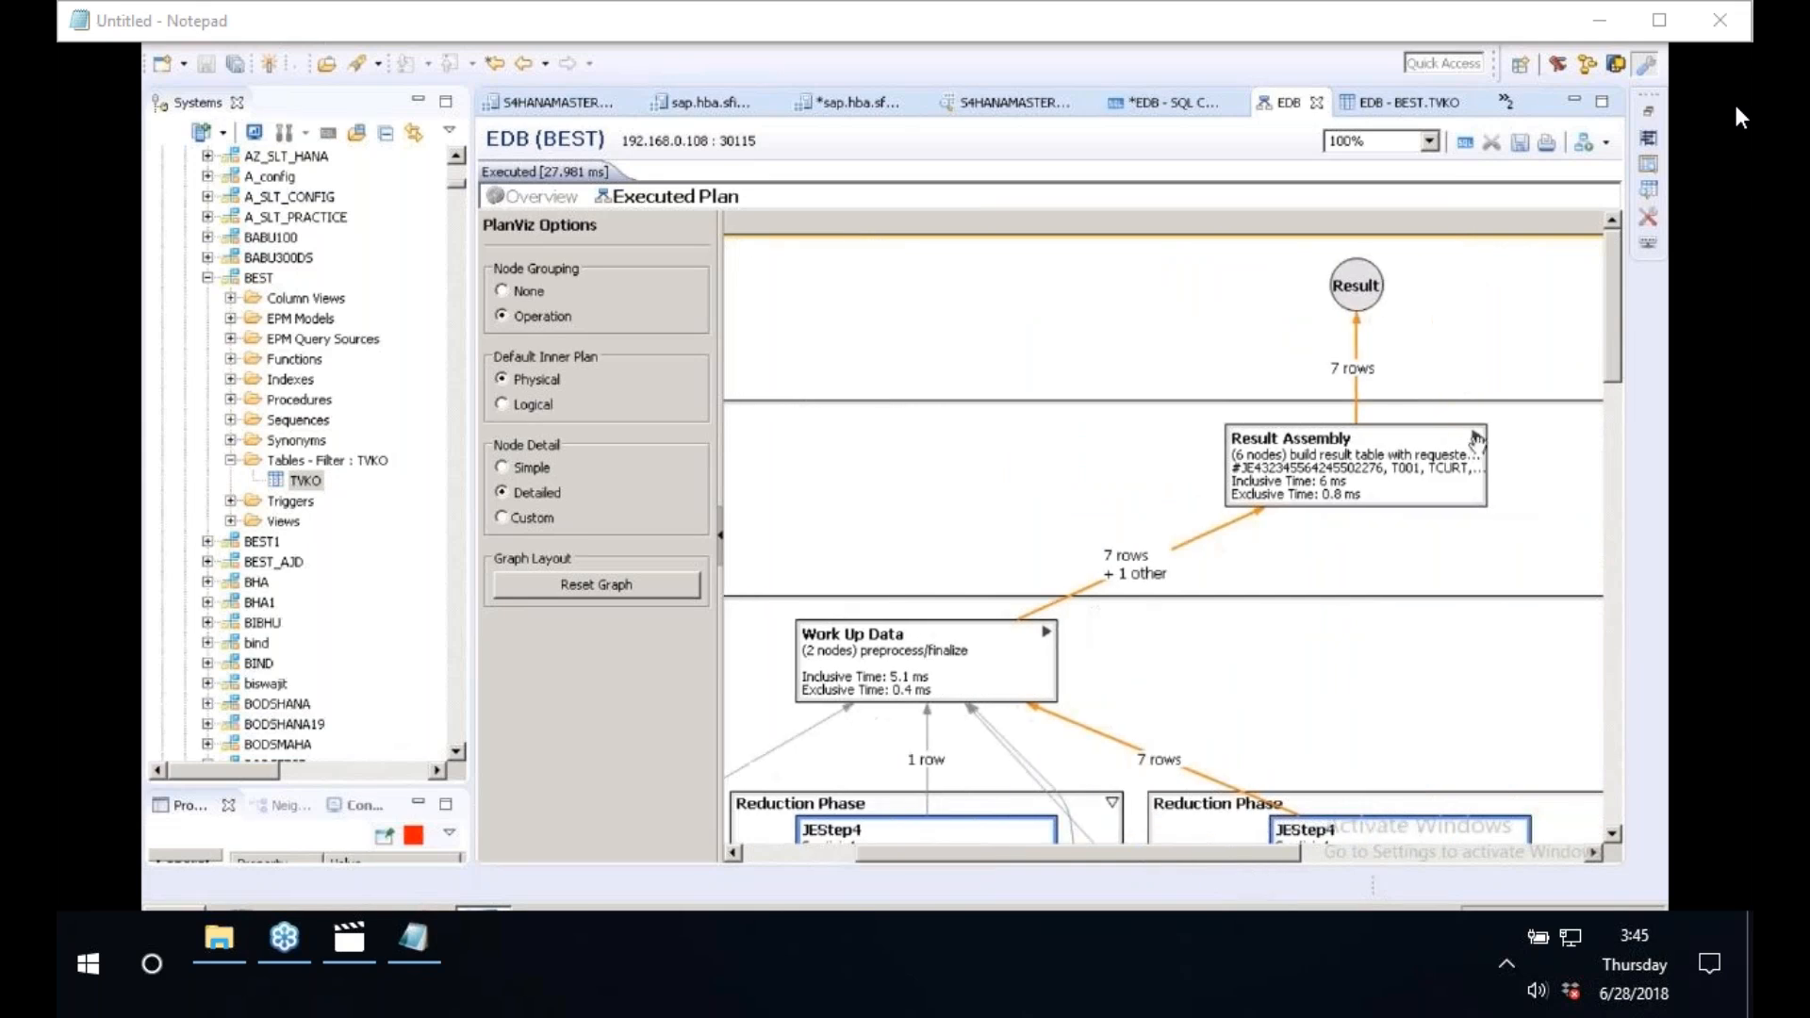
# - Expand the Result Assembly node and examine its JERequestedAttributes and JEAssembleResults operators
pyautogui.click(1476, 440)
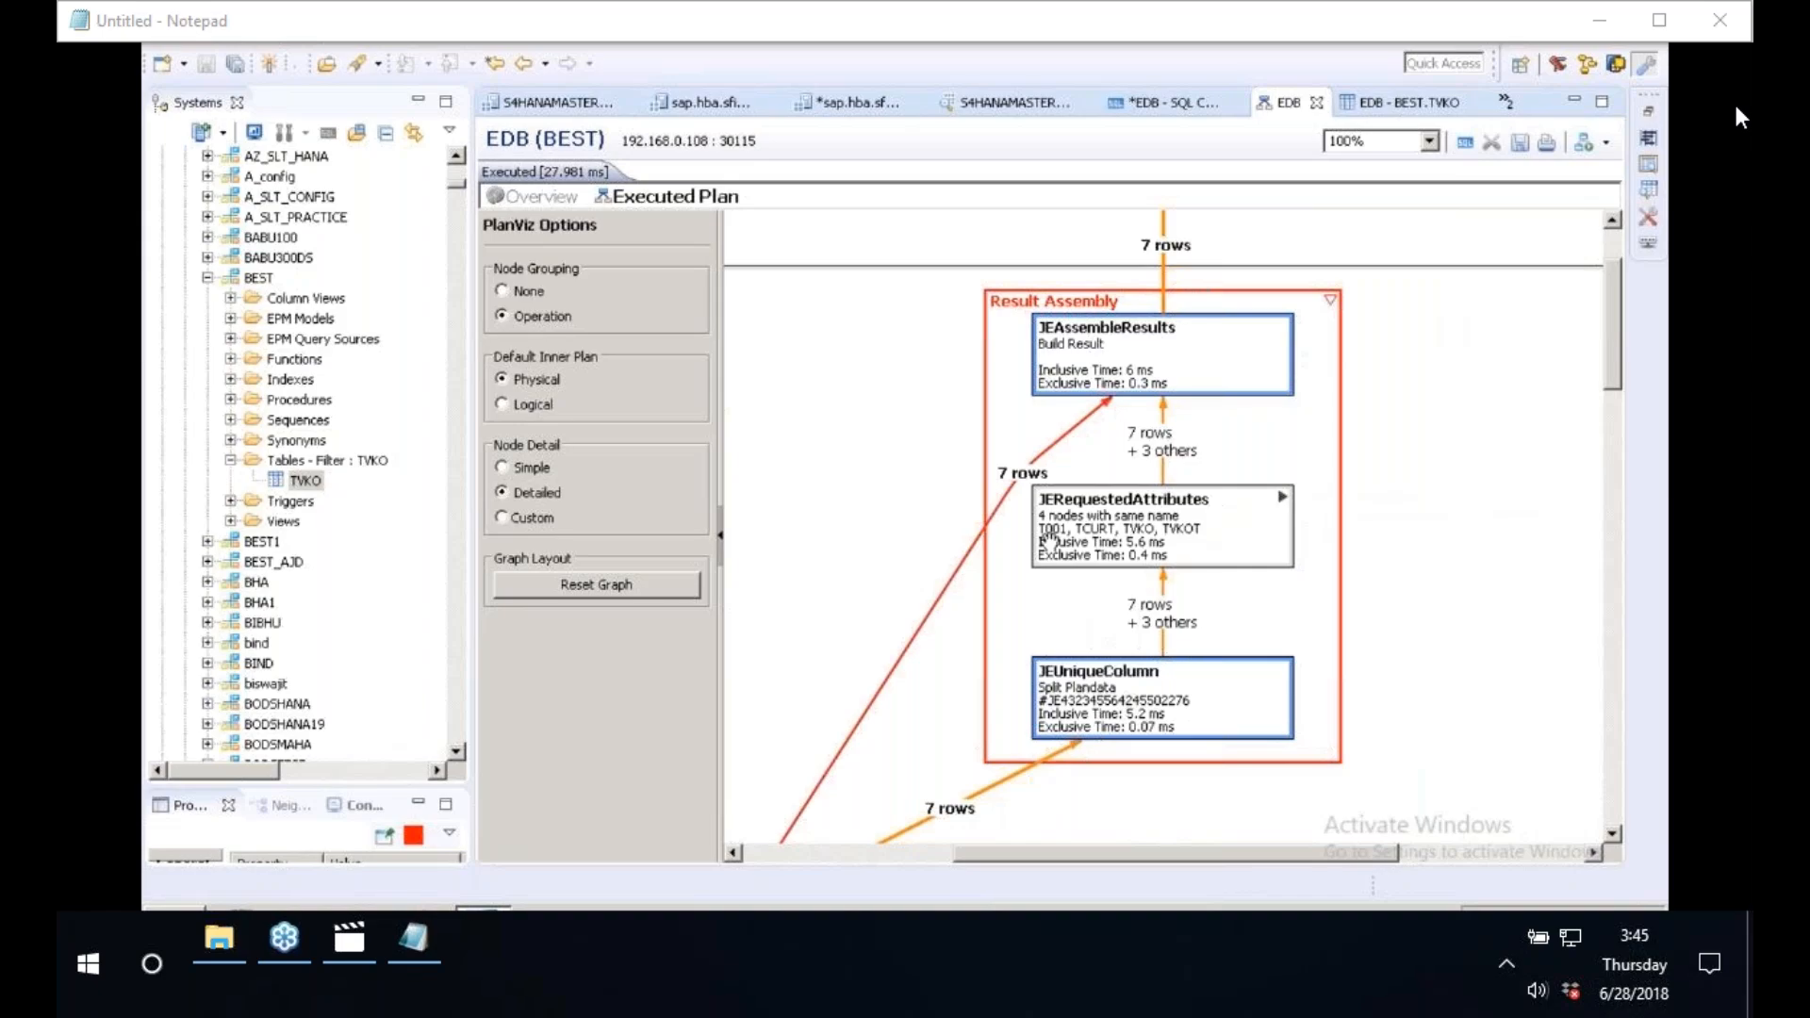
pyautogui.moveTo(1048, 539)
pyautogui.moveTo(1122, 544)
pyautogui.moveTo(1615, 336); pyautogui.dragTo(1615, 313)
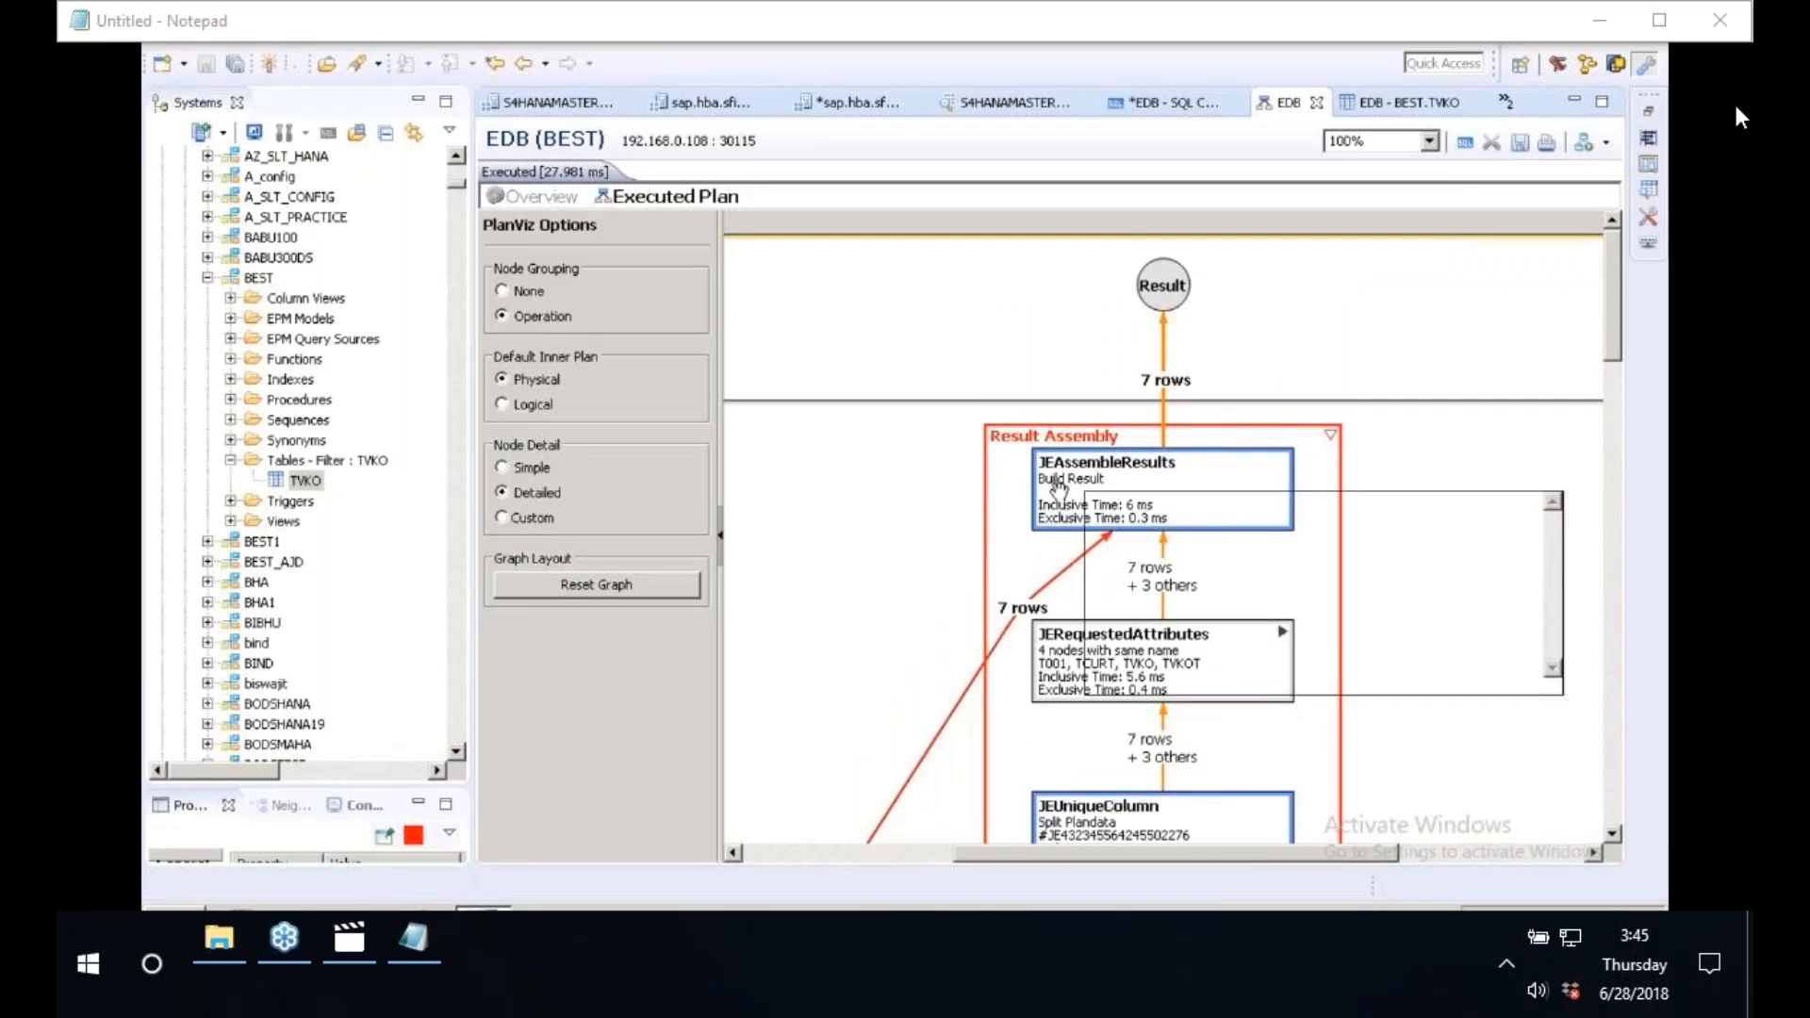
pyautogui.moveTo(1090, 487)
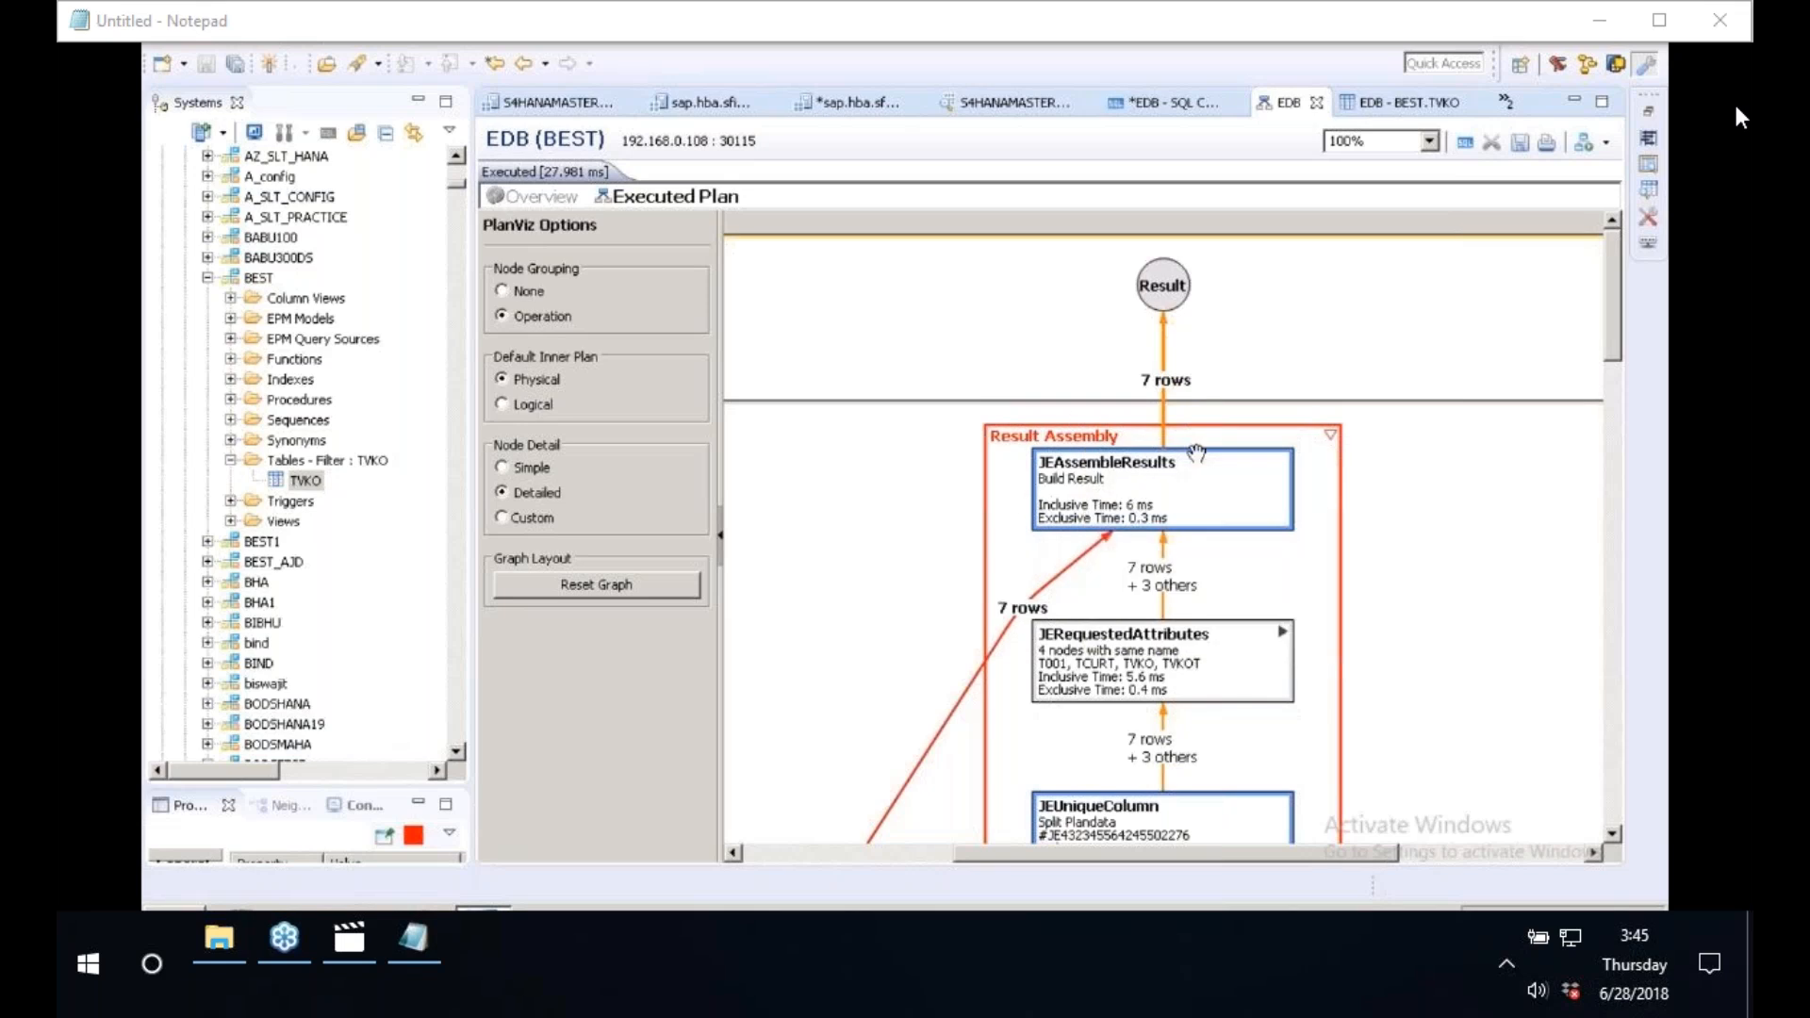
pyautogui.moveTo(1196, 453)
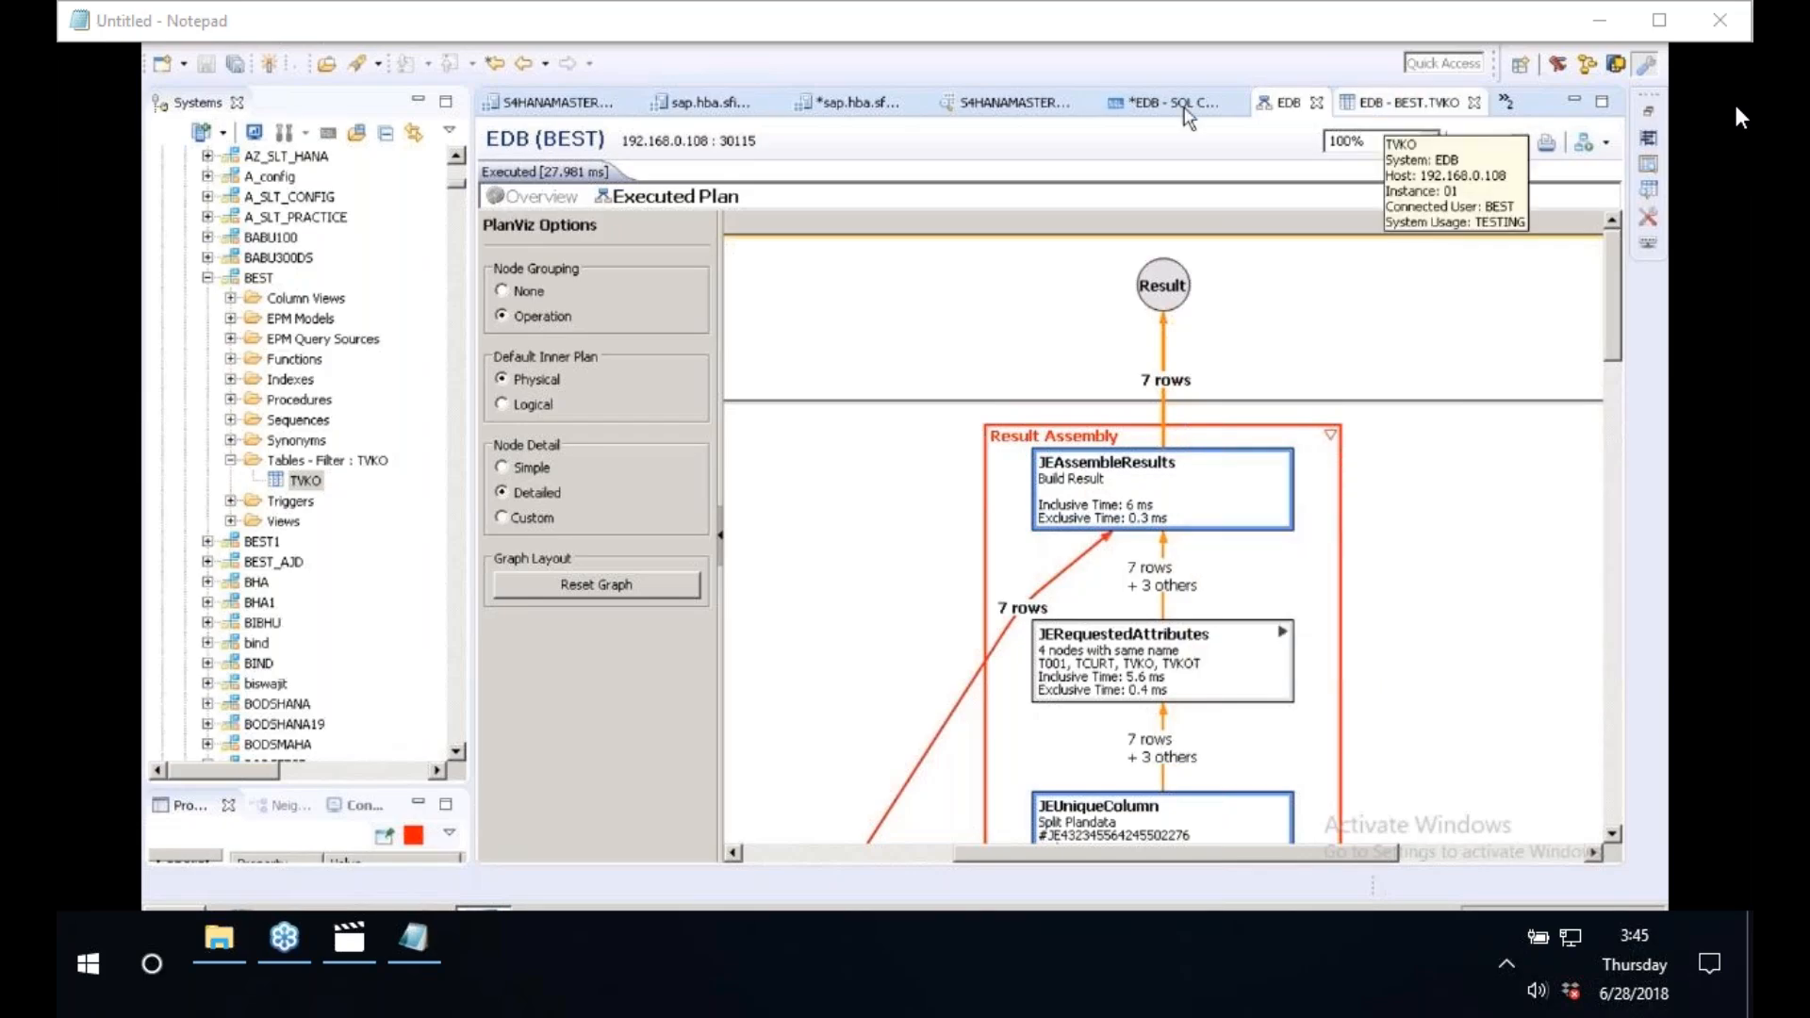
# - Return to the CV_COMPANYCODE data preview and open the log entry details of the generated SQL for the BUKRS 1000 query
pyautogui.click(993, 108)
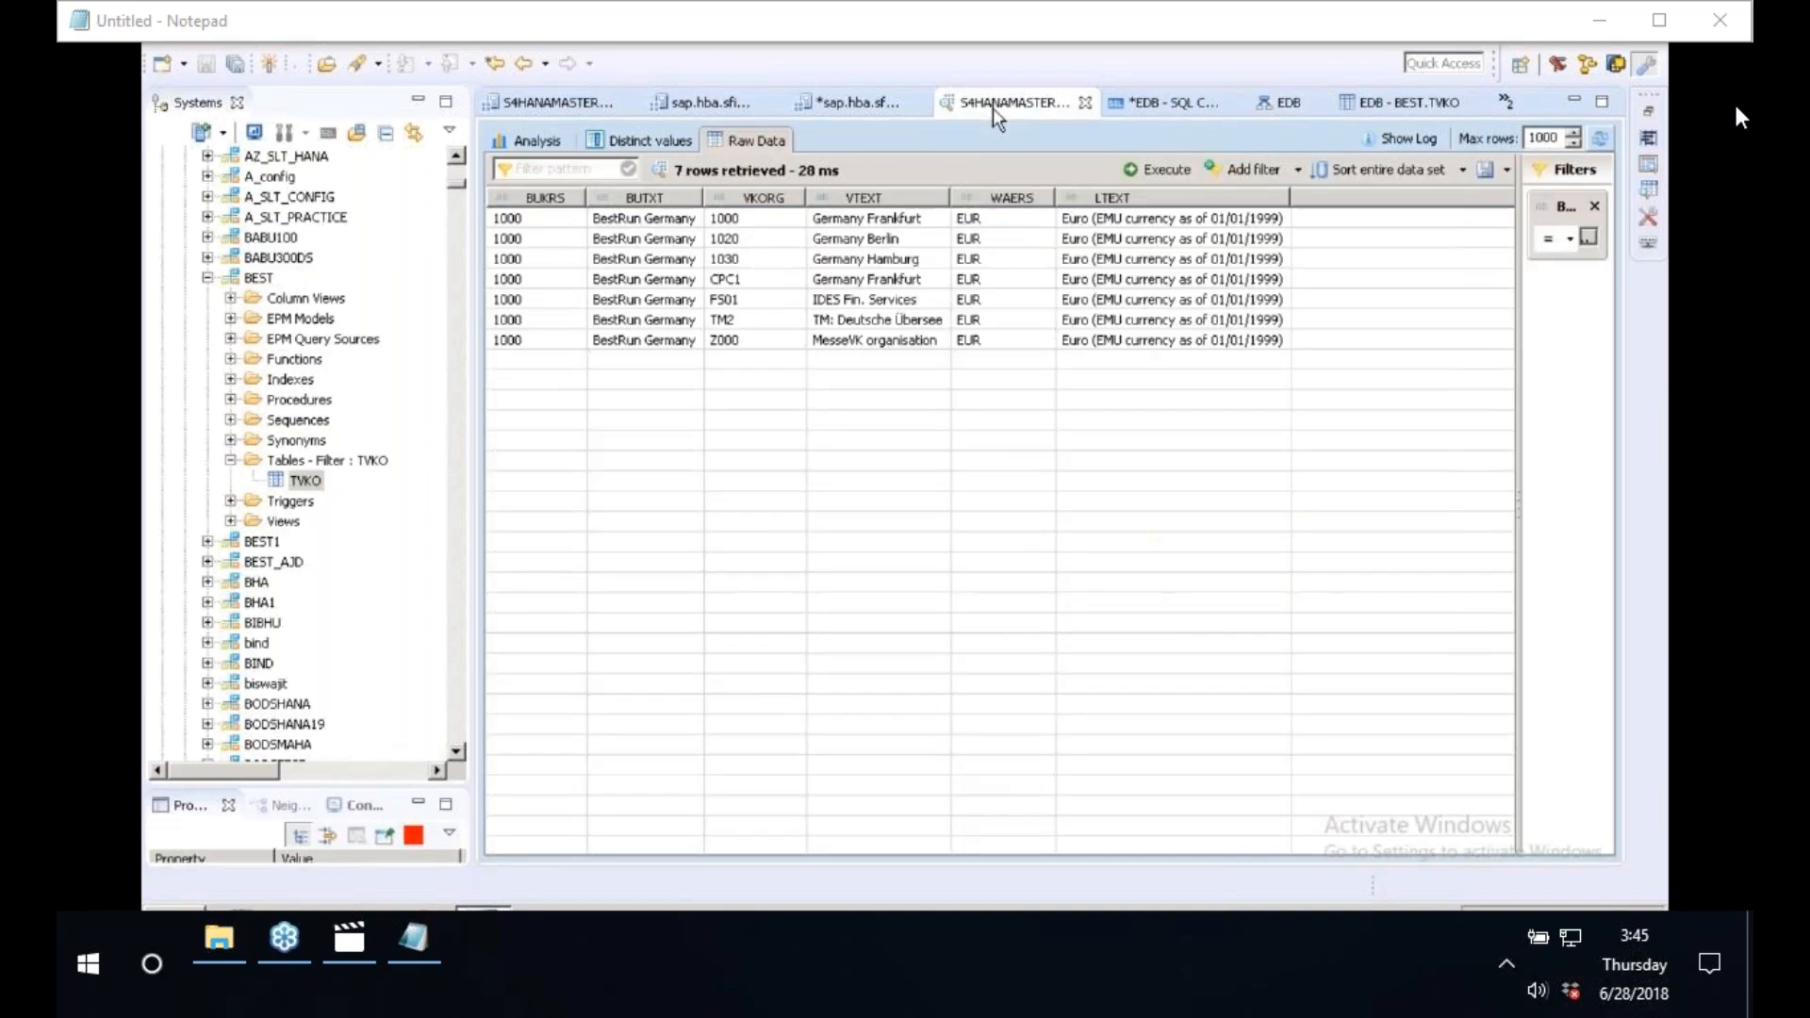
pyautogui.click(1291, 105)
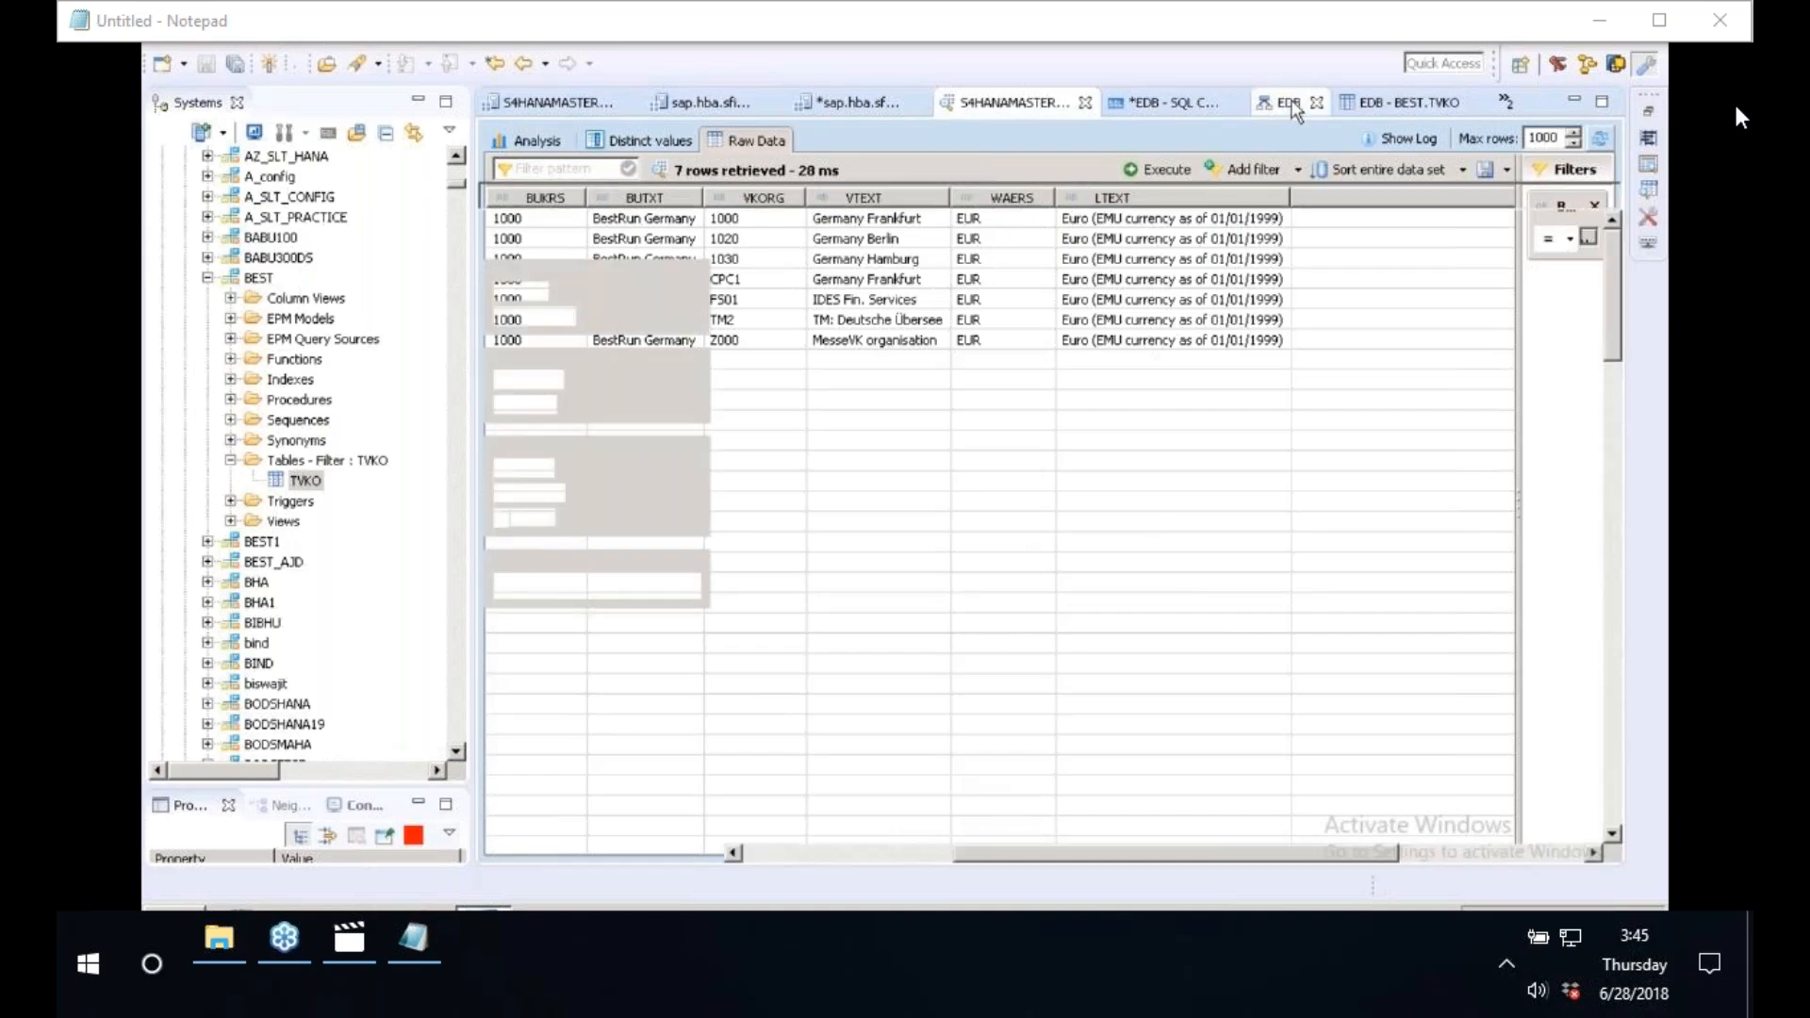
pyautogui.click(1012, 106)
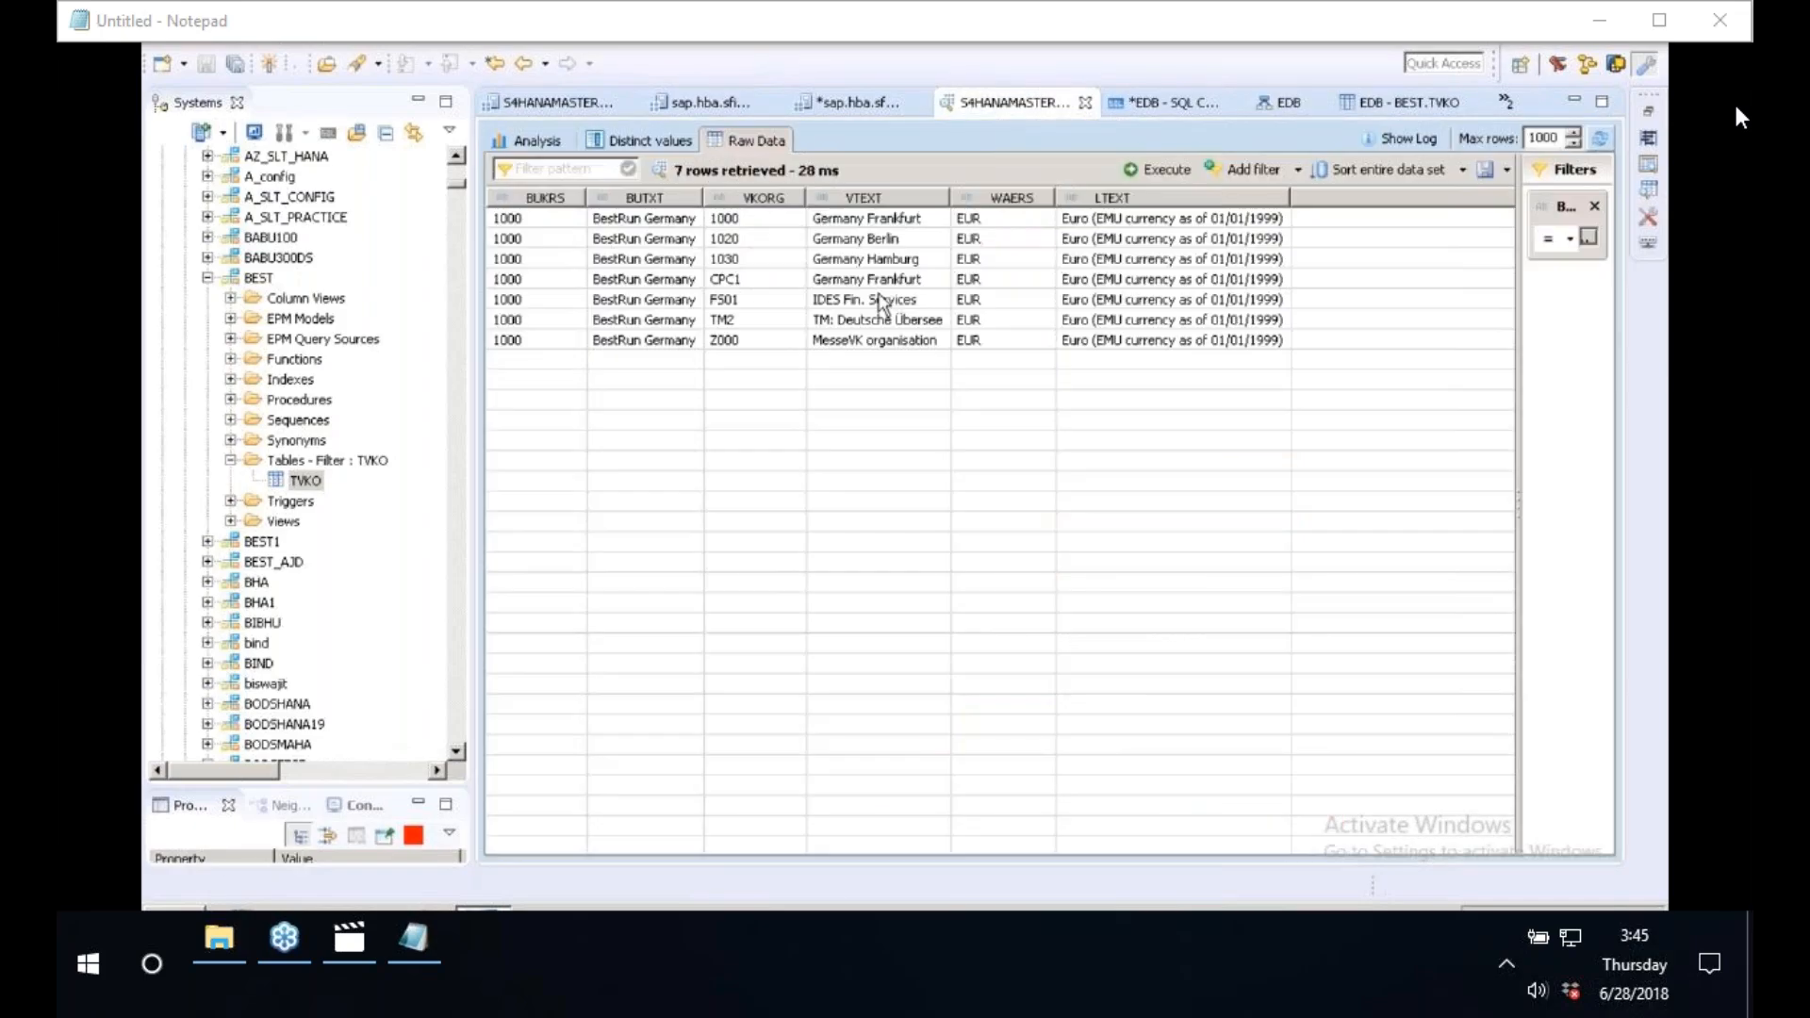
pyautogui.click(1410, 139)
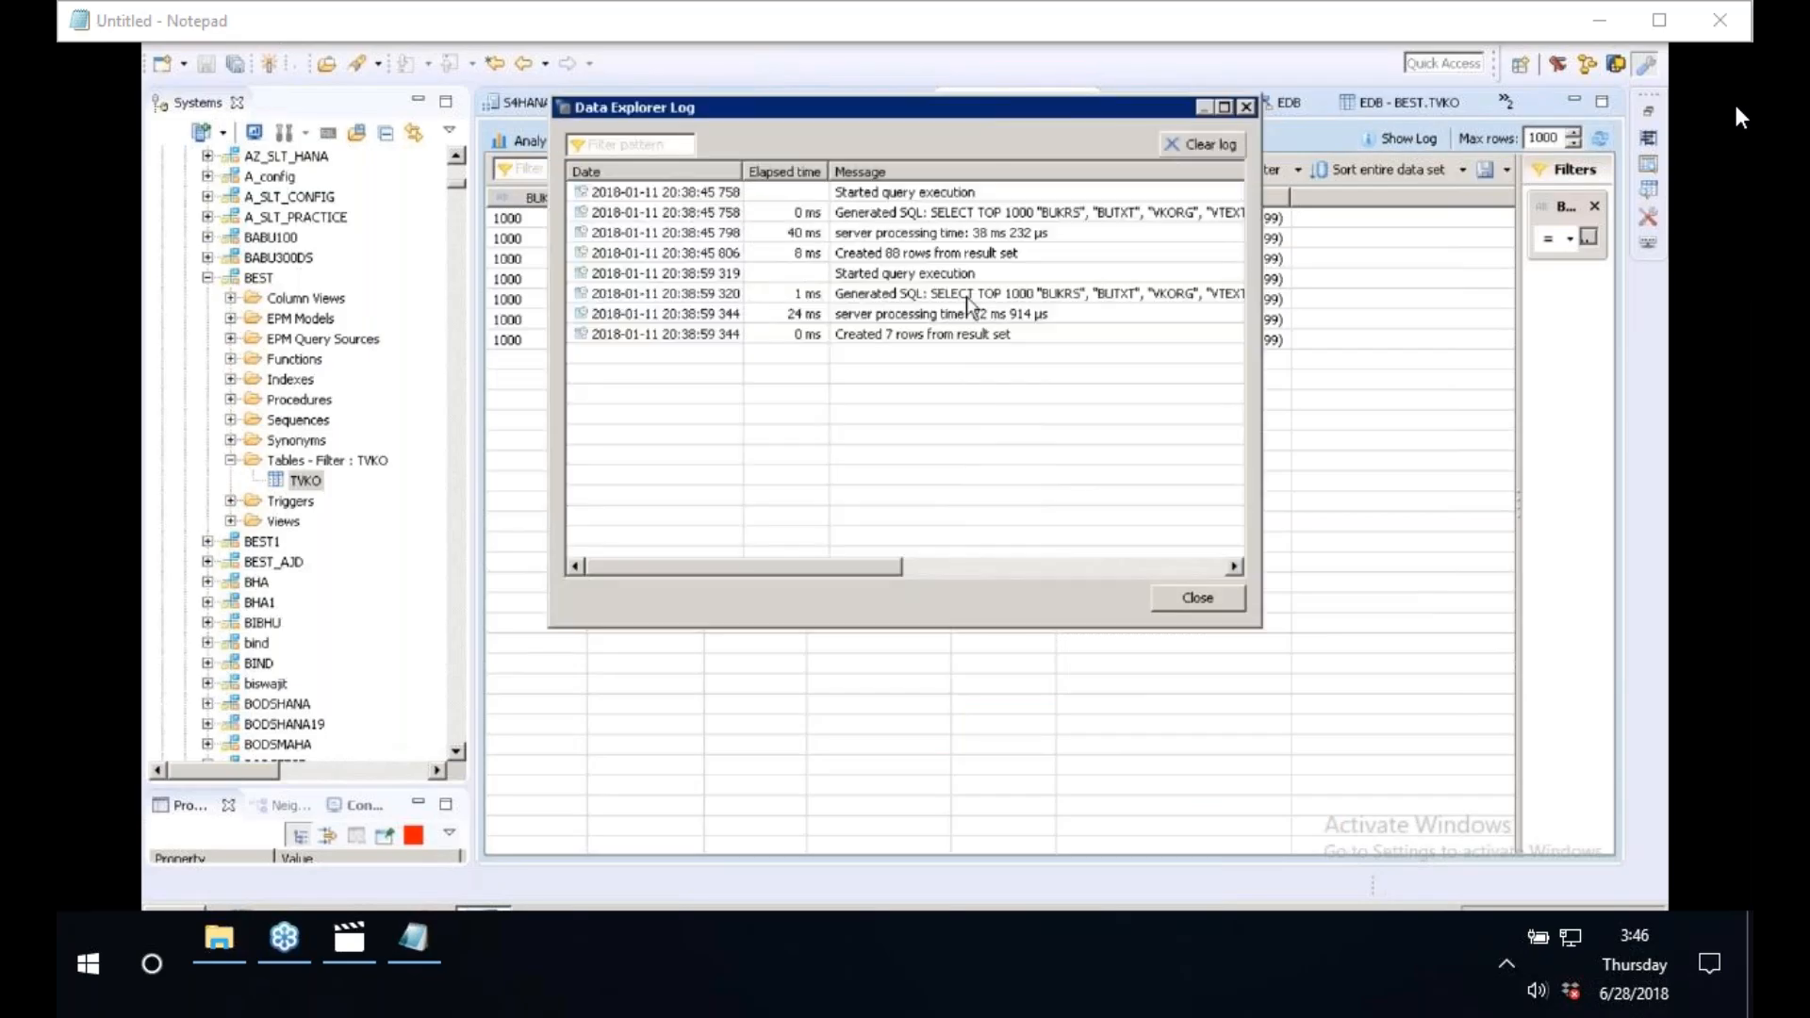
pyautogui.click(912, 298)
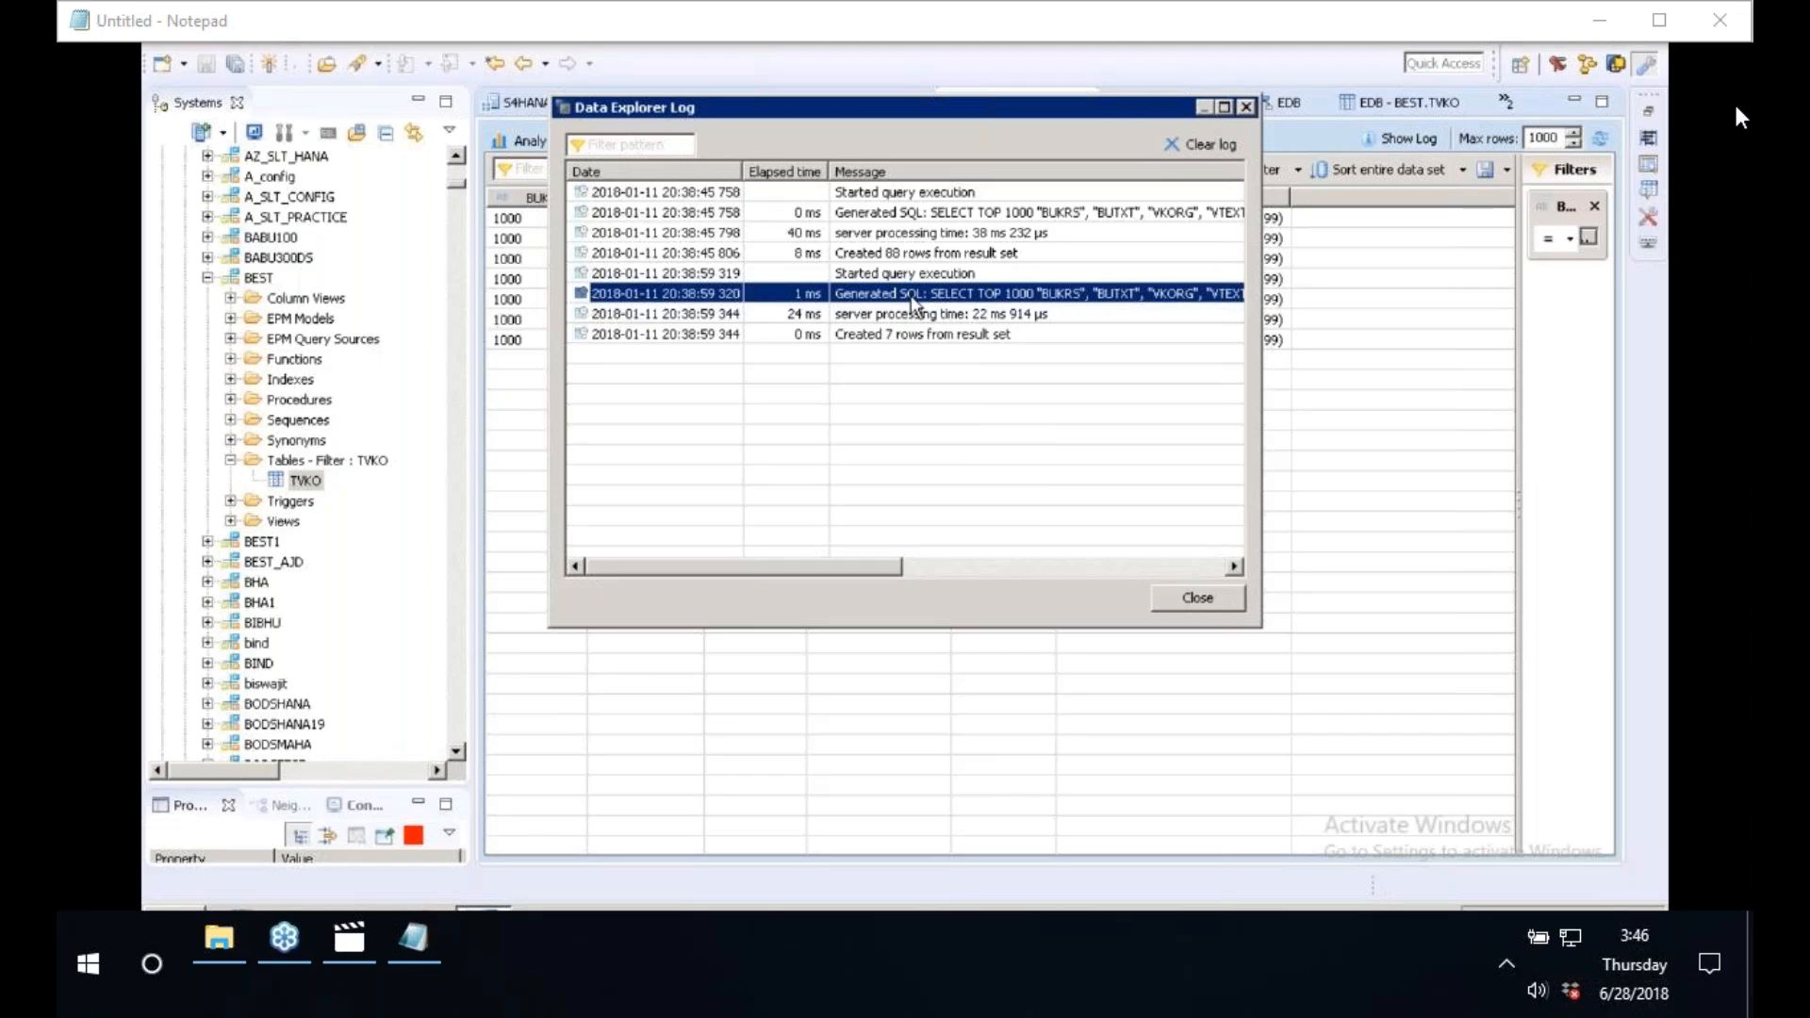
pyautogui.doubleClick(911, 300)
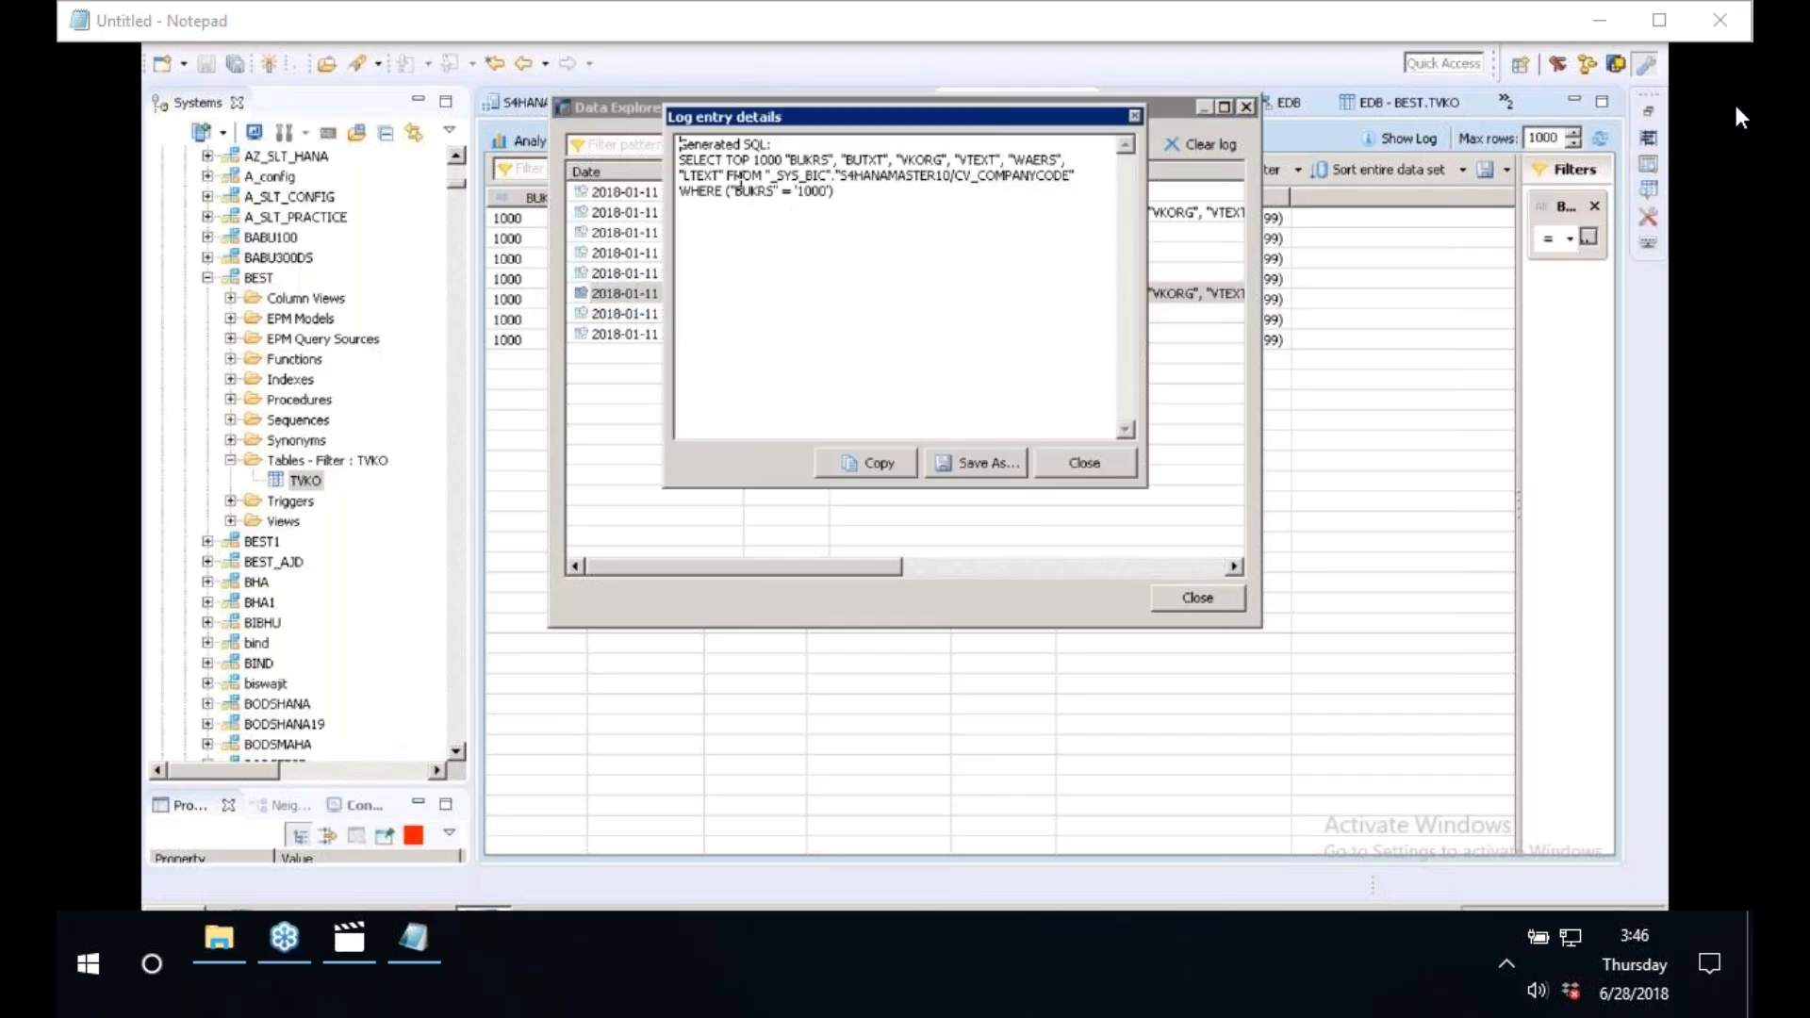